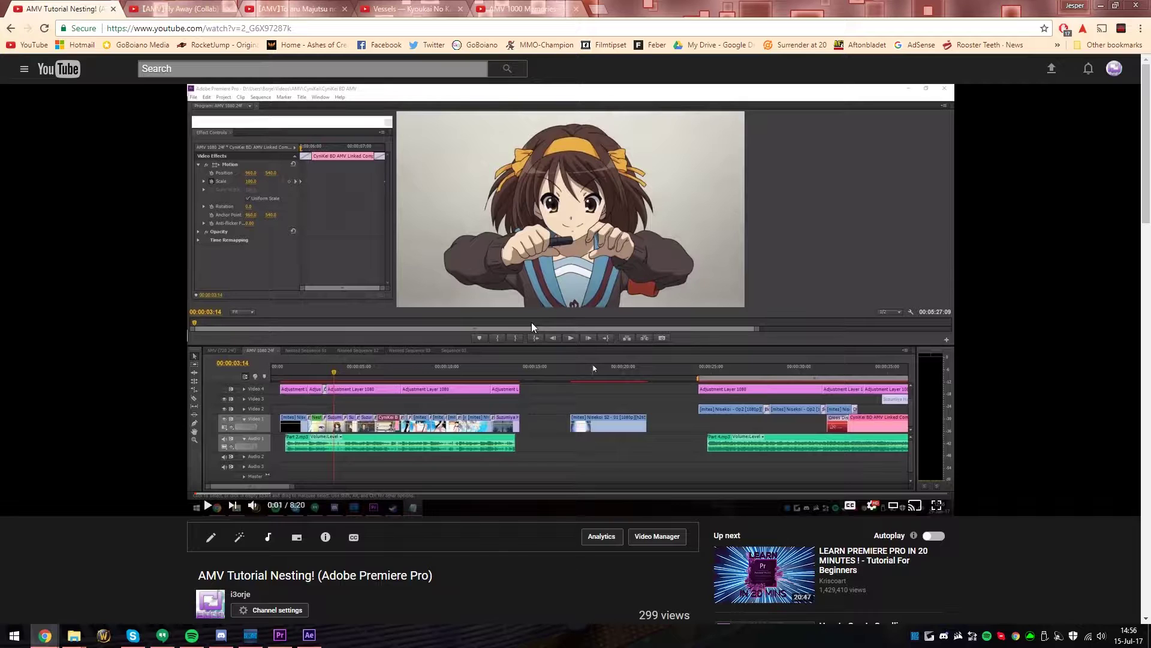
Step: Read the viewer comments below the "AMV Tutorial Nesting!" video
{"action": "scroll", "coordinate": [129, 307], "scroll_direction": "down", "scroll_amount": 7}
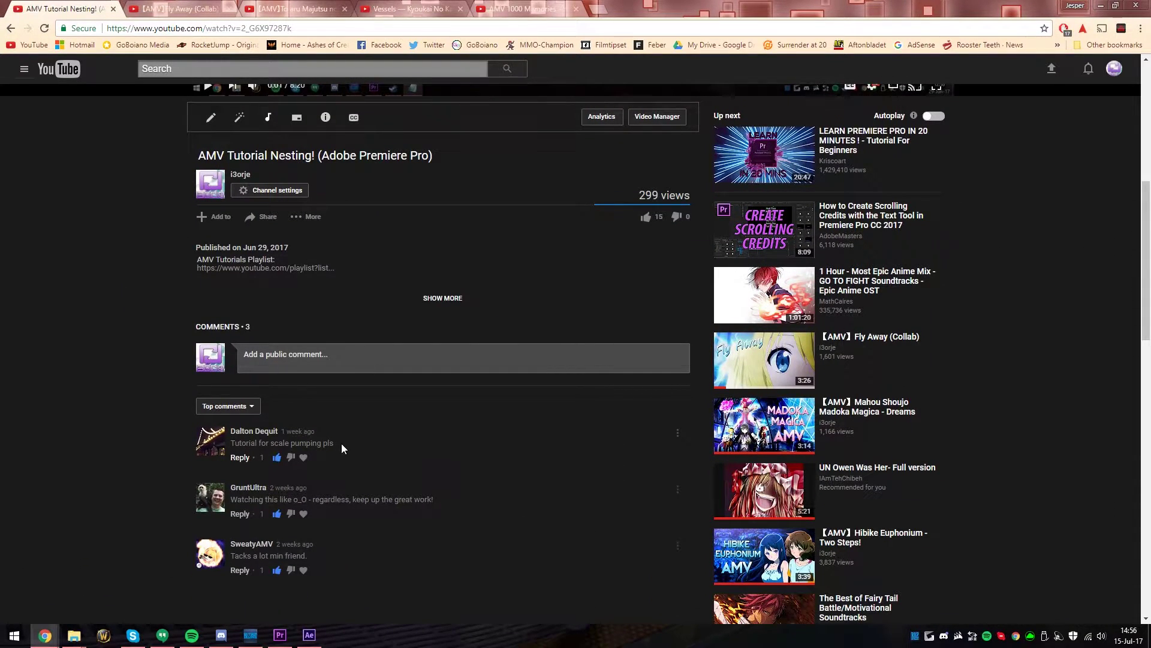
{"action": "scroll", "coordinate": [127, 411], "scroll_direction": "up", "scroll_amount": 6}
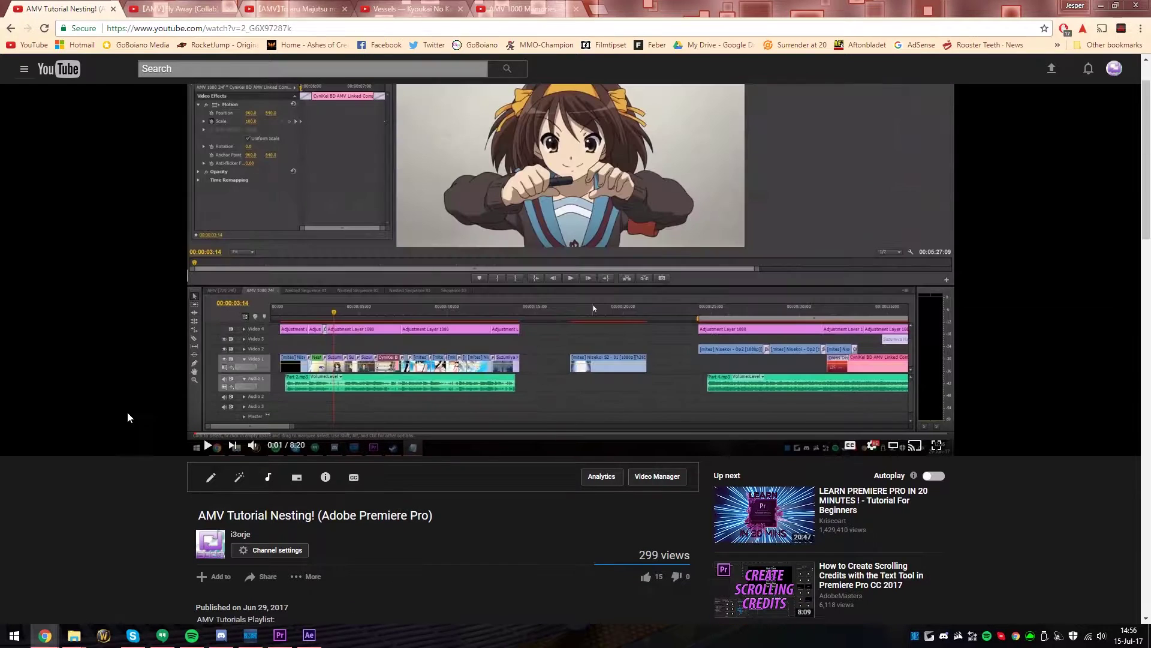
{"action": "scroll", "coordinate": [127, 412], "scroll_direction": "up", "scroll_amount": 1}
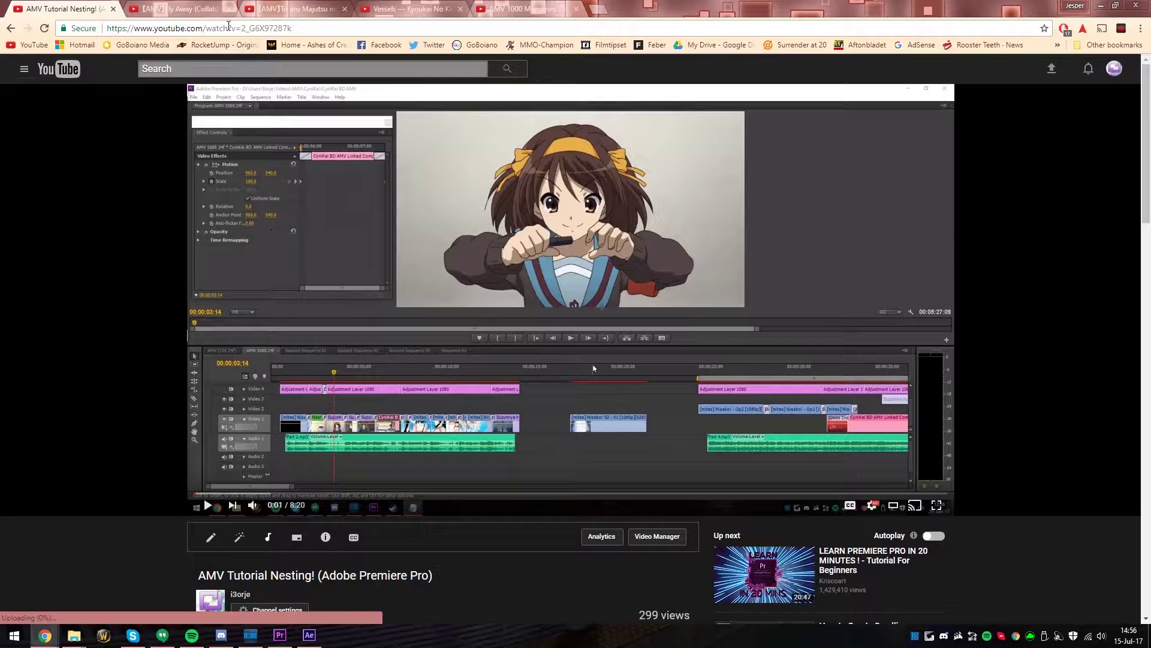
Step: Open the "Fly Away (Collab)" AMV and play a short section from about 1:37 as a pump example
{"action": "left_click", "coordinate": [178, 12]}
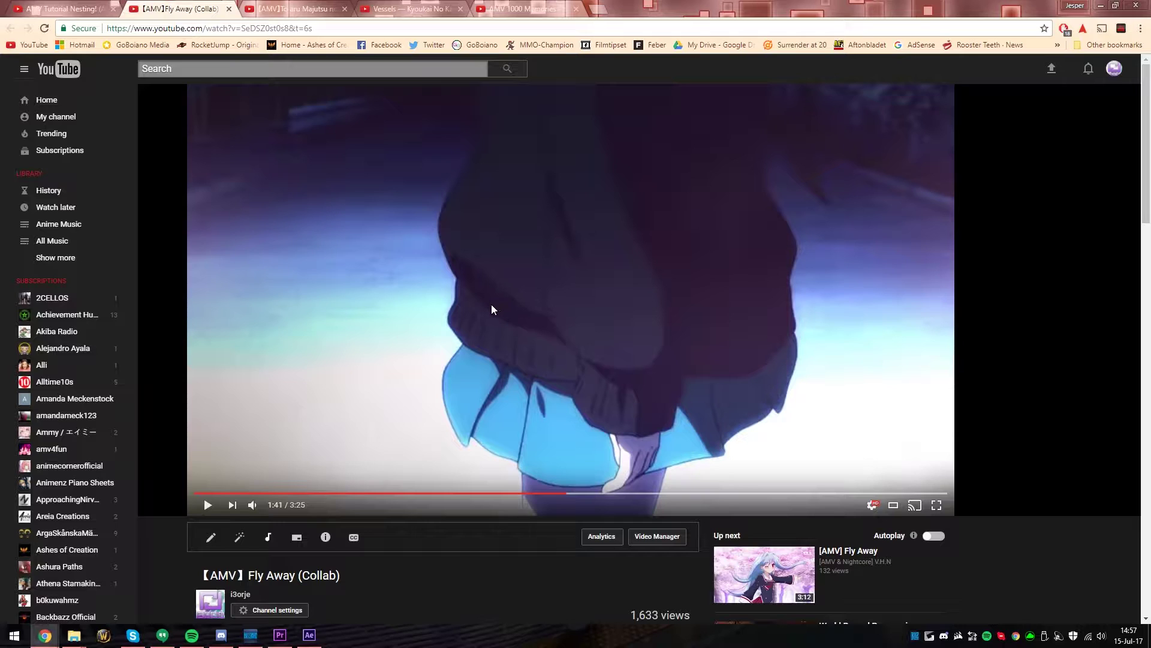
{"action": "left_click", "coordinate": [552, 492]}
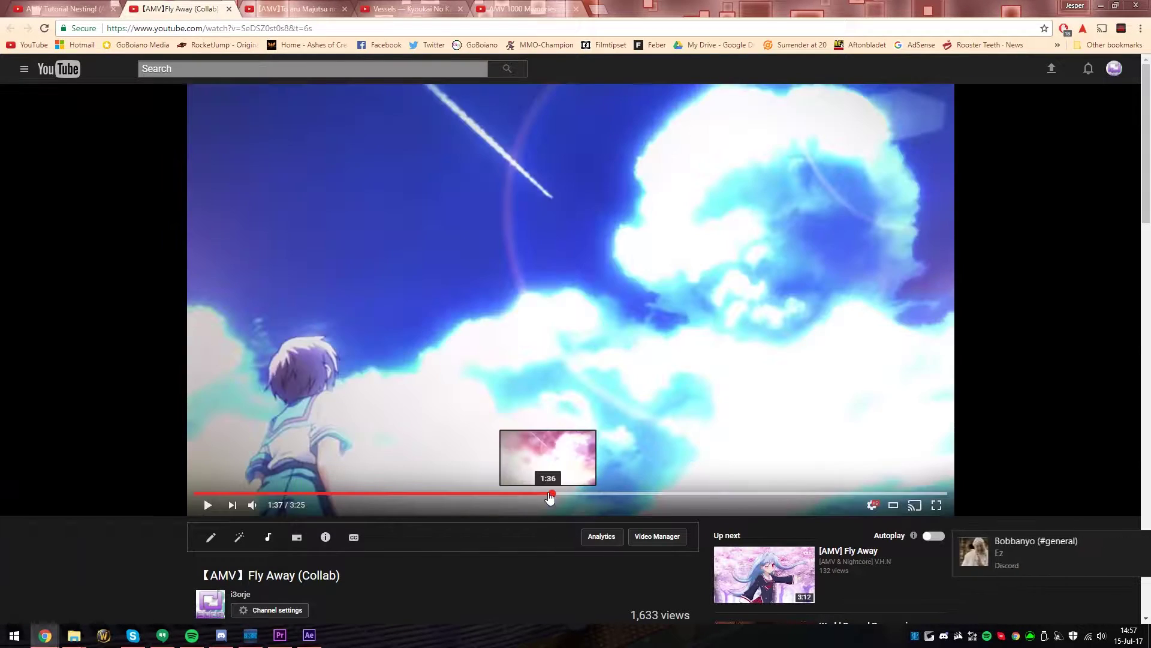
{"action": "left_click", "coordinate": [638, 389]}
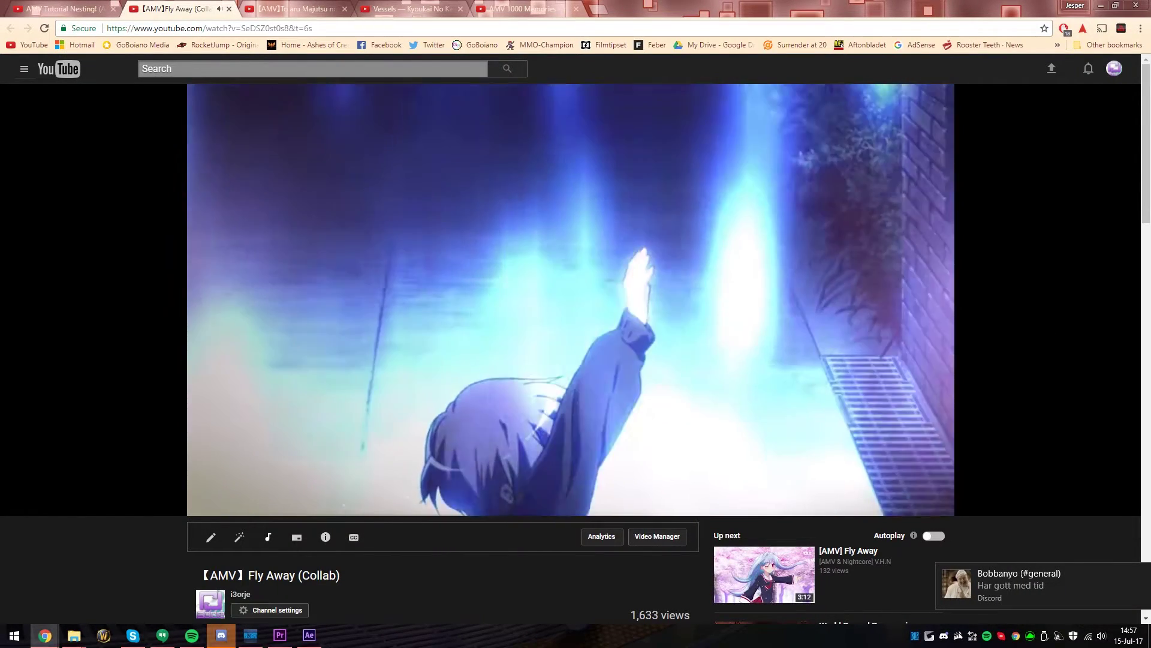
{"action": "key", "text": "space"}
Step: Open the "To aru Majutsu no Index/To aru Kagaku no Railgun" AMV, play from 1:05 and replay the hand scene near 1:15
{"action": "left_click", "coordinate": [264, 8]}
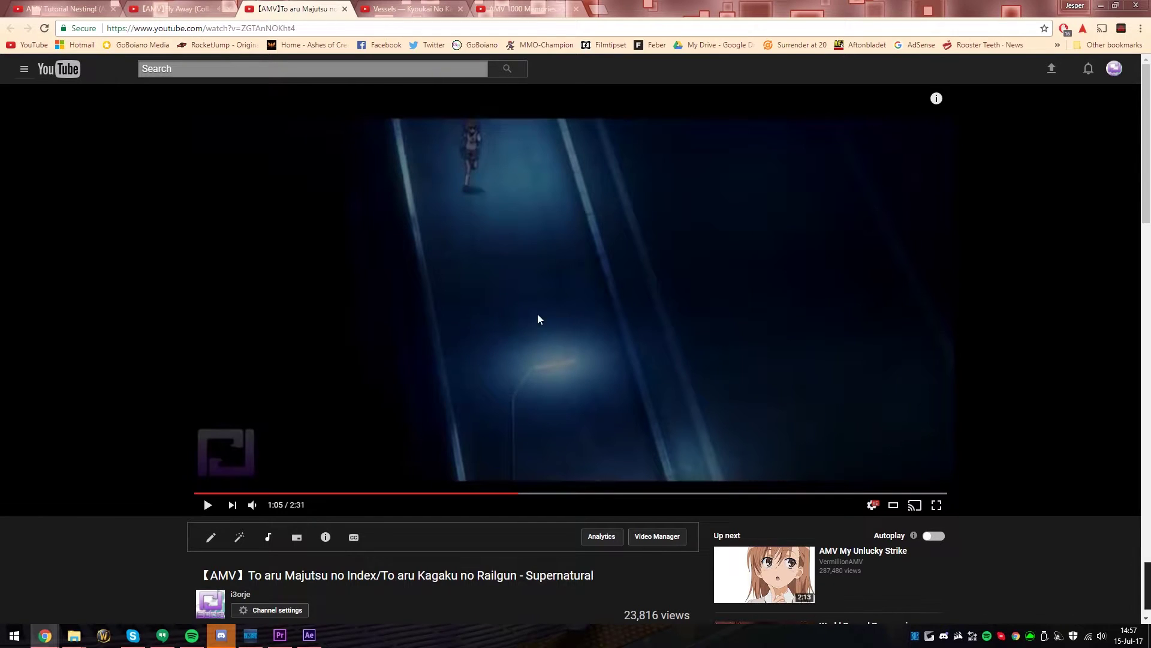
{"action": "left_click", "coordinate": [511, 317]}
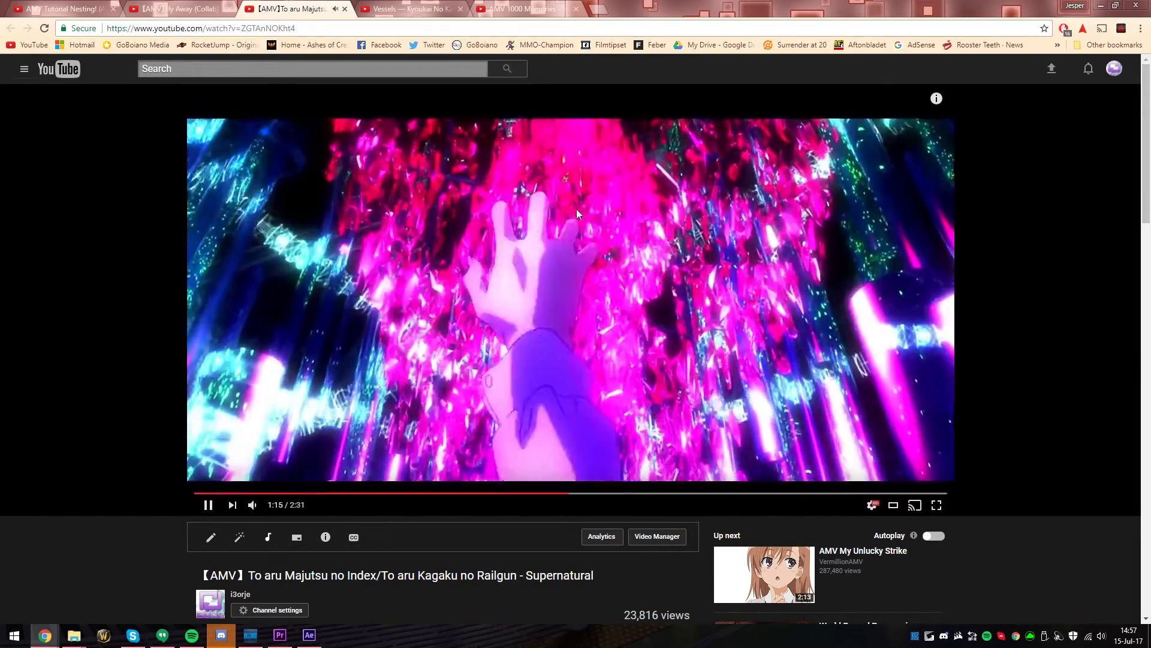
{"action": "left_click", "coordinate": [699, 368]}
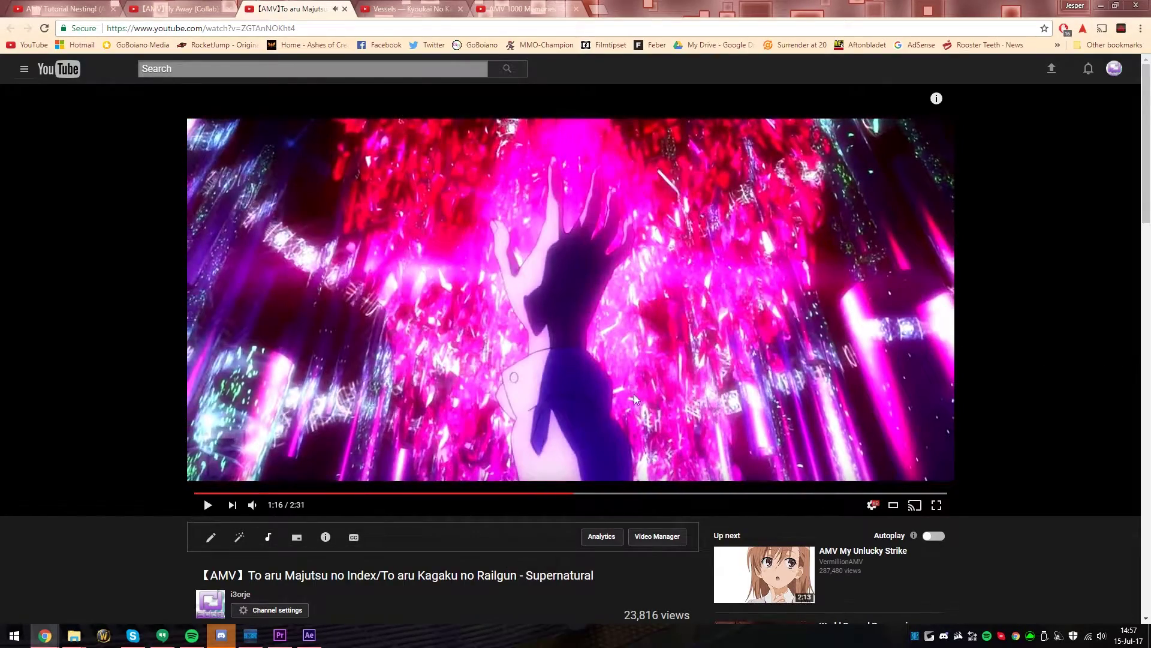
{"action": "left_click", "coordinate": [560, 493]}
{"action": "left_click", "coordinate": [548, 389]}
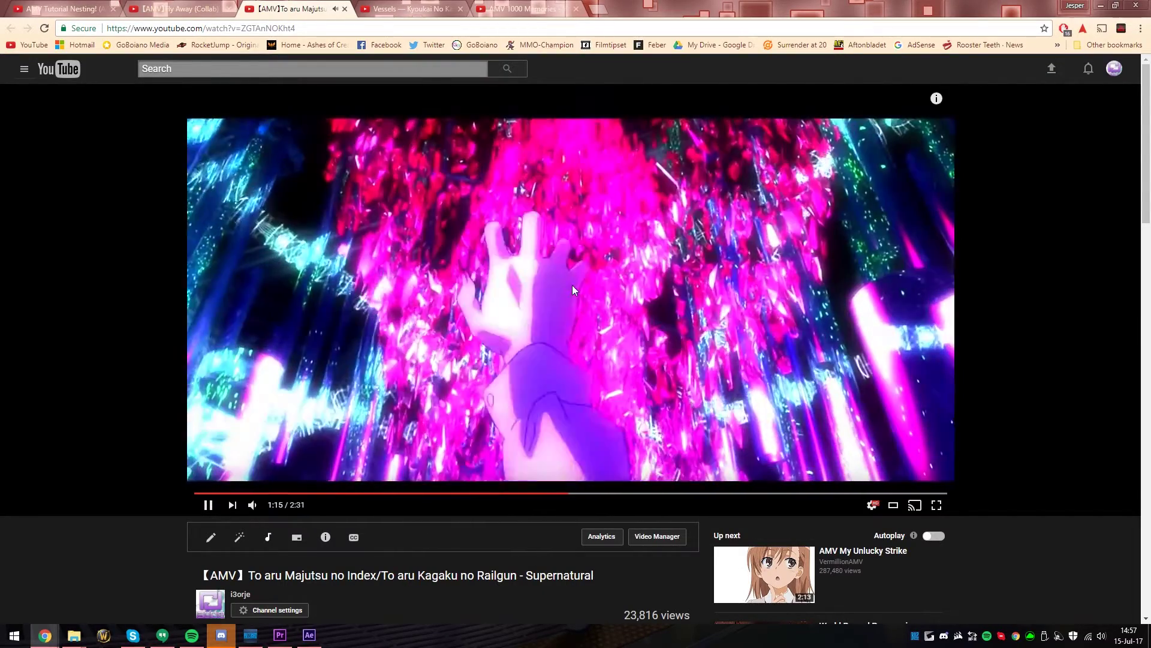
{"action": "left_click", "coordinate": [572, 286]}
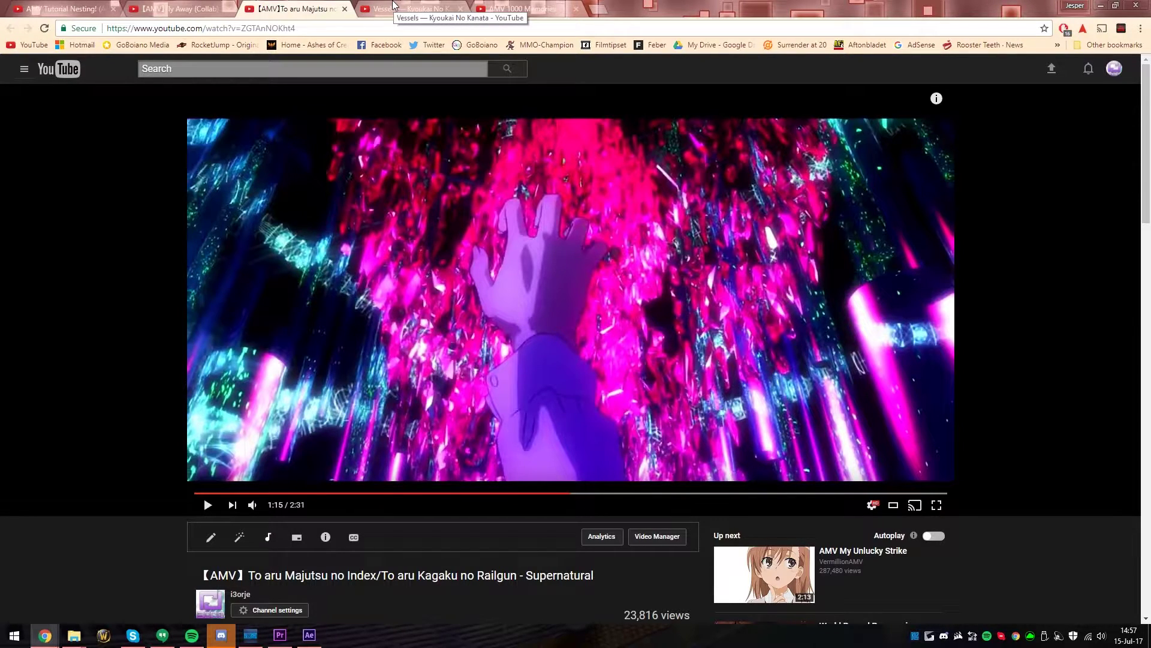
Step: Play the example section of "Vessels — Kyoukai No Kanata" from 0:46, and that of "AMV 1000 Memories" from 1:11
{"action": "left_click", "coordinate": [414, 11]}
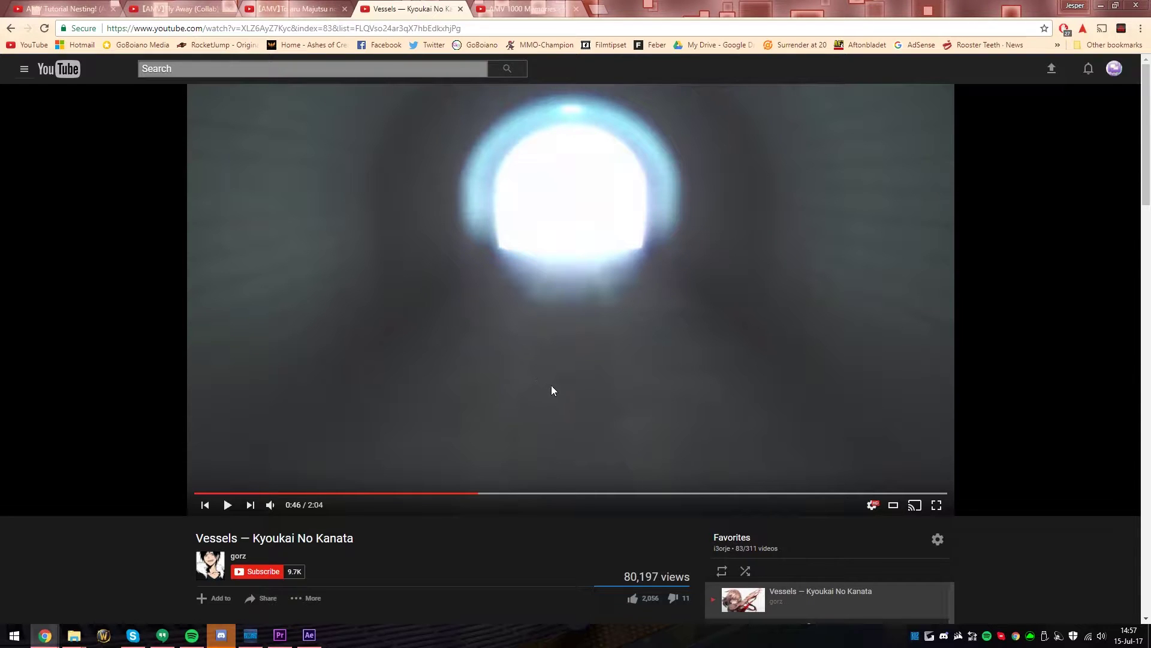
{"action": "left_click", "coordinate": [579, 365]}
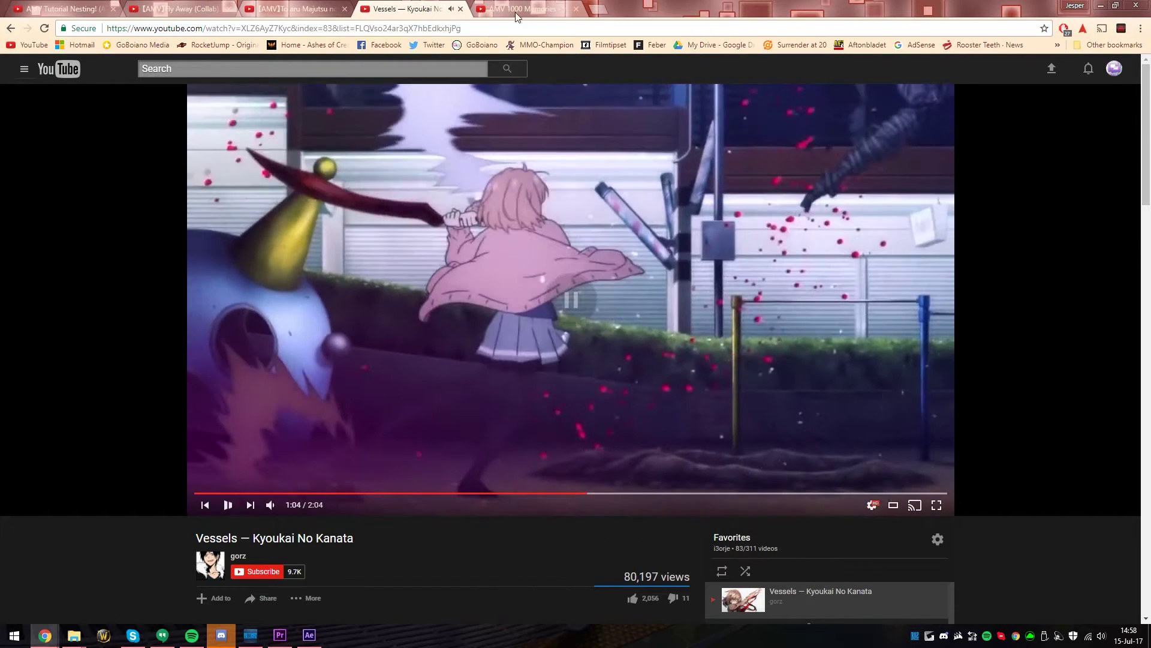
{"action": "left_click", "coordinate": [518, 6]}
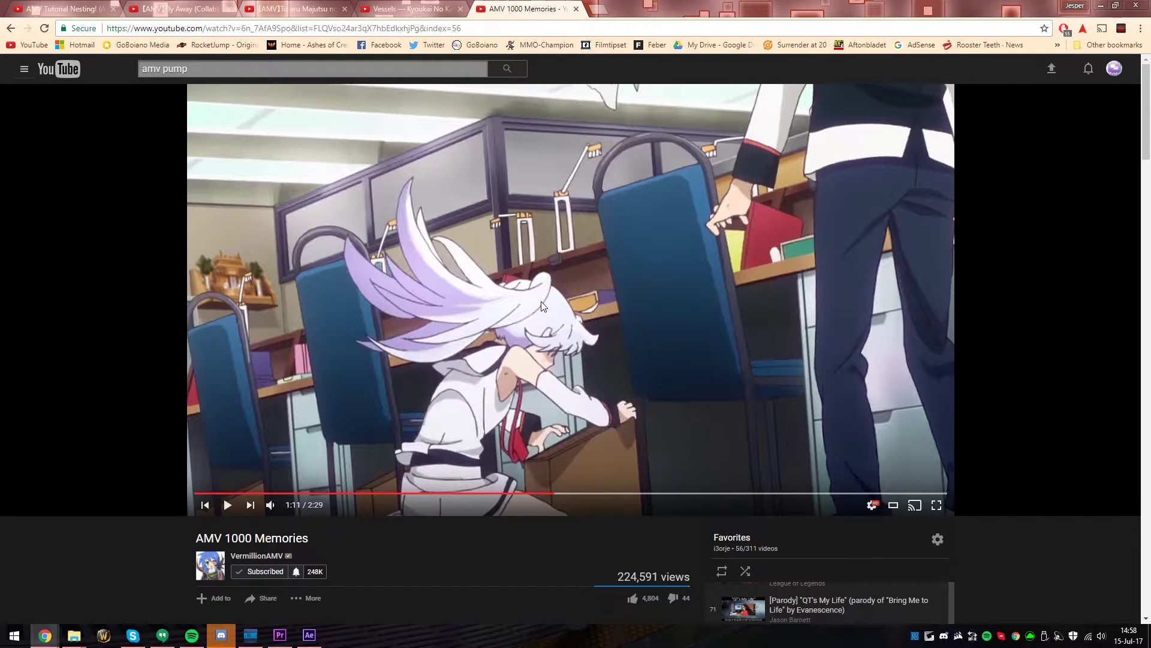
{"action": "left_click", "coordinate": [580, 304]}
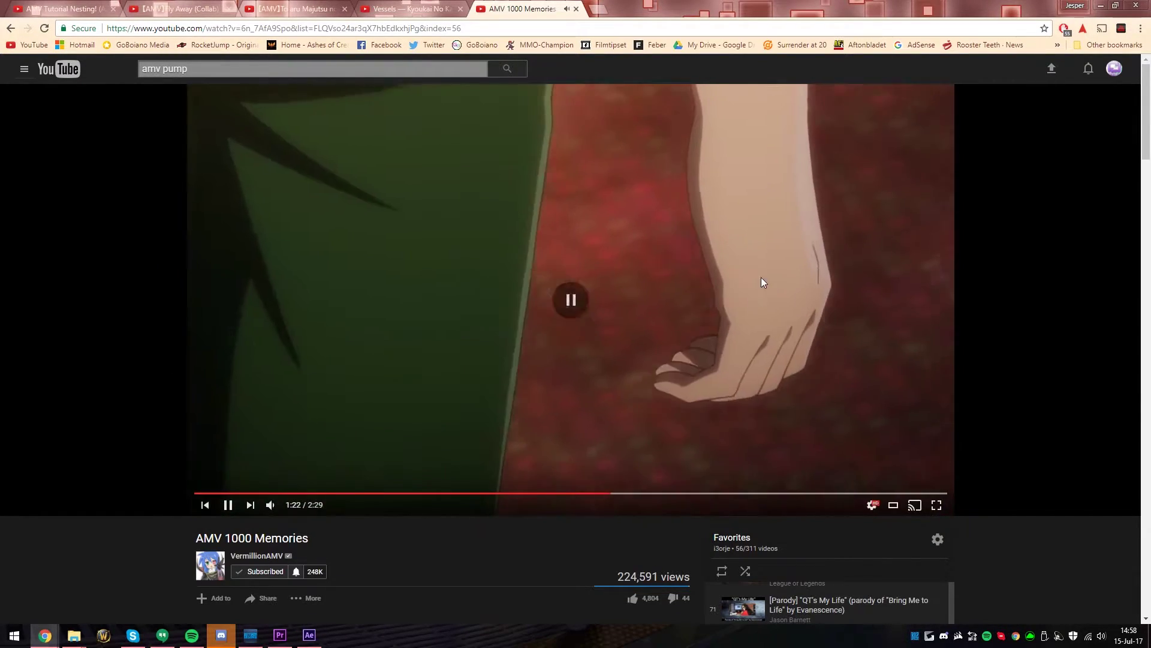
{"action": "left_click", "coordinate": [626, 311]}
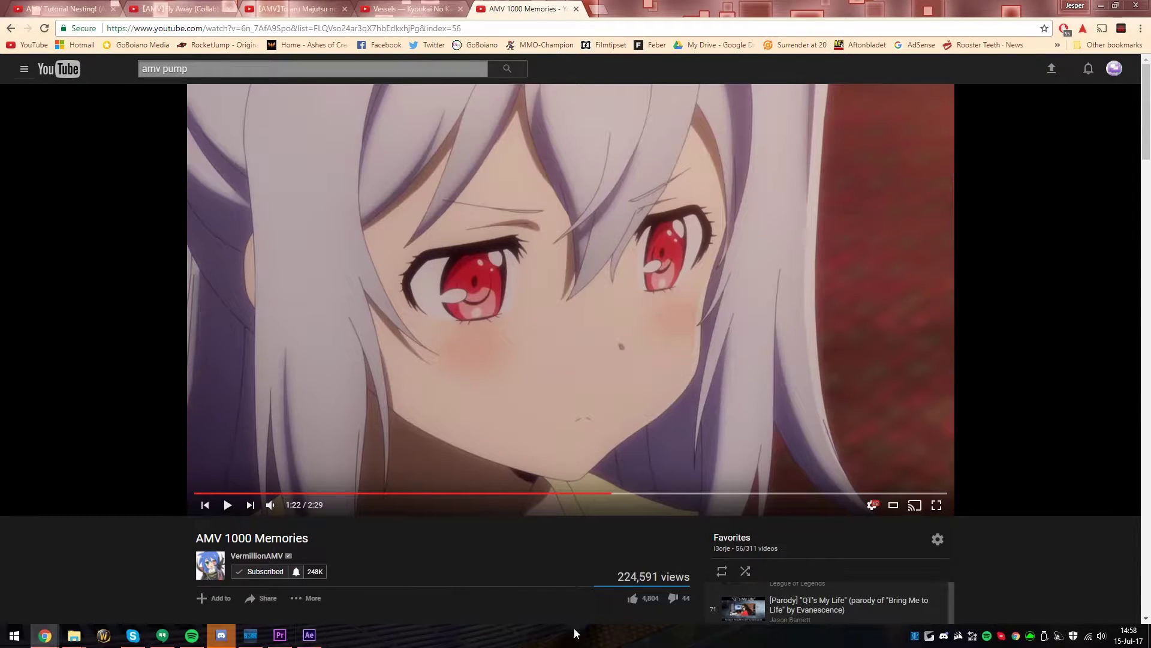
Step: Switch to Adobe Premiere Pro and play the Pump Tutorial Edit sequence from its start to the end of the edited clips
{"action": "left_click", "coordinate": [284, 641]}
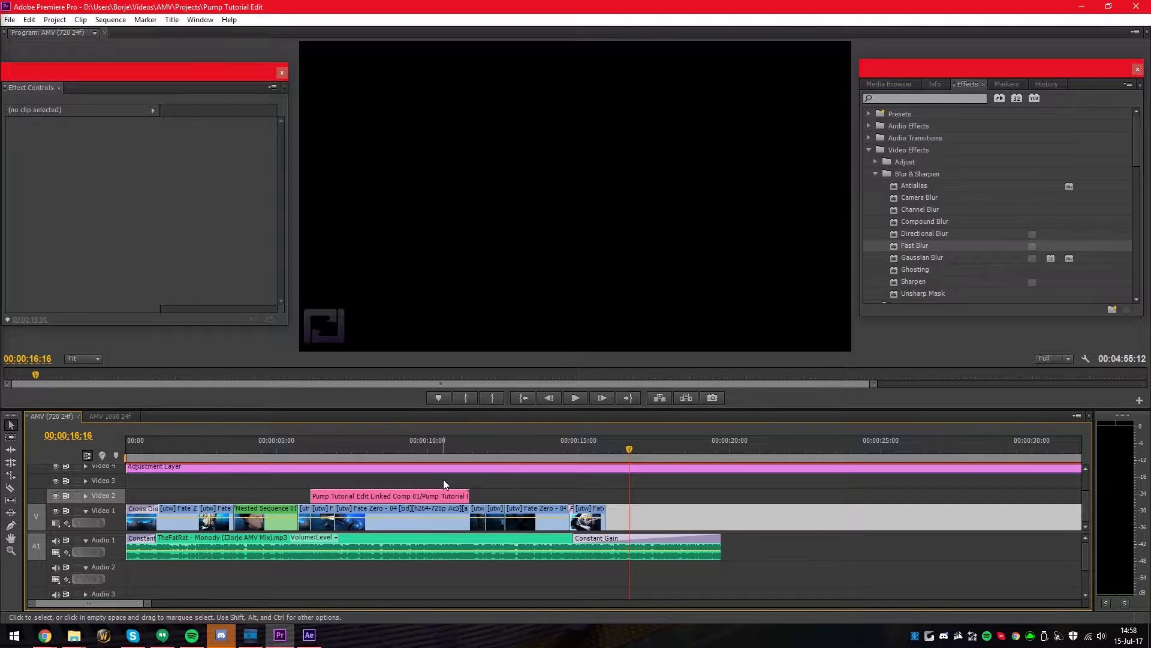
{"action": "left_click", "coordinate": [200, 450]}
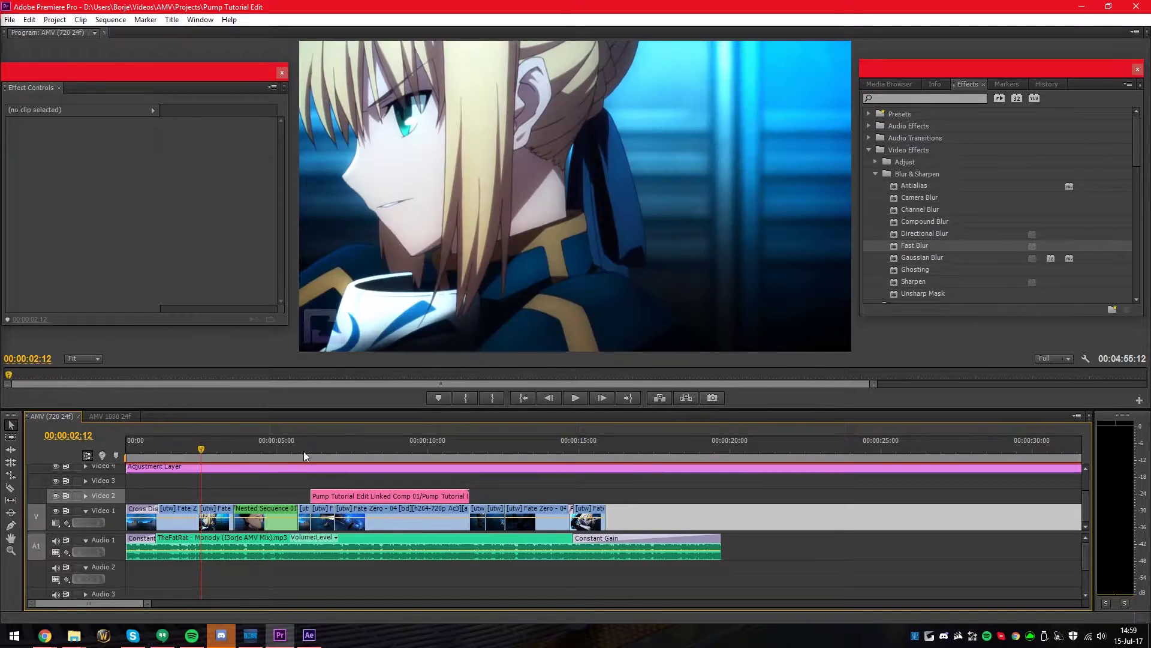
{"action": "key", "text": "Home"}
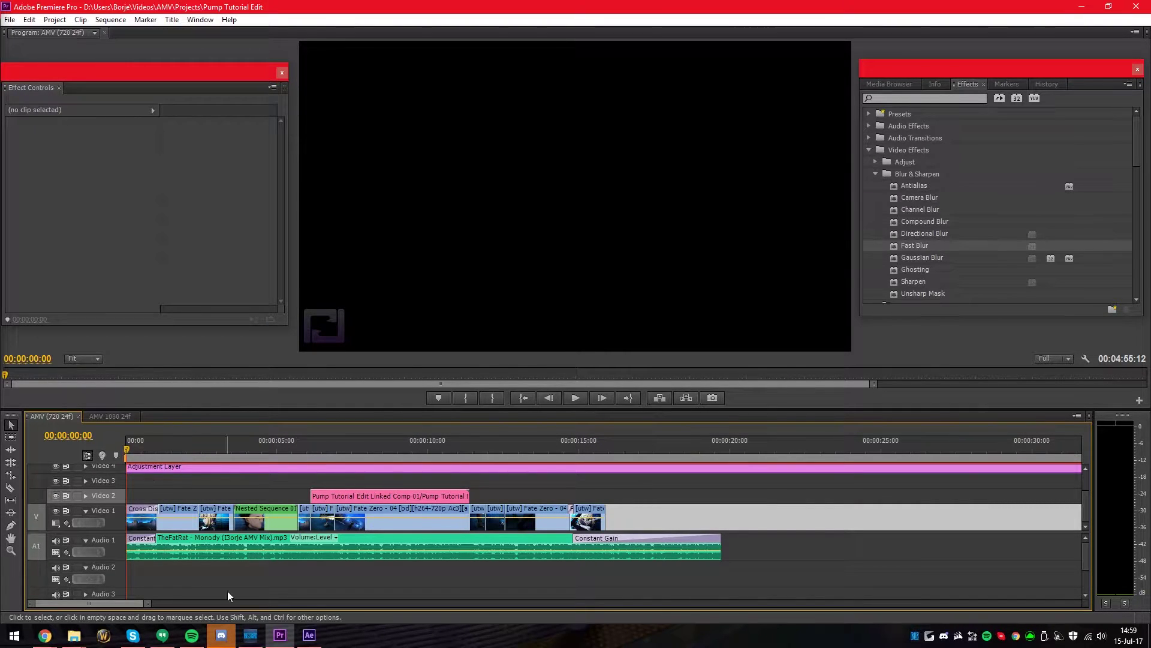
{"action": "key", "text": "space"}
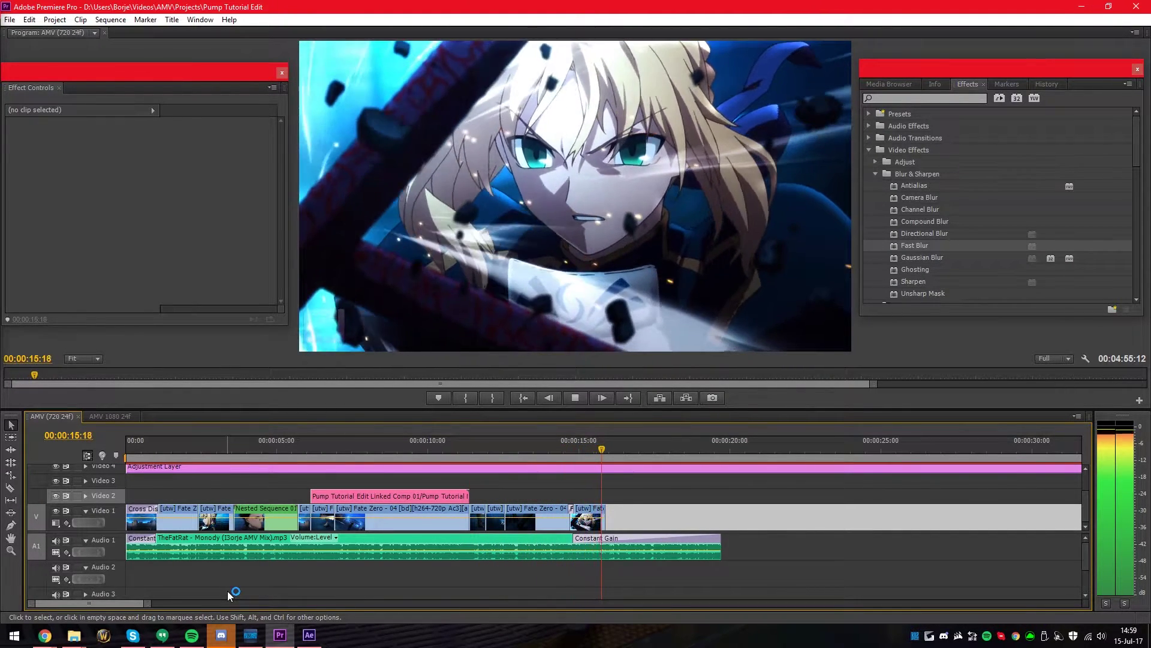
{"action": "key", "text": "space"}
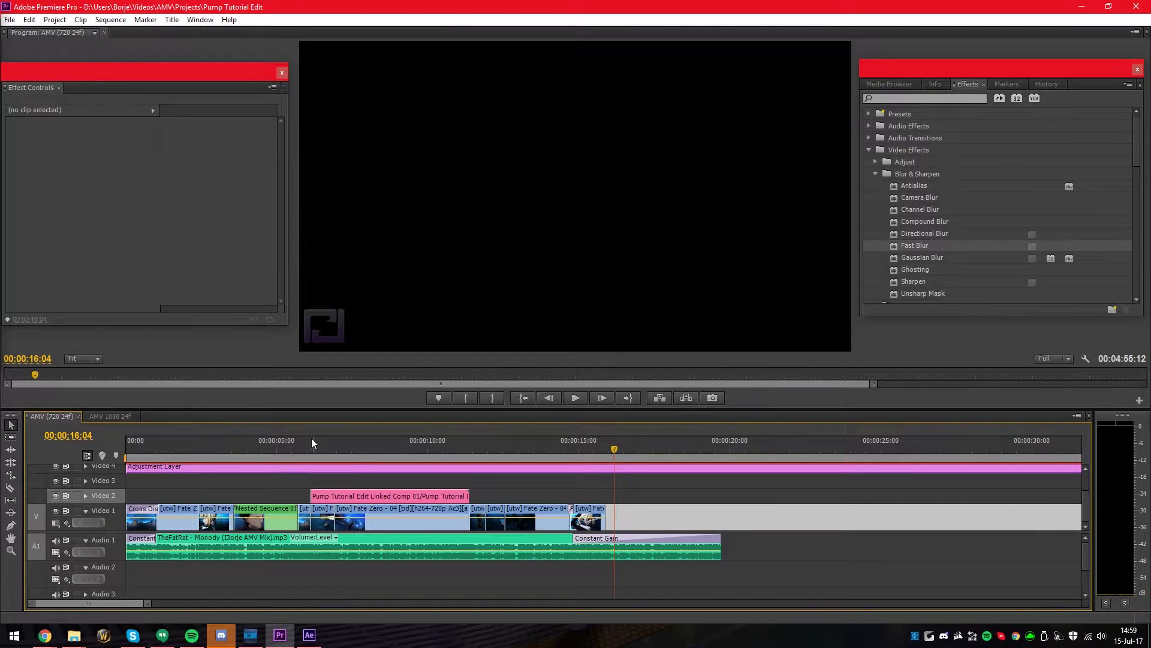
Step: Play the sequence's first seconds up to about 00:00:02:22, with the opening clips enlarged on the timeline
{"action": "left_click", "coordinate": [199, 454]}
{"action": "left_click", "coordinate": [177, 446]}
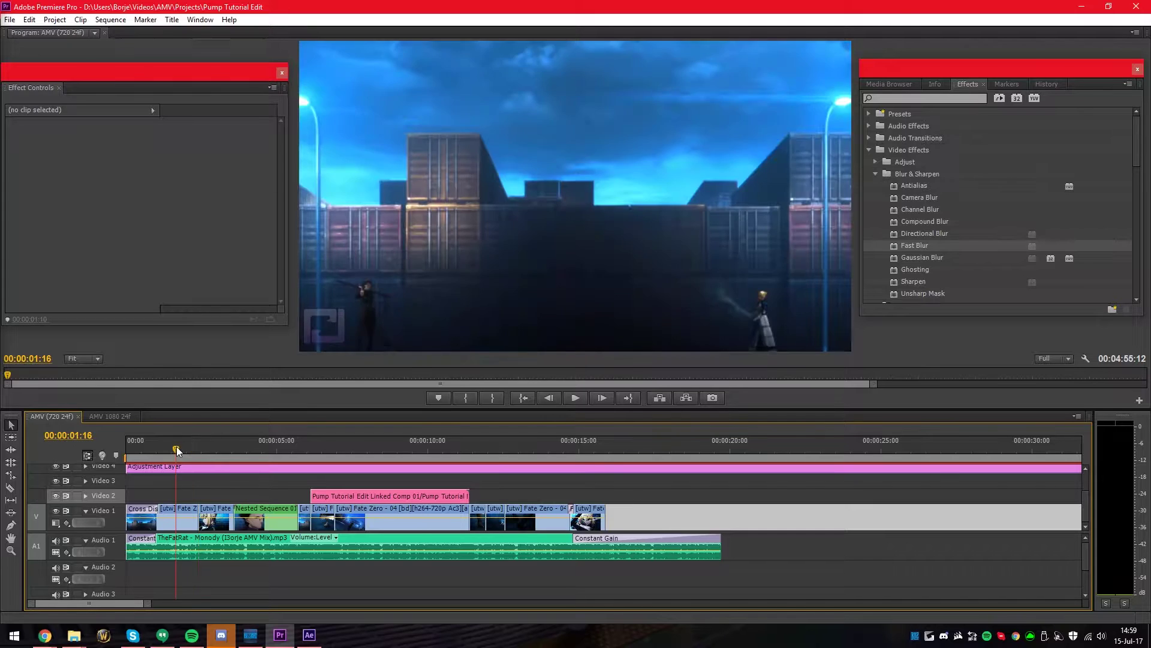
{"action": "scroll", "coordinate": [222, 551], "scroll_direction": "up", "scroll_amount": 1}
{"action": "scroll", "coordinate": [222, 551], "scroll_direction": "up", "scroll_amount": 3}
{"action": "left_click_drag", "start_coordinate": [78, 603], "coordinate": [60, 603]}
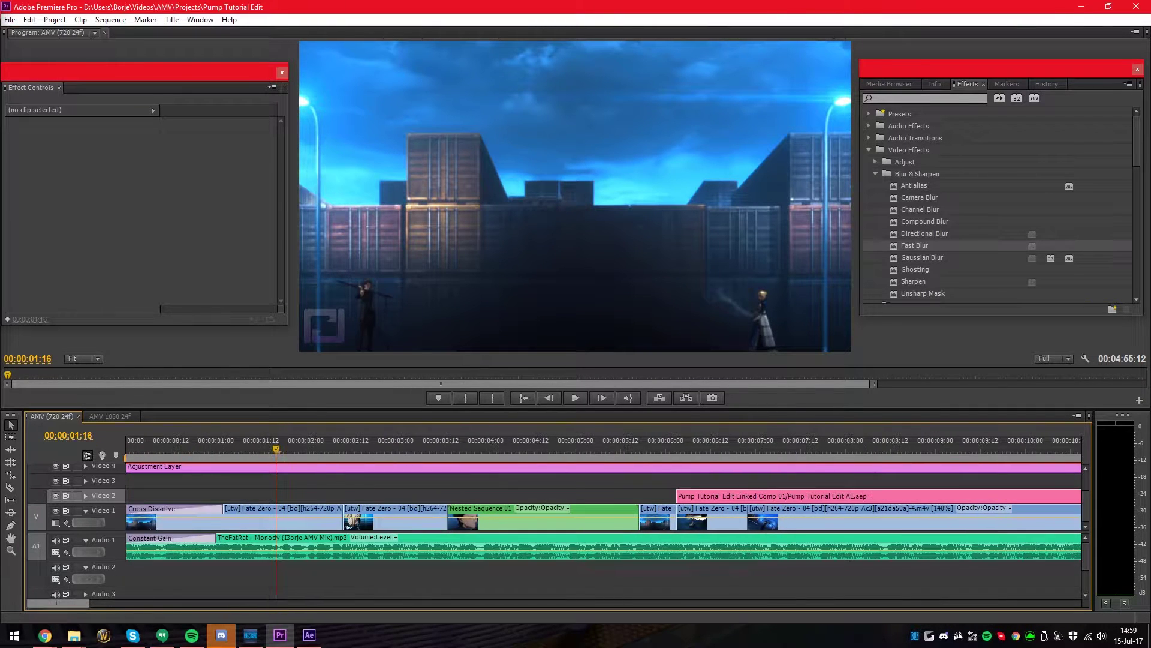
{"action": "left_click_drag", "start_coordinate": [228, 451], "coordinate": [120, 457]}
{"action": "key", "text": "space"}
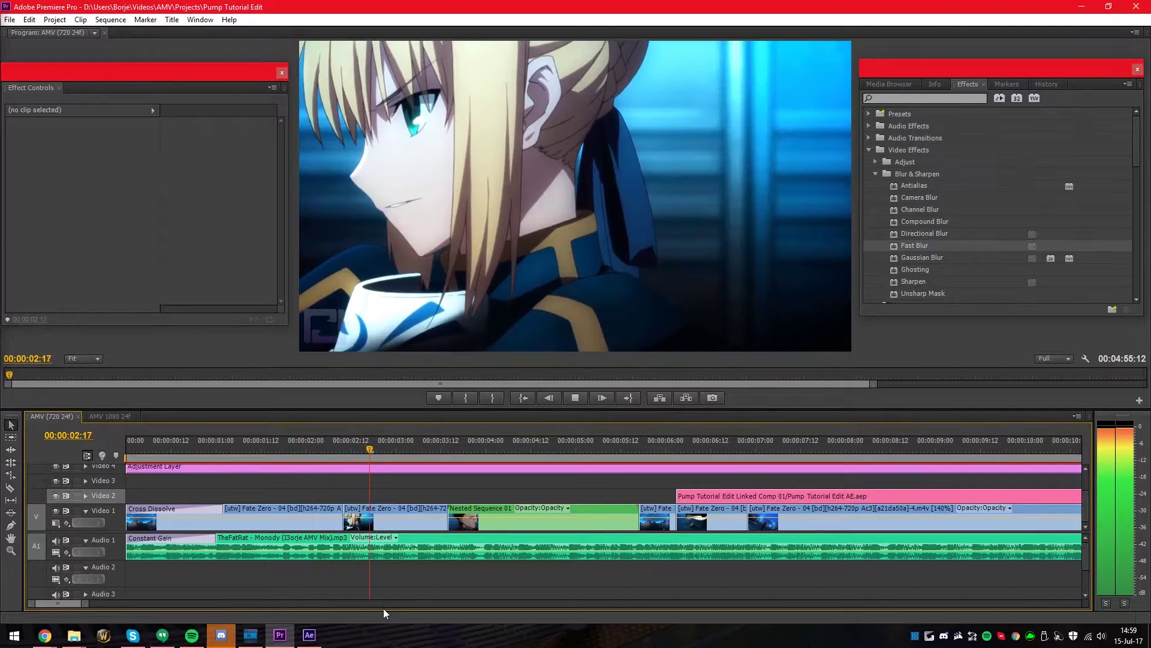
{"action": "key", "text": "space"}
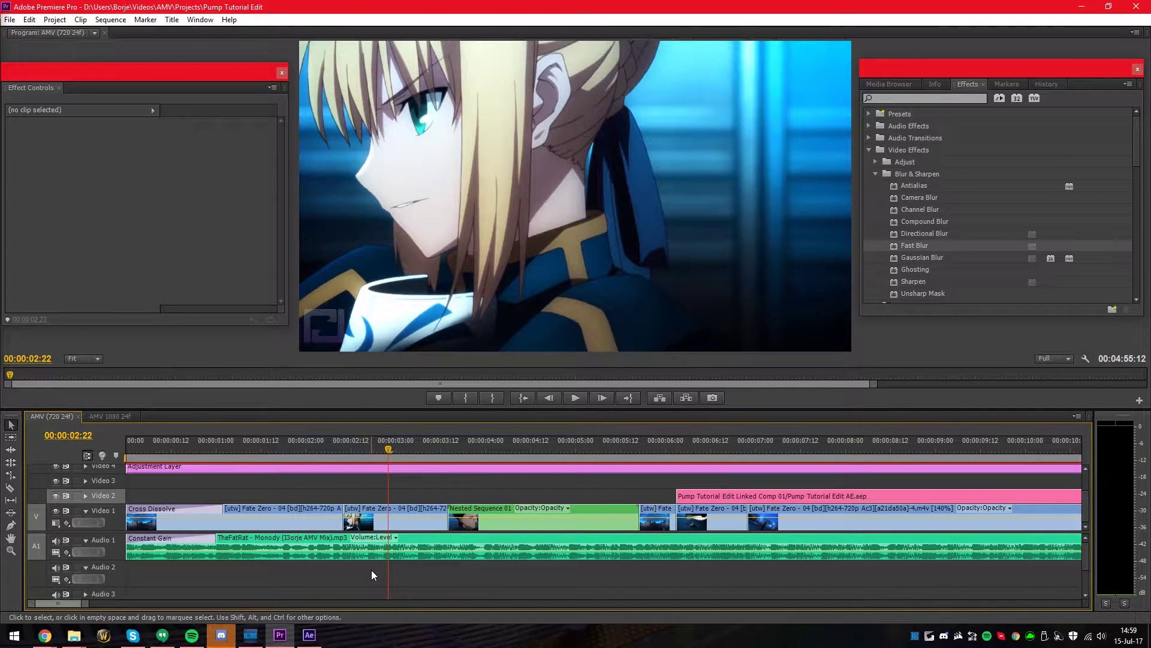
Step: Select the opening clip on Video 1 and scrub from 00:00:02:03 across its cut to 00:00:02:16 to examine the pump transition
{"action": "left_click", "coordinate": [317, 448]}
{"action": "left_click", "coordinate": [299, 521]}
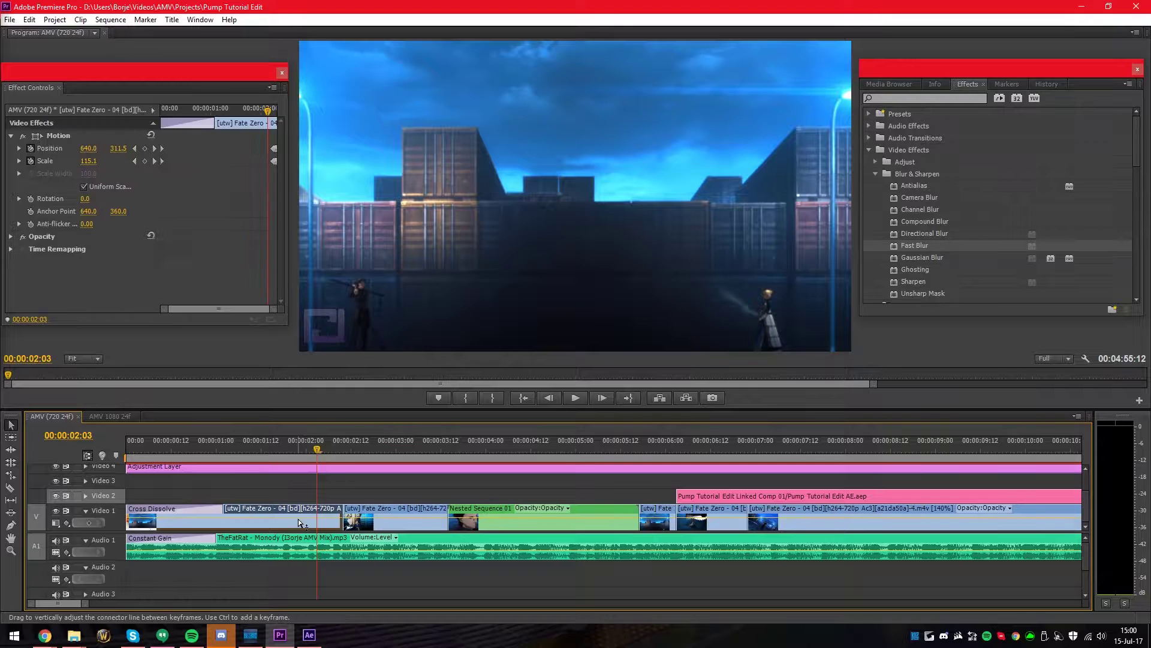
{"action": "left_click", "coordinate": [325, 454]}
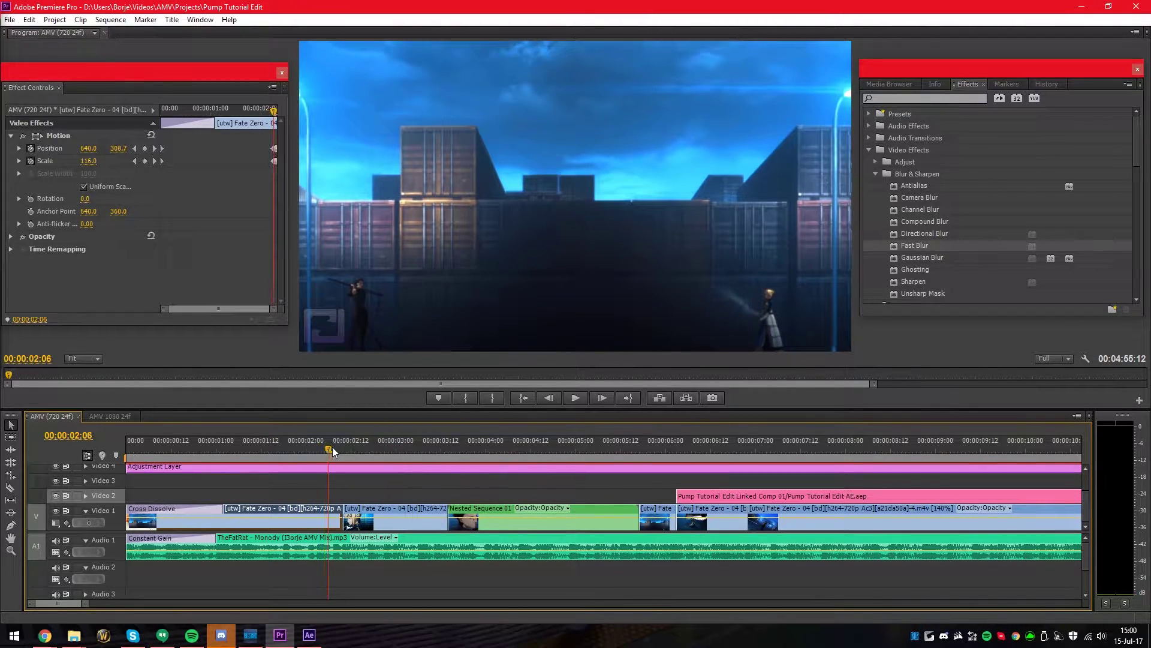
{"action": "left_click", "coordinate": [332, 449]}
{"action": "left_click", "coordinate": [346, 448]}
{"action": "left_click", "coordinate": [320, 451]}
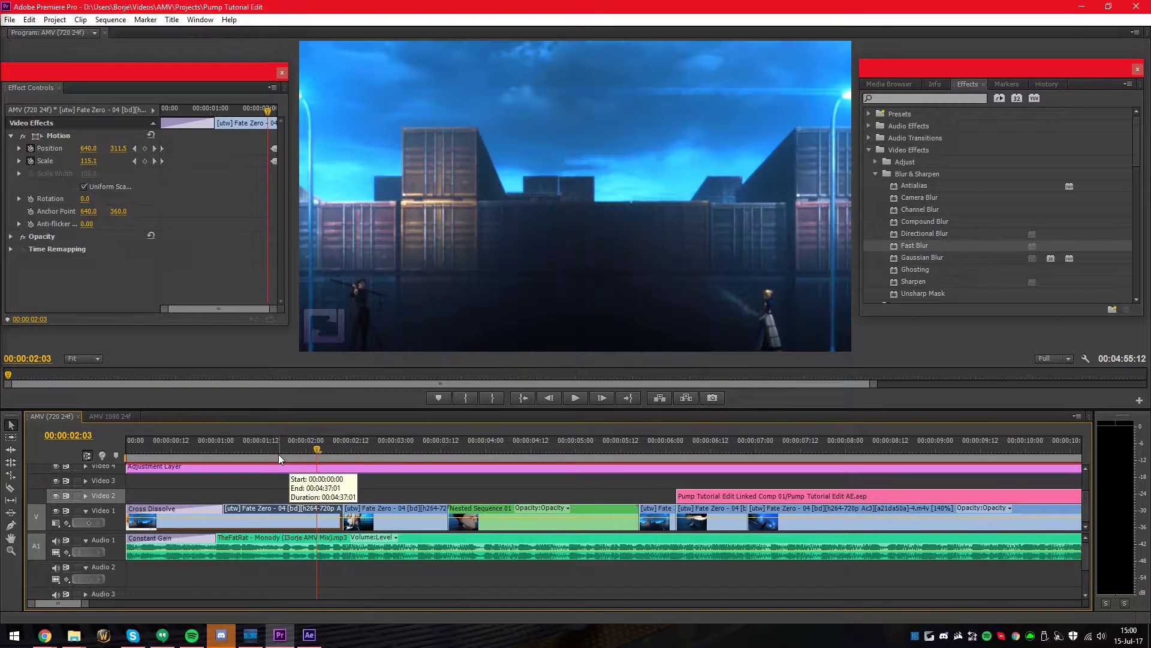
{"action": "left_click", "coordinate": [337, 458]}
{"action": "left_click_drag", "start_coordinate": [337, 458], "coordinate": [359, 453]}
{"action": "left_click", "coordinate": [366, 452]}
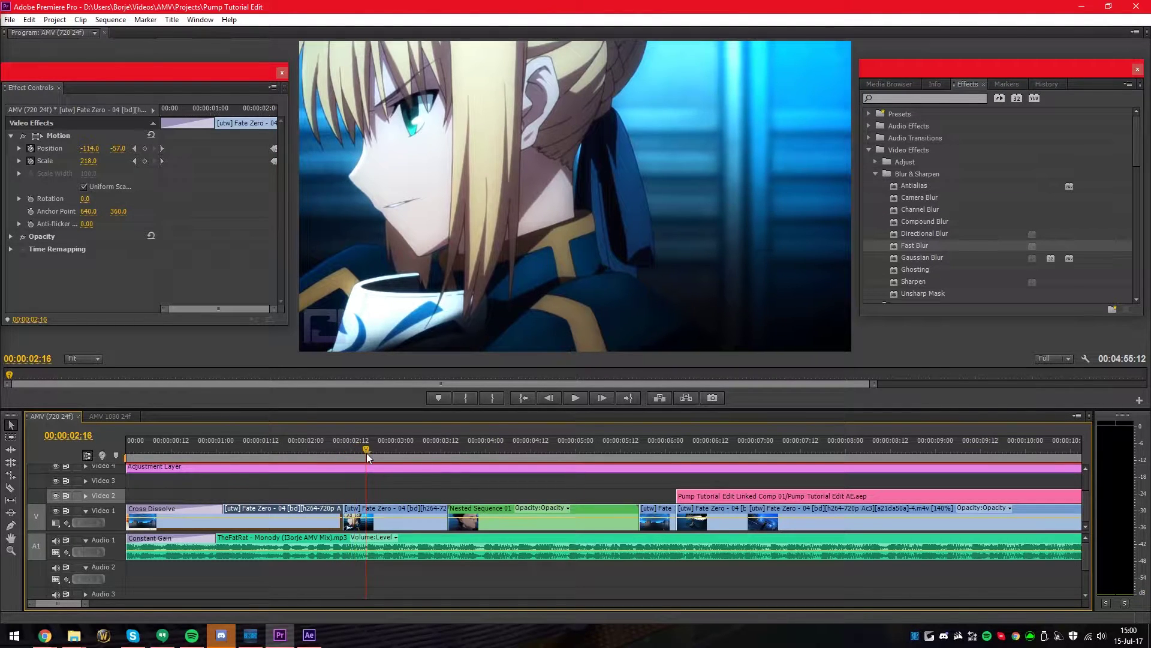
Step: Play the opening clip from 00:00:00:01 through the cut to examine how its Position and Scale keyframes animate
{"action": "left_click", "coordinate": [302, 449]}
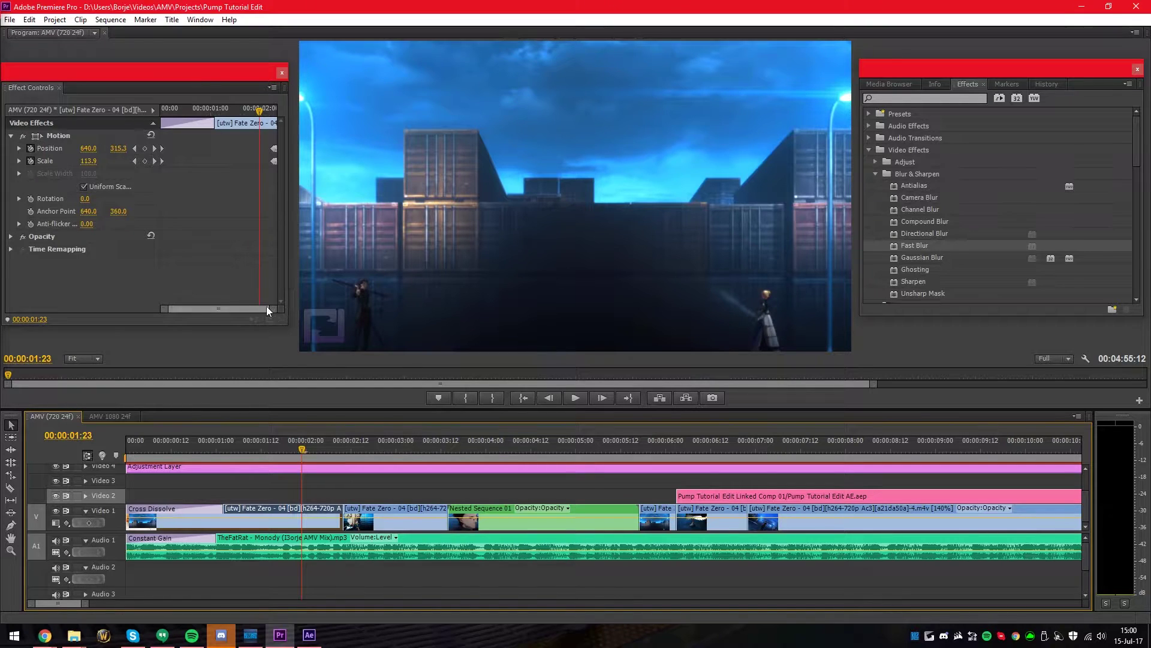
{"action": "left_click_drag", "start_coordinate": [168, 114], "coordinate": [163, 114]}
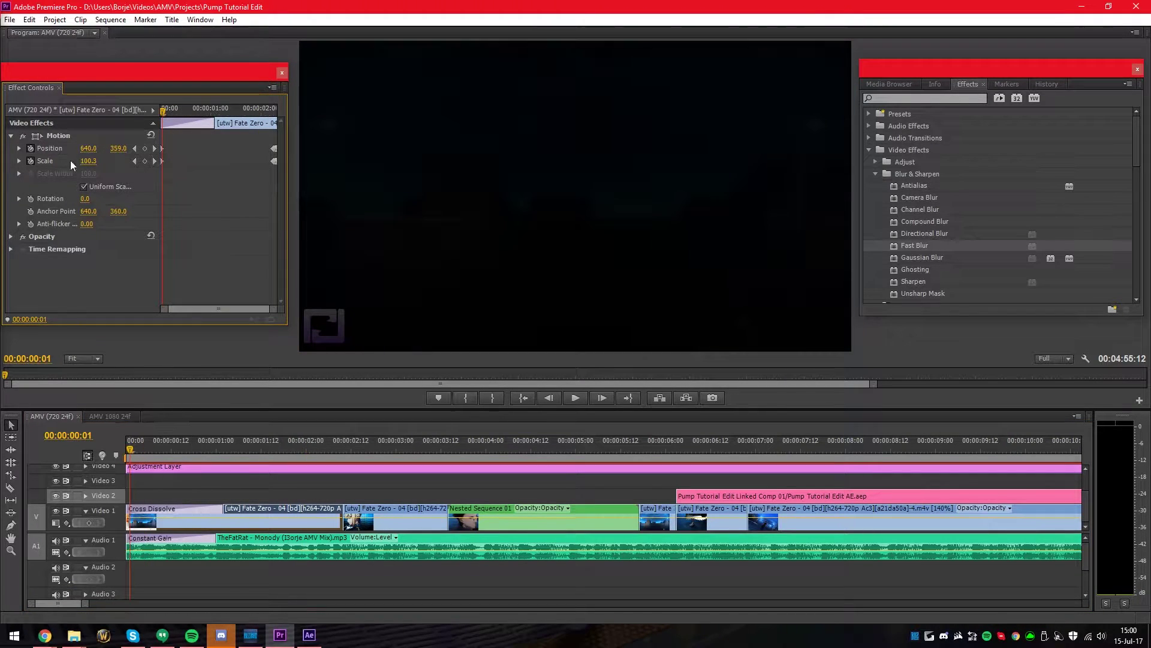
{"action": "key", "text": "space"}
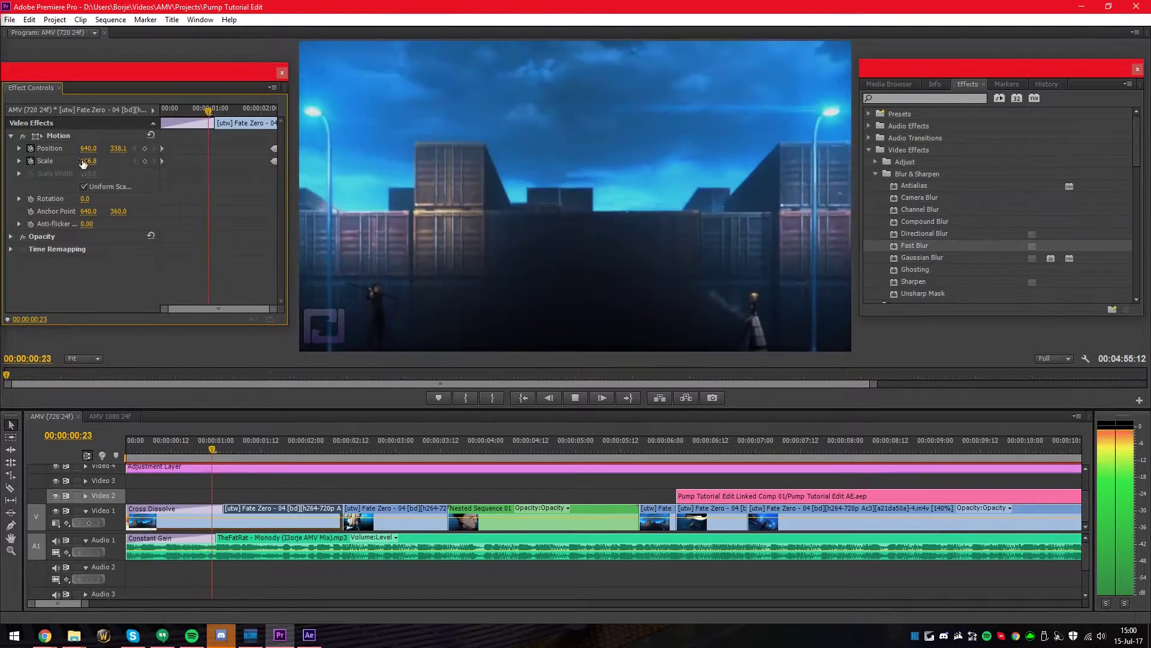
{"action": "key", "text": "space"}
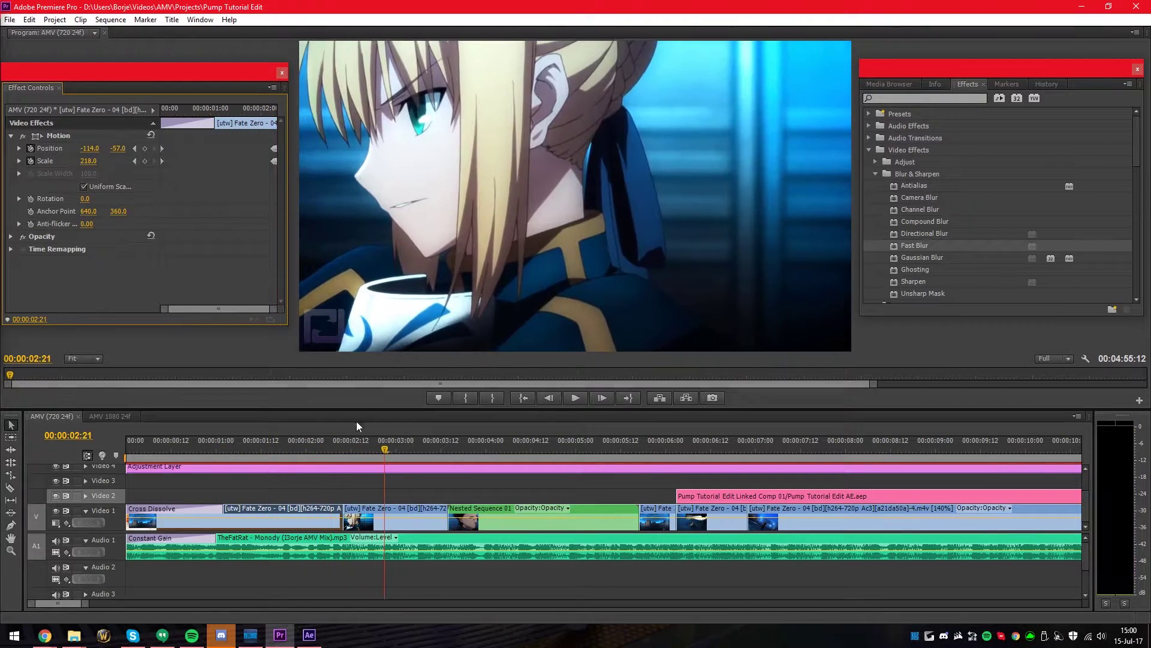
Step: Play from 00:00:02:01 and scrub across the first cut to 00:00:02:14 to examine the second clip's opening Position and Scale keyframes
{"action": "left_click_drag", "start_coordinate": [329, 453], "coordinate": [362, 450]}
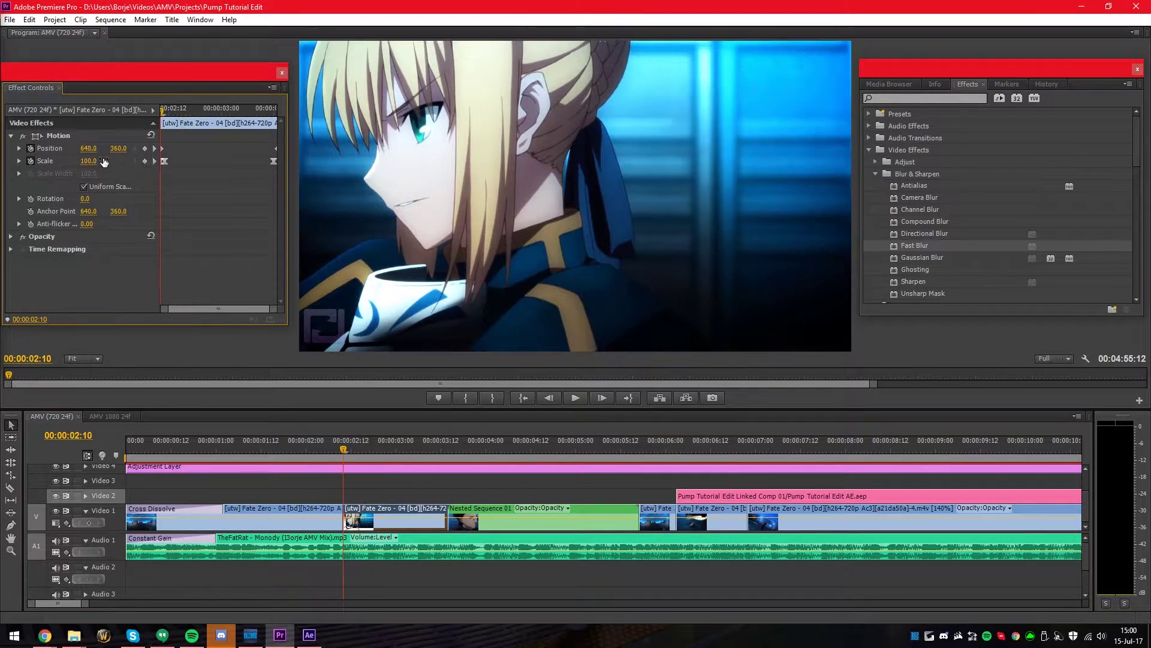
{"action": "left_click_drag", "start_coordinate": [345, 446], "coordinate": [310, 446]}
{"action": "key", "text": "space"}
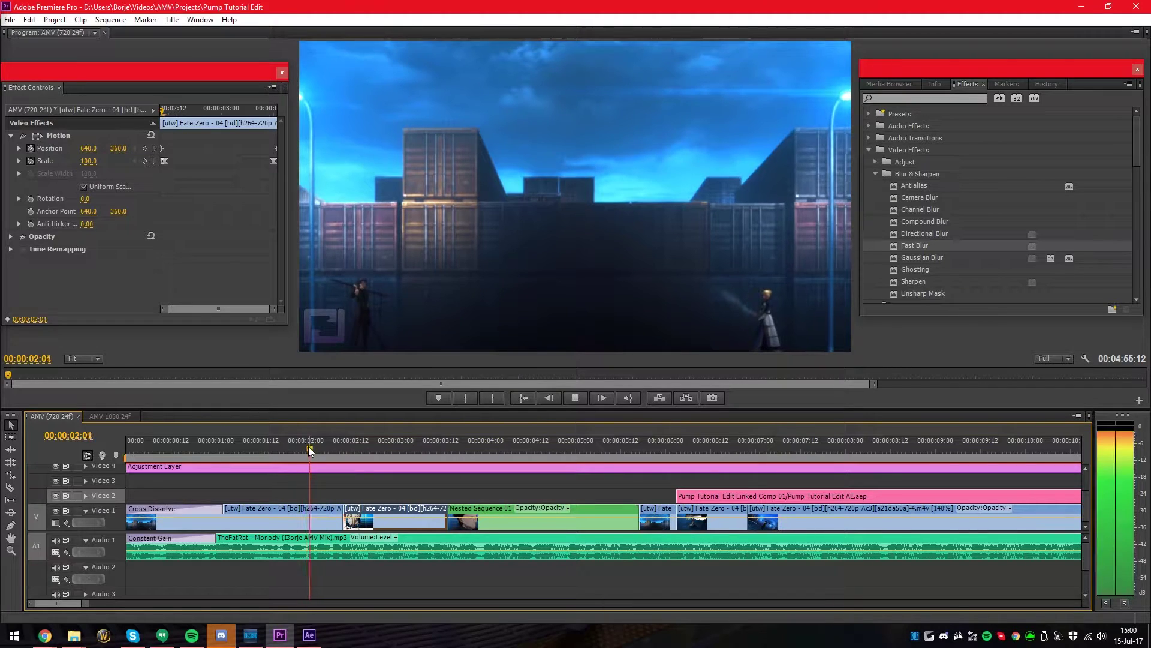
{"action": "key", "text": "space"}
{"action": "left_click", "coordinate": [346, 449]}
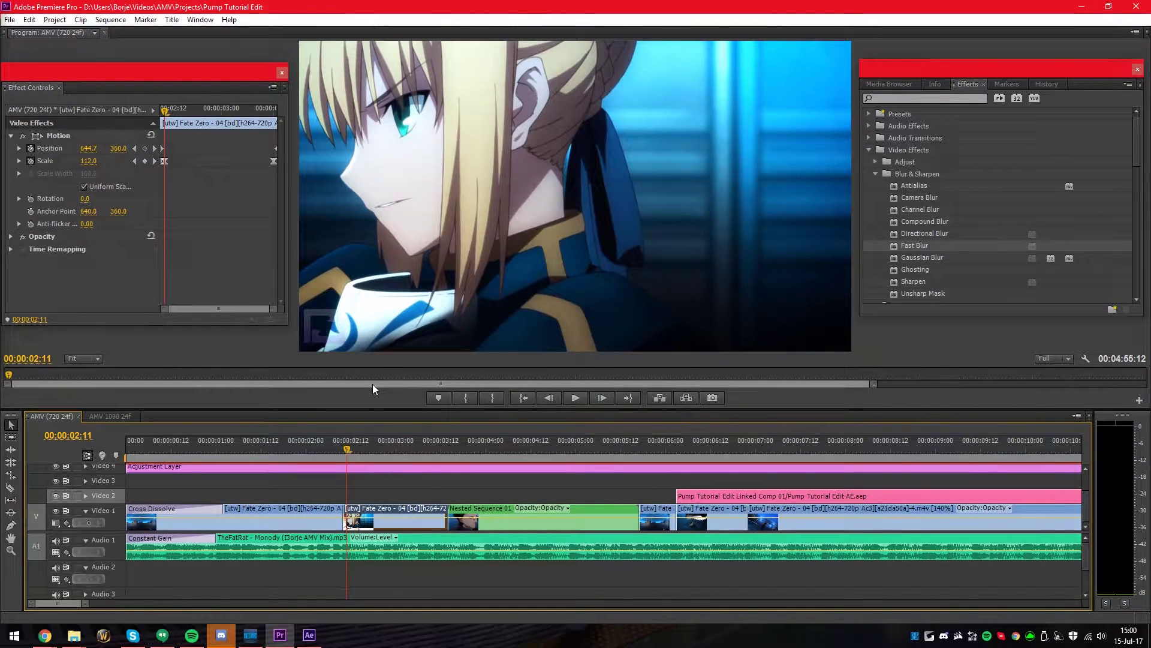
{"action": "left_click", "coordinate": [331, 449]}
{"action": "left_click_drag", "start_coordinate": [340, 449], "coordinate": [358, 451]}
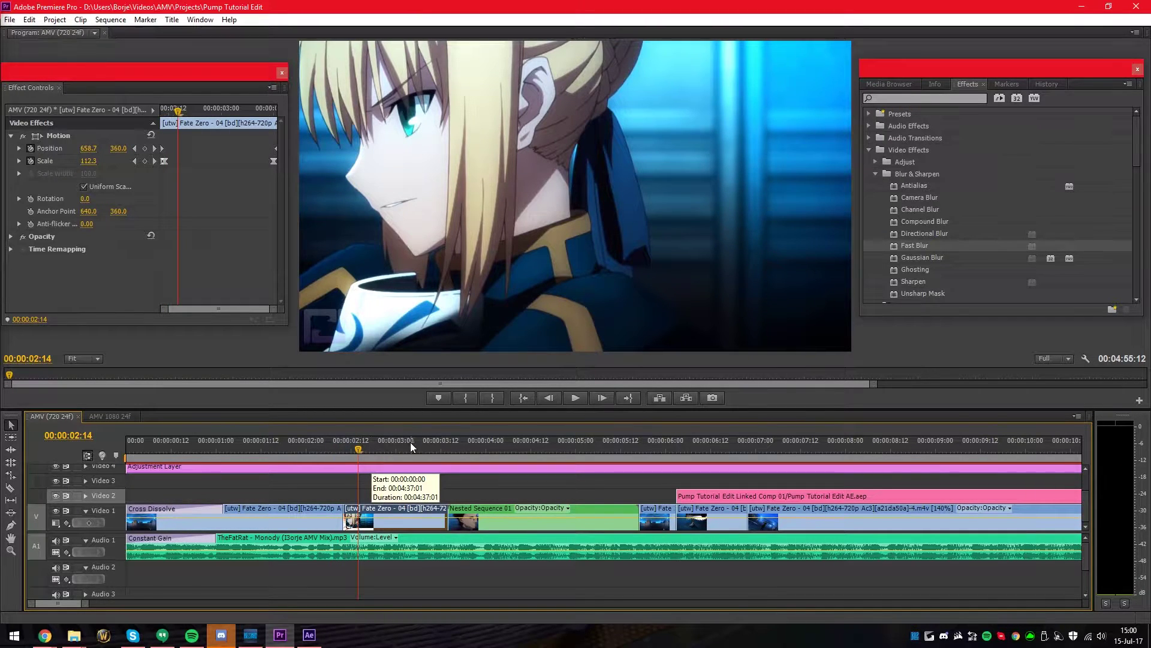
Step: Examine the opening clip's closing Position and Scale keyframes at 00:00:02:02, 00:00:02:06 and 00:00:02:09
{"action": "left_click", "coordinate": [313, 449]}
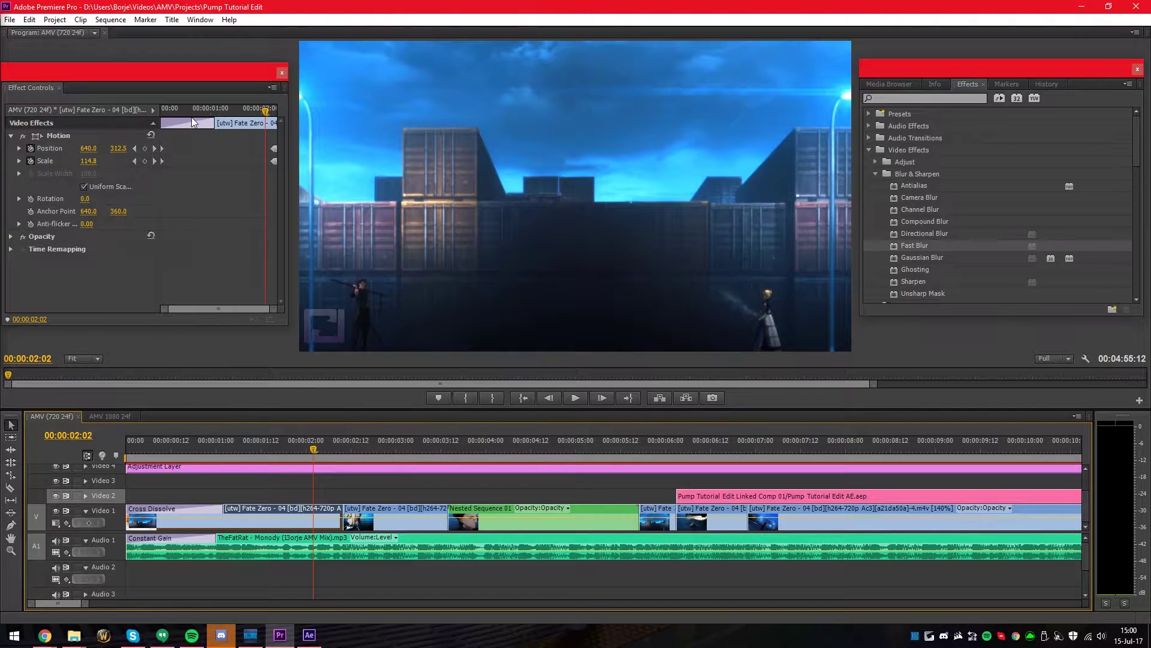
{"action": "left_click", "coordinate": [332, 454]}
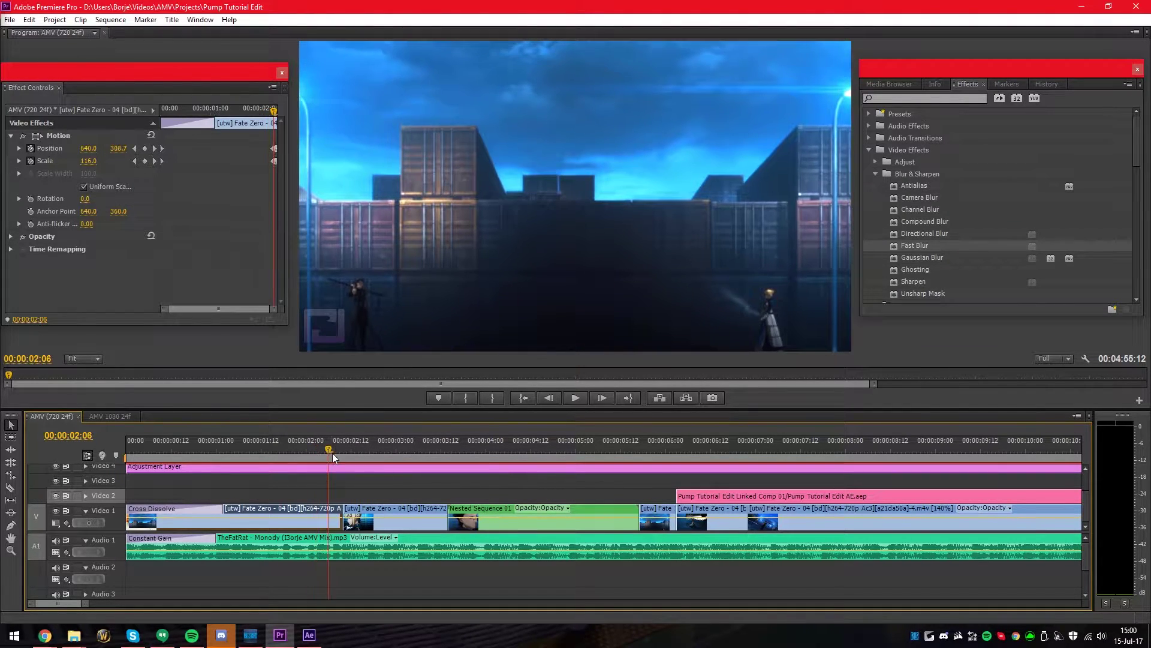
{"action": "left_click", "coordinate": [341, 454]}
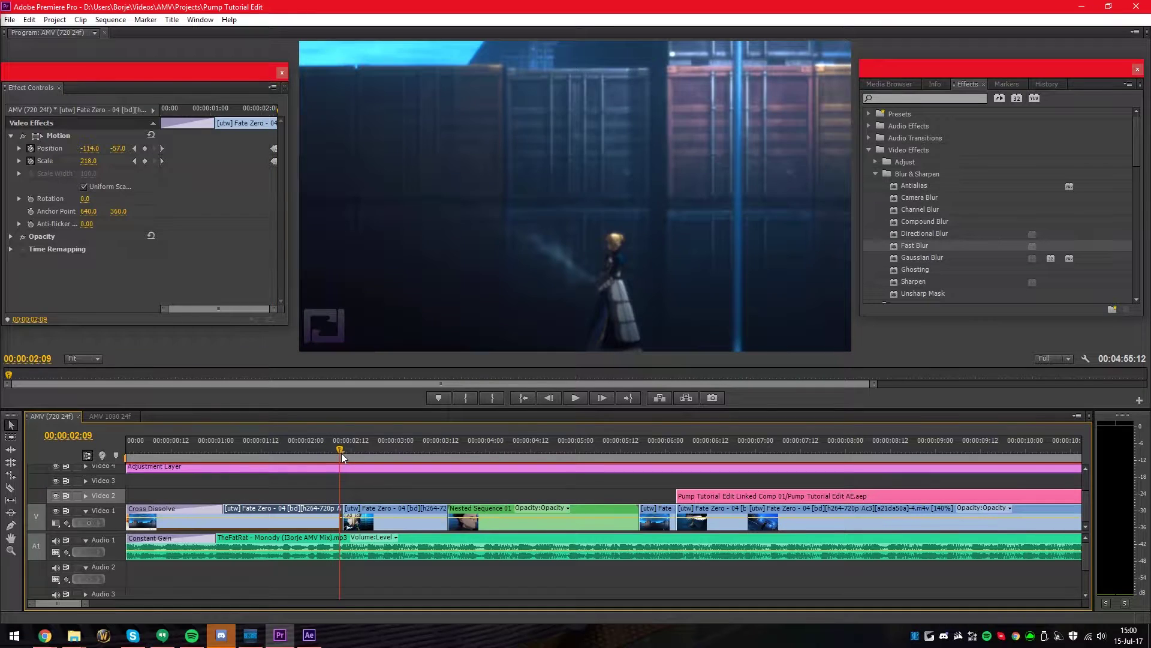
Step: Switch to Chrome and play the Fly Away (Collab) video's pump transition around 2:16, pausing it there
{"action": "left_click", "coordinate": [45, 635]}
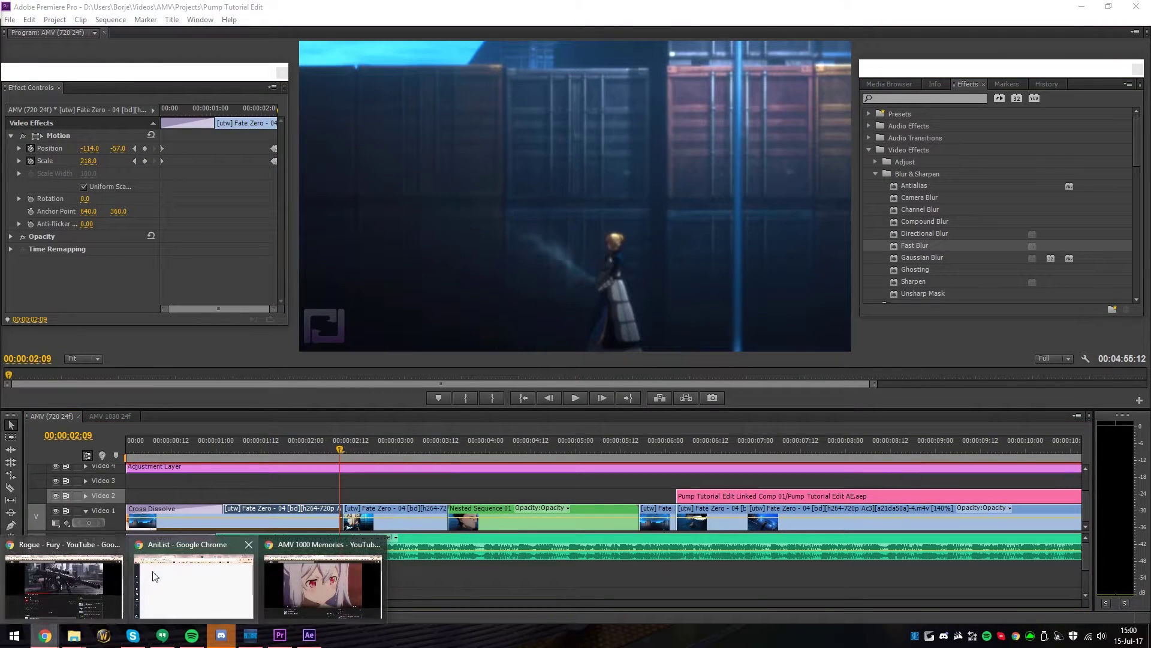
{"action": "left_click", "coordinate": [329, 586]}
{"action": "key", "text": "ctrl+2"}
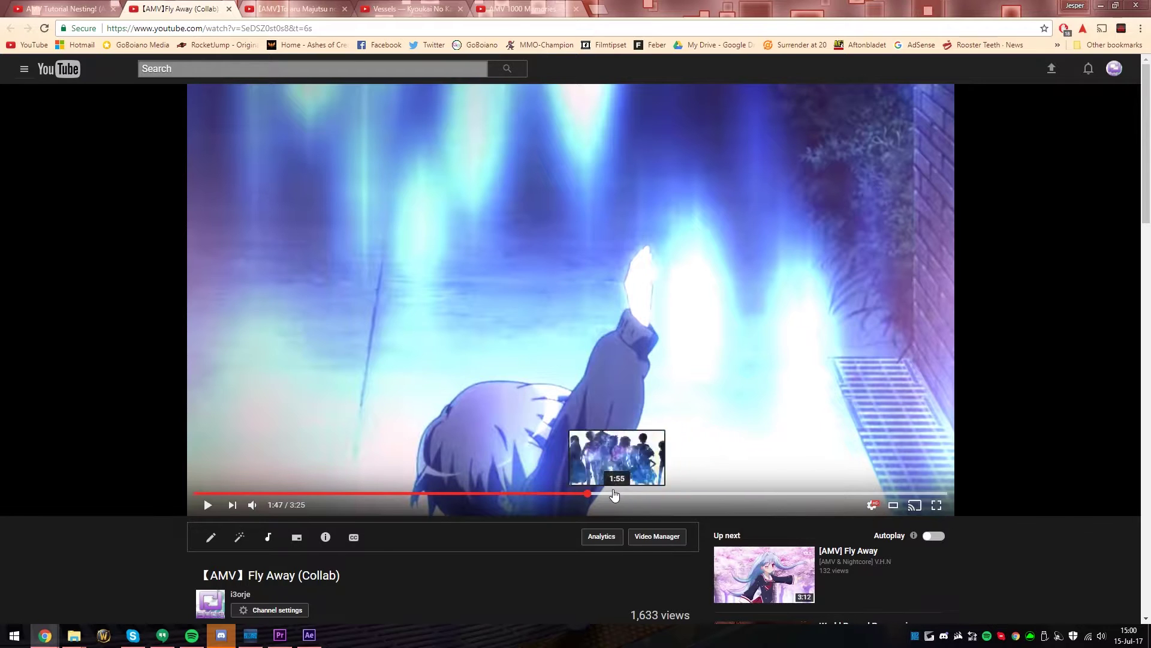
{"action": "left_click_drag", "start_coordinate": [615, 493], "coordinate": [684, 493]}
{"action": "left_click", "coordinate": [596, 387]}
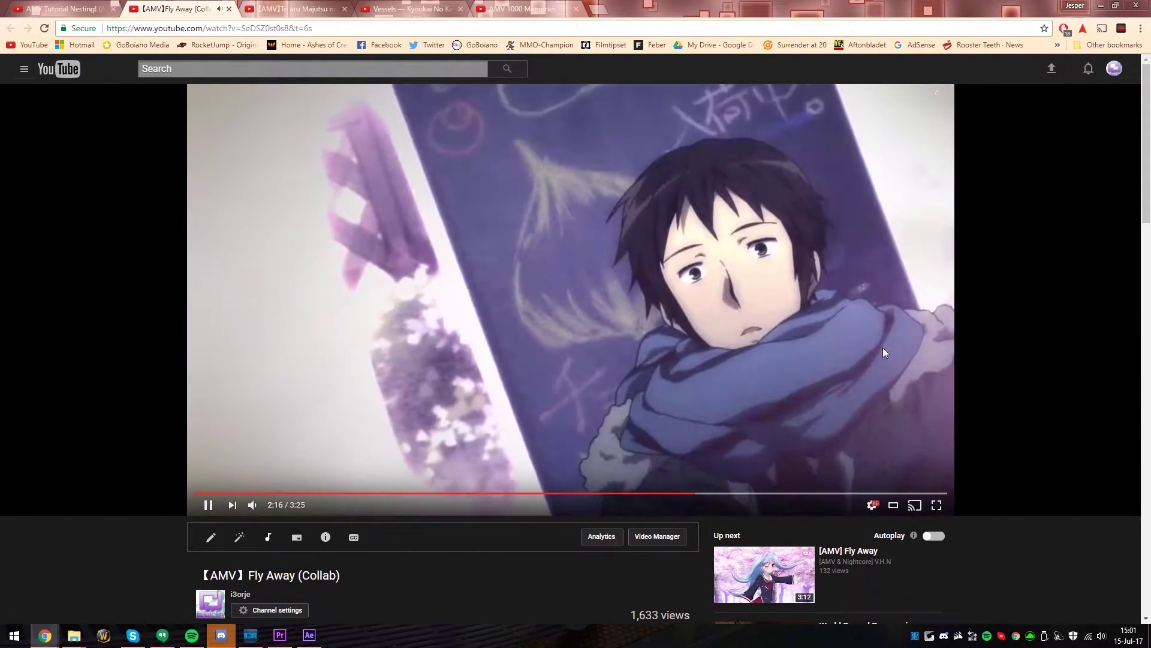
{"action": "left_click", "coordinate": [684, 493]}
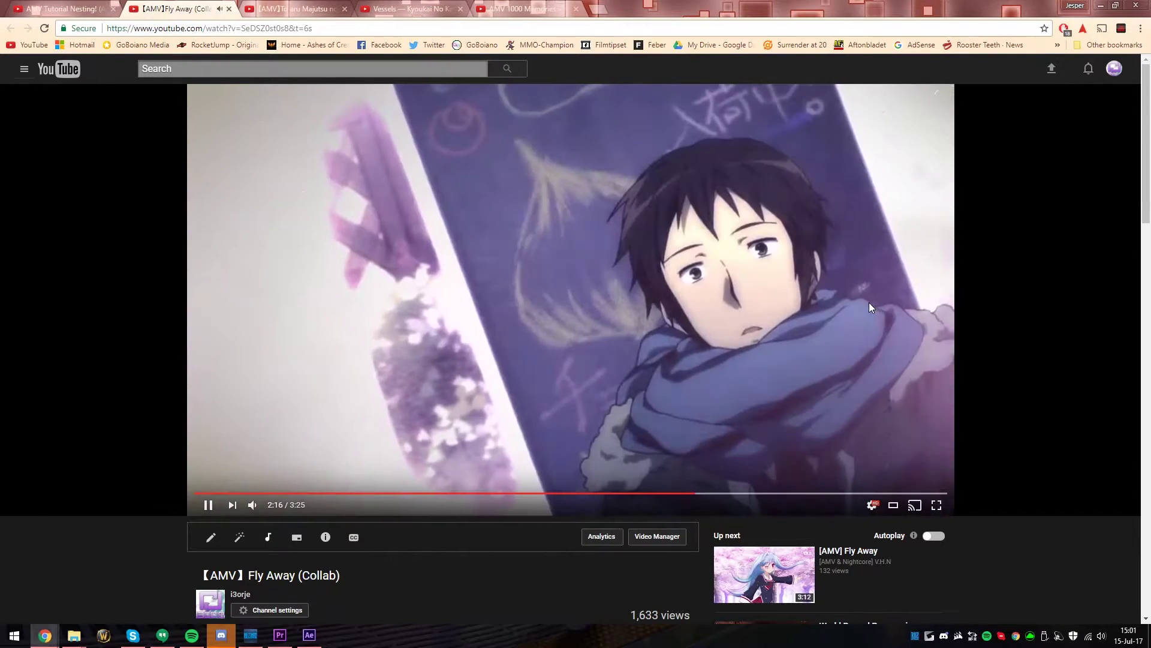
{"action": "left_click", "coordinate": [826, 301]}
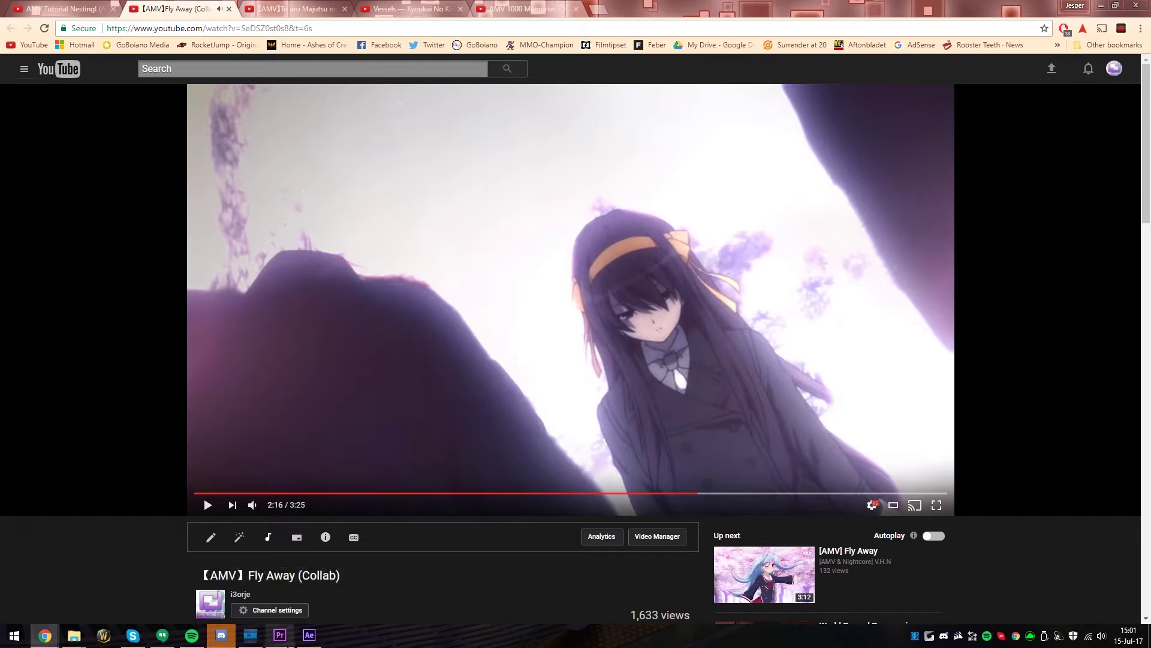
Step: Return to Premiere Pro, replay the first cut, and select the opening clip with the playhead at its 00:00:02:06 keyframes
{"action": "mouse_move", "coordinate": [298, 645]}
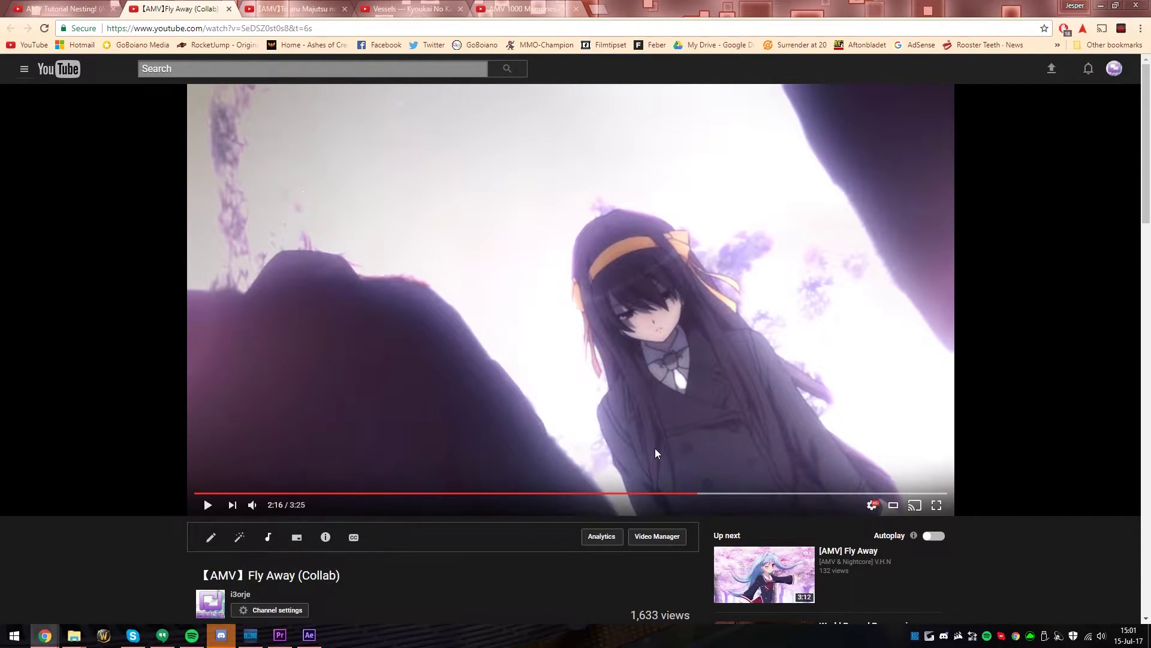
{"action": "left_click", "coordinate": [280, 634]}
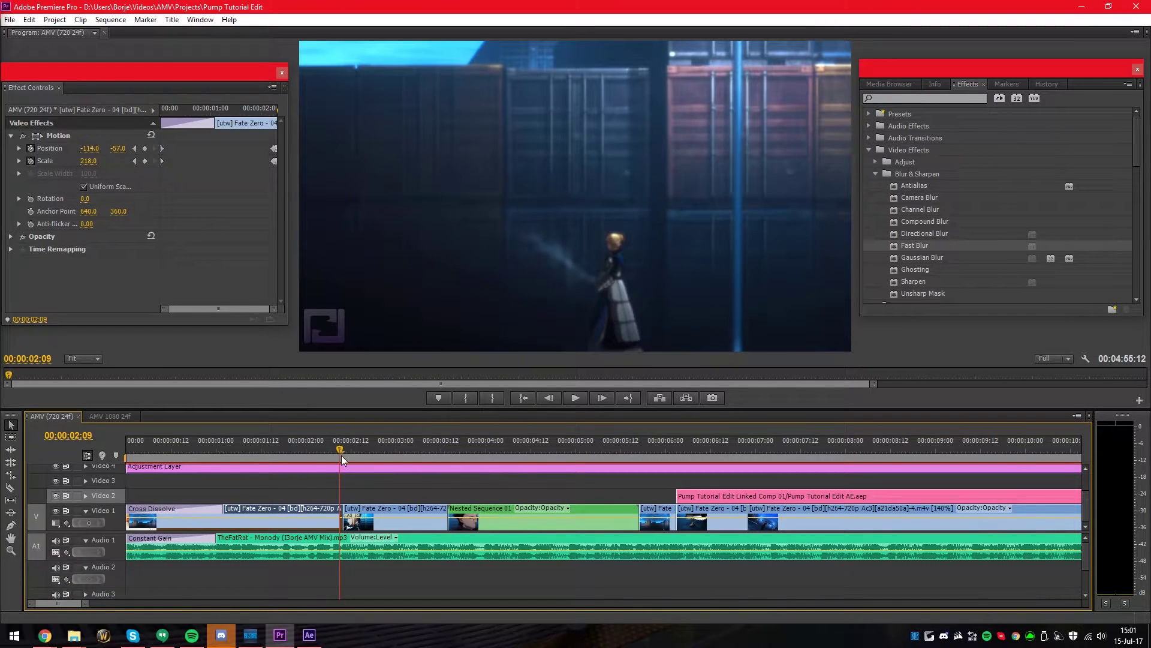
{"action": "key", "text": "space"}
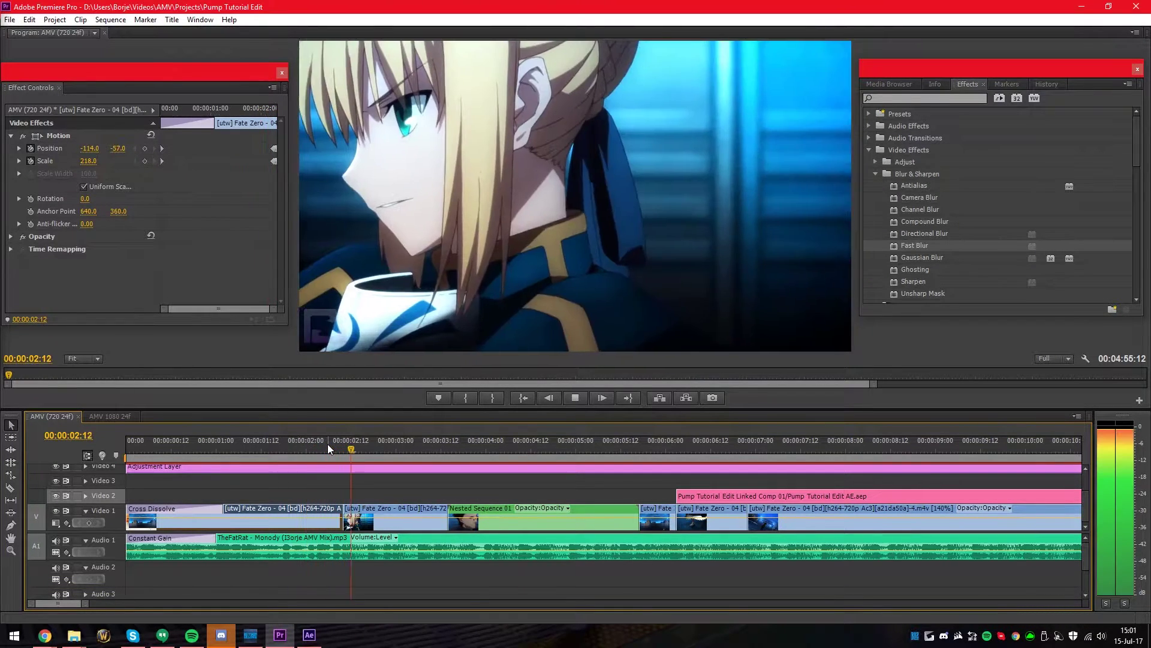
{"action": "left_click", "coordinate": [332, 446]}
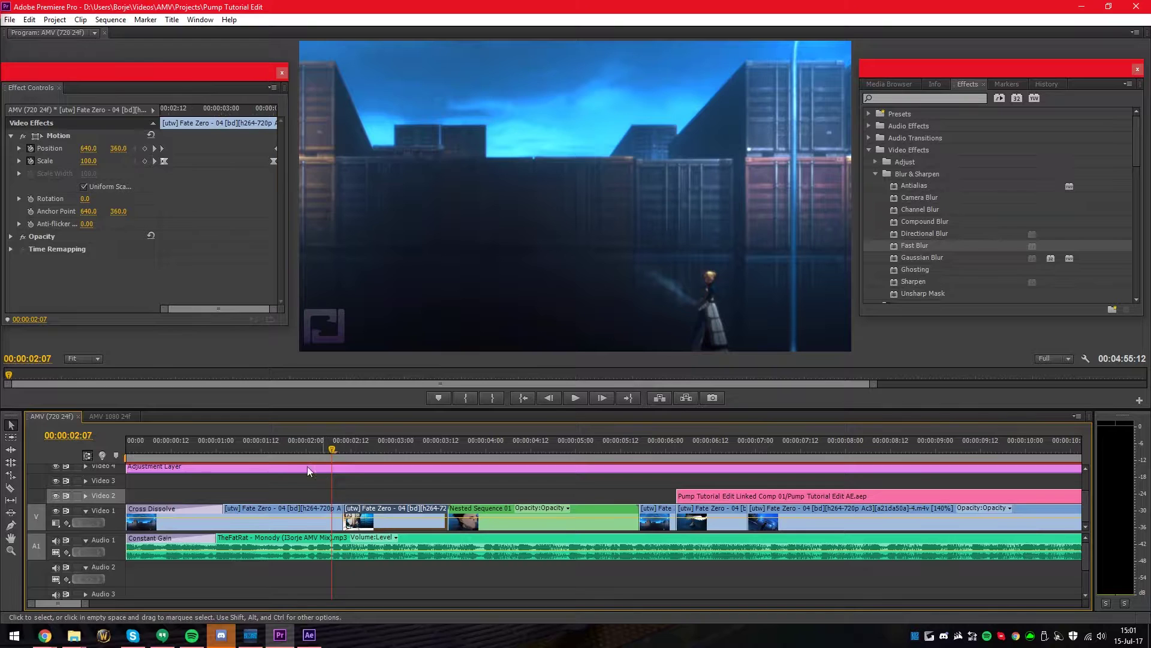
{"action": "key", "text": "Left"}
{"action": "left_click", "coordinate": [330, 515]}
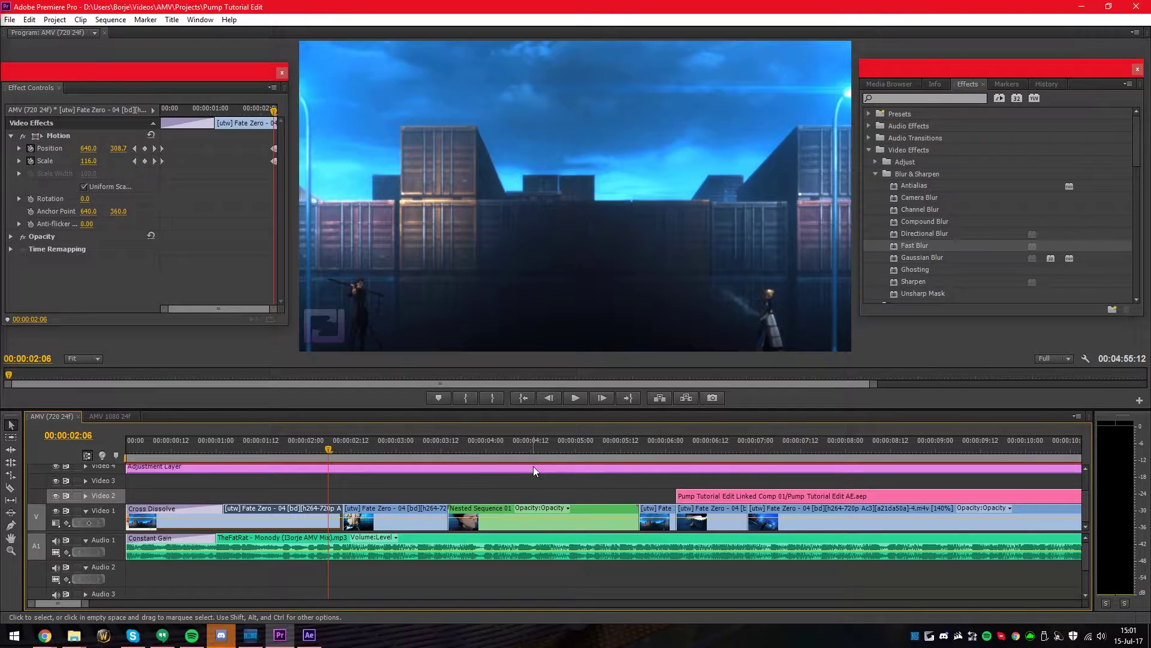
Step: Examine the second clip's closing Position and Scale keyframes by scrubbing from about 00:00:03:11 across the cut to 00:00:03:15
{"action": "left_click", "coordinate": [421, 452]}
{"action": "mouse_move", "coordinate": [424, 449]}
{"action": "left_mouse_down"}
{"action": "mouse_move", "coordinate": [462, 447]}
{"action": "mouse_move", "coordinate": [439, 451]}
{"action": "left_mouse_up"}
{"action": "left_click", "coordinate": [493, 517]}
{"action": "left_click", "coordinate": [422, 520]}
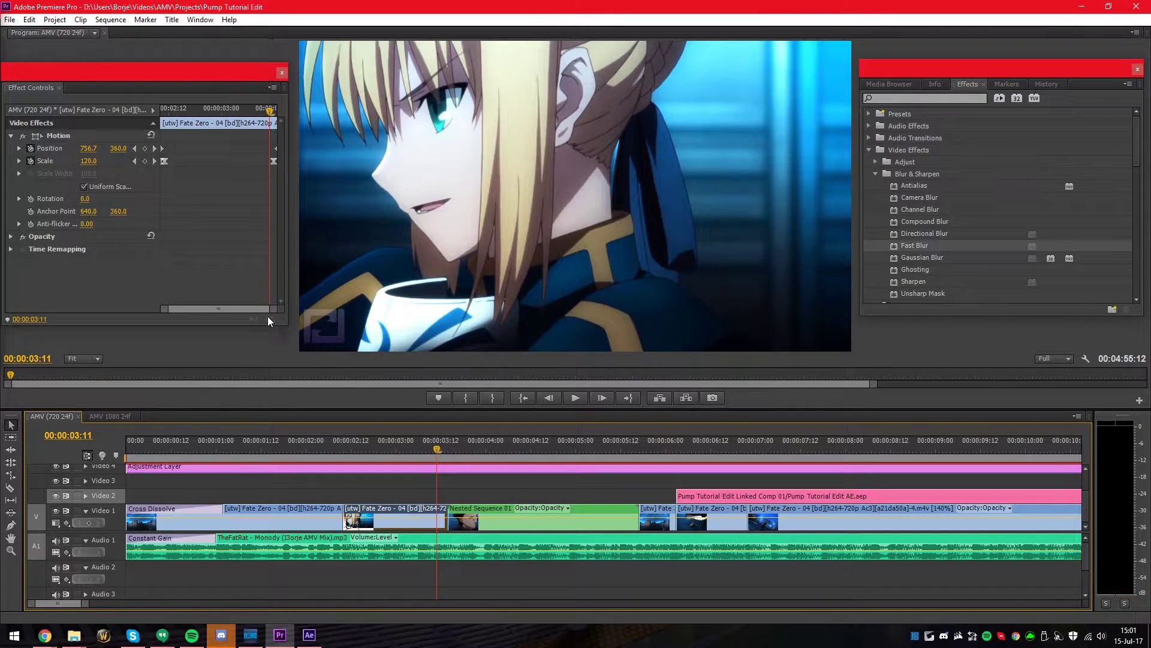
{"action": "left_click_drag", "start_coordinate": [273, 309], "coordinate": [241, 301]}
{"action": "left_click_drag", "start_coordinate": [439, 450], "coordinate": [452, 453]}
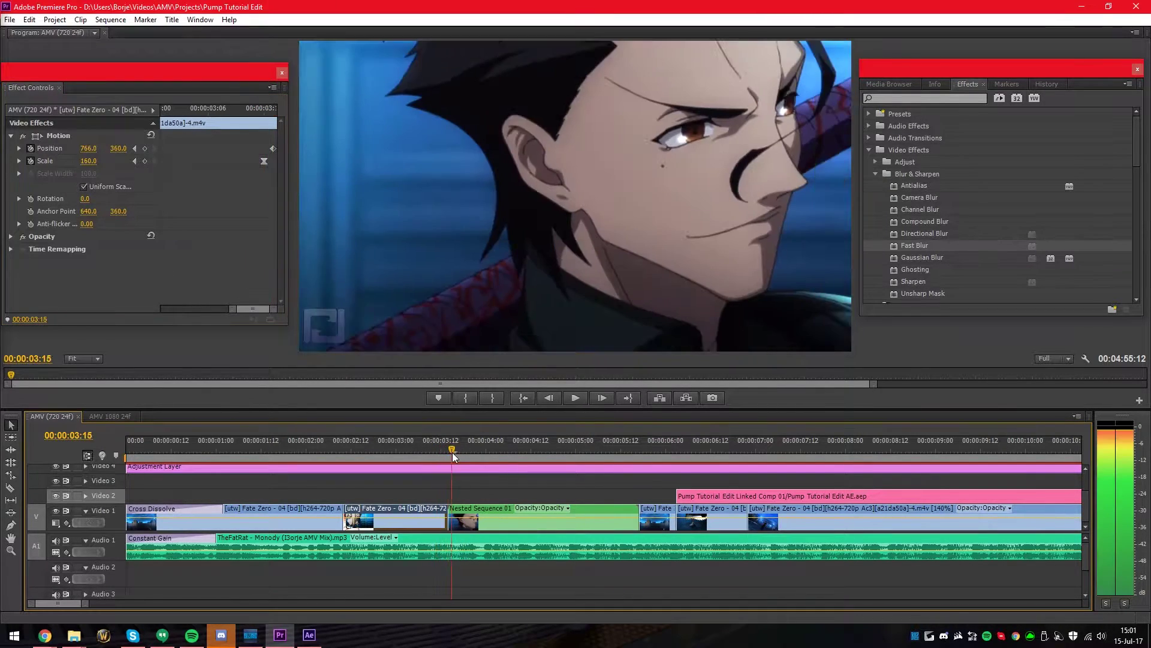
Step: Open Nested Sequence 01 from the timeline and scrub its two clips, with the first selected, to examine its Scale keyframes
{"action": "left_click", "coordinate": [485, 515]}
{"action": "left_click", "coordinate": [478, 449]}
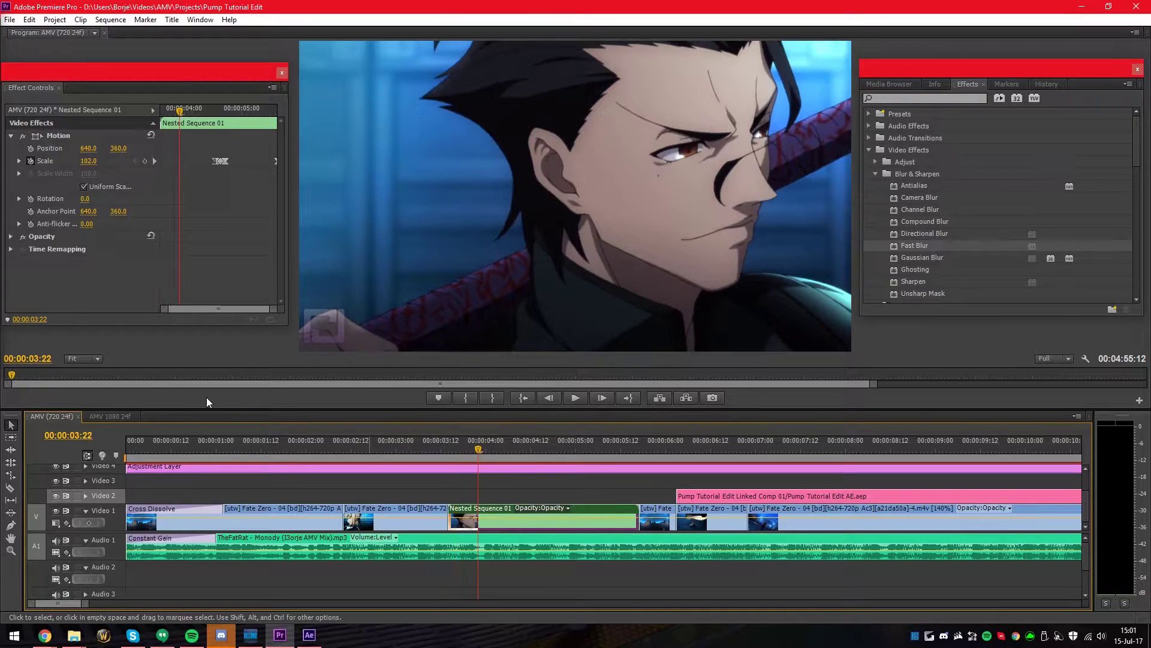
{"action": "left_click", "coordinate": [119, 416]}
{"action": "double_click", "coordinate": [497, 516]}
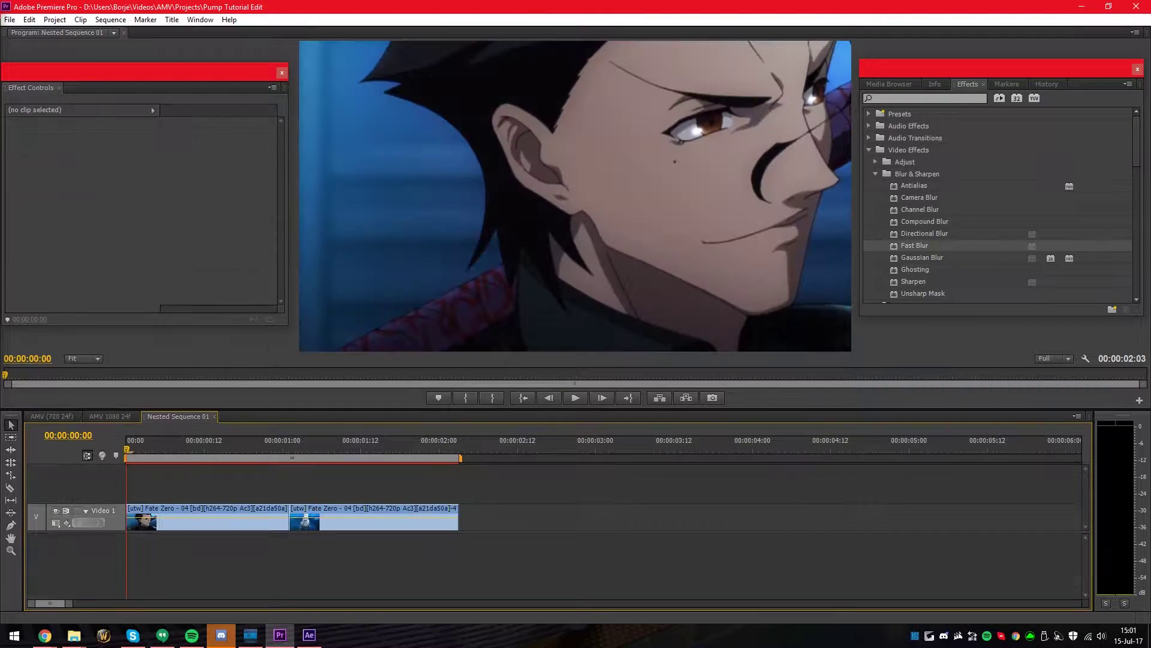
{"action": "left_click_drag", "start_coordinate": [135, 451], "coordinate": [322, 449]}
{"action": "left_click", "coordinate": [271, 525]}
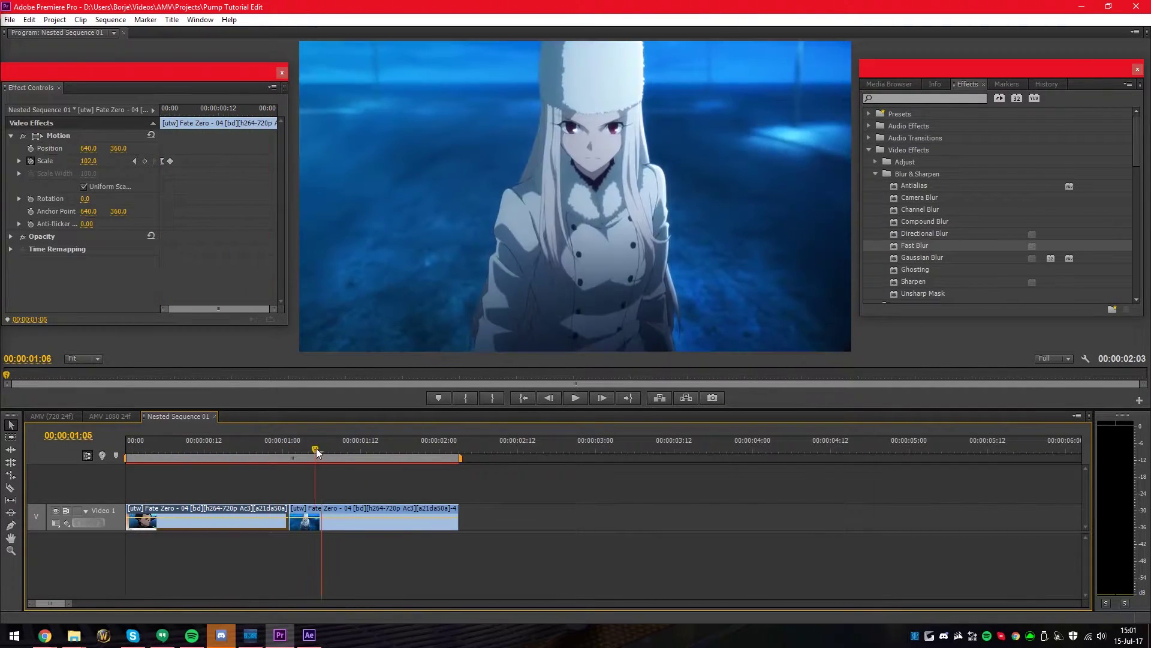
{"action": "left_click", "coordinate": [263, 451]}
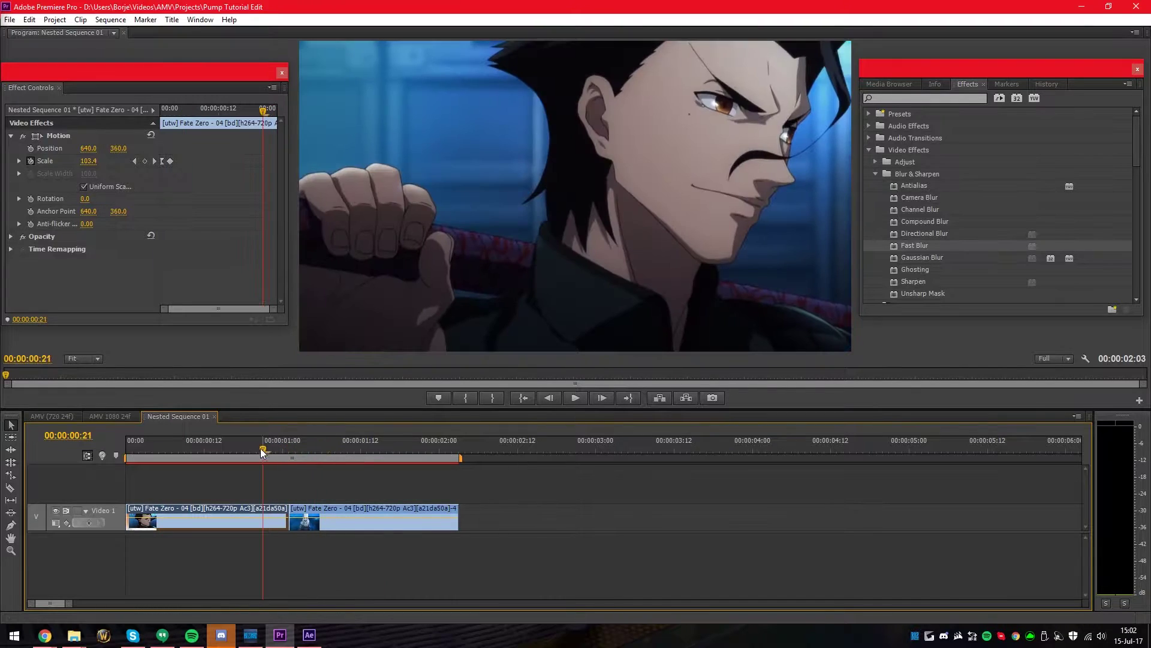
Step: Return to the AMV (720 24f) sequence and scrub Nested Sequence 01's Scale keyframes around 00:00:04:12, with their timeline enlarged
{"action": "left_click", "coordinate": [53, 417]}
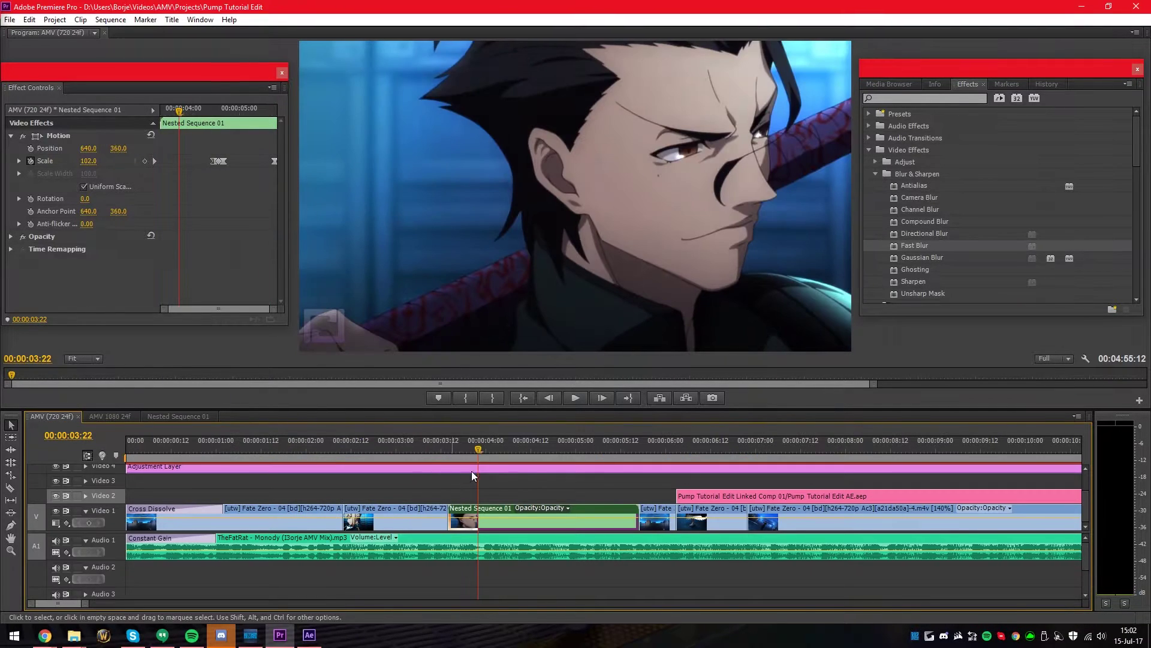
{"action": "left_click_drag", "start_coordinate": [476, 449], "coordinate": [493, 450]}
{"action": "left_click_drag", "start_coordinate": [274, 309], "coordinate": [219, 308]}
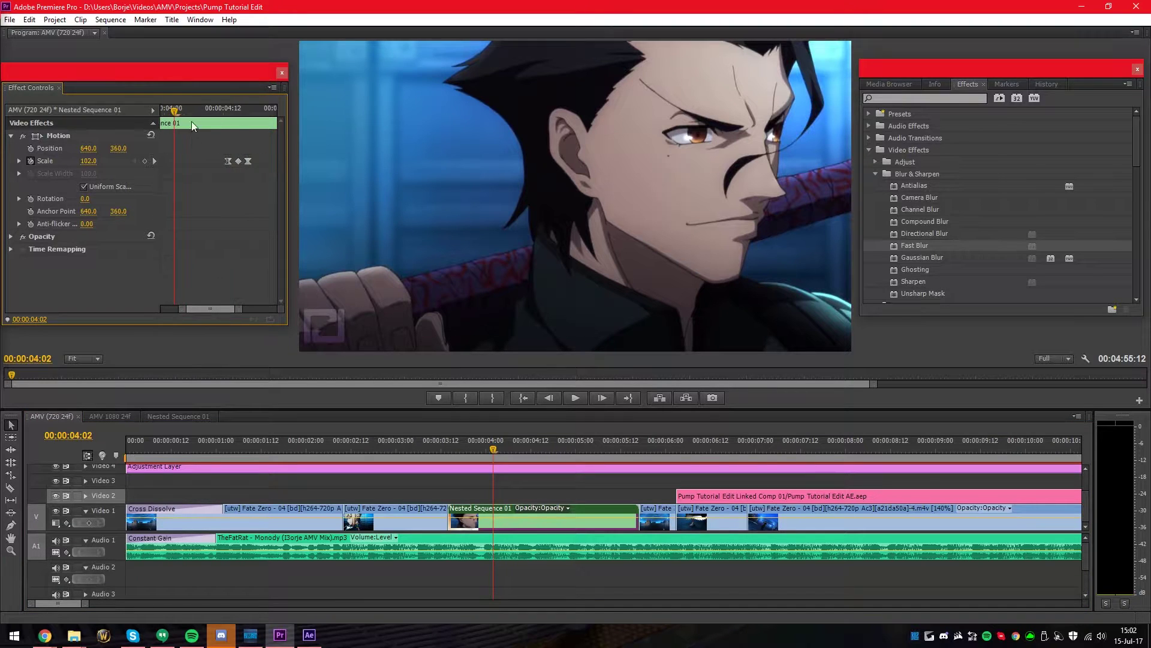
{"action": "left_click_drag", "start_coordinate": [181, 113], "coordinate": [240, 122]}
{"action": "mouse_move", "coordinate": [533, 451]}
{"action": "left_mouse_down"}
{"action": "mouse_move", "coordinate": [545, 452]}
{"action": "mouse_move", "coordinate": [530, 451]}
{"action": "left_mouse_up"}
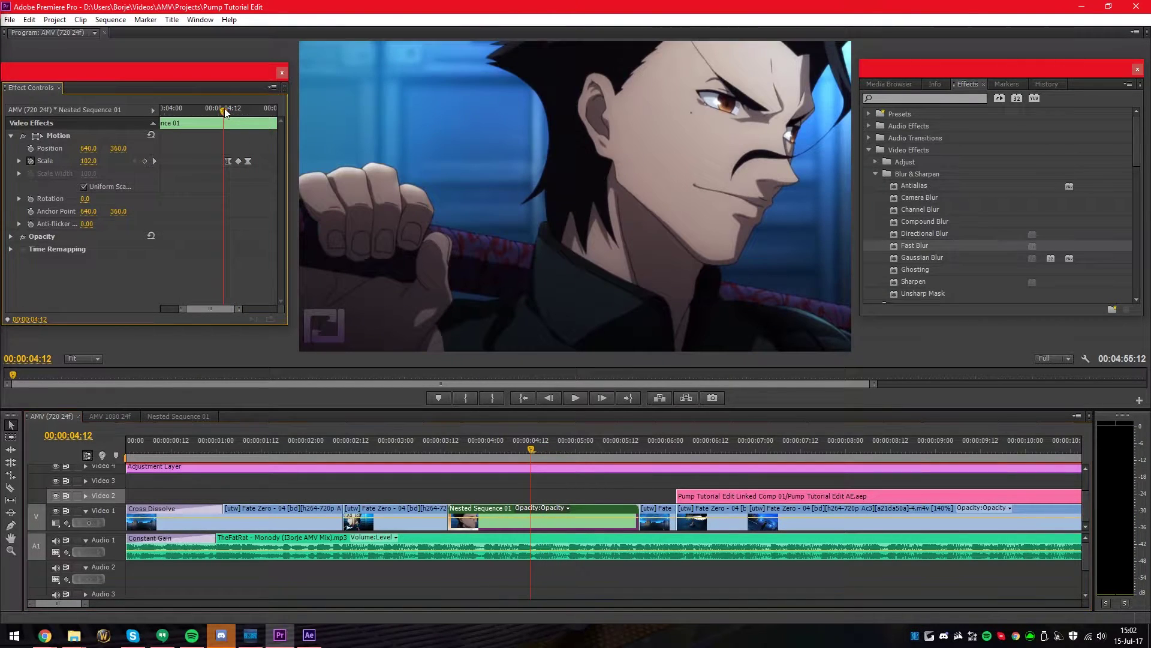
{"action": "left_click_drag", "start_coordinate": [222, 108], "coordinate": [240, 110]}
{"action": "left_click", "coordinate": [511, 451]}
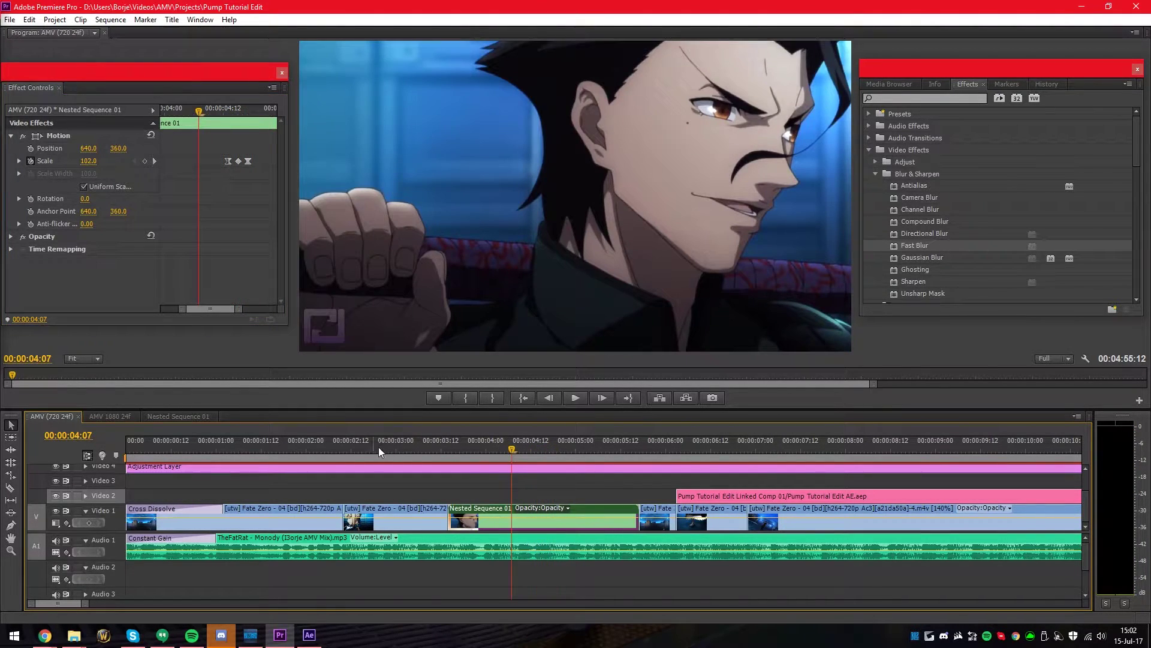
Step: Play Nested Sequence 01 from 00:00:03:17 and replay its inner cut, leaving the playhead at 00:00:04:08
{"action": "left_click", "coordinate": [458, 448]}
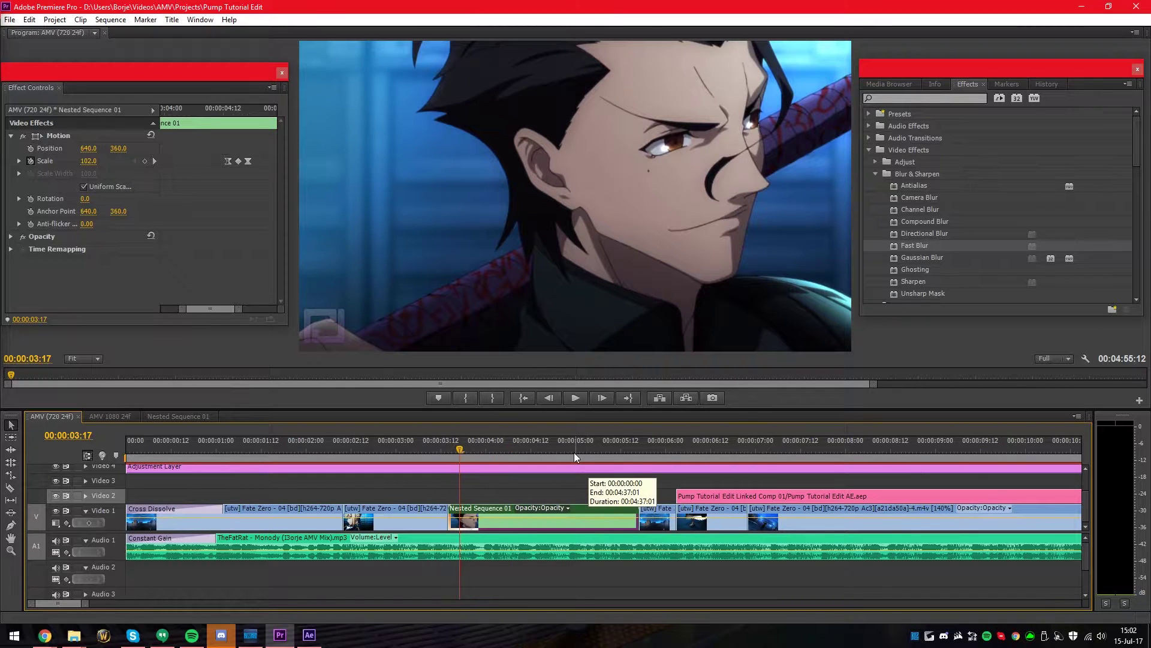
{"action": "key", "text": "space"}
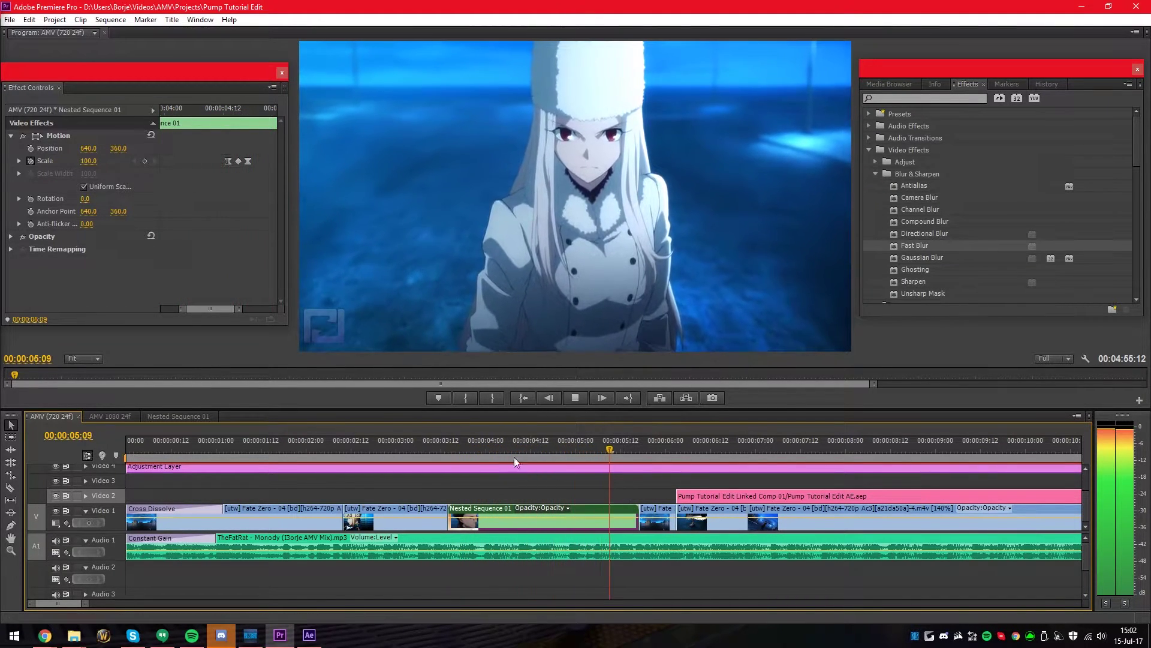
{"action": "left_click", "coordinate": [491, 445]}
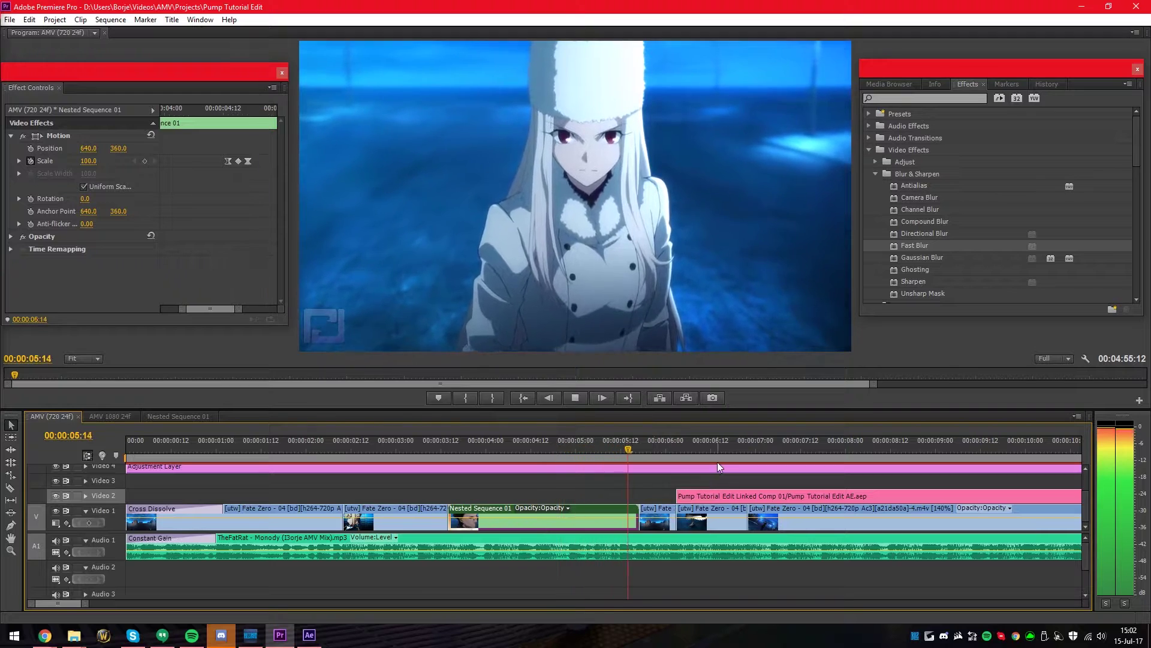
{"action": "key", "text": "space"}
{"action": "left_click", "coordinate": [515, 456]}
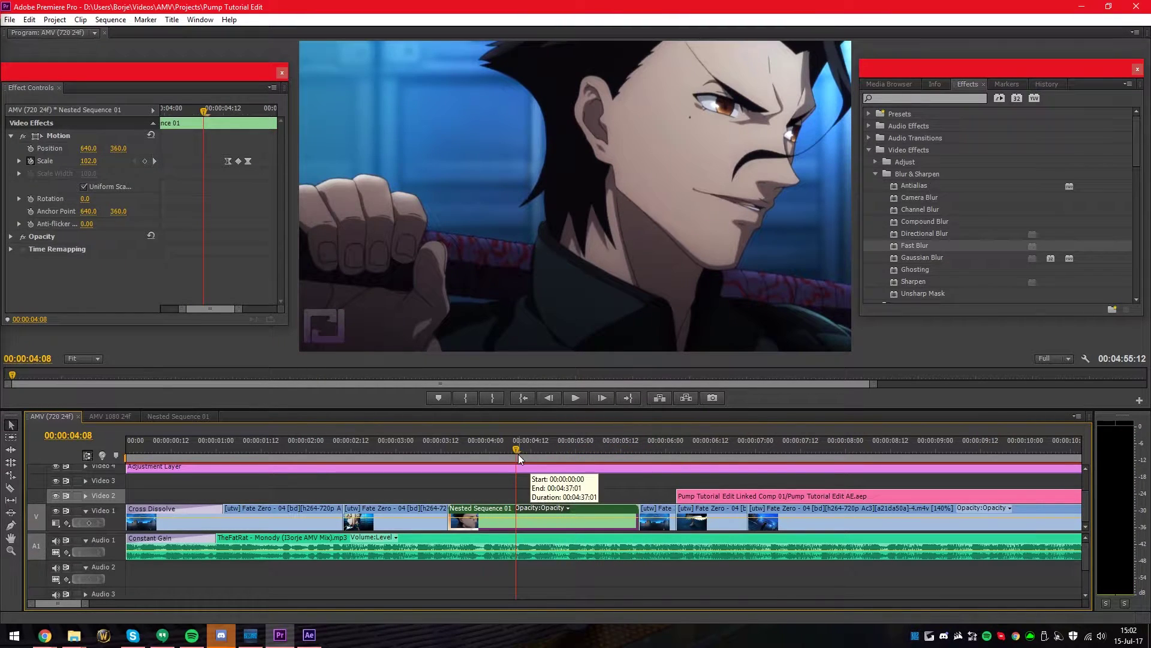
Step: Compare the opening clip's closing keyframes from 00:00:02:03 with the second clip's first keyframes at 00:00:02:10
{"action": "left_click", "coordinate": [317, 448]}
{"action": "left_click", "coordinate": [330, 517]}
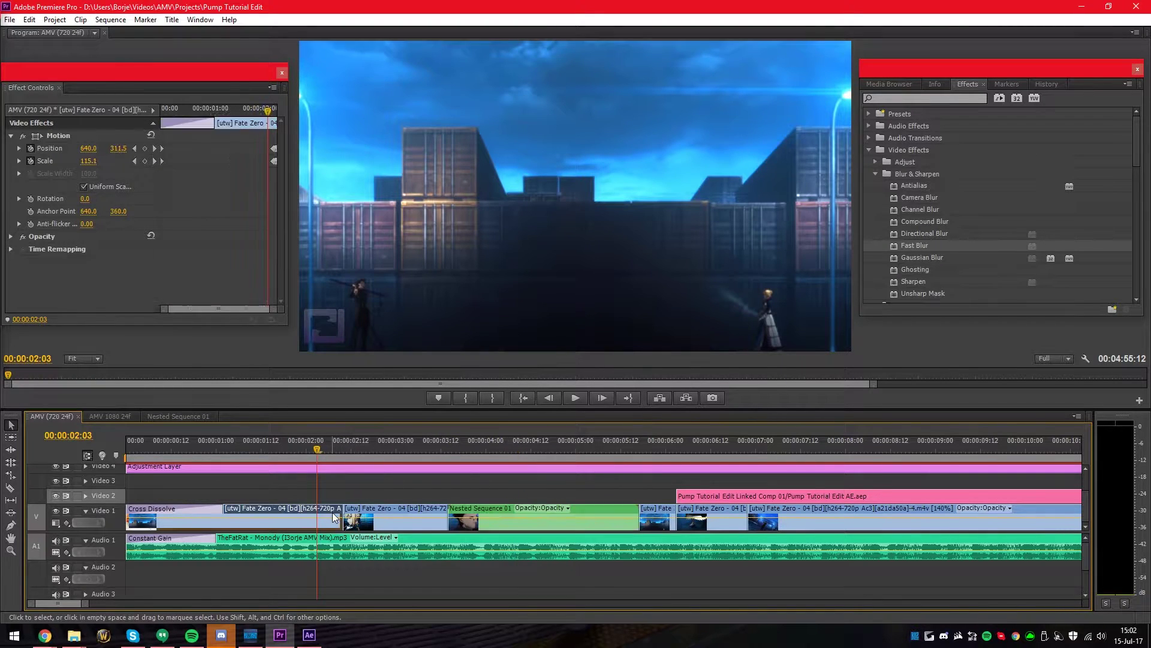
{"action": "left_click", "coordinate": [332, 449]}
{"action": "left_click", "coordinate": [311, 450]}
{"action": "left_click", "coordinate": [345, 514]}
{"action": "left_click", "coordinate": [333, 451]}
{"action": "left_click", "coordinate": [343, 449]}
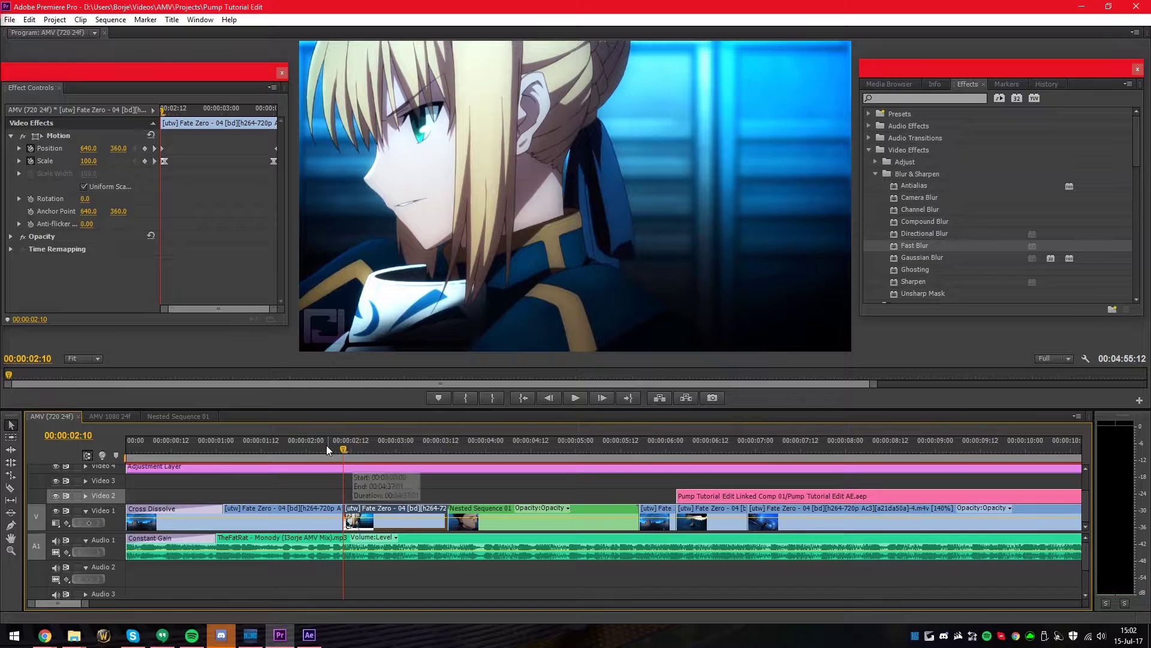
Step: Move from 00:00:02:06 to the last frame before the first cut at 00:00:02:09 and inspect the opening clip's Position and Scale
{"action": "left_click", "coordinate": [325, 448]}
{"action": "left_click", "coordinate": [329, 448]}
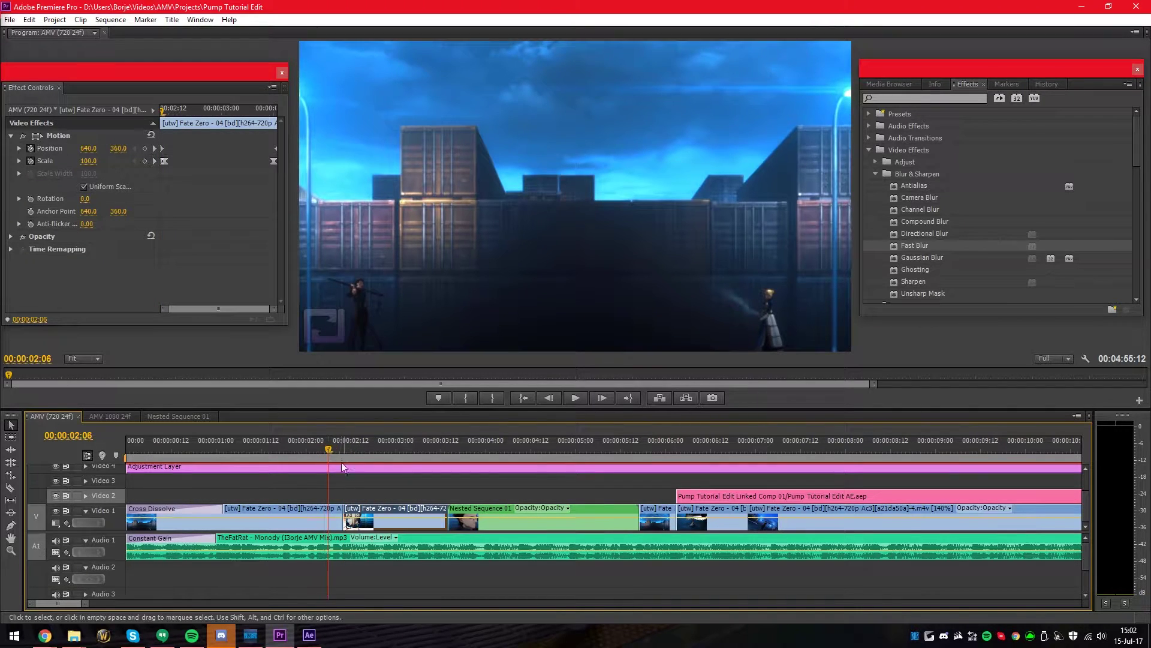
{"action": "left_click", "coordinate": [340, 449]}
{"action": "left_click", "coordinate": [336, 517]}
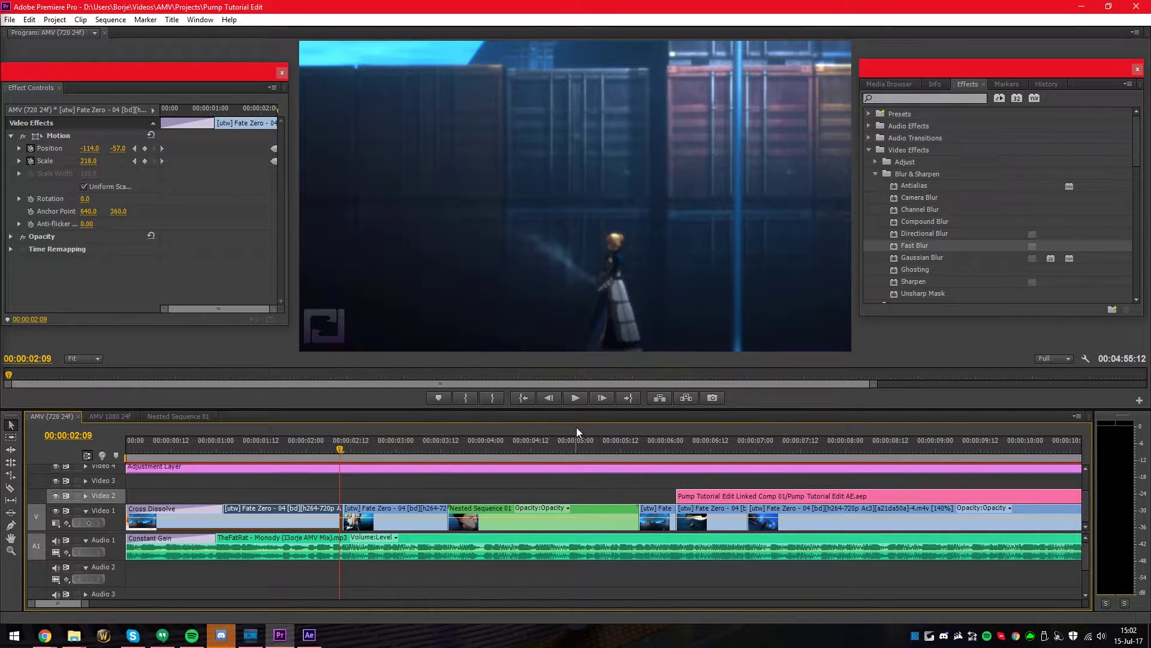
Step: Check the frames at 00:00:05:07 and 00:00:05:21 around the end of Nested Sequence 01, with the rest of the edit in view
{"action": "left_click_drag", "start_coordinate": [67, 601], "coordinate": [62, 606]}
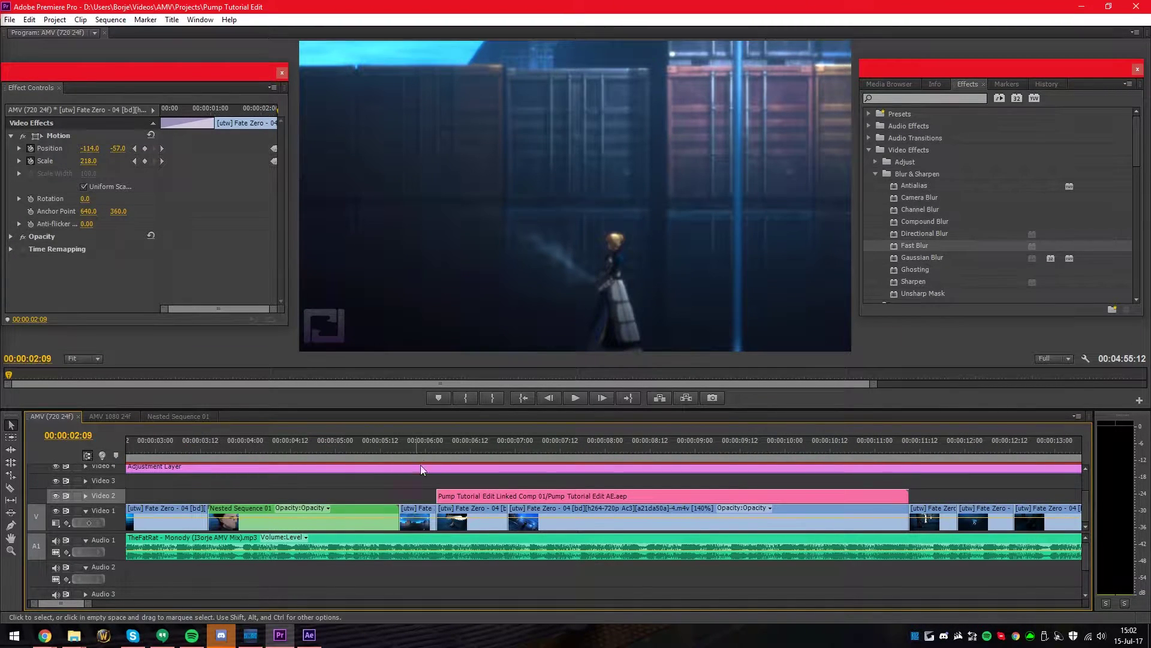
{"action": "left_click", "coordinate": [387, 452]}
{"action": "left_click", "coordinate": [361, 446]}
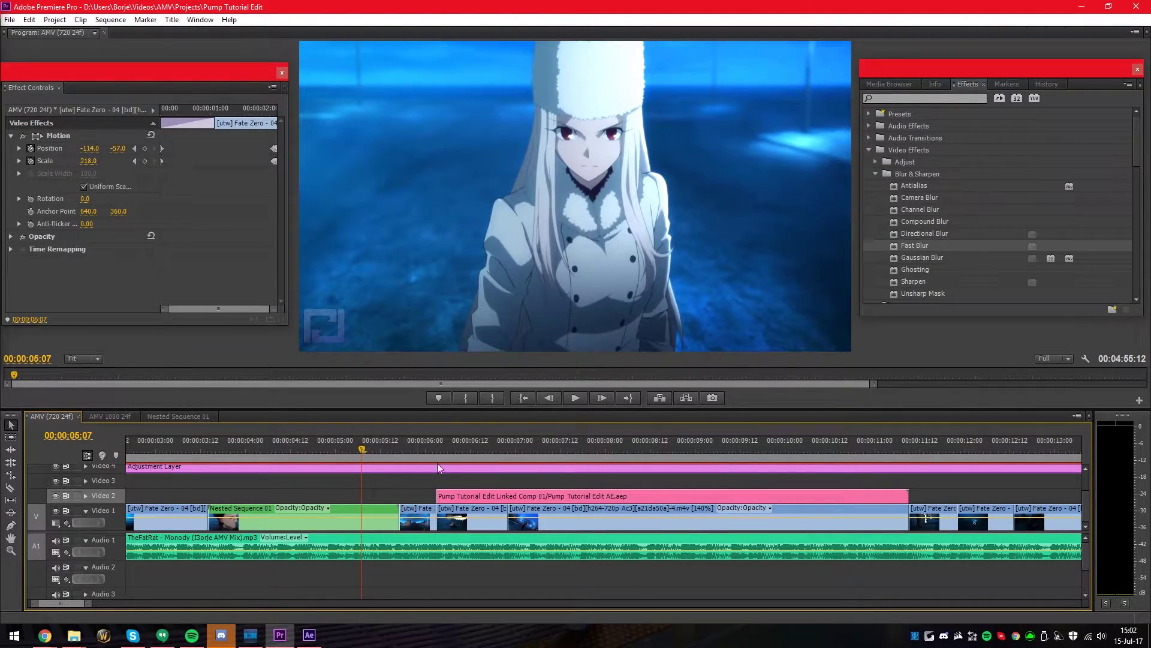
{"action": "left_click", "coordinate": [413, 445]}
{"action": "scroll", "coordinate": [460, 474], "scroll_direction": "down", "scroll_amount": 5}
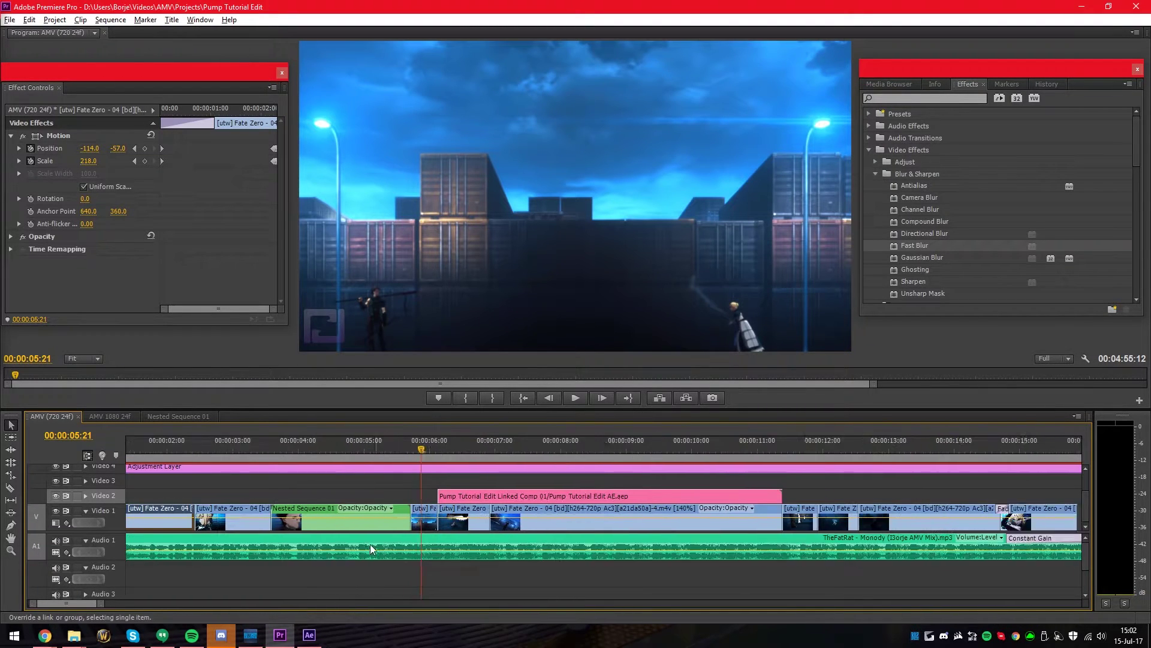
{"action": "left_click_drag", "start_coordinate": [84, 603], "coordinate": [88, 603]}
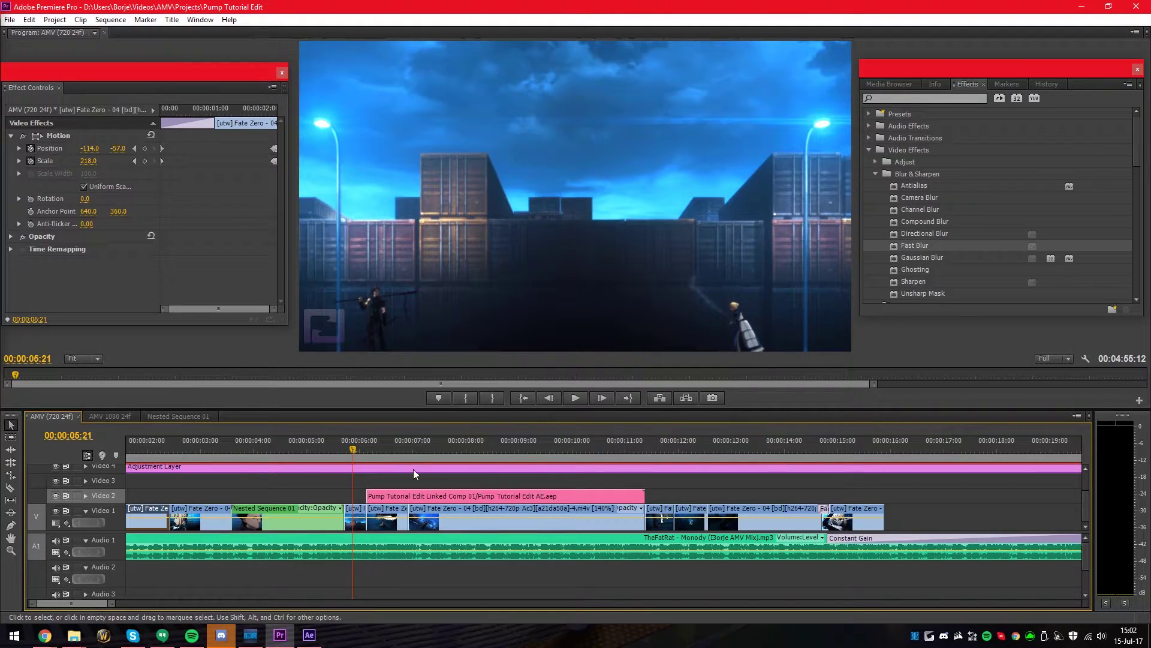
Step: Go to 00:00:06:01, select the three clips following Nested Sequence 01 and bring up the Replace With After Effects Composition option
{"action": "key", "text": "Right"}
{"action": "key", "text": "Right"}
{"action": "key", "text": "Right"}
{"action": "key", "text": "Right"}
{"action": "left_click", "coordinate": [355, 518]}
{"action": "left_click", "coordinate": [400, 517], "text": "shift"}
{"action": "left_click", "coordinate": [439, 516], "text": "shift"}
{"action": "right_click", "coordinate": [441, 515]}
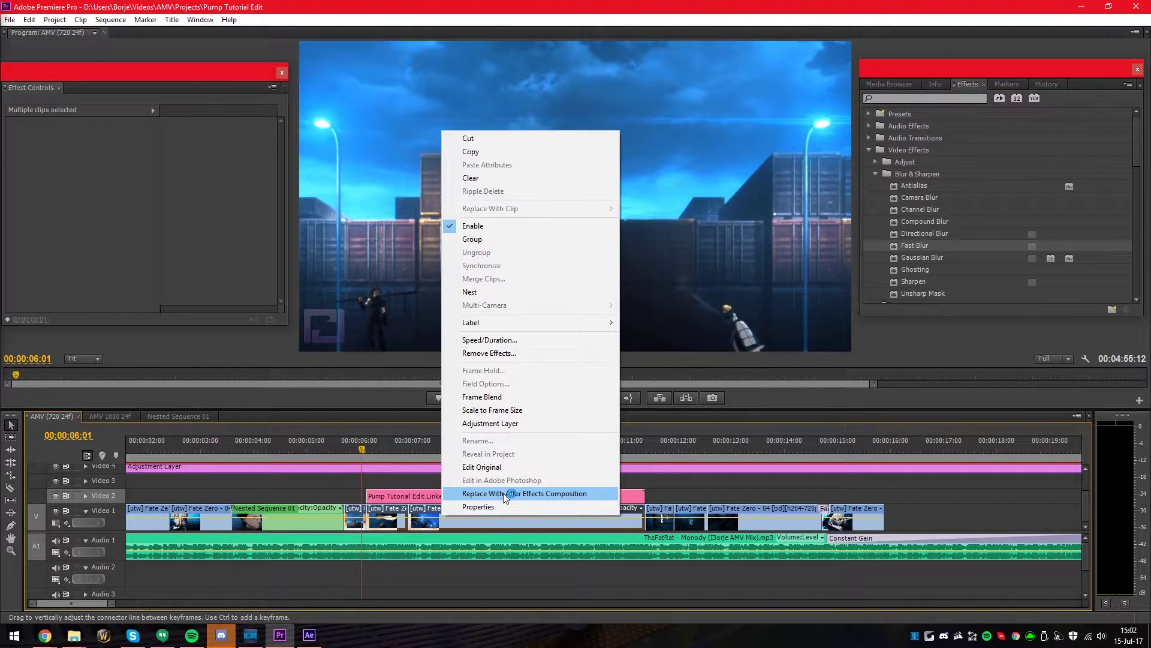
Step: Switch to After Effects and view Pump Tutorial Edit Linked Comp 01 with its layers deselected
{"action": "left_click", "coordinate": [311, 639]}
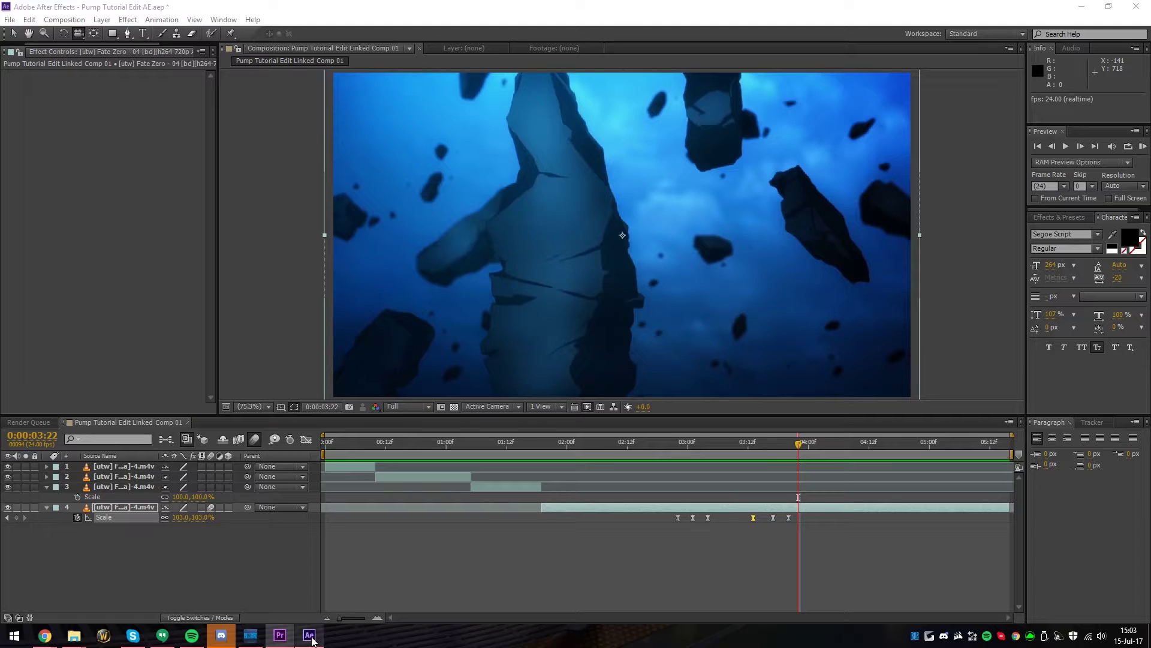
{"action": "left_click", "coordinate": [629, 545]}
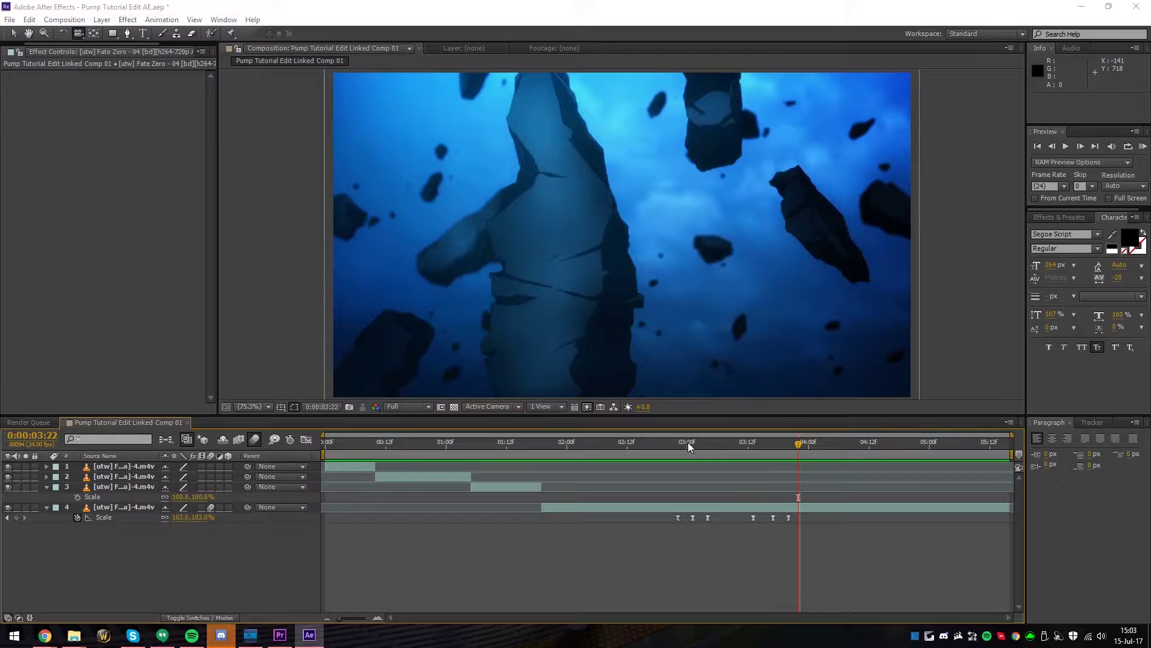
{"action": "key", "text": "alt+Tab"}
{"action": "key", "text": "alt+Tab"}
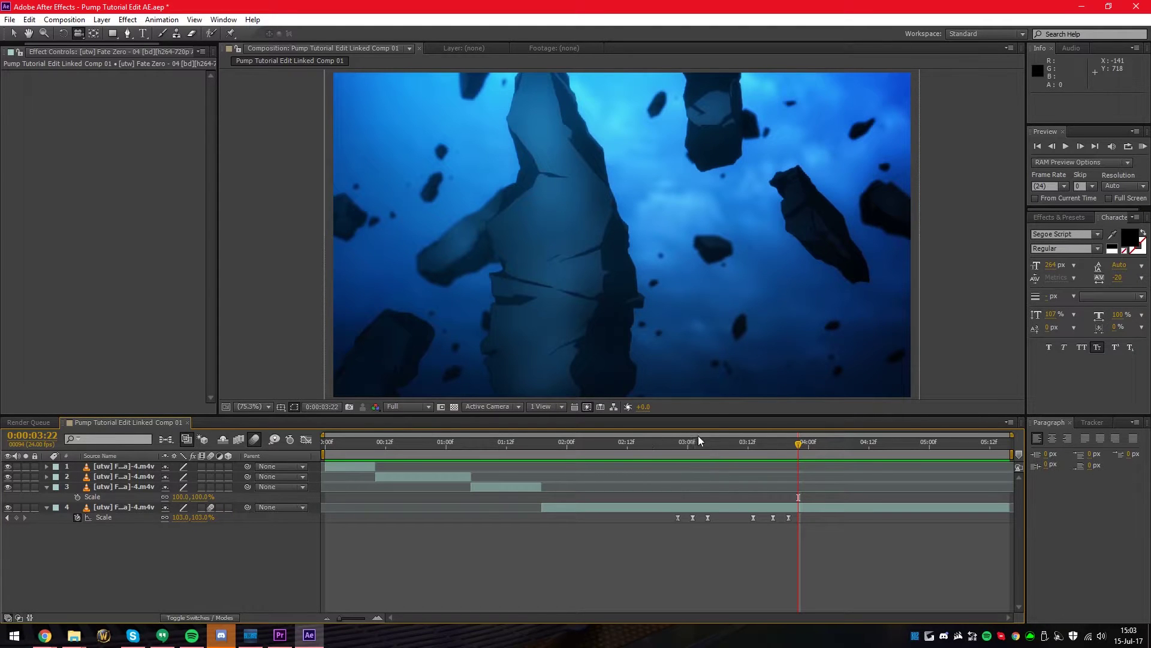
Step: Return to Premiere Pro, play the linked composition's section past 00:00:10:09 and move back to 00:00:07:09
{"action": "key", "text": "alt+Tab"}
{"action": "left_click_drag", "start_coordinate": [502, 452], "coordinate": [459, 445]}
{"action": "key", "text": "space"}
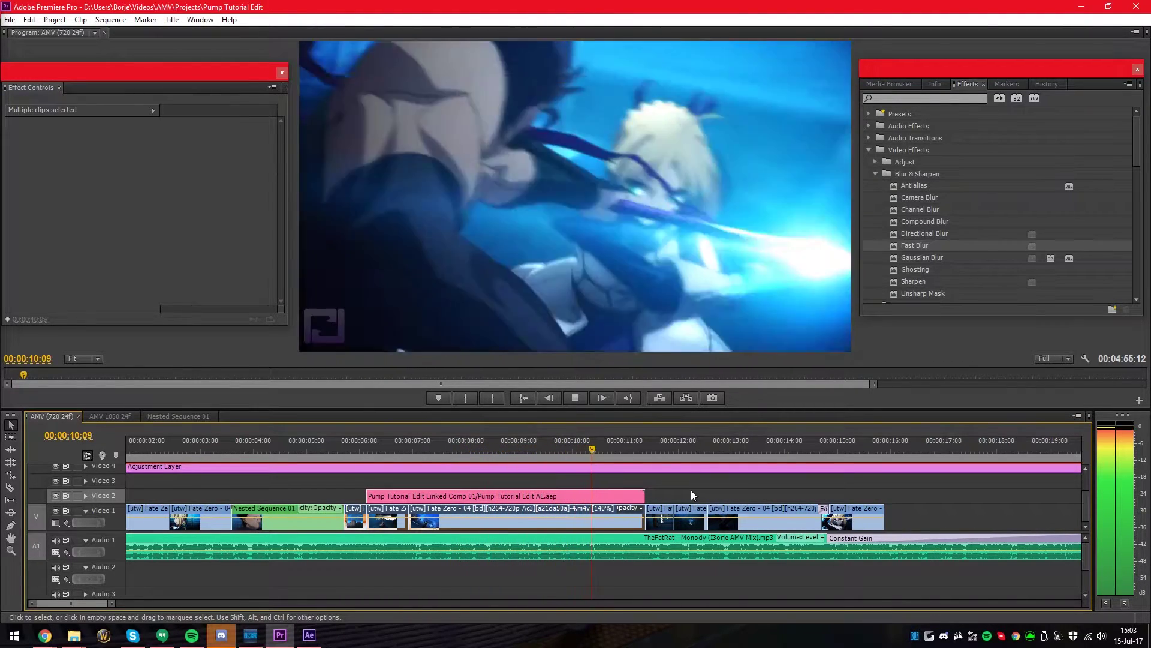
{"action": "left_click_drag", "start_coordinate": [522, 451], "coordinate": [431, 450]}
{"action": "key", "text": "space"}
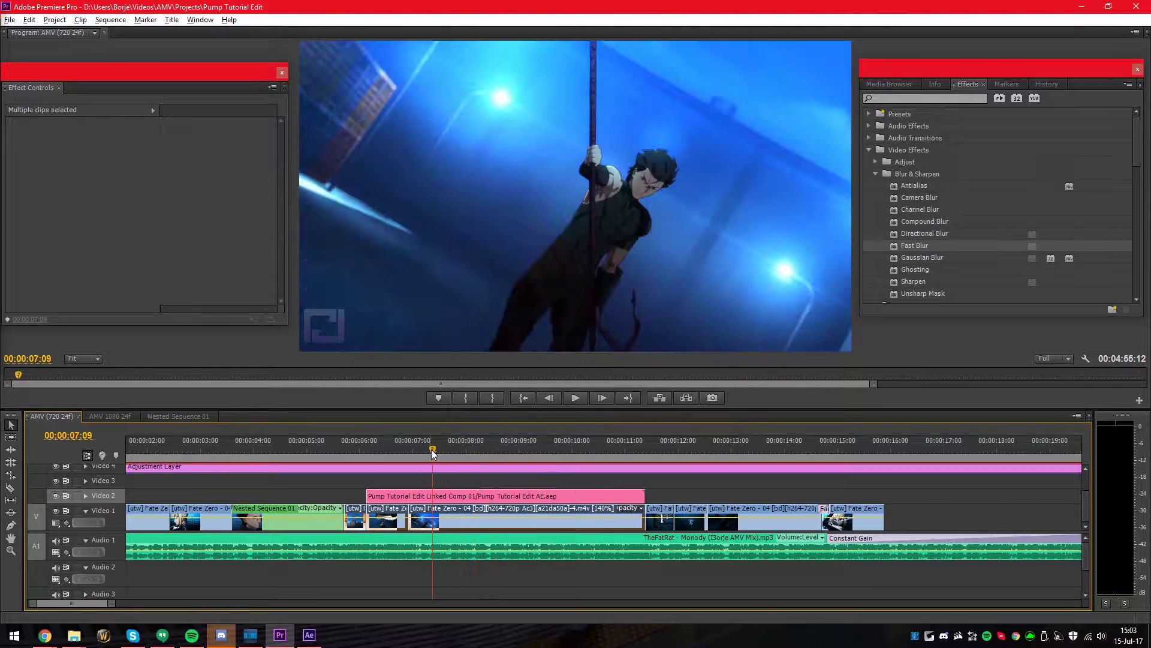
Step: Play the linked composition from 00:00:07:09 and replay its pumps, stopping at 00:00:10:02
{"action": "key", "text": "space"}
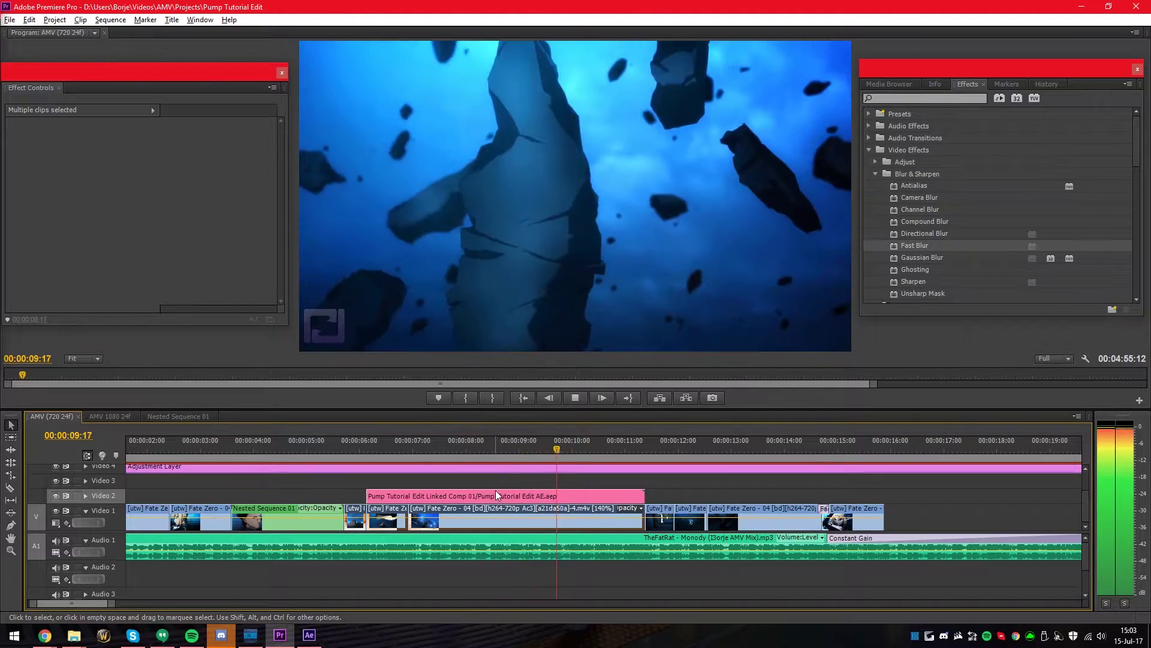
{"action": "left_click", "coordinate": [510, 448]}
{"action": "left_click_drag", "start_coordinate": [511, 448], "coordinate": [497, 449]}
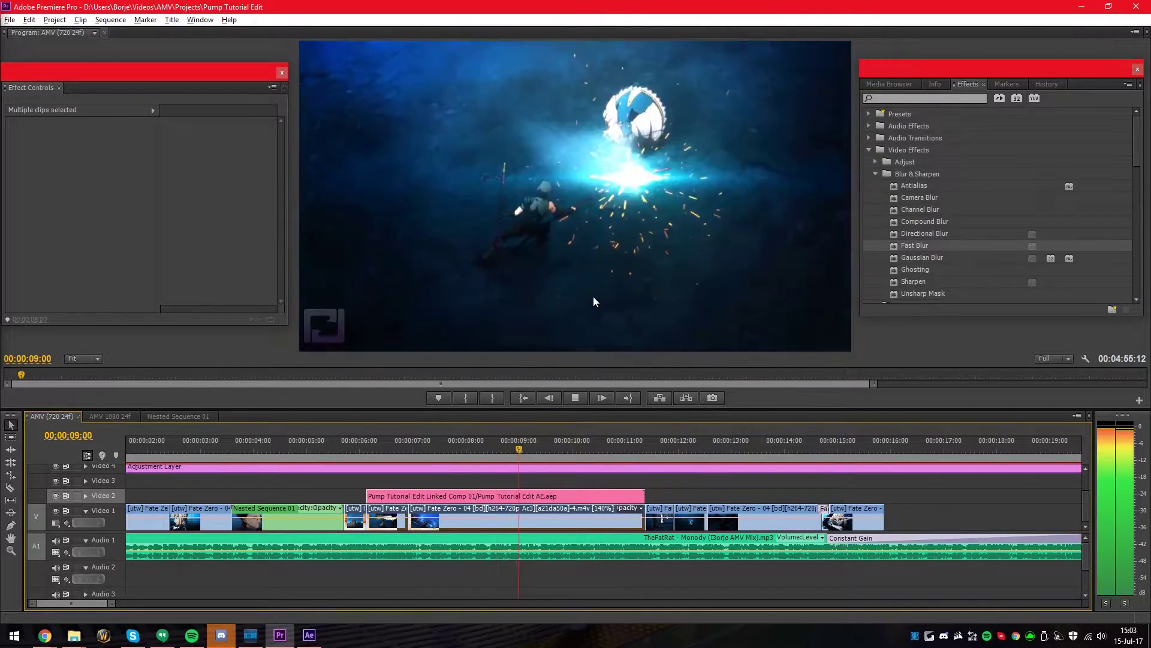
{"action": "key", "text": "space"}
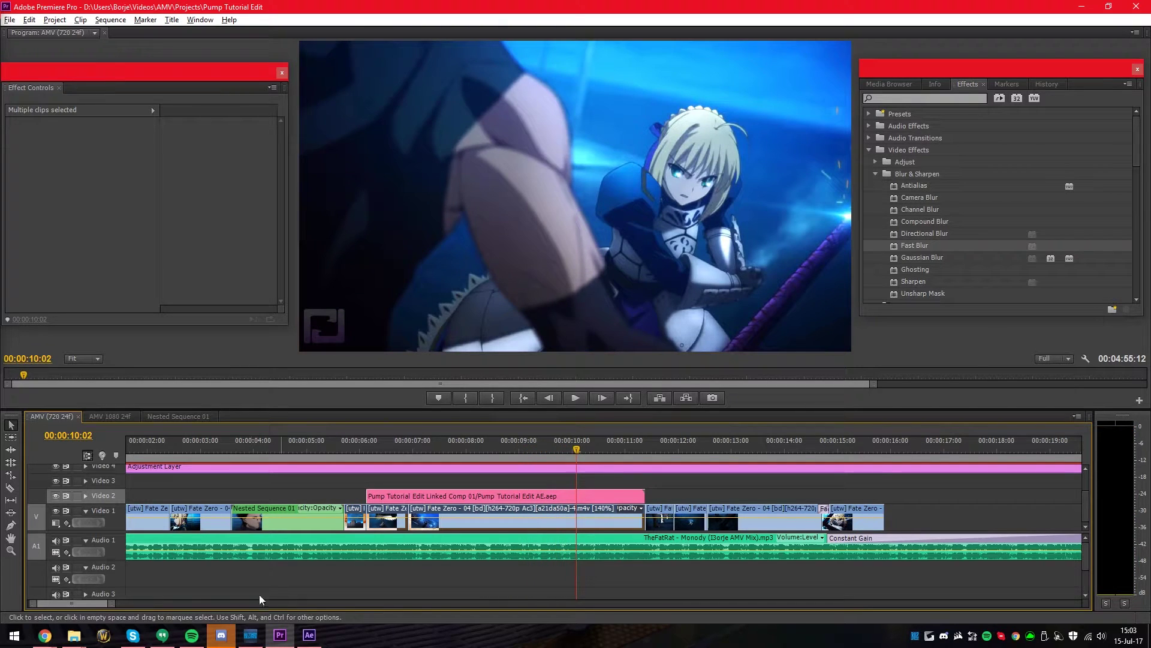
Step: Switch to After Effects, preview the linked composition from 0:00:02:02 and place the playhead at 0:00:03:15
{"action": "left_click", "coordinate": [309, 634]}
{"action": "left_click_drag", "start_coordinate": [676, 444], "coordinate": [577, 444]}
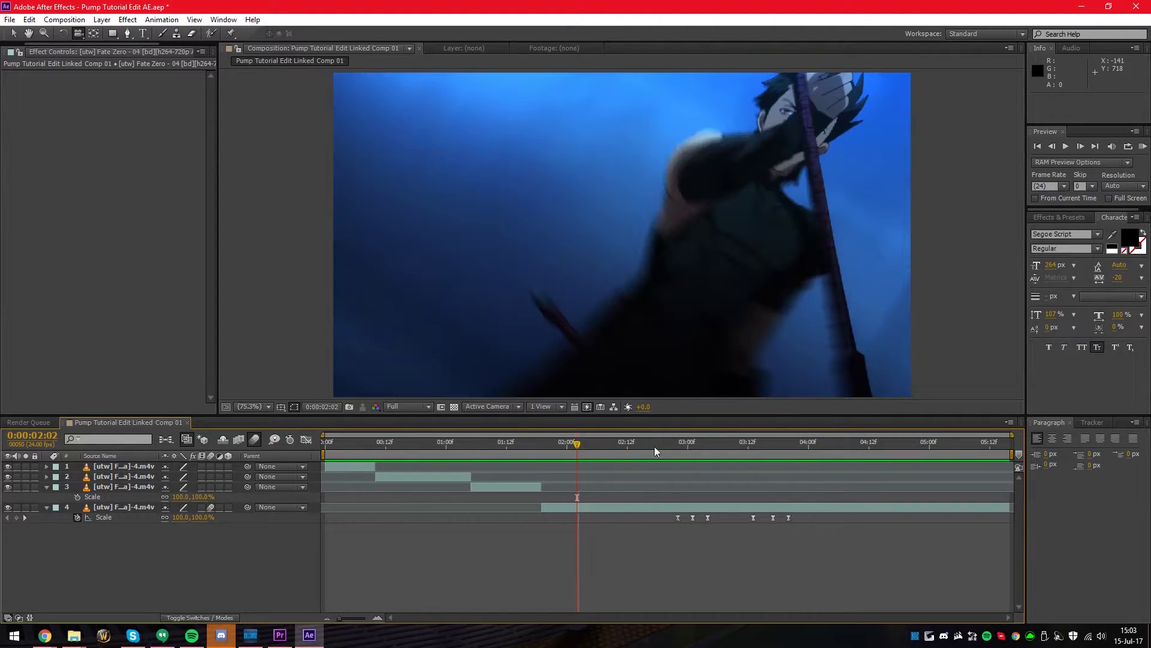
{"action": "key", "text": "space"}
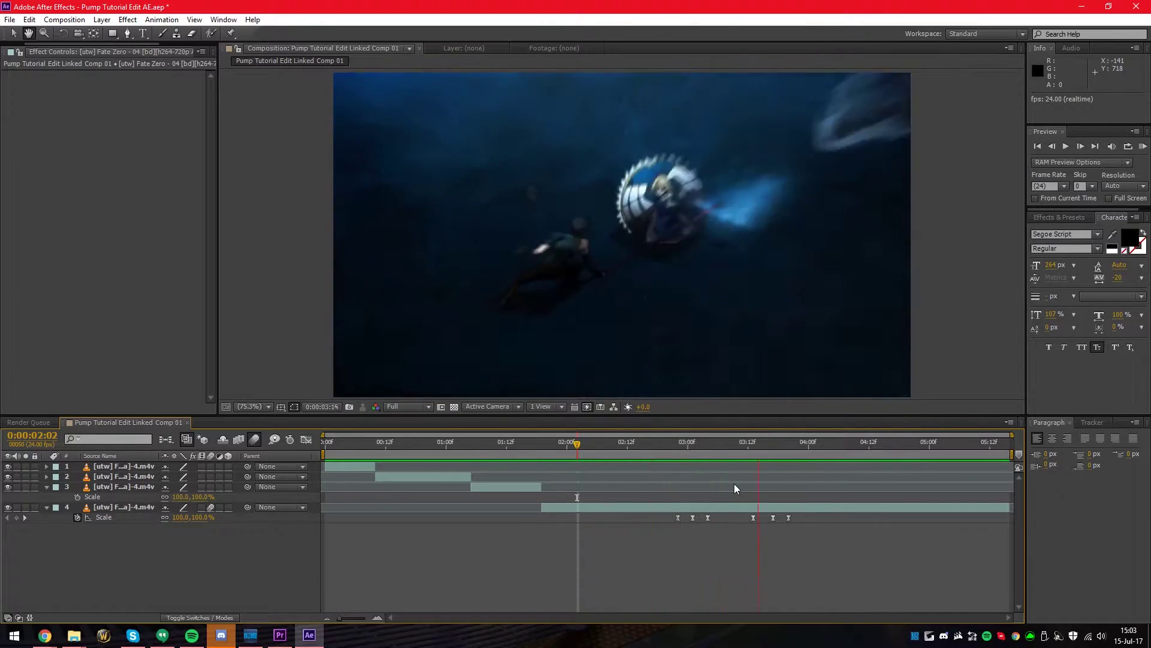
{"action": "left_click", "coordinate": [763, 444]}
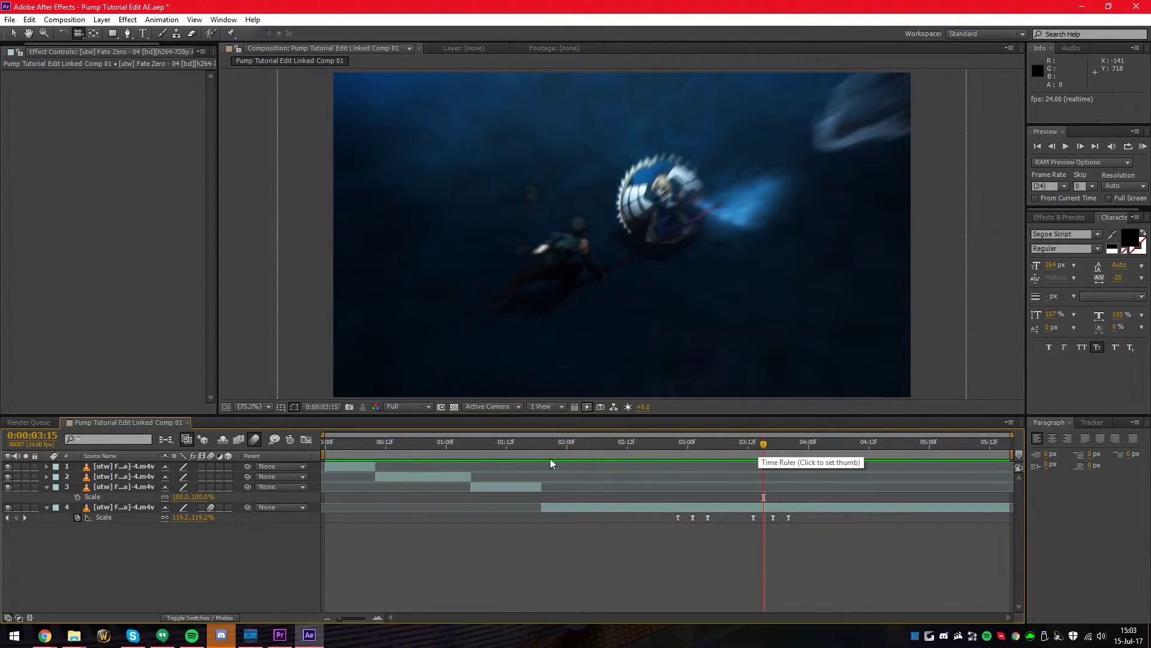
Step: Compare layer 4 with its motion blur off and on at 0:00:03:15 and 0:00:03:16
{"action": "left_click", "coordinate": [211, 507]}
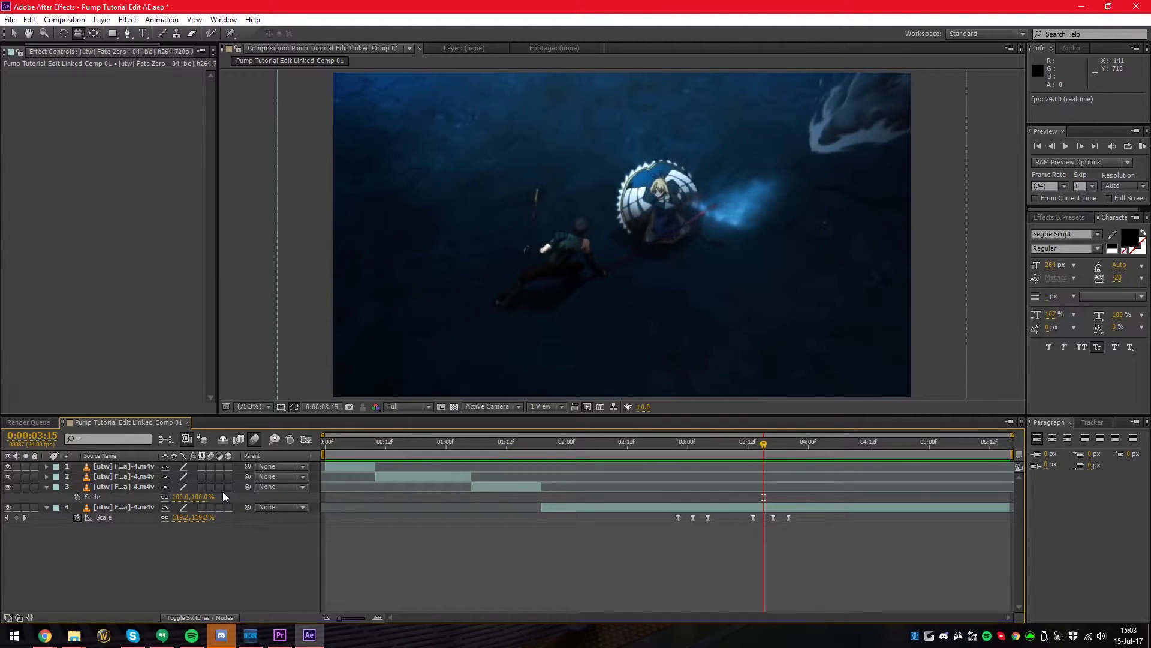
{"action": "left_click", "coordinate": [255, 441]}
{"action": "left_click", "coordinate": [211, 507]}
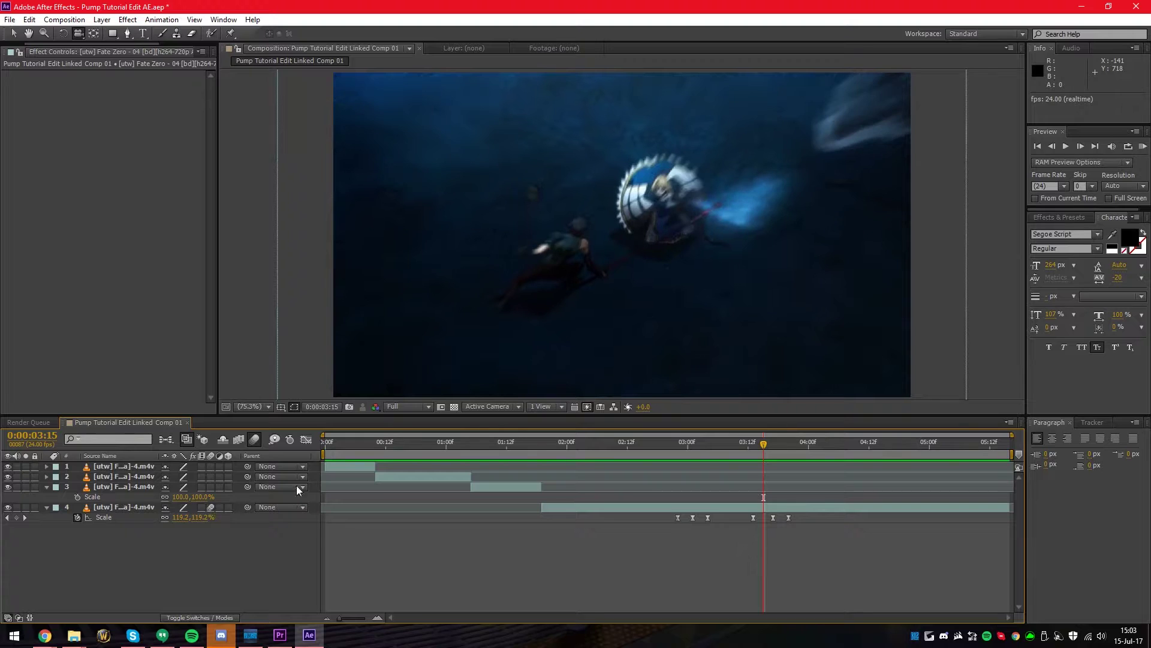
{"action": "mouse_move", "coordinate": [763, 445]}
{"action": "left_mouse_down"}
{"action": "mouse_move", "coordinate": [747, 444]}
{"action": "mouse_move", "coordinate": [769, 450]}
{"action": "left_mouse_up"}
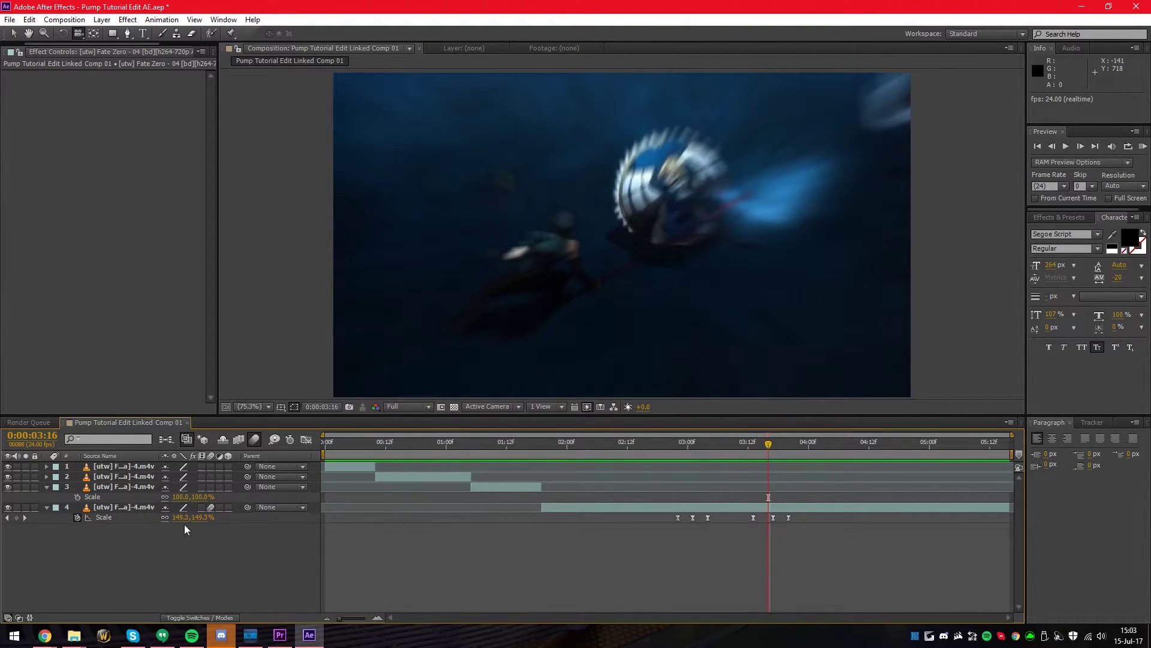
{"action": "left_click", "coordinate": [211, 508]}
{"action": "left_click", "coordinate": [211, 508]}
Step: Scrub layer 4's Scale pump between 0:00:03:13 and 0:00:03:16, briefly selecting the layer
{"action": "mouse_move", "coordinate": [769, 450]}
{"action": "left_mouse_down"}
{"action": "mouse_move", "coordinate": [794, 450]}
{"action": "mouse_move", "coordinate": [755, 453]}
{"action": "left_mouse_up"}
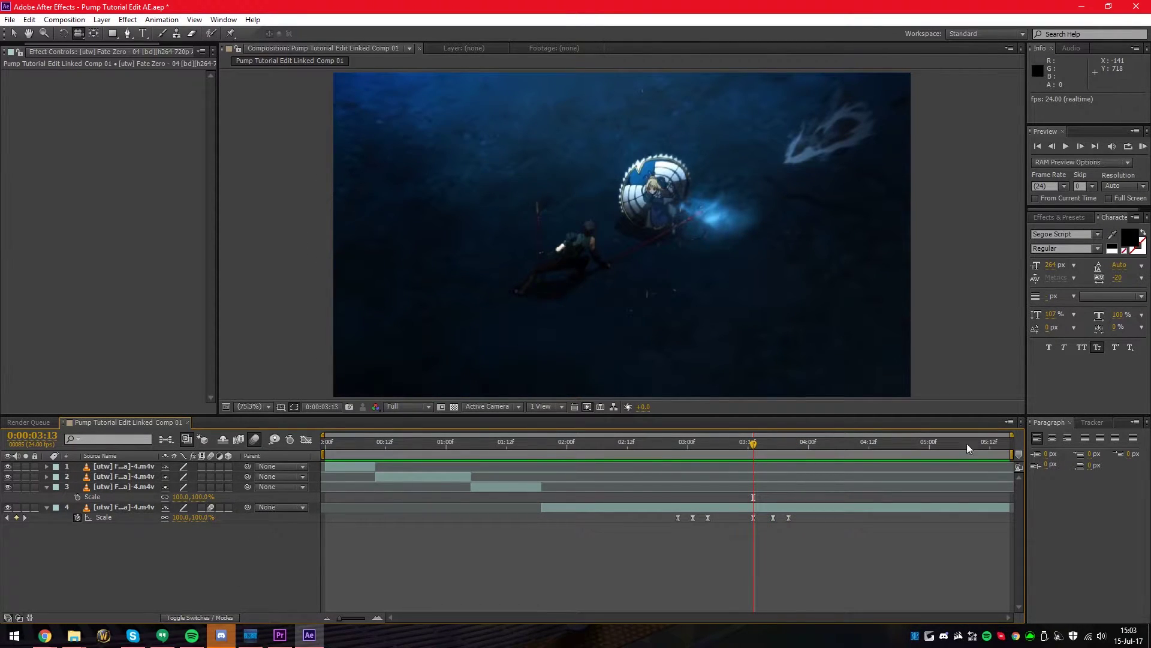
{"action": "left_click_drag", "start_coordinate": [726, 444], "coordinate": [769, 461]}
{"action": "left_click", "coordinate": [782, 509]}
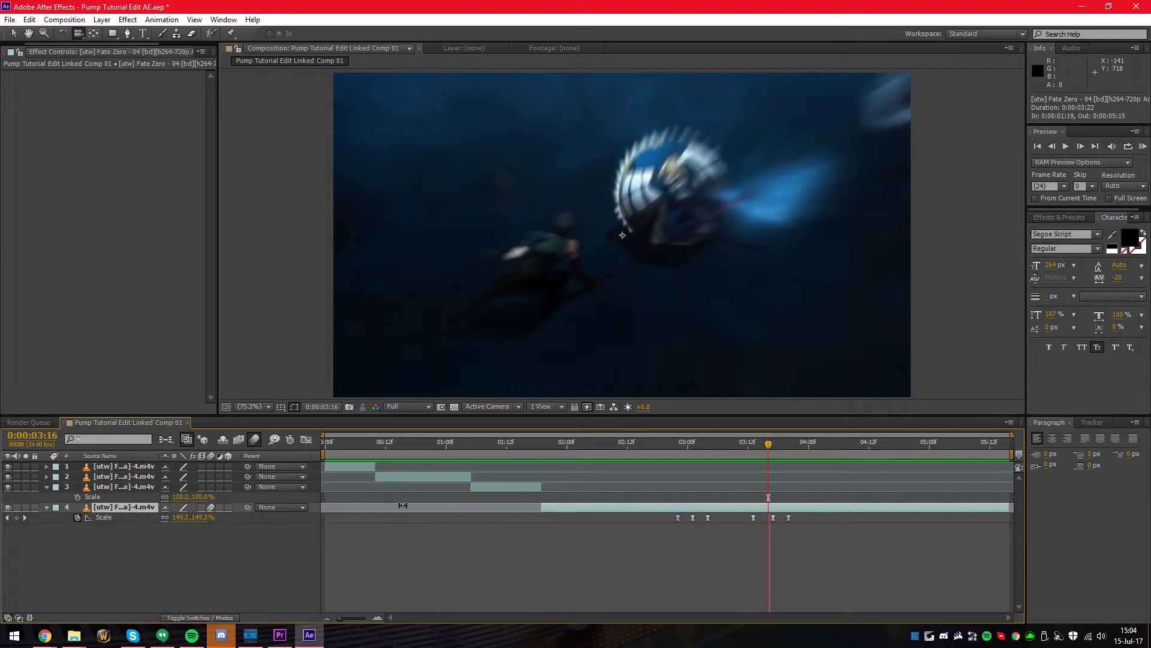
{"action": "left_click", "coordinate": [786, 527]}
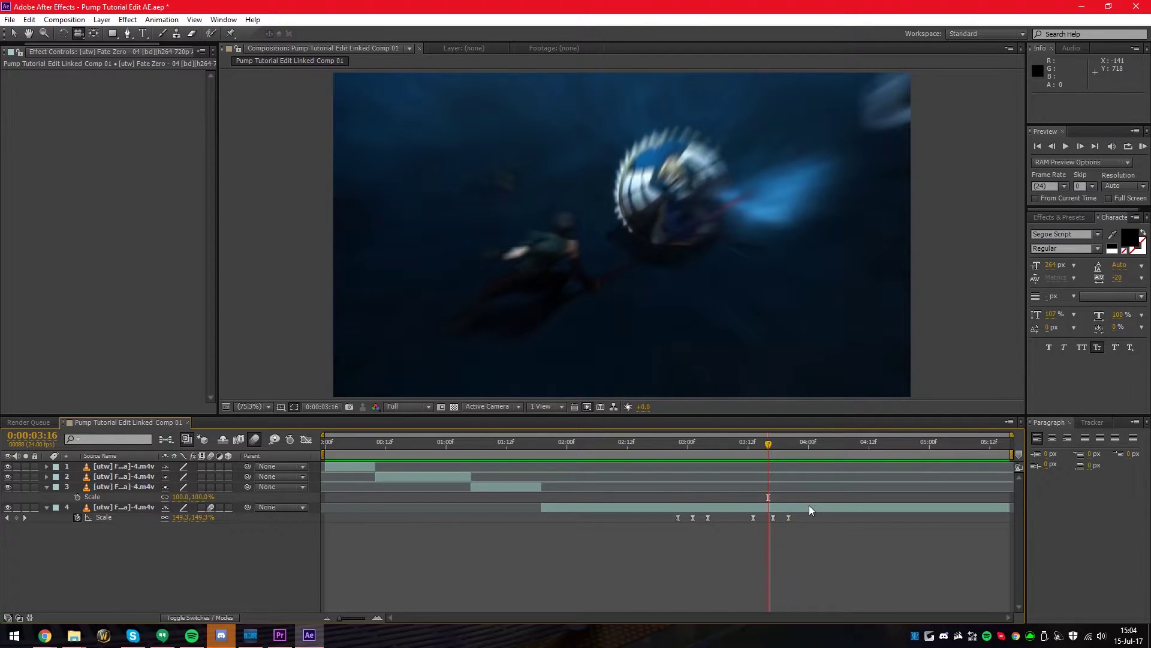
Step: Add a 131% Scale keyframe to layer 4 at 0:00:04:00 and compare it with the preceding keyframe at 0:00:03:20
{"action": "left_click", "coordinate": [809, 445]}
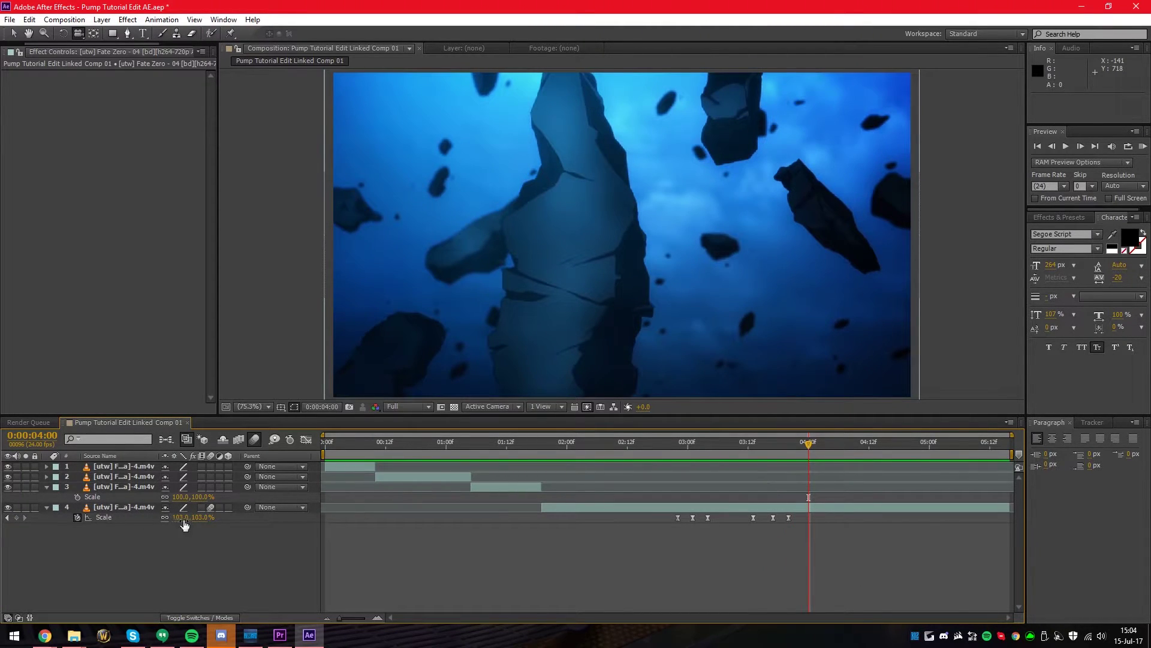
{"action": "left_click_drag", "start_coordinate": [201, 517], "coordinate": [217, 517]}
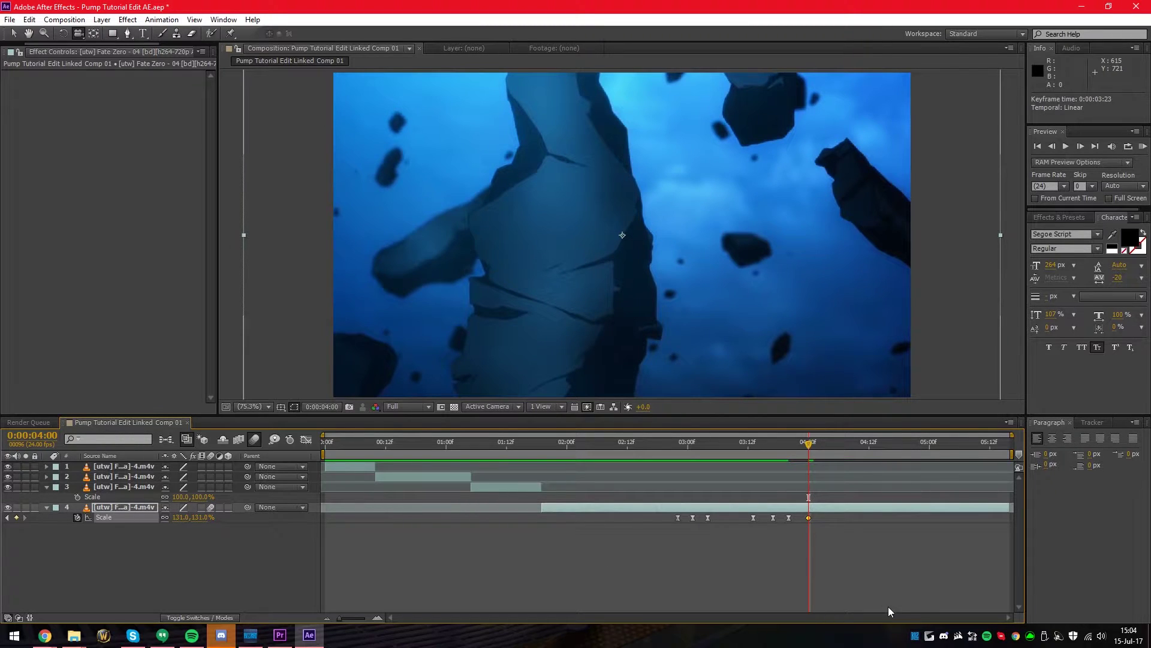
{"action": "key", "text": "j"}
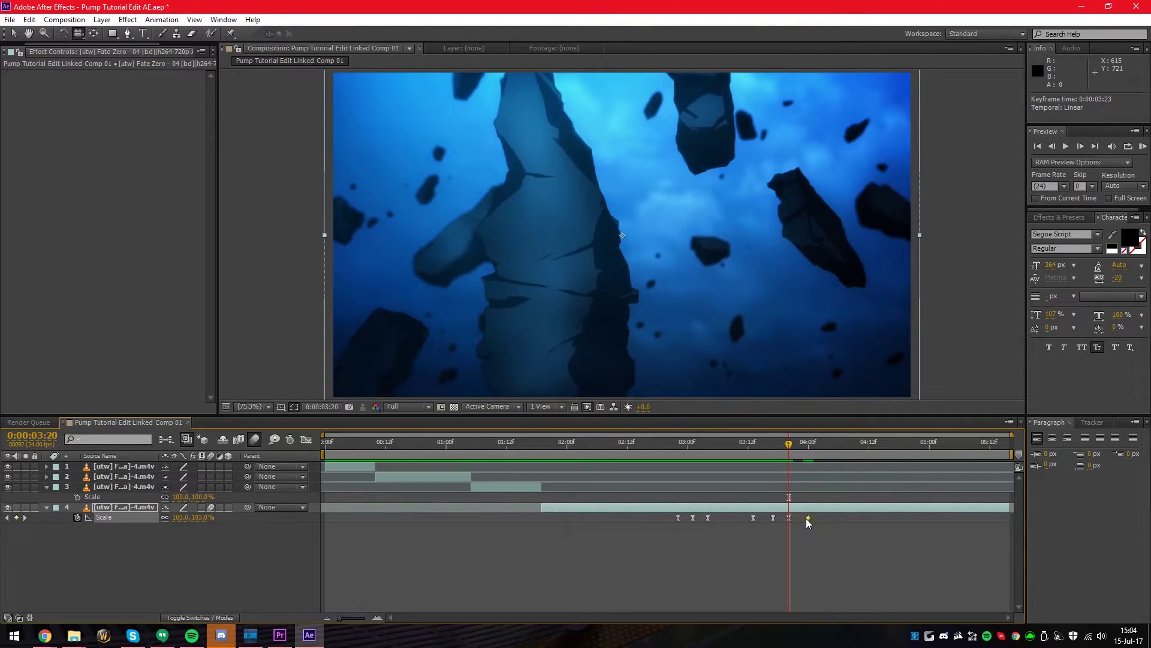
{"action": "key", "text": "k"}
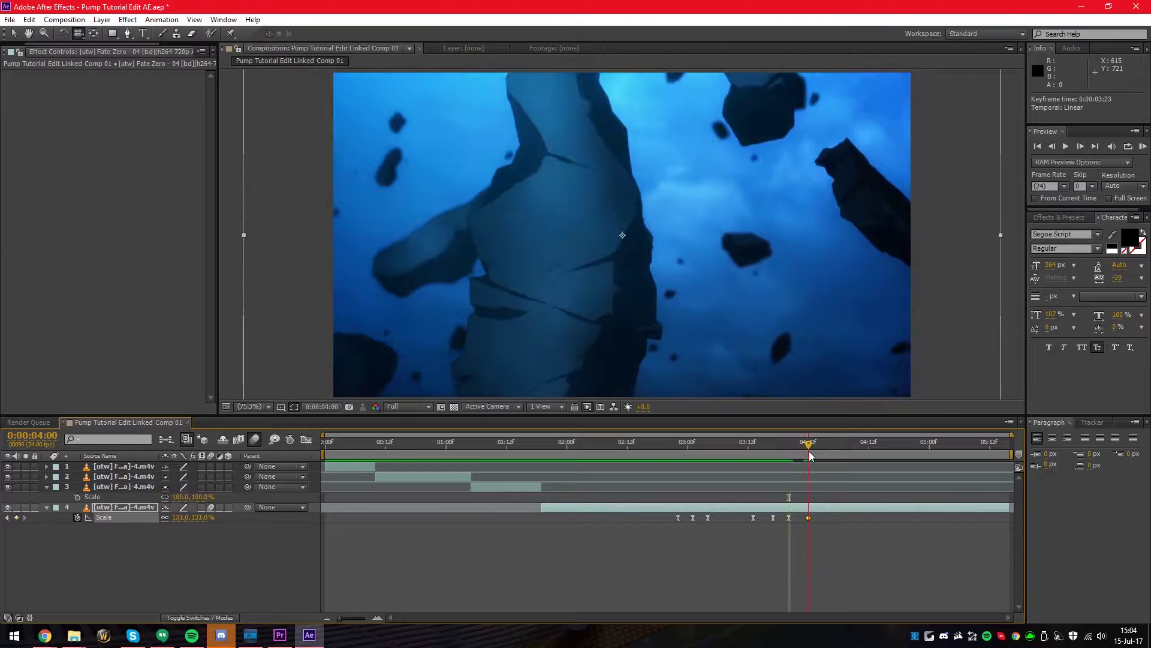
Step: Apply Easy Ease to layer 4's Scale keyframe at 0:00:04:00, scrub around it and delete the keyframe
{"action": "right_click", "coordinate": [809, 518]}
{"action": "mouse_move", "coordinate": [873, 511]}
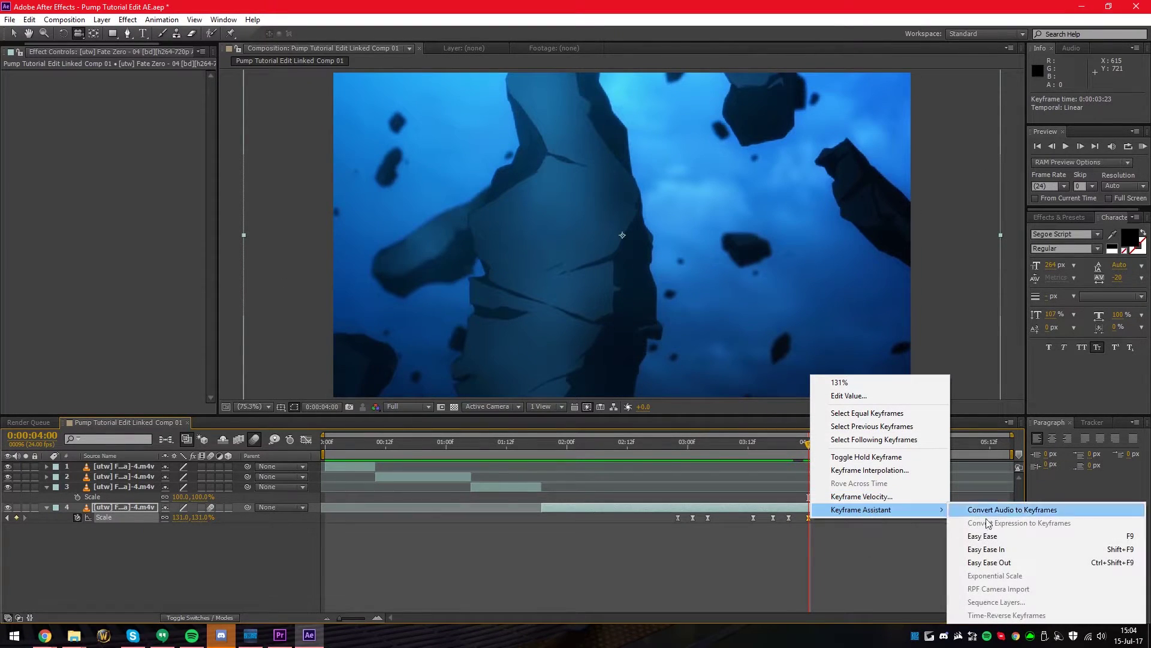
{"action": "left_click", "coordinate": [997, 539]}
{"action": "mouse_move", "coordinate": [809, 447]}
{"action": "left_mouse_down"}
{"action": "mouse_move", "coordinate": [779, 454]}
{"action": "mouse_move", "coordinate": [831, 454]}
{"action": "mouse_move", "coordinate": [810, 456]}
{"action": "left_mouse_up"}
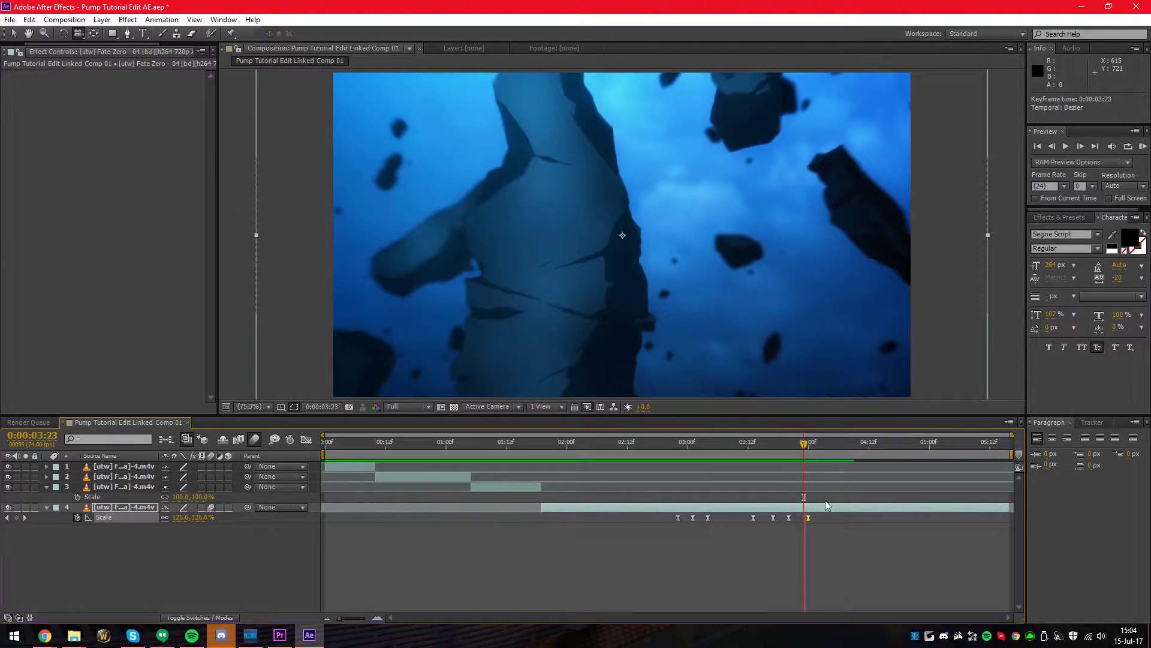
{"action": "key", "text": "Delete"}
Step: Return to Premiere Pro at 00:00:05:12 and inspect the interpolation options of Nested Sequence 01's Scale keyframes
{"action": "key", "text": "alt+Tab"}
{"action": "left_click", "coordinate": [333, 447]}
{"action": "left_click", "coordinate": [306, 517]}
{"action": "left_click", "coordinate": [226, 161]}
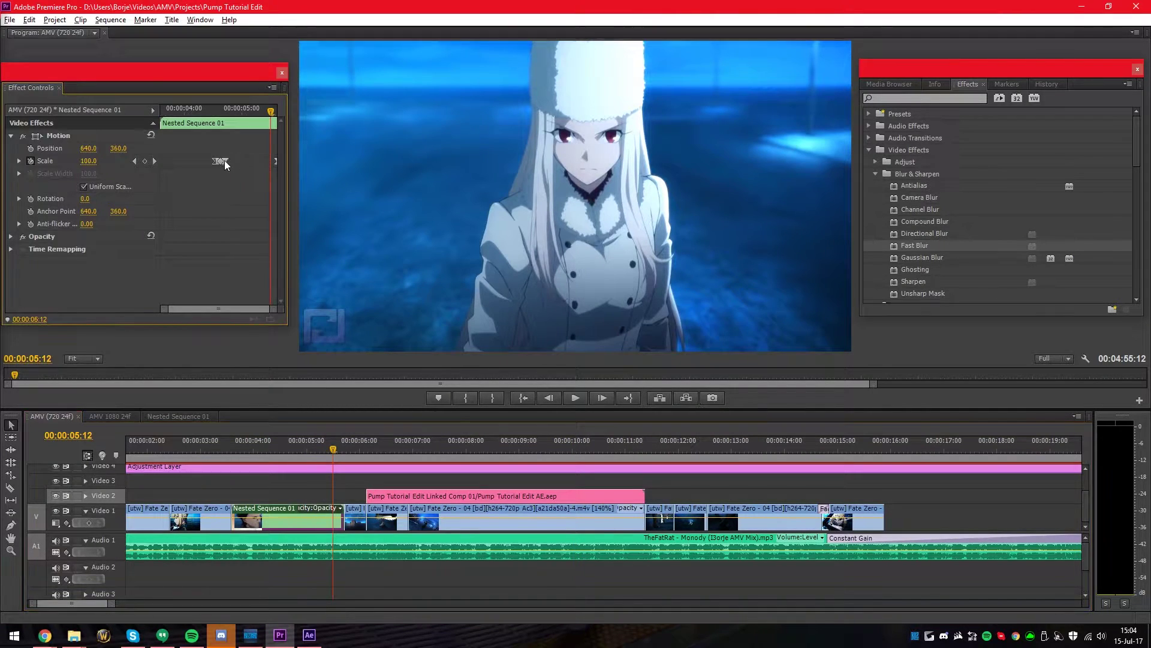
{"action": "right_click", "coordinate": [225, 162]}
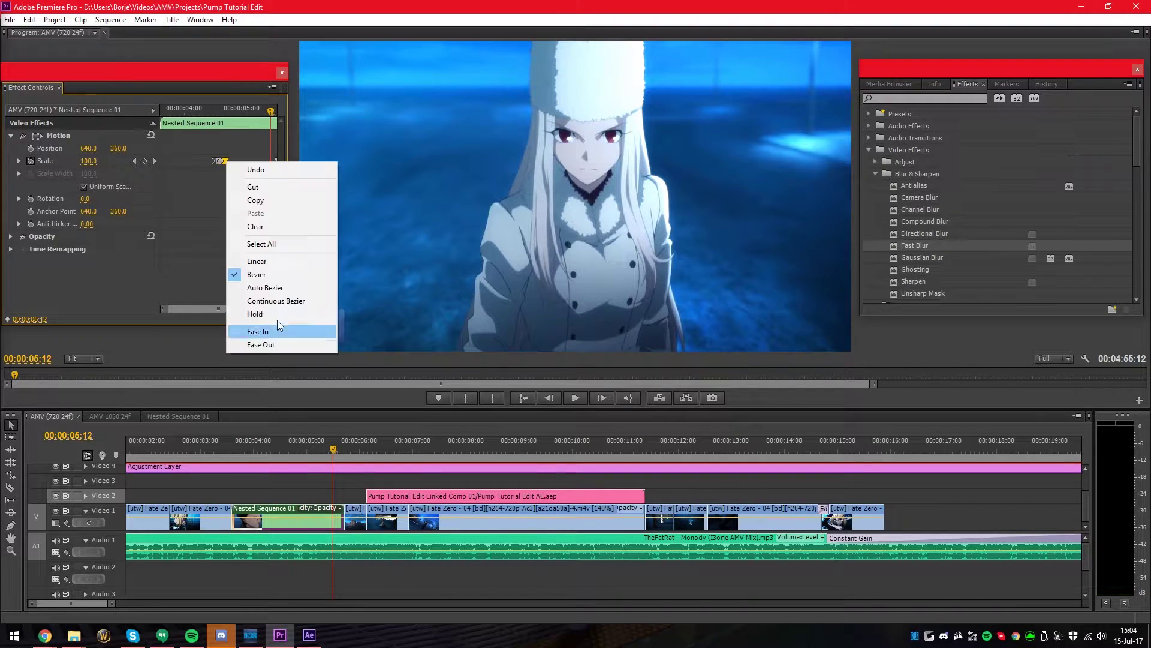
{"action": "left_click", "coordinate": [215, 162]}
Step: View the After Effects composition at 0:00:01:14, and return to Premiere Pro at the 00:00:05:17 cut with the timeline enlarged
{"action": "left_click", "coordinate": [310, 634]}
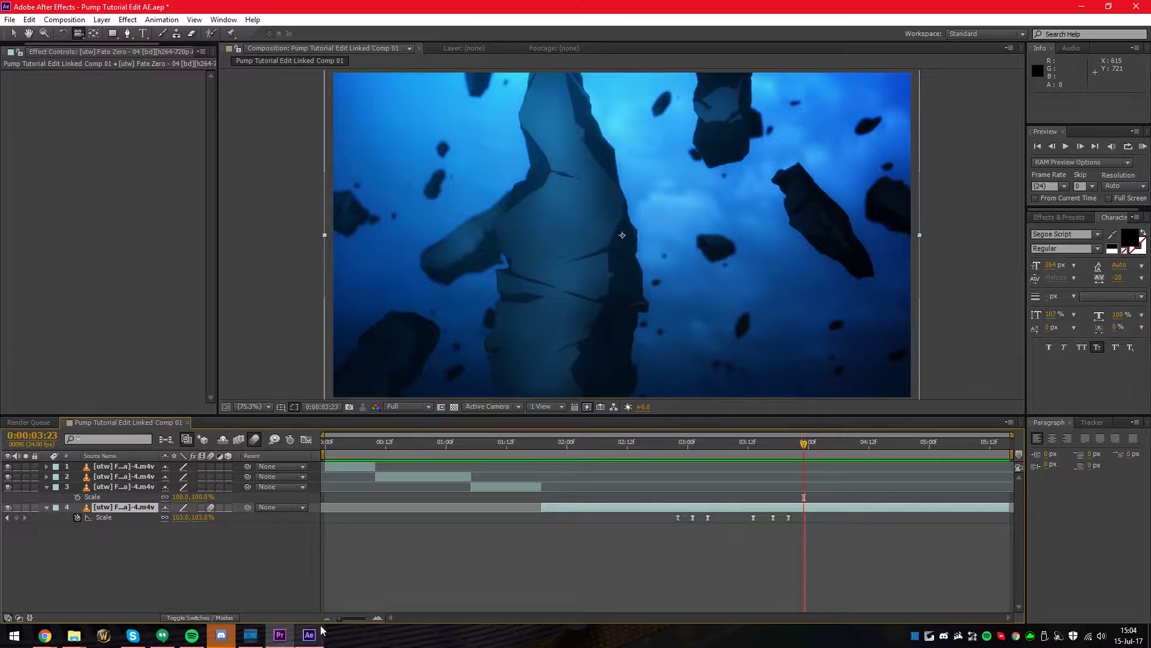
{"action": "left_click", "coordinate": [707, 446]}
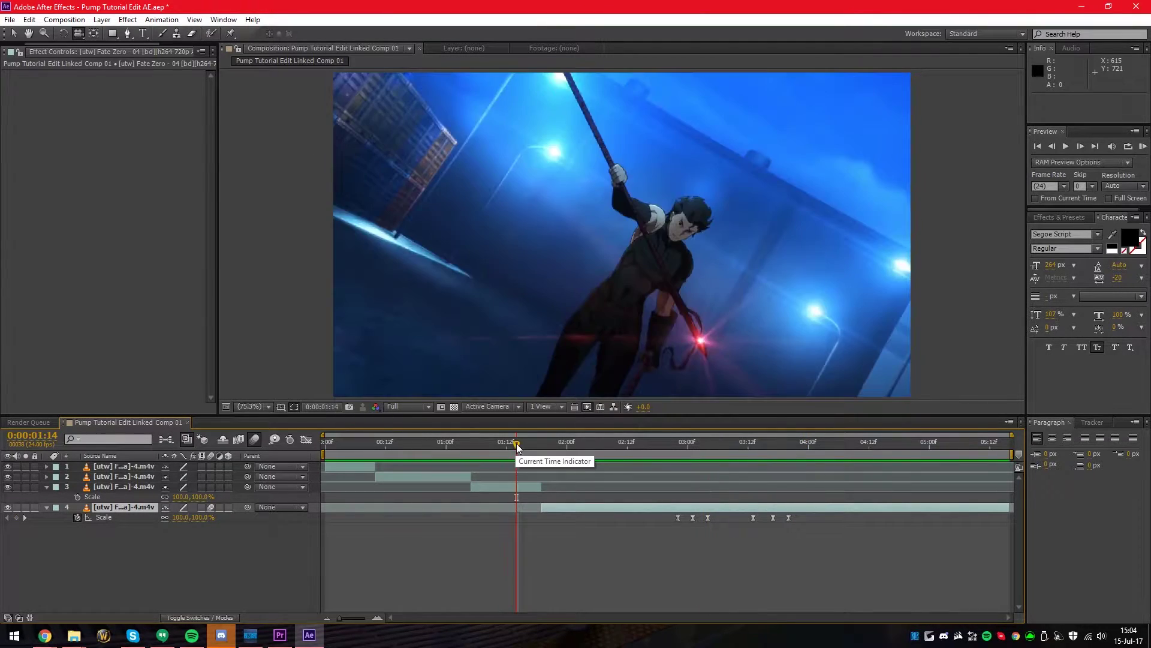
{"action": "key", "text": "alt+Tab"}
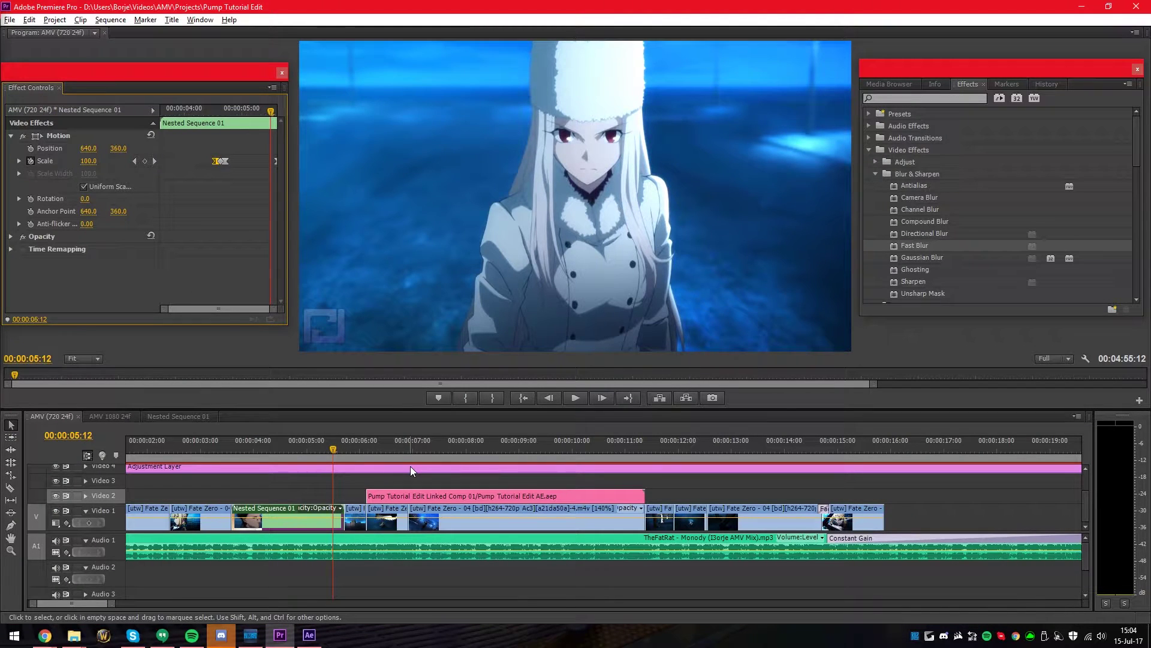
{"action": "left_click", "coordinate": [344, 449]}
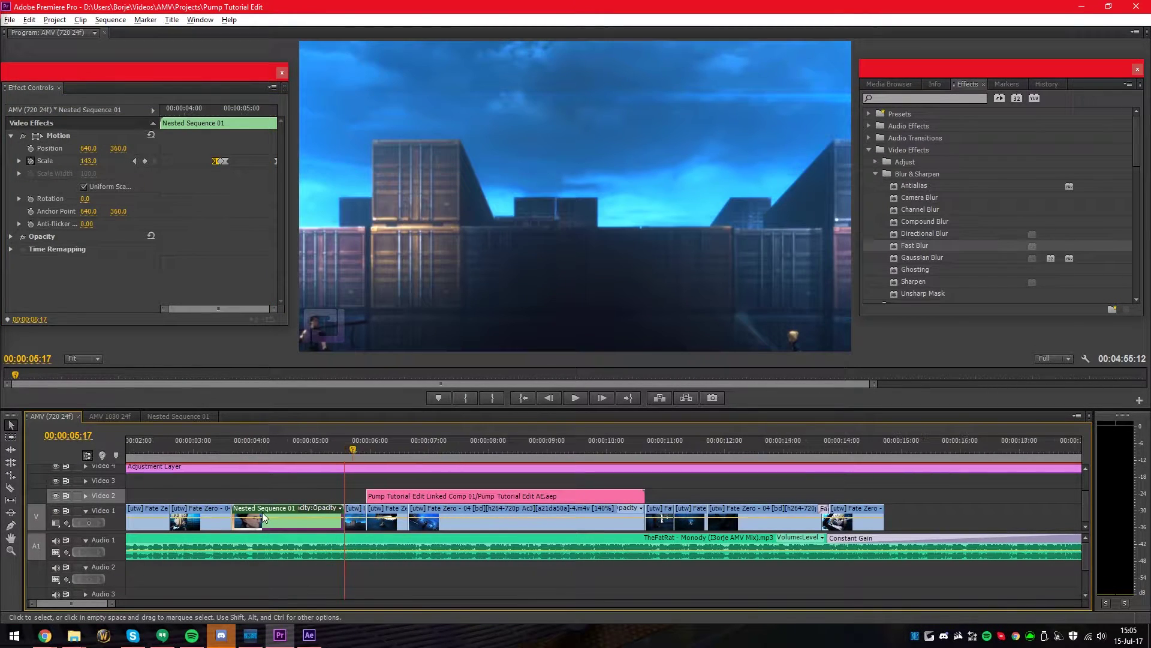
{"action": "scroll", "coordinate": [289, 554], "scroll_direction": "up", "scroll_amount": 2, "text": "alt"}
{"action": "scroll", "coordinate": [510, 513], "scroll_direction": "down", "scroll_amount": 1, "text": "alt"}
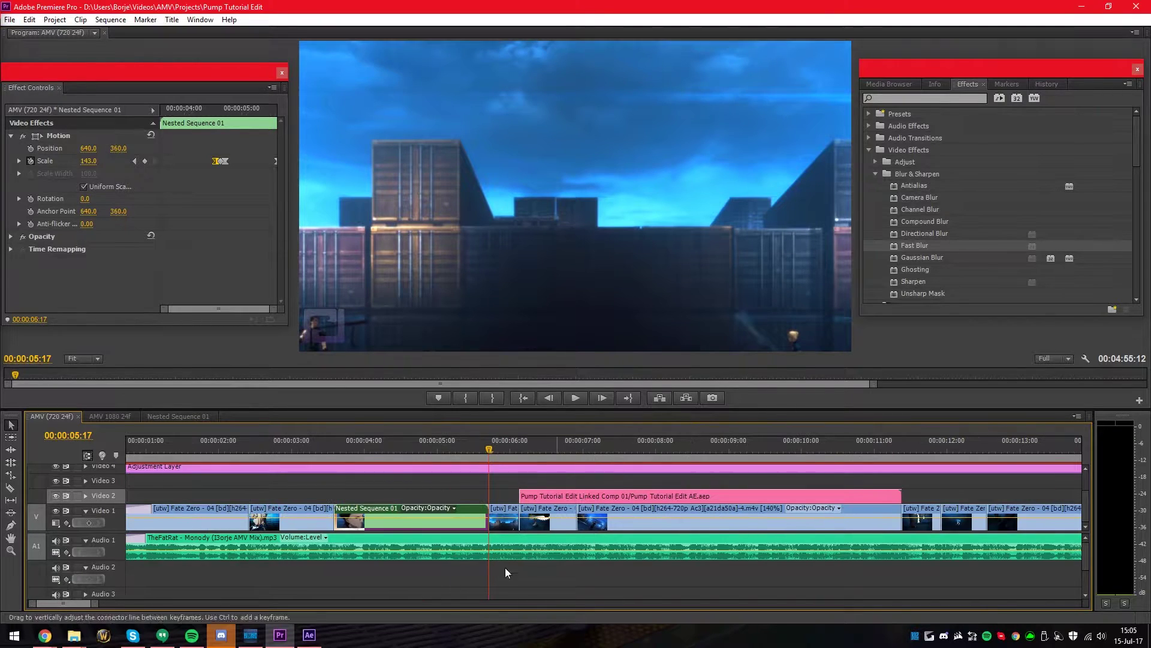
Step: Scrub the cut near 00:00:12:13 on Video 1, and select the short clip before it at 00:00:12:10
{"action": "mouse_move", "coordinate": [74, 603]}
{"action": "left_mouse_down"}
{"action": "mouse_move", "coordinate": [98, 604]}
{"action": "mouse_move", "coordinate": [87, 602]}
{"action": "left_mouse_up"}
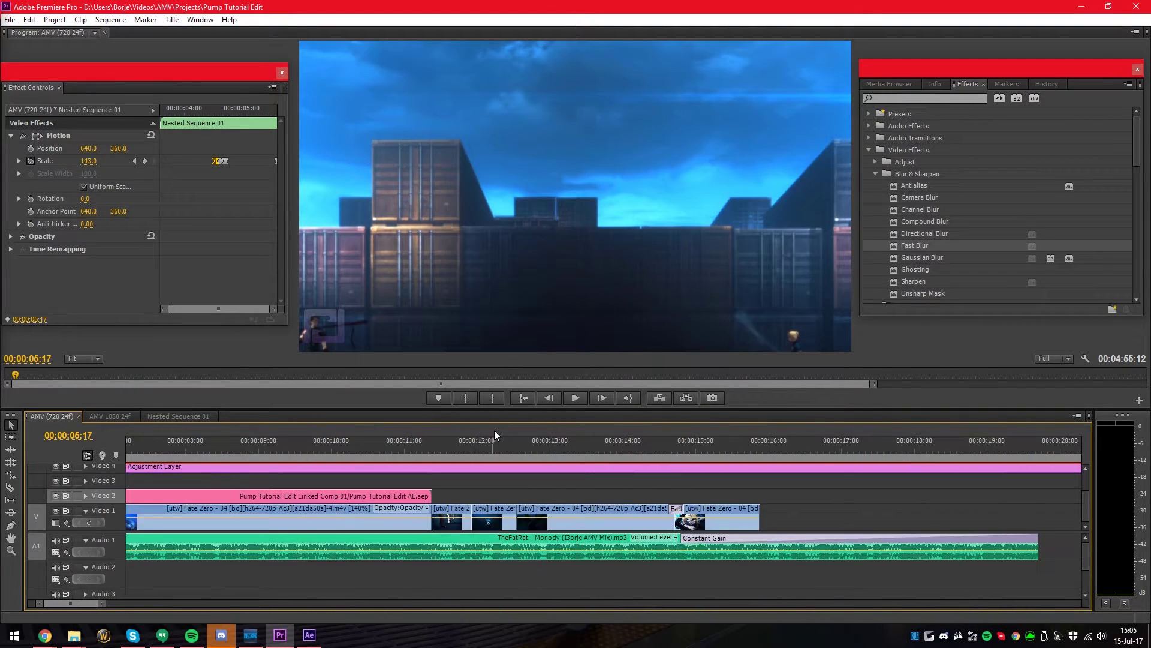
{"action": "left_click", "coordinate": [484, 445]}
{"action": "scroll", "coordinate": [516, 487], "scroll_direction": "up", "scroll_amount": 1, "text": "alt"}
{"action": "left_click", "coordinate": [510, 444]}
{"action": "mouse_move", "coordinate": [509, 444]}
{"action": "left_mouse_down"}
{"action": "mouse_move", "coordinate": [531, 443]}
{"action": "mouse_move", "coordinate": [506, 445]}
{"action": "left_mouse_up"}
{"action": "left_click", "coordinate": [513, 508]}
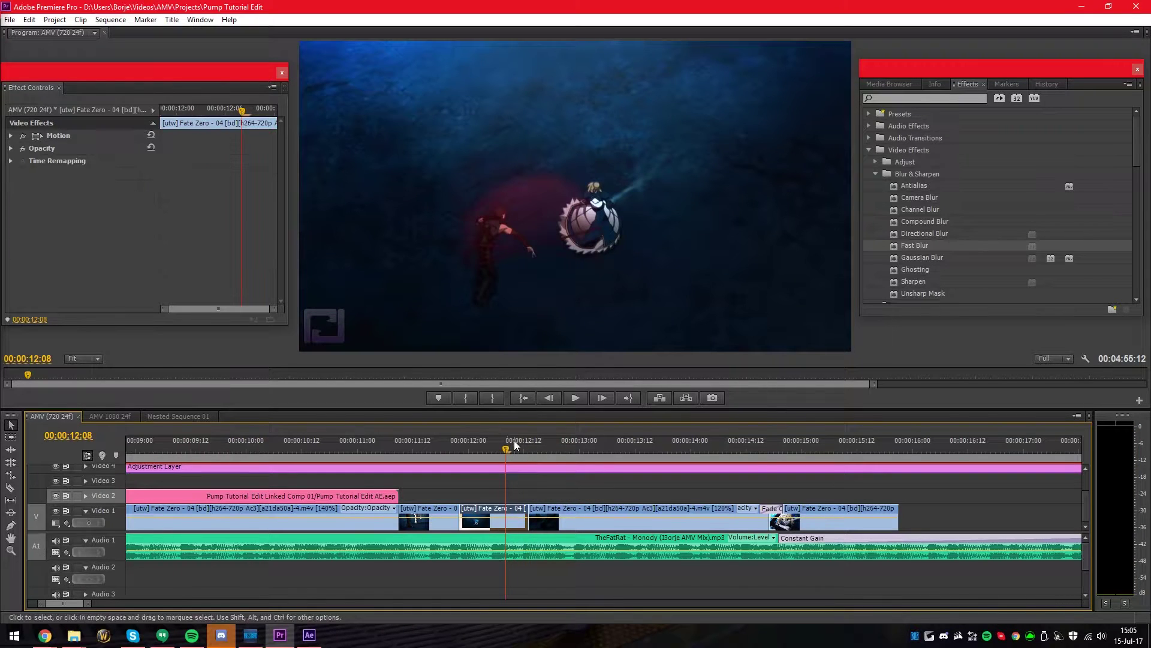
{"action": "left_click", "coordinate": [558, 517]}
{"action": "left_click_drag", "start_coordinate": [506, 450], "coordinate": [514, 450]}
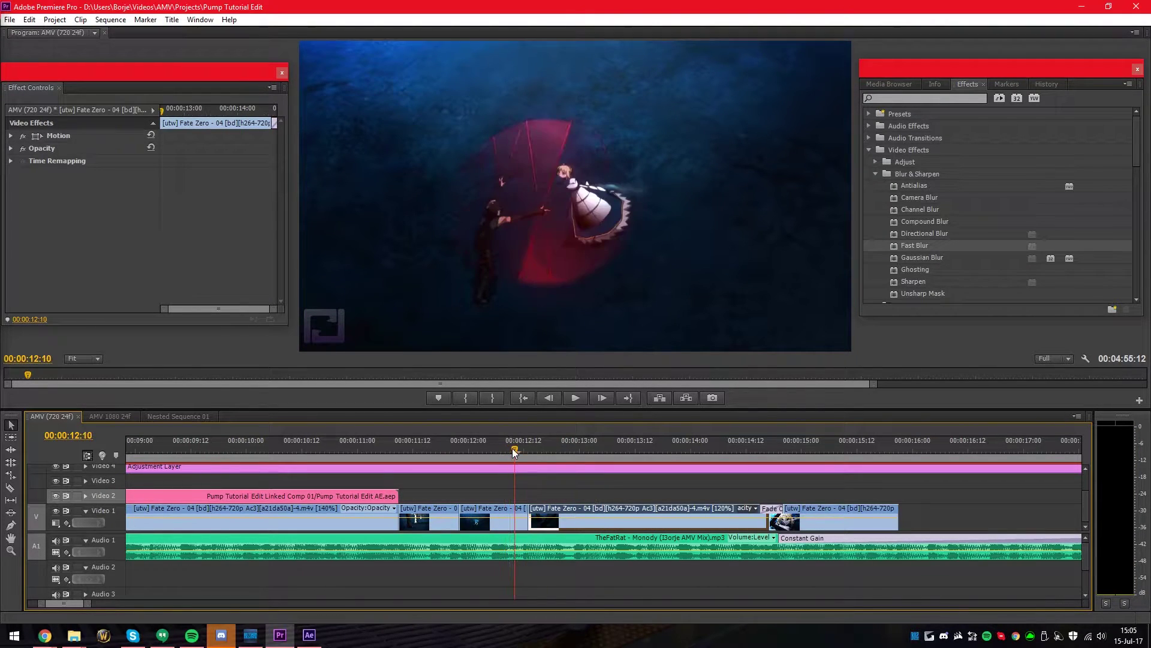
{"action": "left_click", "coordinate": [509, 516]}
{"action": "key", "text": "Left"}
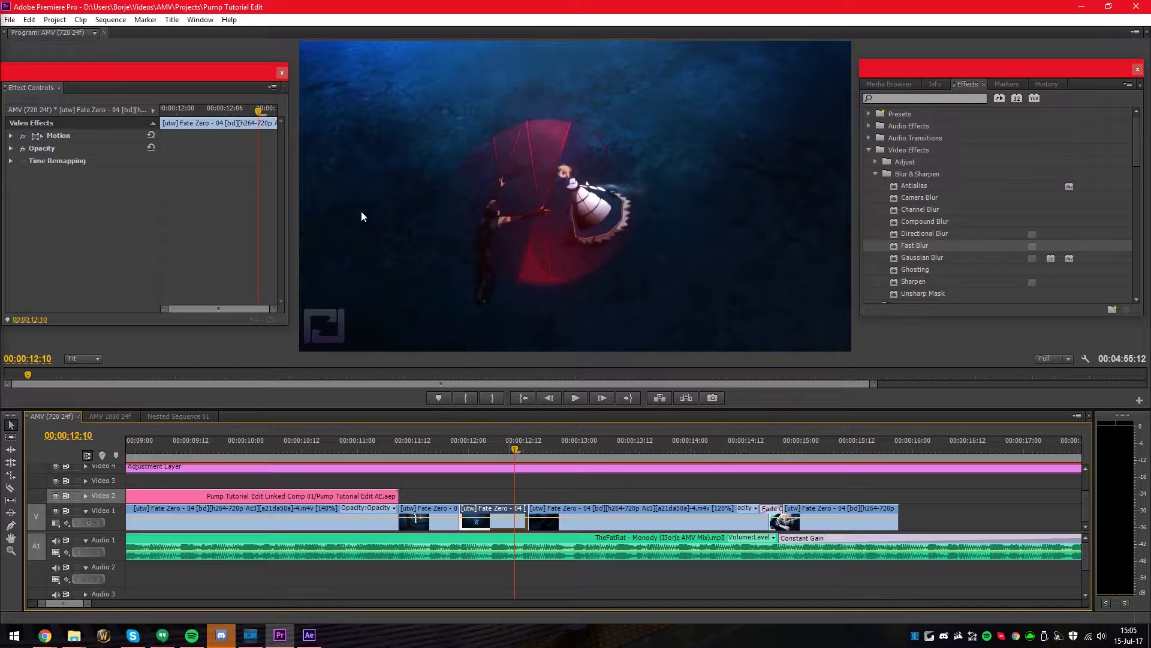
Step: Animate the selected clip's Scale from 100% at 00:00:12:10 to 163% at 00:00:12:13
{"action": "left_click", "coordinate": [10, 136]}
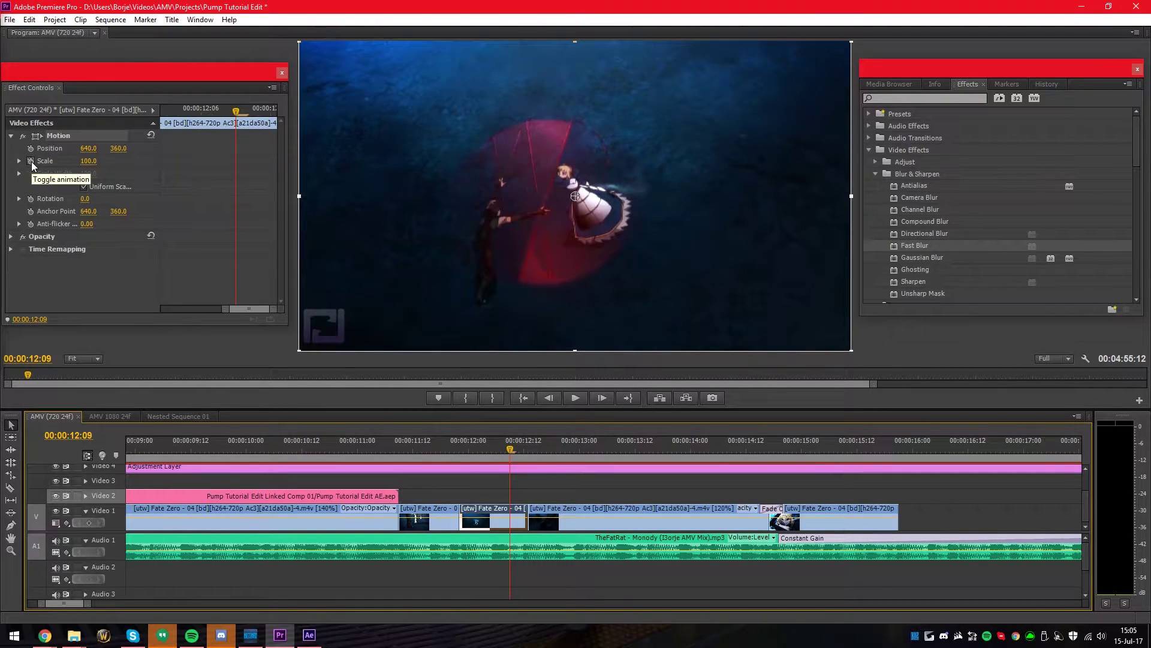
{"action": "left_click", "coordinate": [32, 161]}
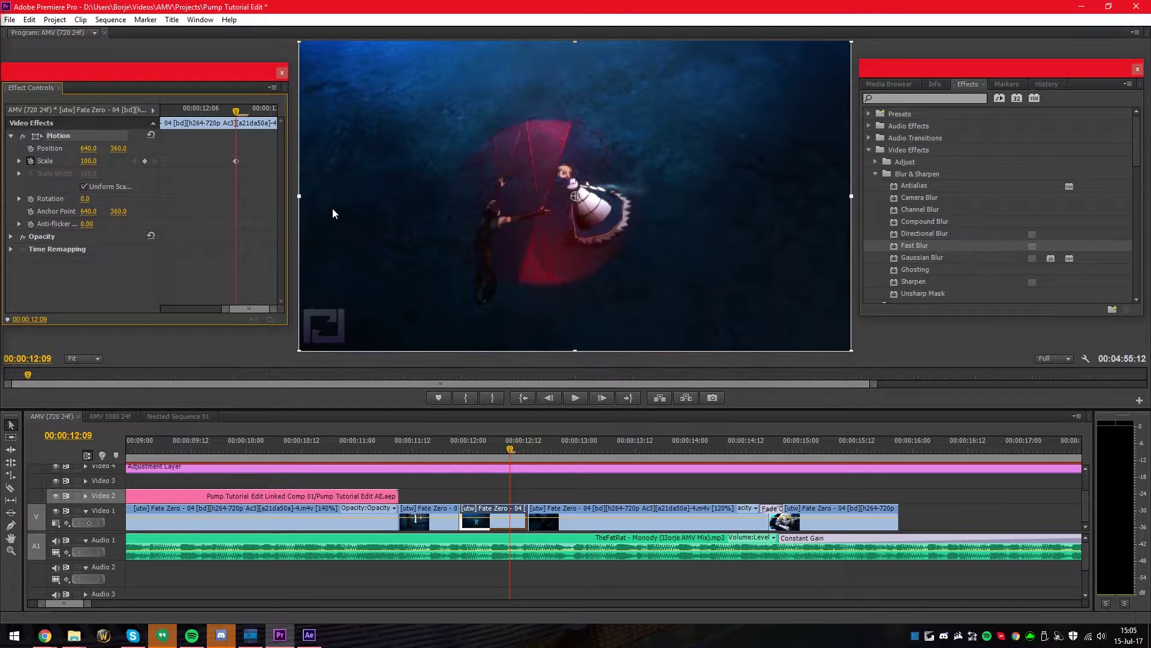
{"action": "key", "text": "Right"}
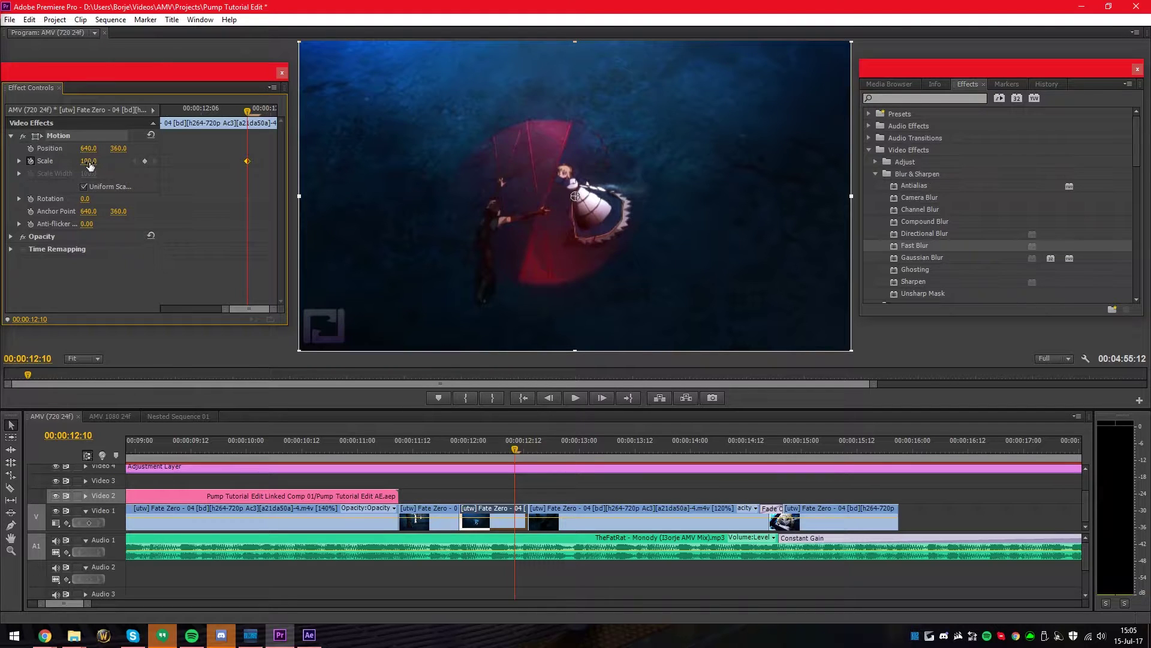
{"action": "key", "text": "Right"}
{"action": "key", "text": "Right"}
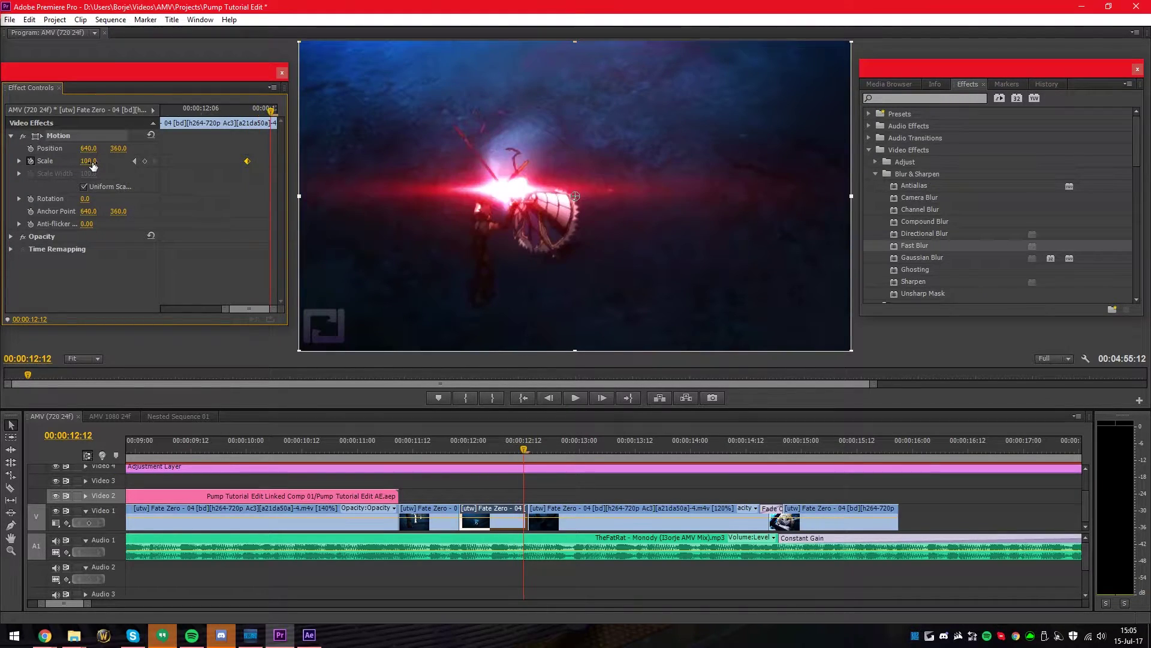
{"action": "key", "text": "Right"}
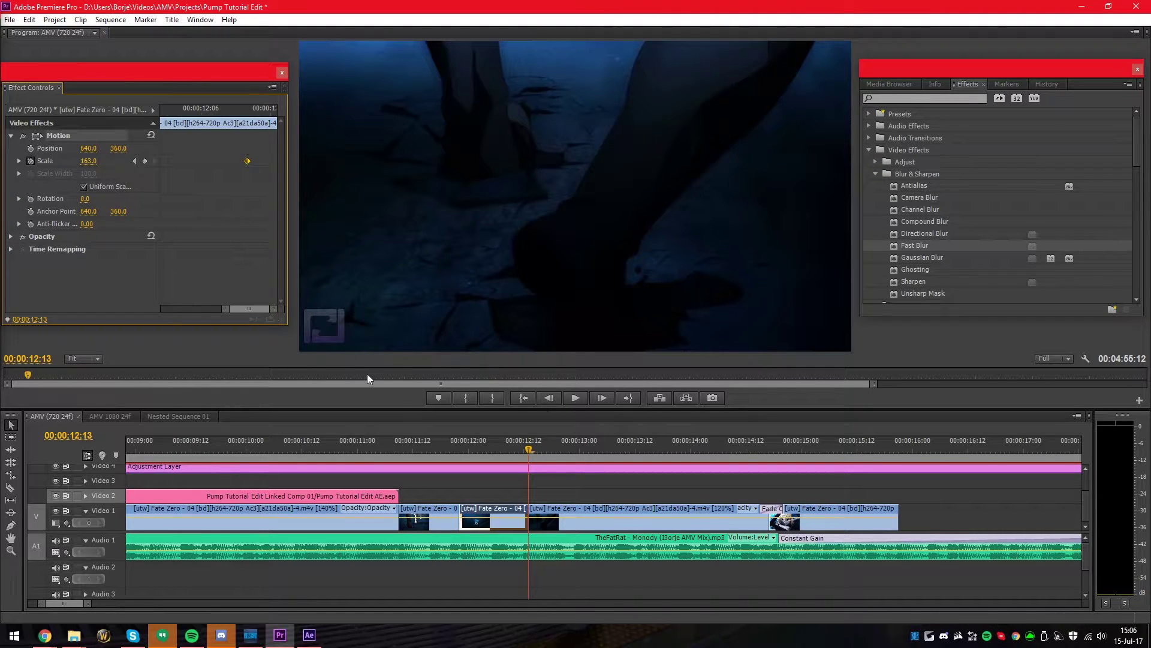
Step: Add Scale keyframes to the clip after the cut, 100% at 00:00:12:13 and 114% at 00:00:12:15
{"action": "mouse_move", "coordinate": [527, 454]}
{"action": "left_mouse_down"}
{"action": "mouse_move", "coordinate": [476, 449]}
{"action": "mouse_move", "coordinate": [528, 451]}
{"action": "left_mouse_up"}
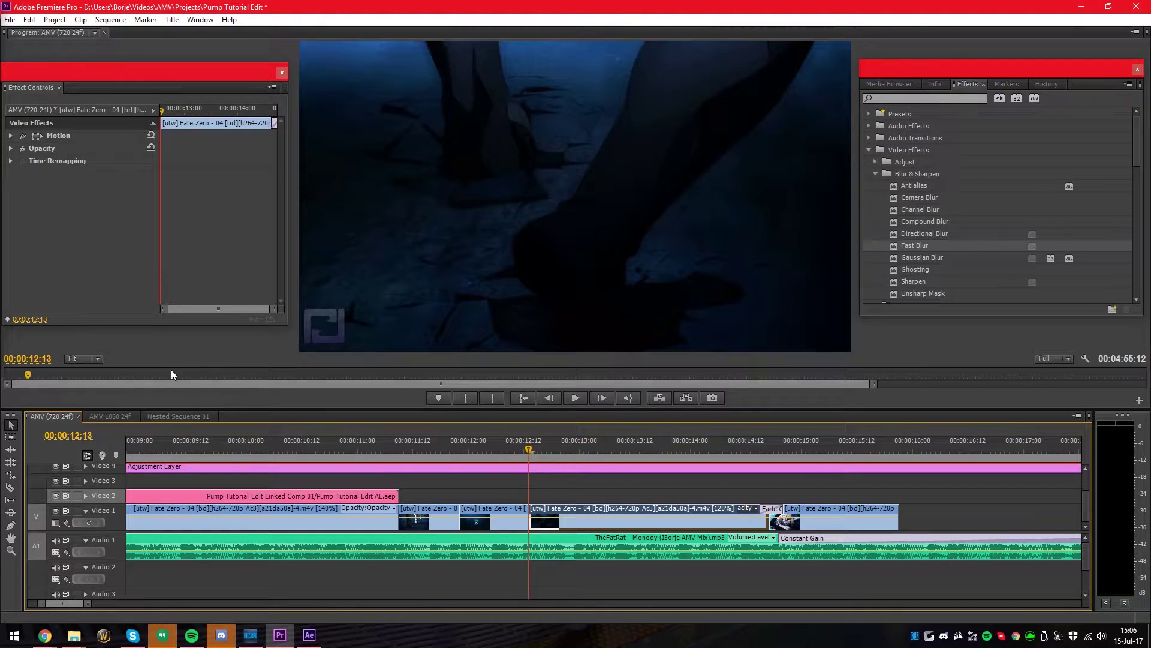
{"action": "left_click", "coordinate": [11, 135]}
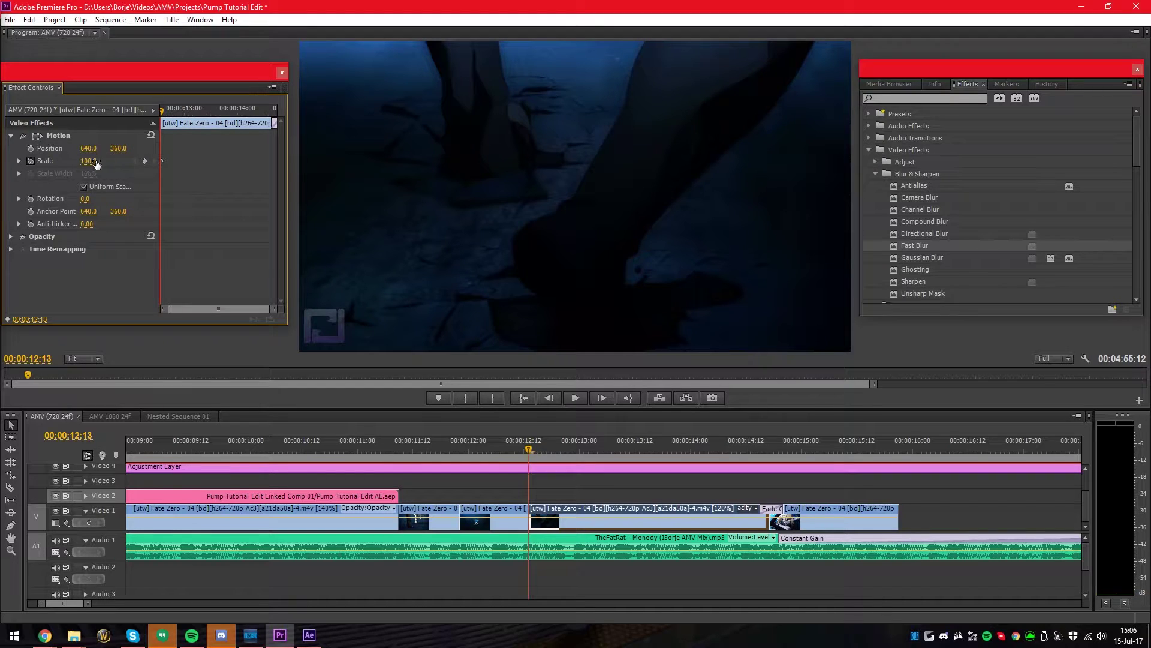
{"action": "key", "text": "Right"}
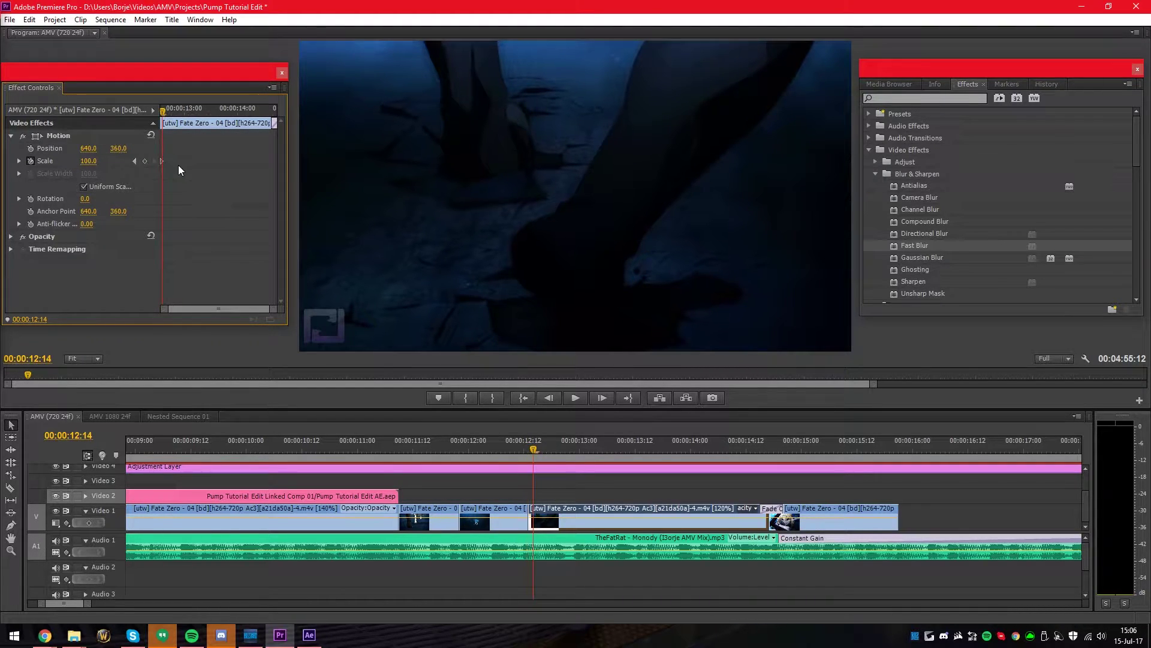
{"action": "key", "text": "Right"}
{"action": "left_click_drag", "start_coordinate": [88, 161], "coordinate": [96, 162]}
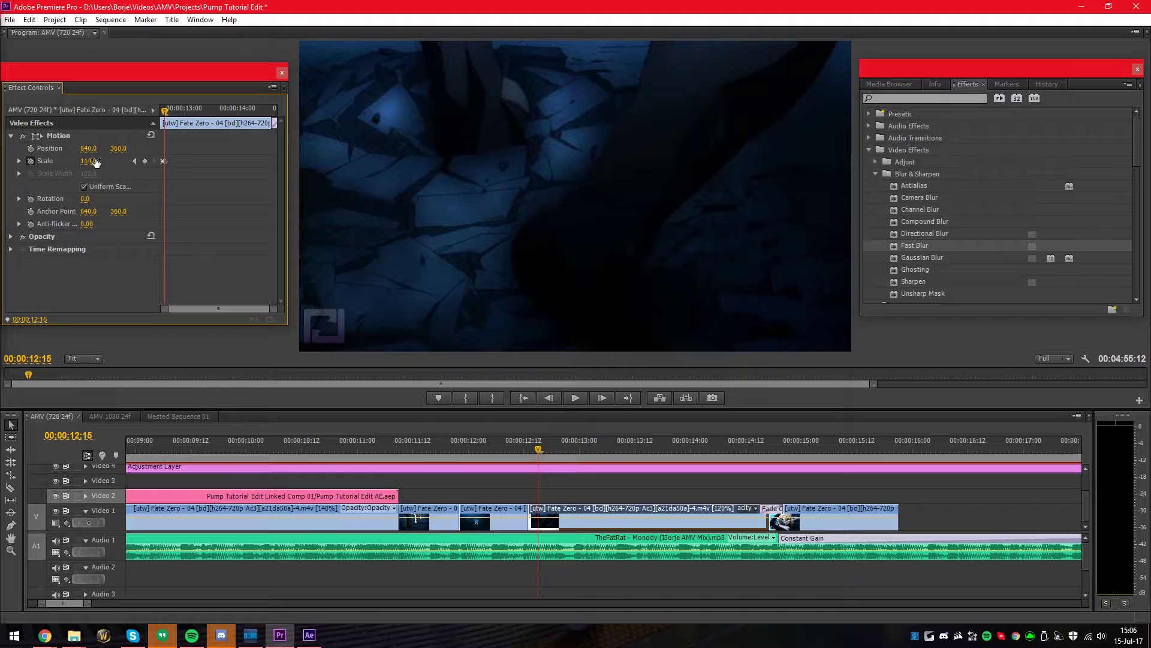
Step: Preview the transition from about 00:00:11:23, and return to the cut at 00:00:12:13
{"action": "left_click", "coordinate": [467, 448]}
{"action": "key", "text": "space"}
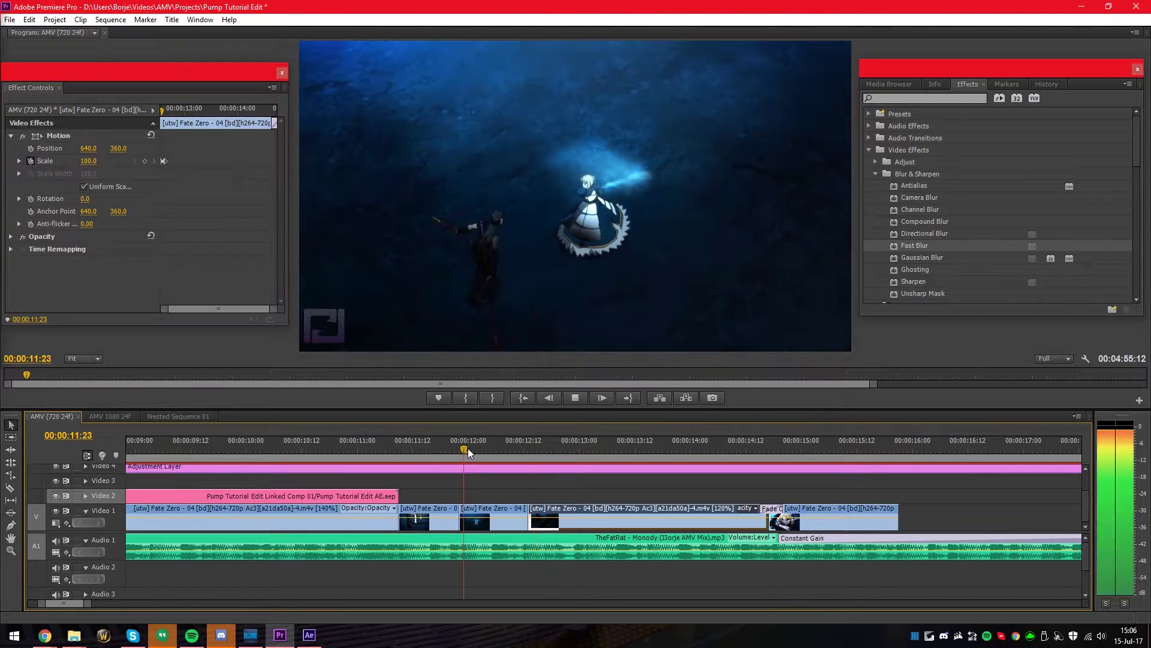
{"action": "key", "text": "space"}
{"action": "left_click_drag", "start_coordinate": [499, 449], "coordinate": [526, 457]}
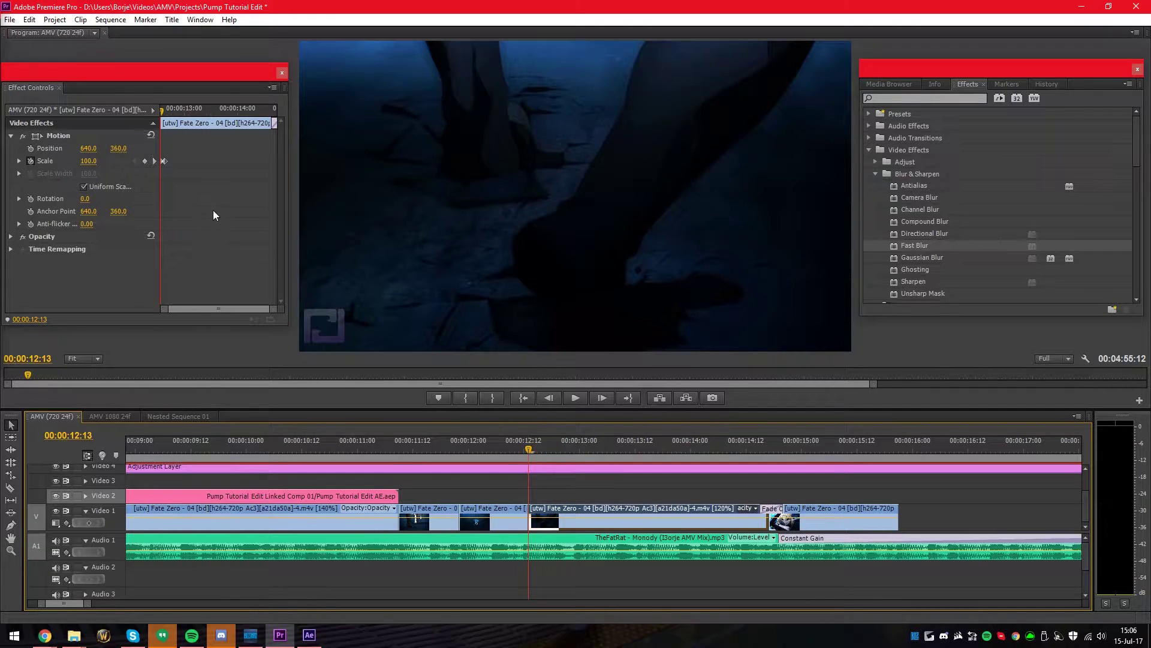
Step: Replace the second clip's Scale keyframes with 119% at 00:00:12:13 and 100% at 00:00:12:15
{"action": "left_click", "coordinate": [165, 162]}
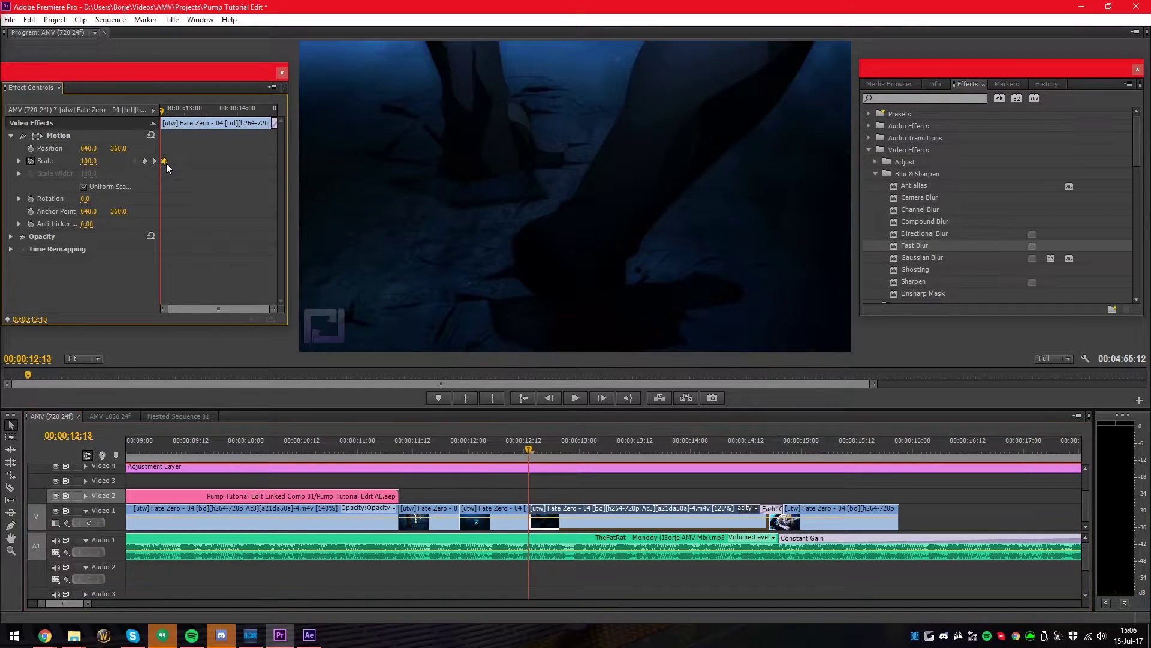
{"action": "key", "text": "Right"}
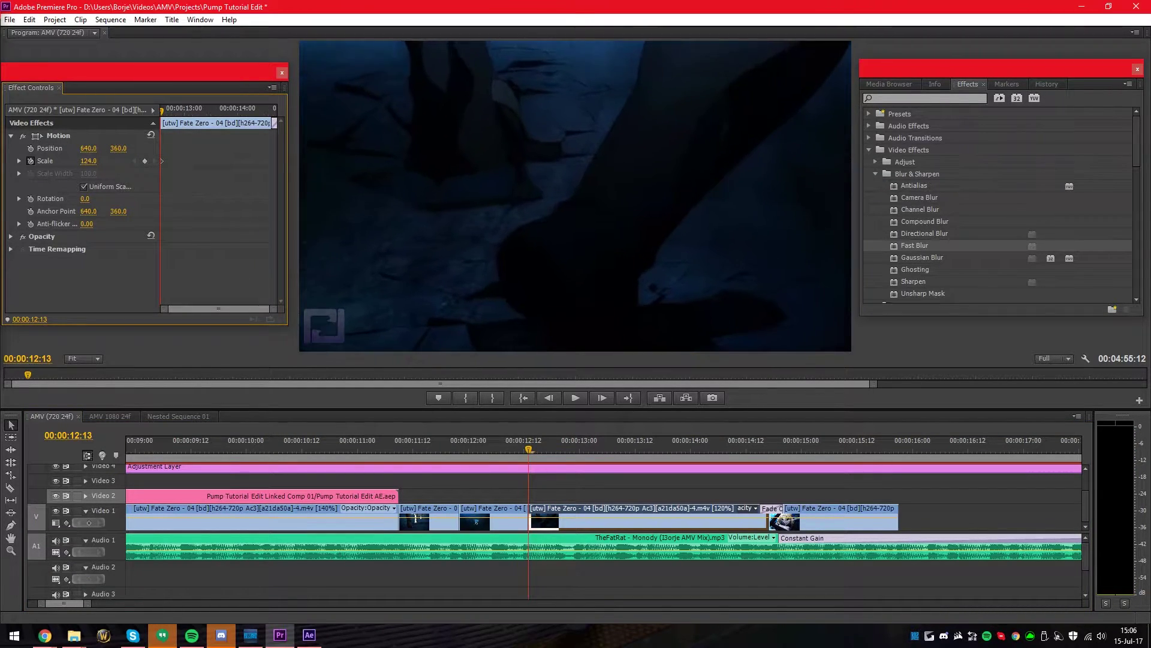
{"action": "key", "text": "Right"}
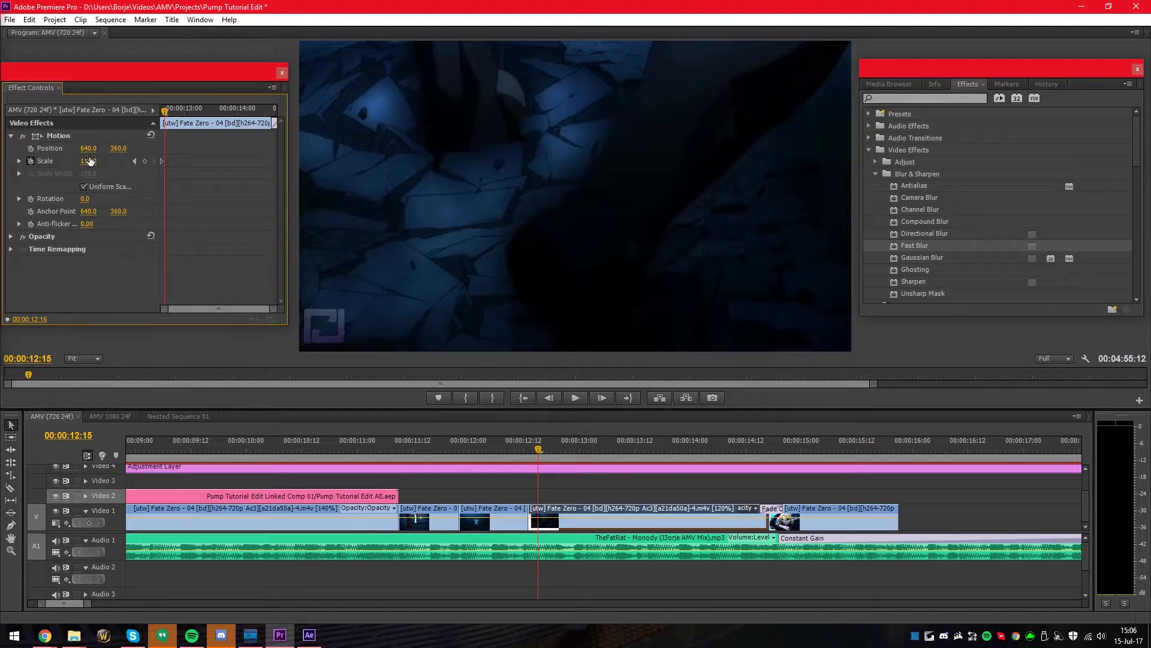
{"action": "key", "text": "Return"}
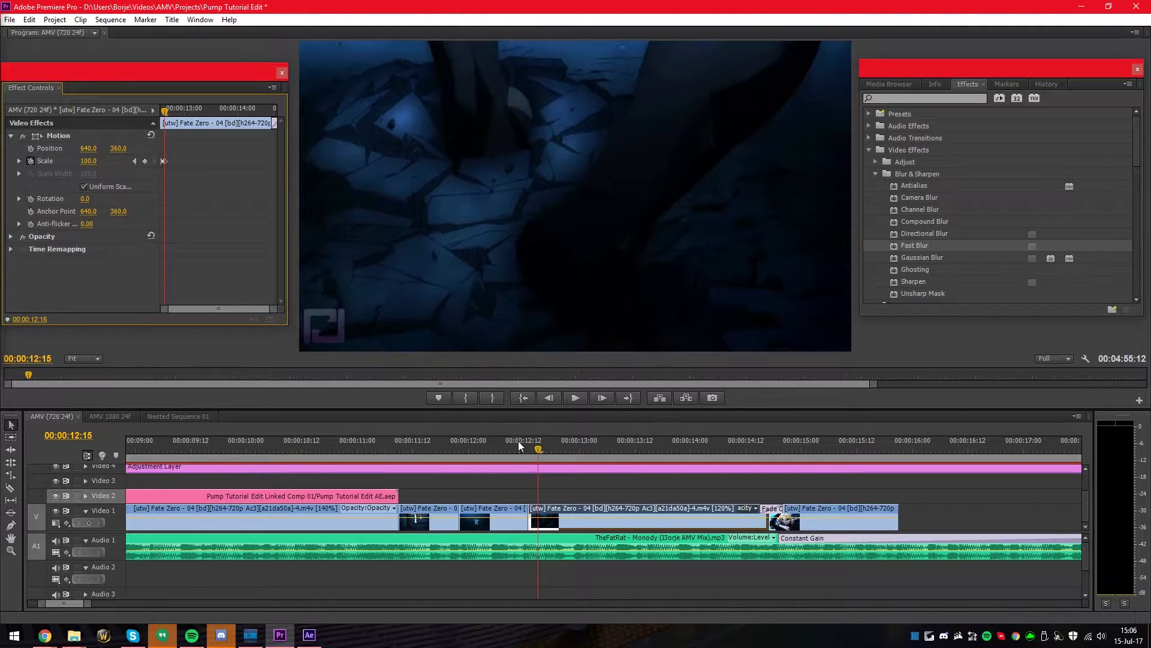
Step: Replay the revised pump transition across the 00:00:12:13 cut, and view the second clip's Scale keyframes at 00:00:12:16
{"action": "left_click", "coordinate": [501, 450]}
{"action": "key", "text": "space"}
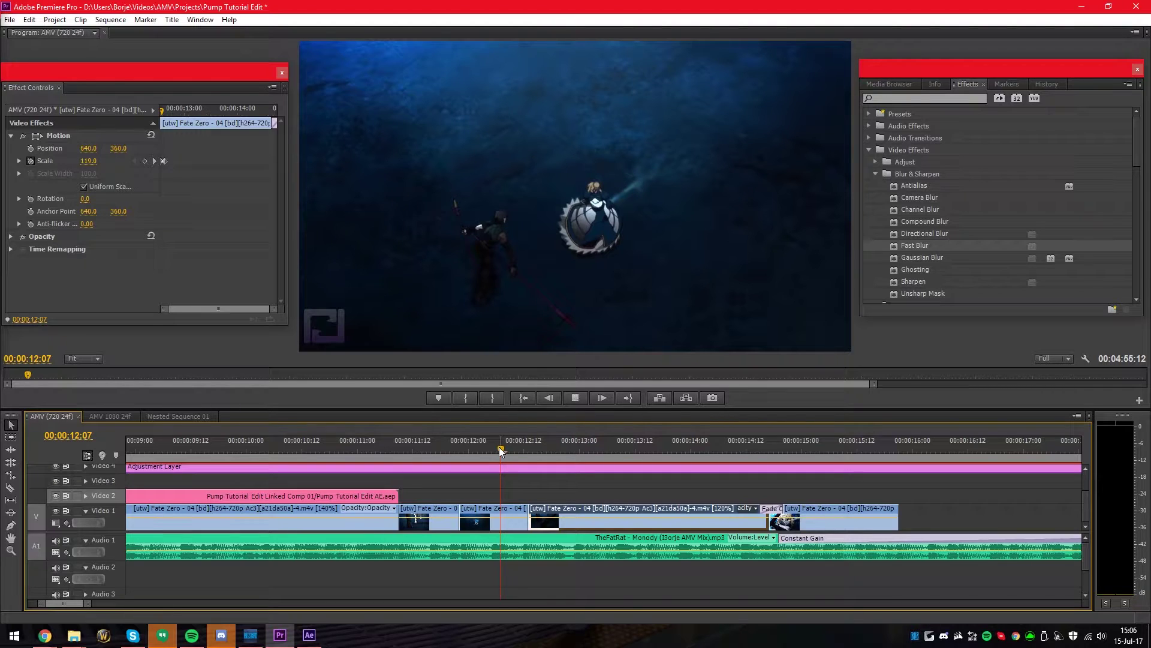
{"action": "left_click_drag", "start_coordinate": [481, 448], "coordinate": [445, 447]}
{"action": "key", "text": "space"}
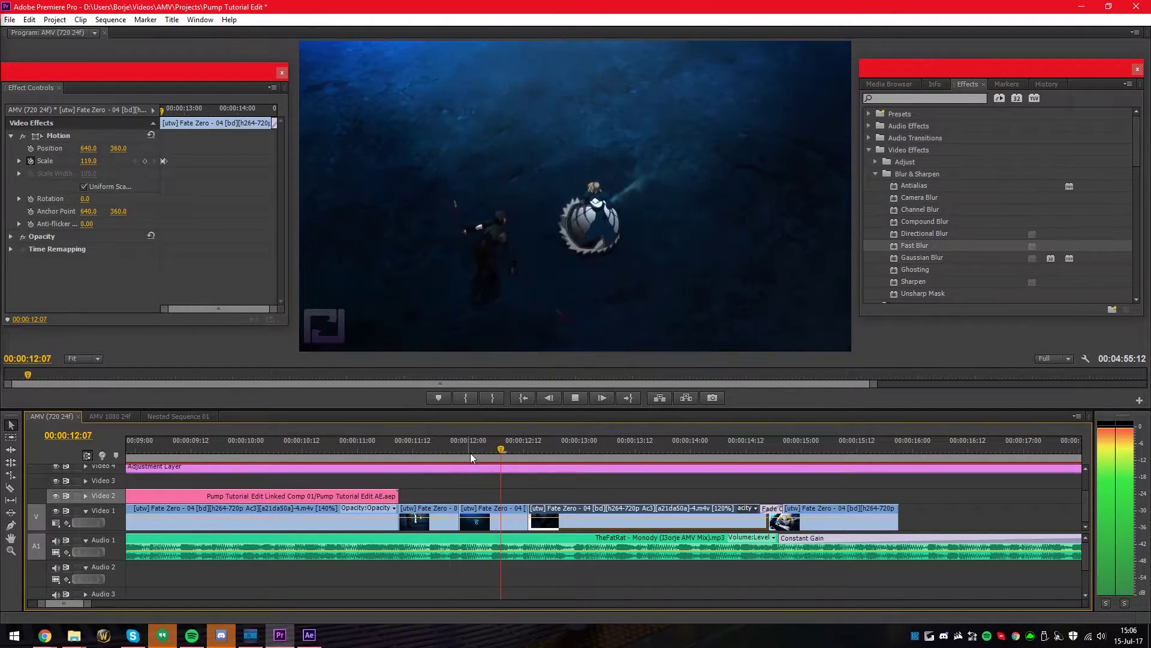
{"action": "left_click", "coordinate": [542, 452]}
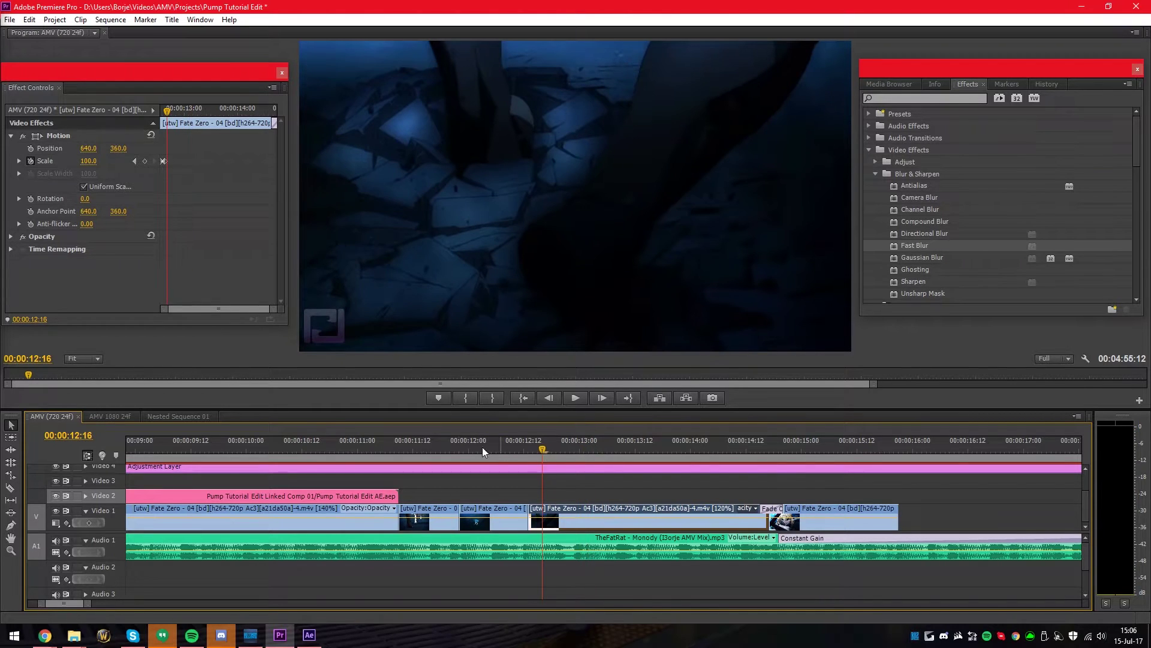
{"action": "left_click_drag", "start_coordinate": [273, 307], "coordinate": [253, 307]}
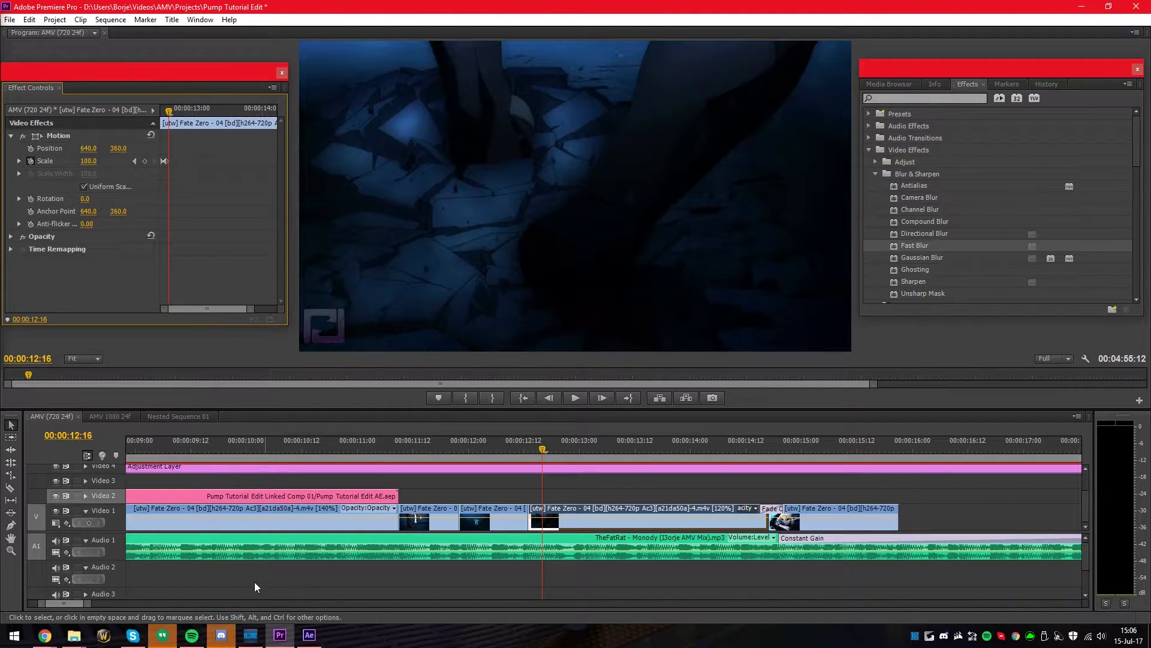
Step: Play the opening clips from the start of the edit, and return to 00:00:01:00
{"action": "left_click_drag", "start_coordinate": [84, 603], "coordinate": [6, 607]}
{"action": "mouse_move", "coordinate": [149, 444]}
{"action": "left_mouse_down"}
{"action": "mouse_move", "coordinate": [87, 459]}
{"action": "mouse_move", "coordinate": [156, 457]}
{"action": "left_mouse_up"}
{"action": "key", "text": "space"}
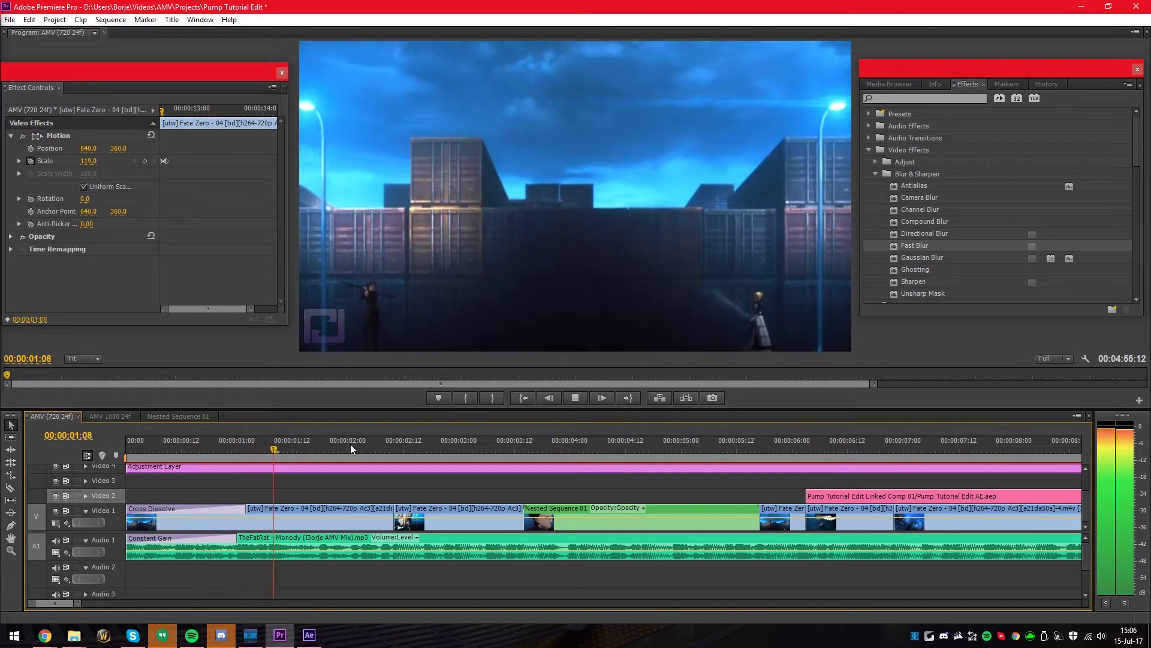
{"action": "left_click_drag", "start_coordinate": [442, 445], "coordinate": [238, 448]}
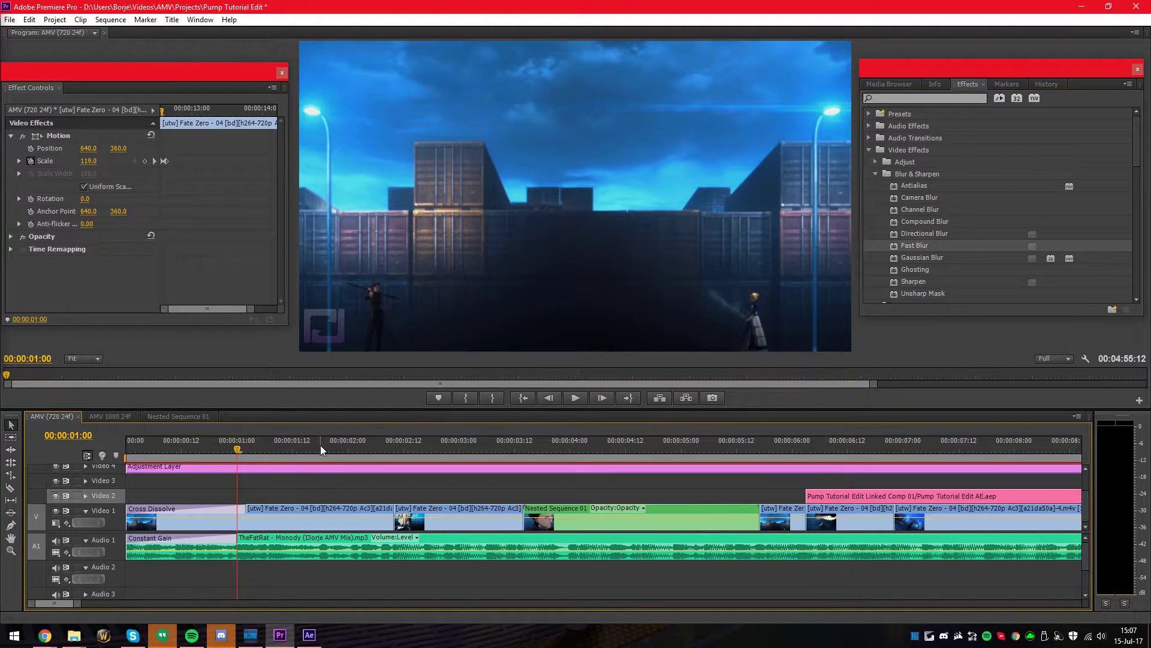
Step: Play the clip before Nested Sequence 01 up to 00:00:03:13, view its Position and Scale keyframes and survey the remaining timeline
{"action": "left_click_drag", "start_coordinate": [351, 445], "coordinate": [388, 444]}
{"action": "left_click", "coordinate": [428, 511]}
{"action": "key", "text": "space"}
{"action": "key", "text": "space"}
{"action": "scroll", "coordinate": [610, 473], "scroll_direction": "down", "scroll_amount": 3}
{"action": "scroll", "coordinate": [84, 607], "scroll_direction": "down", "scroll_amount": 6}
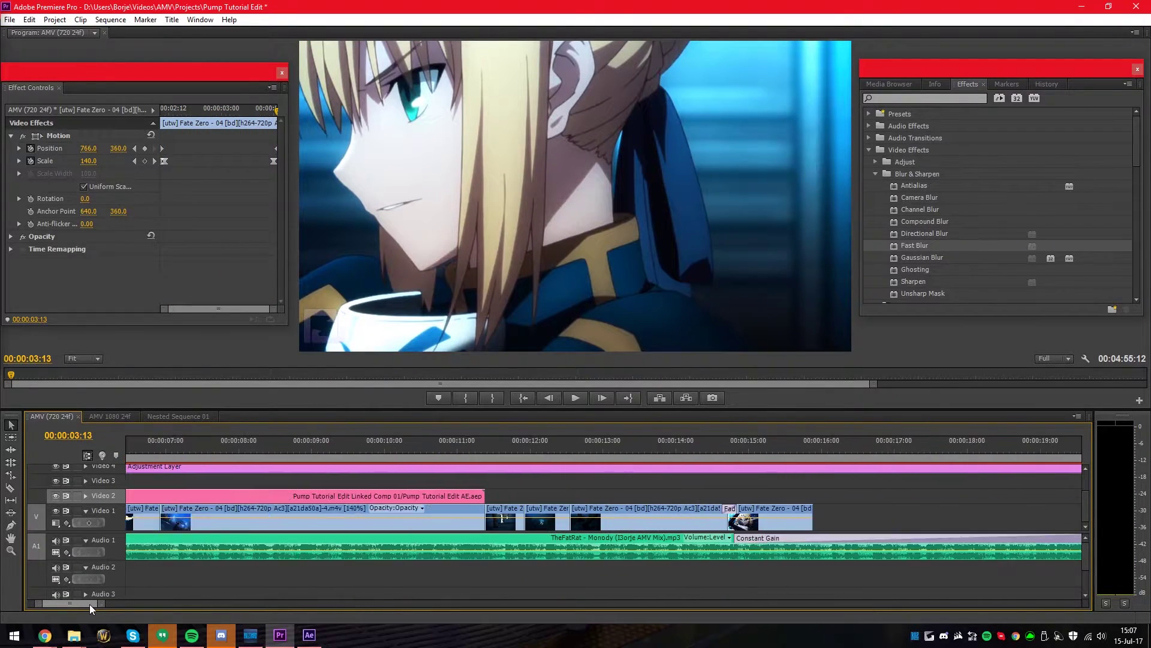
{"action": "scroll", "coordinate": [84, 607], "scroll_direction": "up", "scroll_amount": 1}
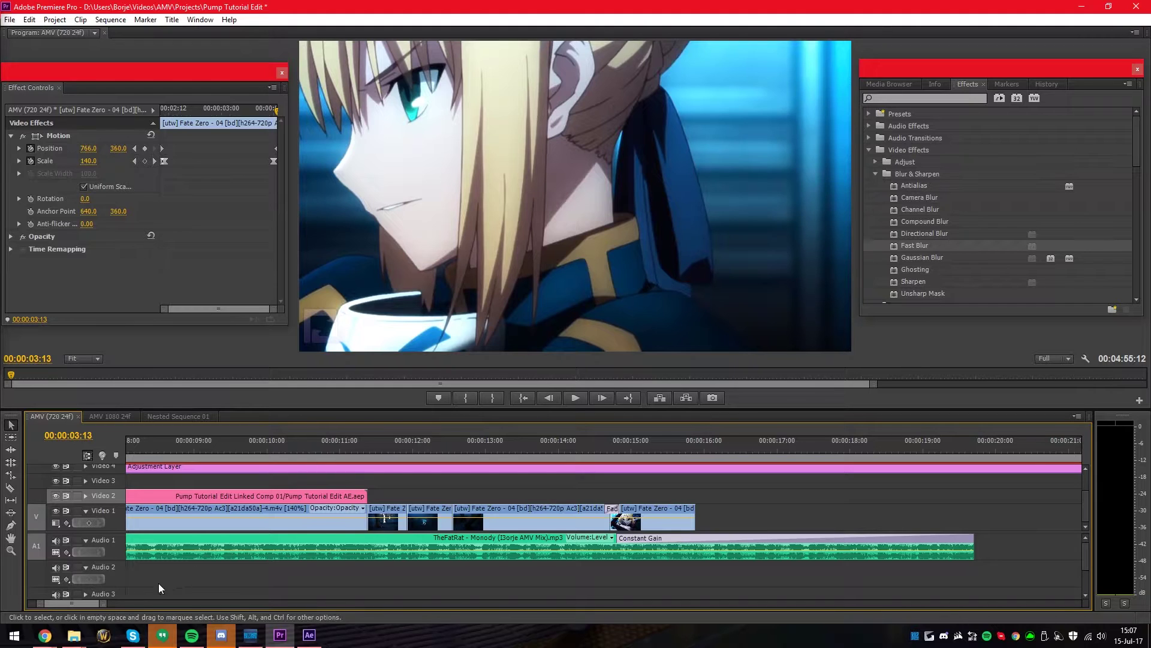
{"action": "scroll", "coordinate": [77, 602], "scroll_direction": "up", "scroll_amount": 6}
Step: Play the edit from 00:00:01:07 into Nested Sequence 01, and select that nested clip for a closer look
{"action": "left_click_drag", "start_coordinate": [386, 449], "coordinate": [222, 456]}
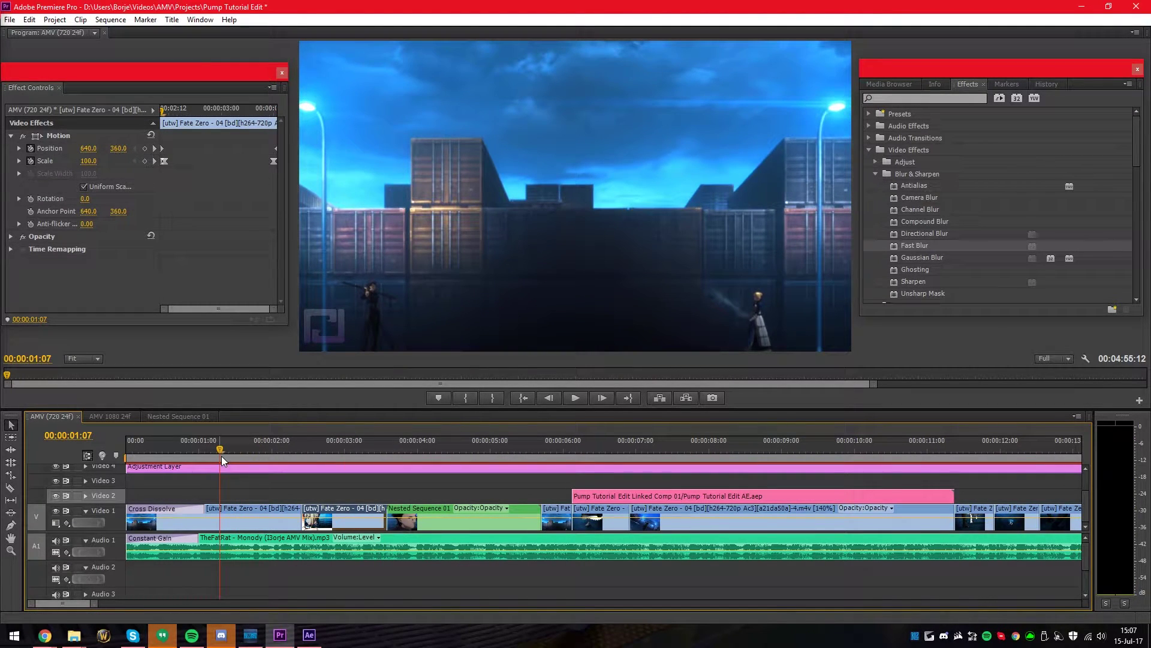
{"action": "key", "text": "space"}
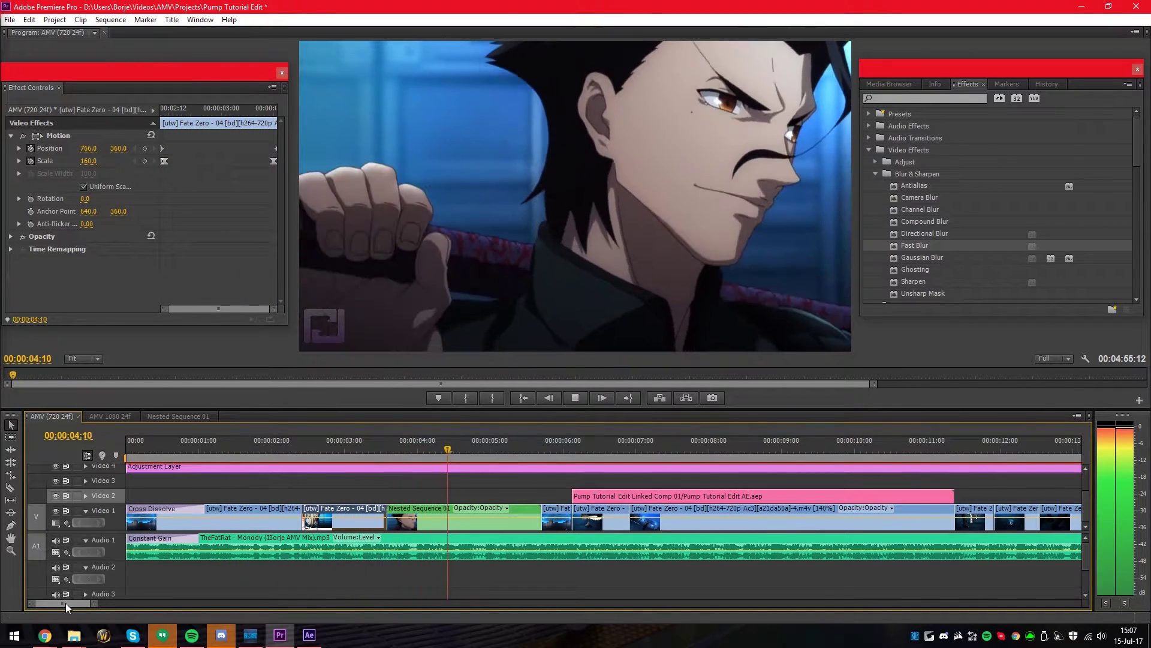
{"action": "key", "text": "space"}
{"action": "left_click", "coordinate": [418, 451]}
{"action": "left_click", "coordinate": [348, 468]}
{"action": "left_click_drag", "start_coordinate": [360, 449], "coordinate": [432, 448]}
{"action": "left_click", "coordinate": [427, 521]}
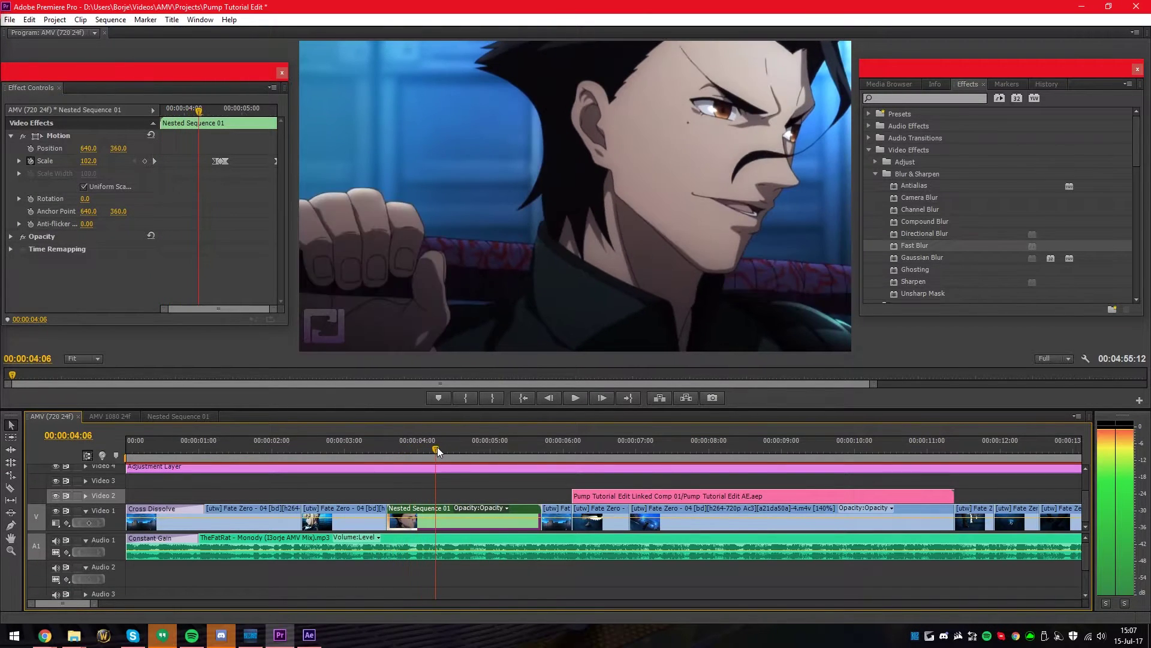
Step: Examine the first clip's Scale keyframes inside Nested Sequence 01, and replay the transition into it in the AMV (720 24f) sequence
{"action": "left_click", "coordinate": [162, 416]}
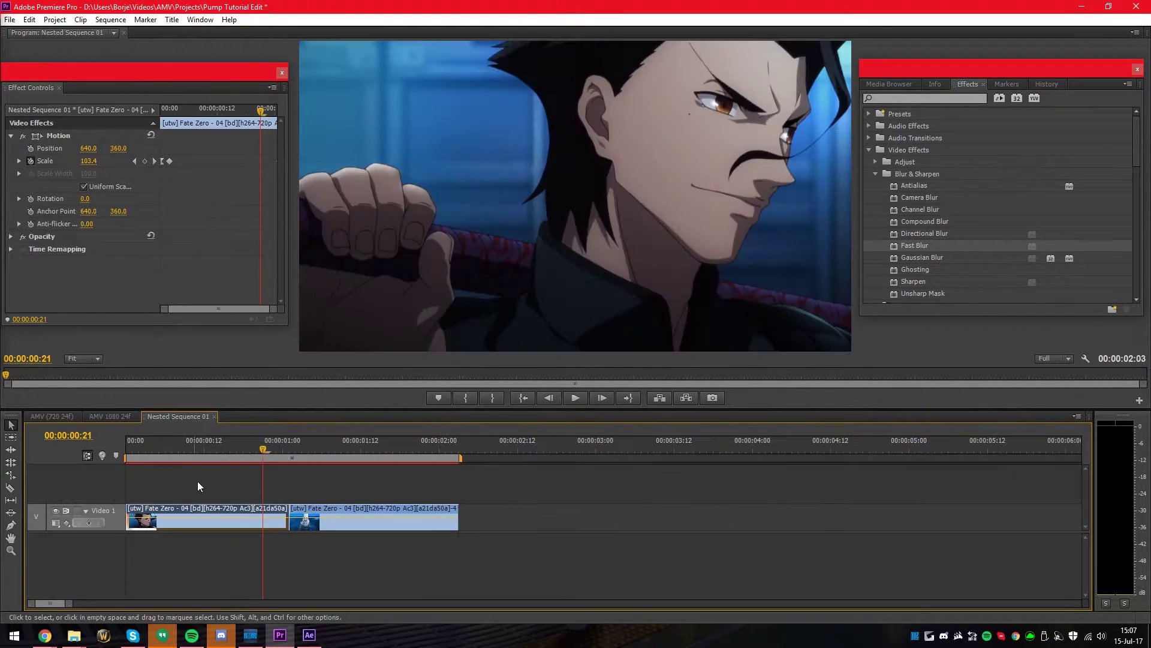
{"action": "left_click", "coordinate": [131, 448]}
{"action": "left_click", "coordinate": [165, 112]}
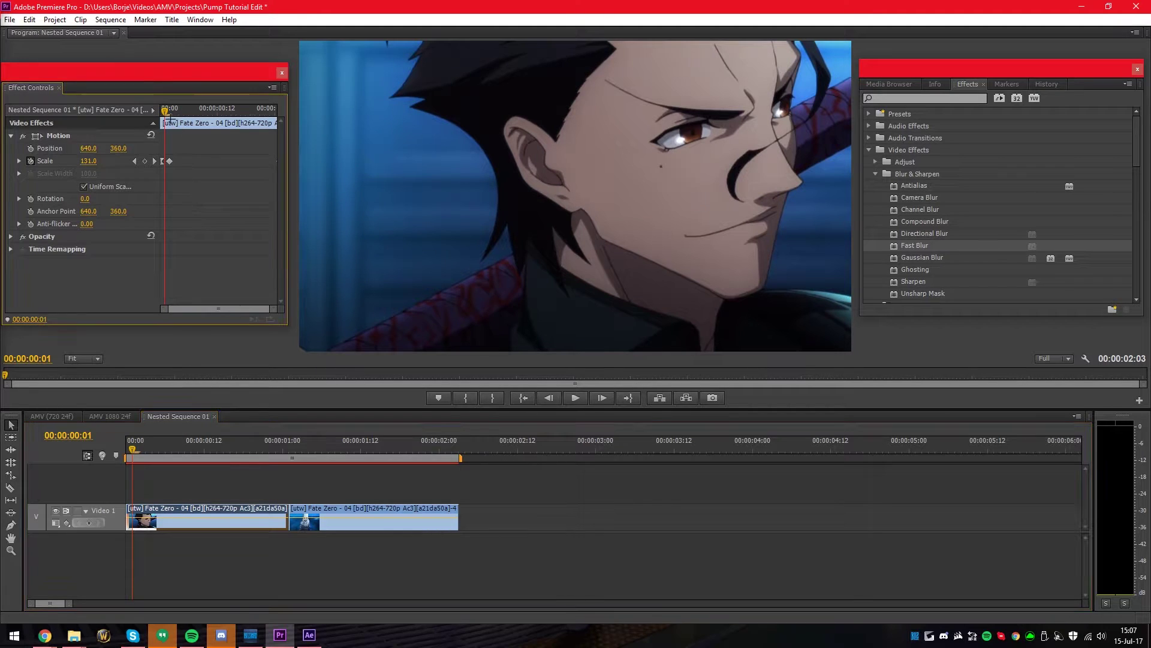
{"action": "key", "text": "Left"}
{"action": "left_click_drag", "start_coordinate": [164, 112], "coordinate": [286, 133]}
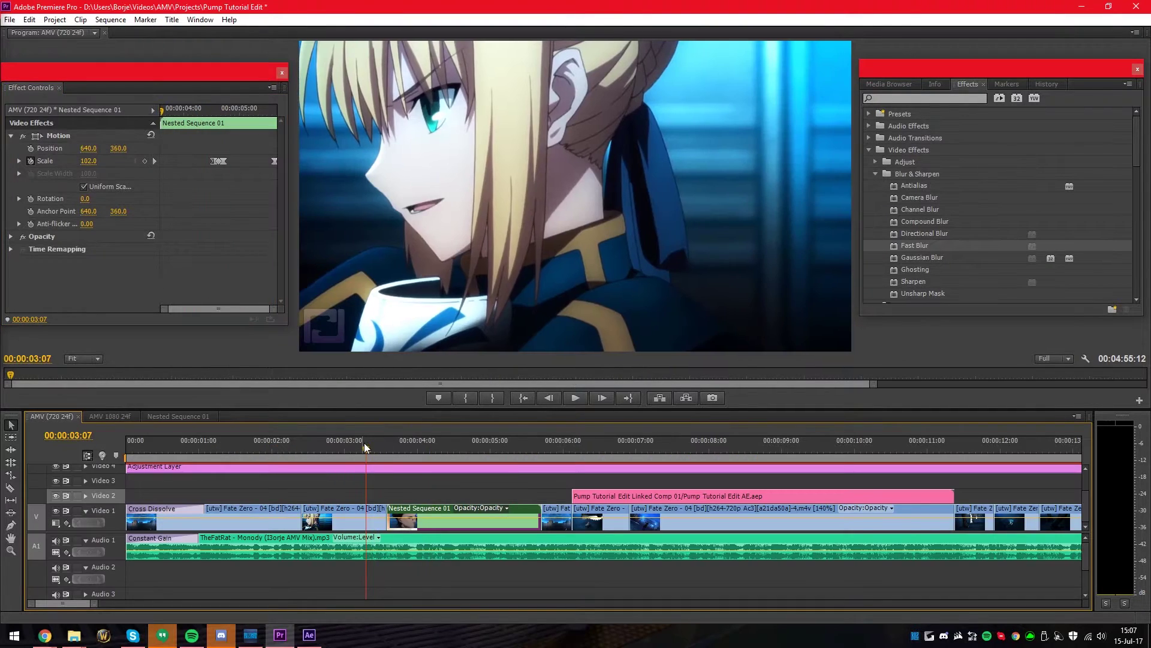
{"action": "left_click_drag", "start_coordinate": [364, 442], "coordinate": [384, 448]}
{"action": "key", "text": "space"}
Step: Select the short clip before the 00:00:12:13 cut, and view its Scale animation at 00:00:12:11 with the timeline enlarged
{"action": "left_click_drag", "start_coordinate": [62, 603], "coordinate": [76, 607]}
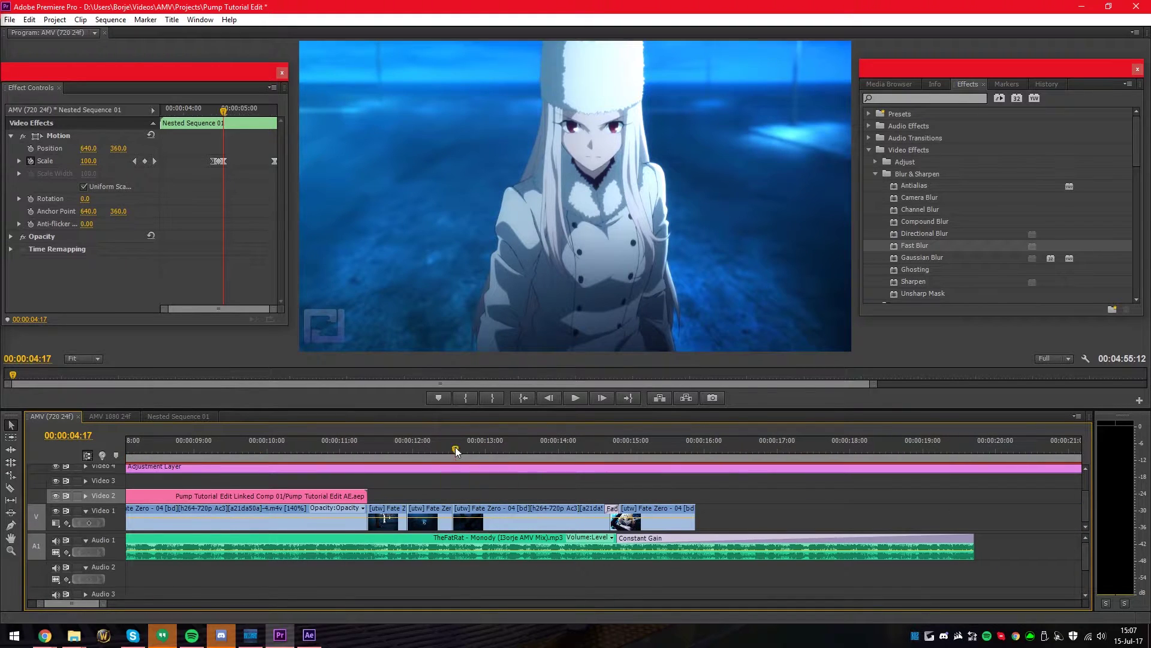
{"action": "left_click", "coordinate": [455, 450]}
{"action": "scroll", "coordinate": [442, 528], "scroll_direction": "up", "scroll_amount": 5}
{"action": "left_click_drag", "start_coordinate": [456, 448], "coordinate": [477, 449]}
{"action": "left_click", "coordinate": [457, 520]}
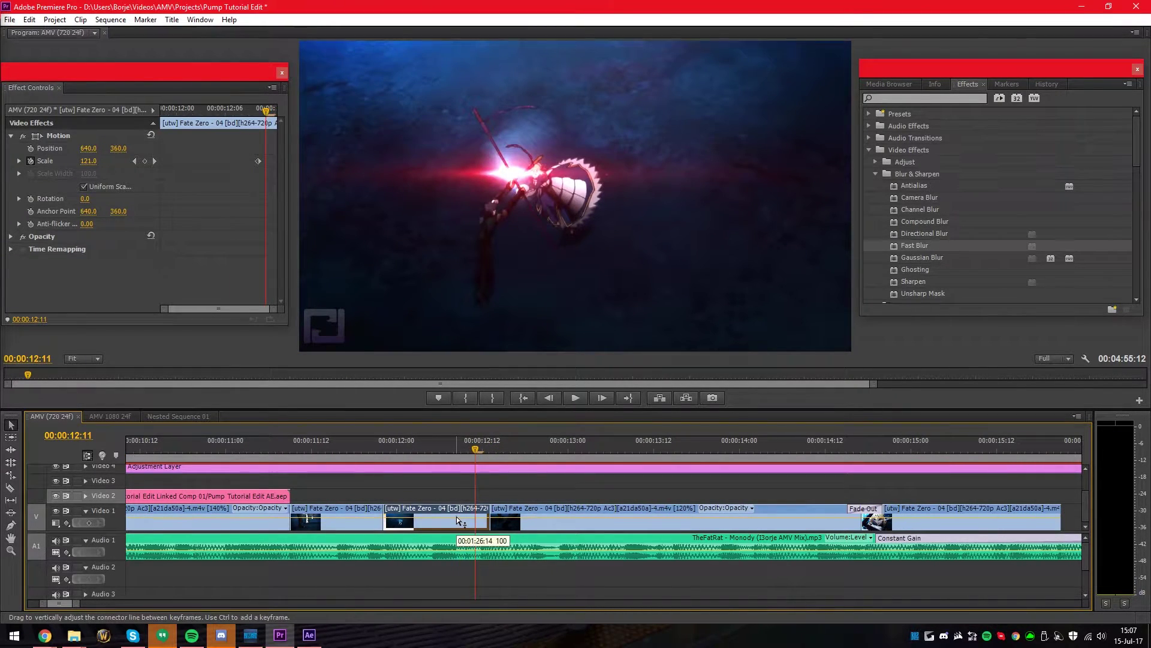
Step: Nest the two clips on either side of the 00:00:12:13 cut into one sequence, and select the nested clip
{"action": "key", "text": "Left"}
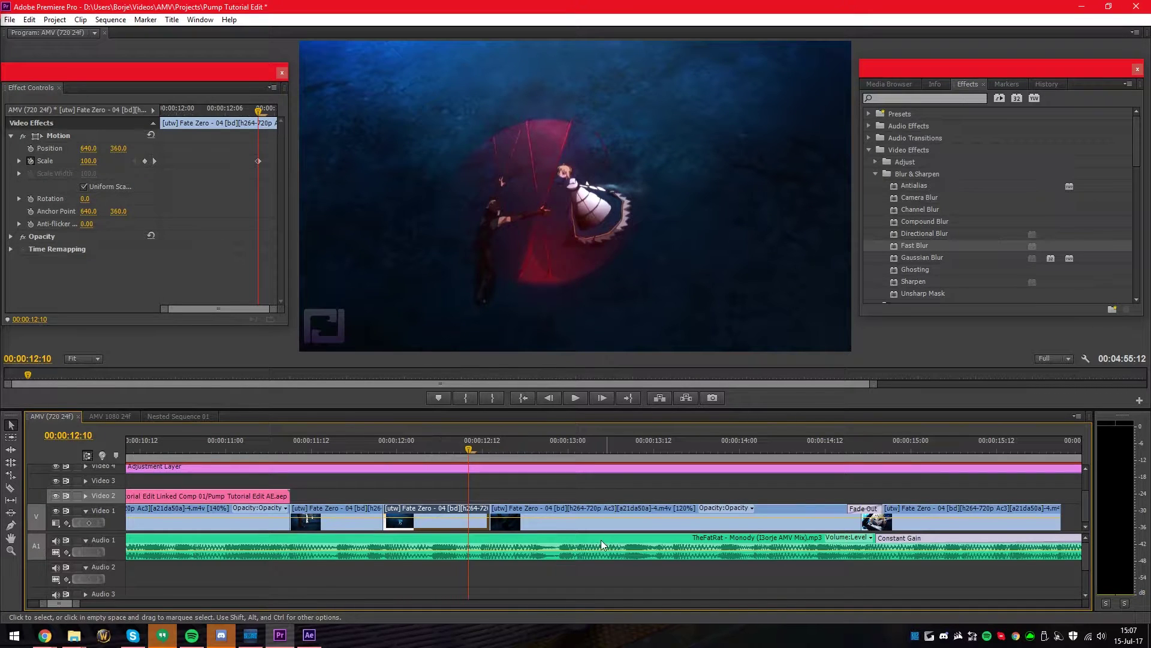
{"action": "left_click", "coordinate": [546, 523]}
{"action": "left_click_drag", "start_coordinate": [515, 478], "coordinate": [464, 511]}
{"action": "key", "text": "Right"}
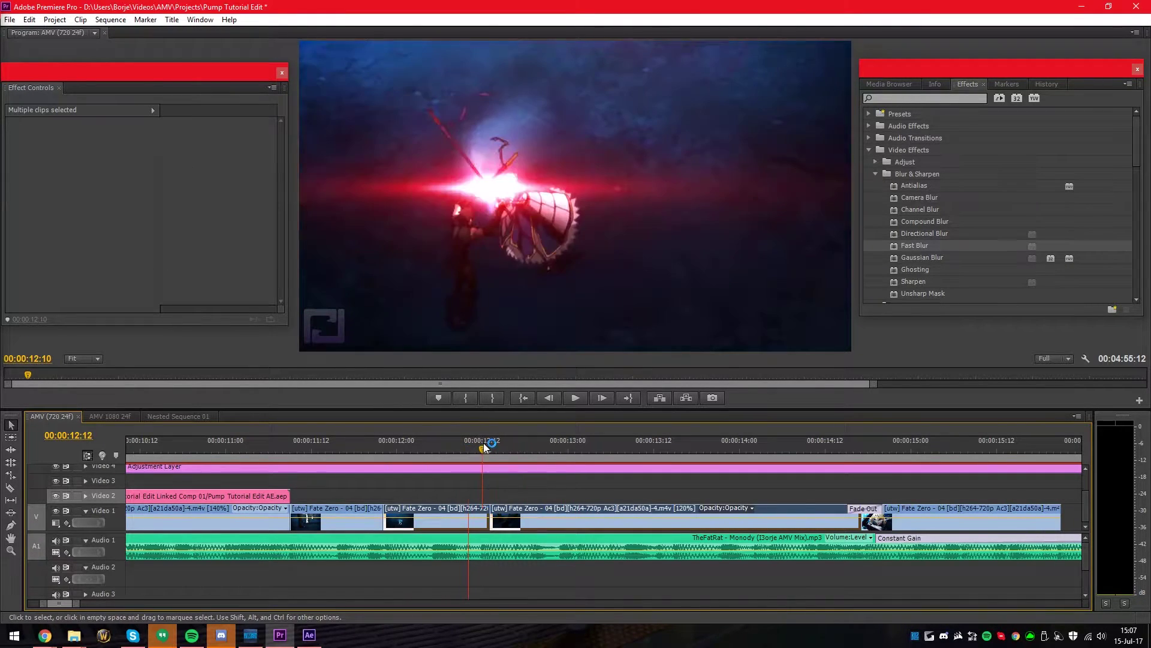
{"action": "right_click", "coordinate": [469, 518]}
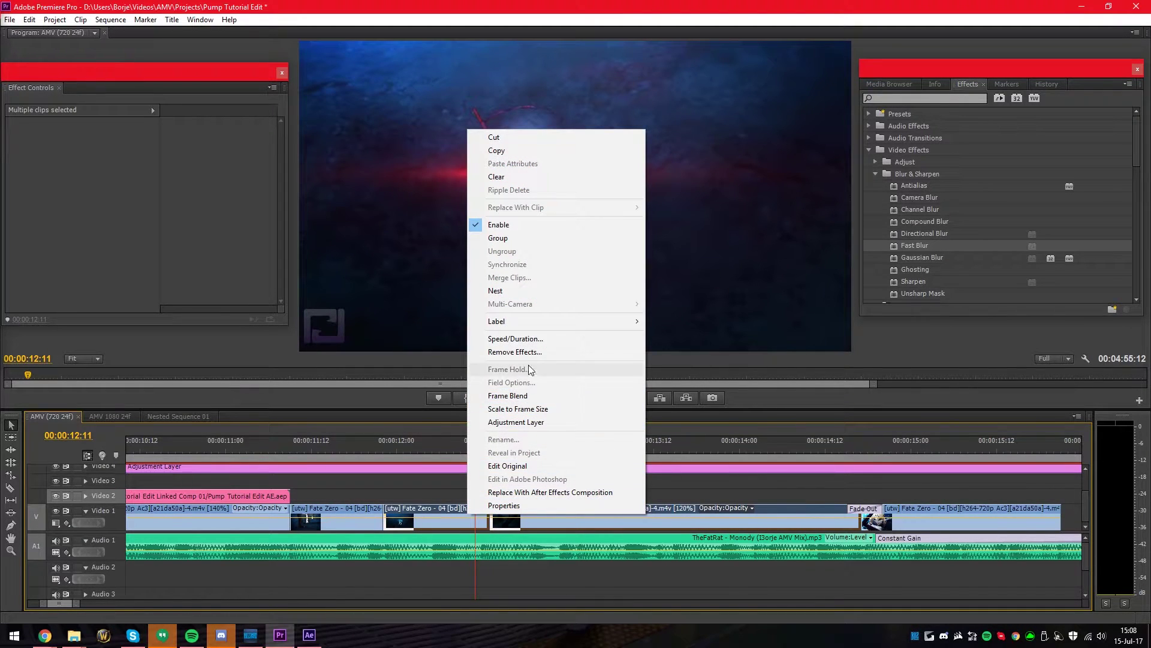
{"action": "left_click", "coordinate": [509, 290]}
{"action": "key", "text": "Return"}
{"action": "left_click", "coordinate": [501, 520]}
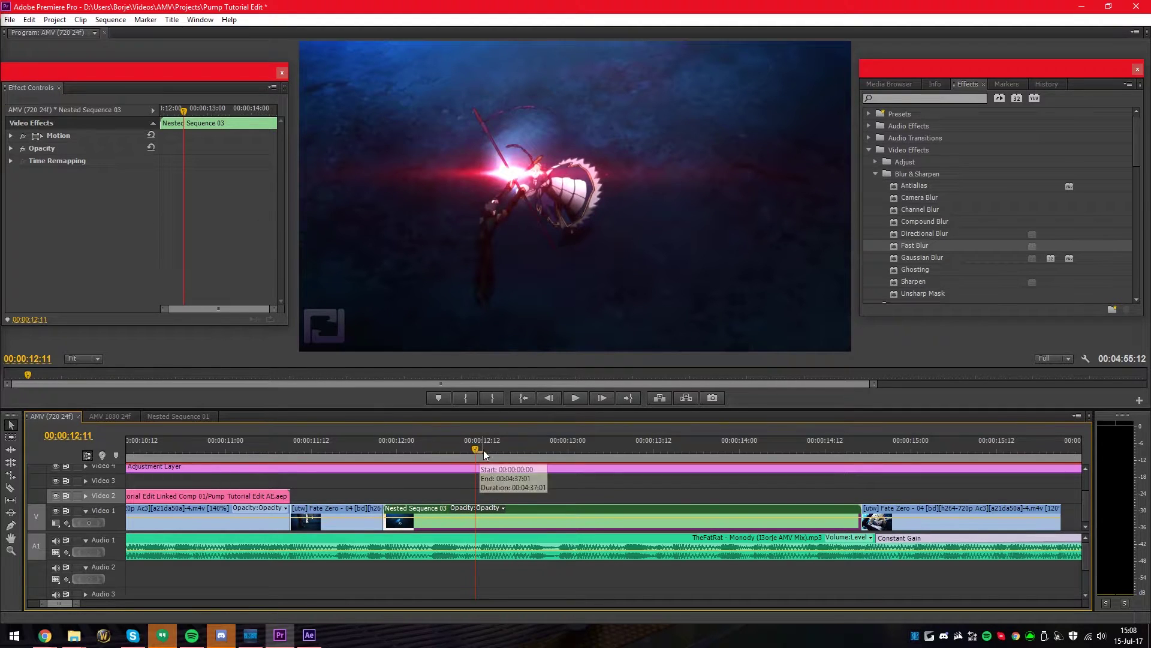
Step: Open Nested Sequence 03 and delete the existing Scale keyframes from both clips inside it
{"action": "double_click", "coordinate": [500, 520]}
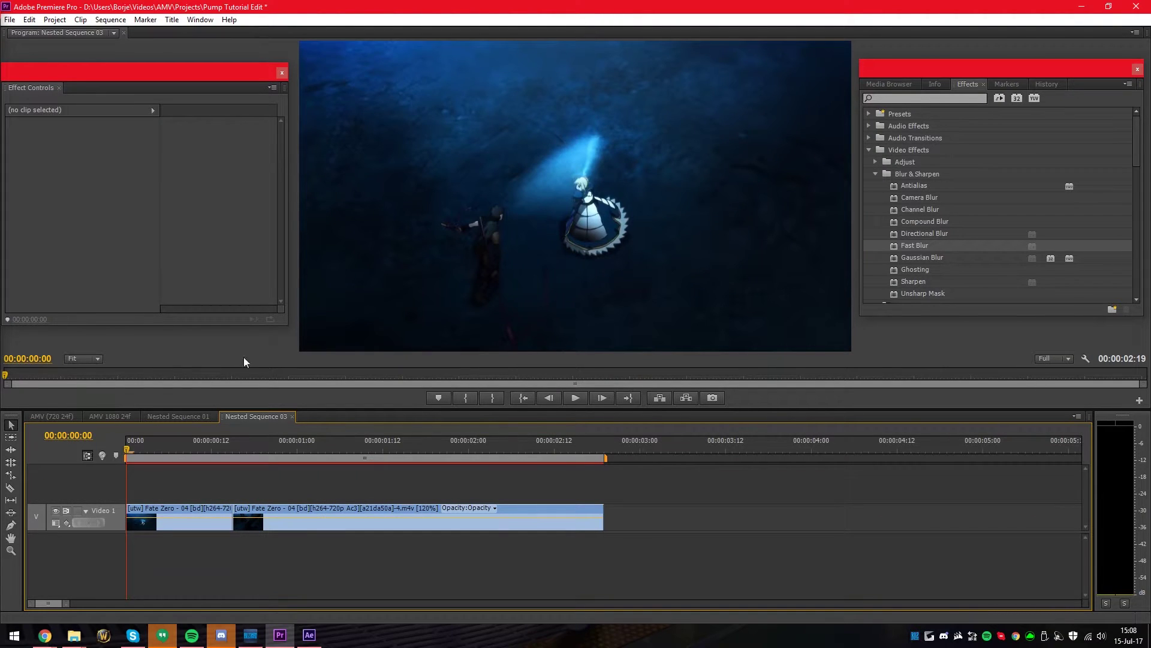
{"action": "left_click", "coordinate": [273, 519]}
{"action": "left_click_drag", "start_coordinate": [179, 154], "coordinate": [148, 183]}
{"action": "key", "text": "Delete"}
{"action": "left_click", "coordinate": [196, 522]}
{"action": "left_click_drag", "start_coordinate": [206, 147], "coordinate": [278, 180]}
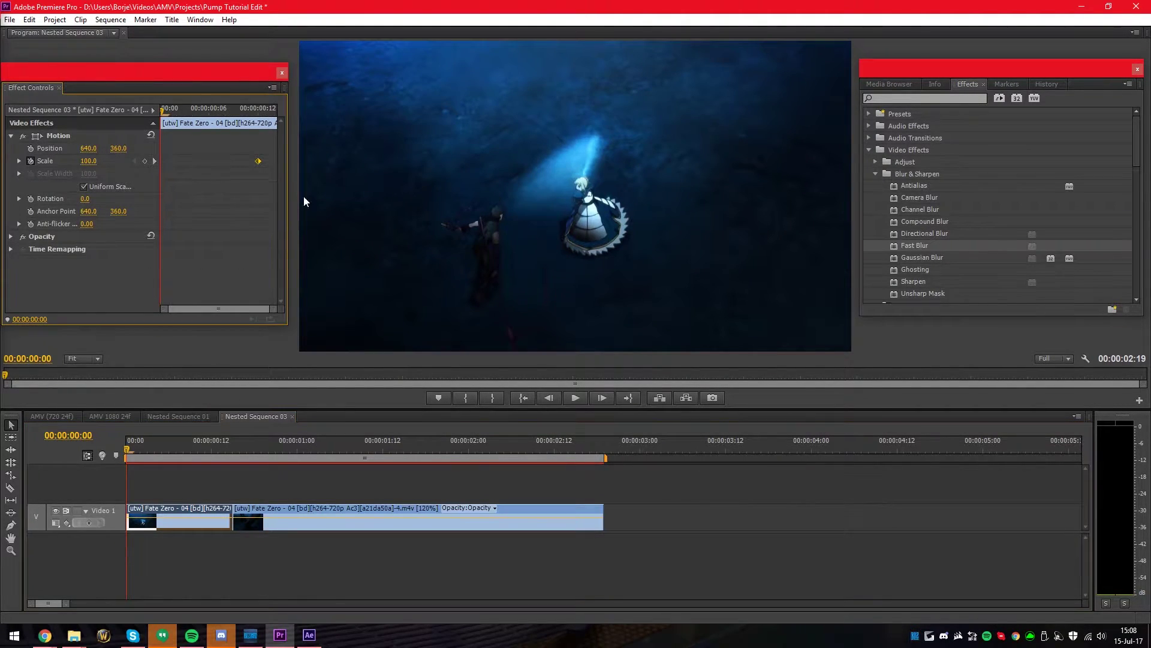
{"action": "key", "text": "Delete"}
{"action": "left_click", "coordinate": [45, 161]}
{"action": "key", "text": "Delete"}
{"action": "left_click", "coordinate": [295, 518]}
{"action": "left_click", "coordinate": [52, 162]}
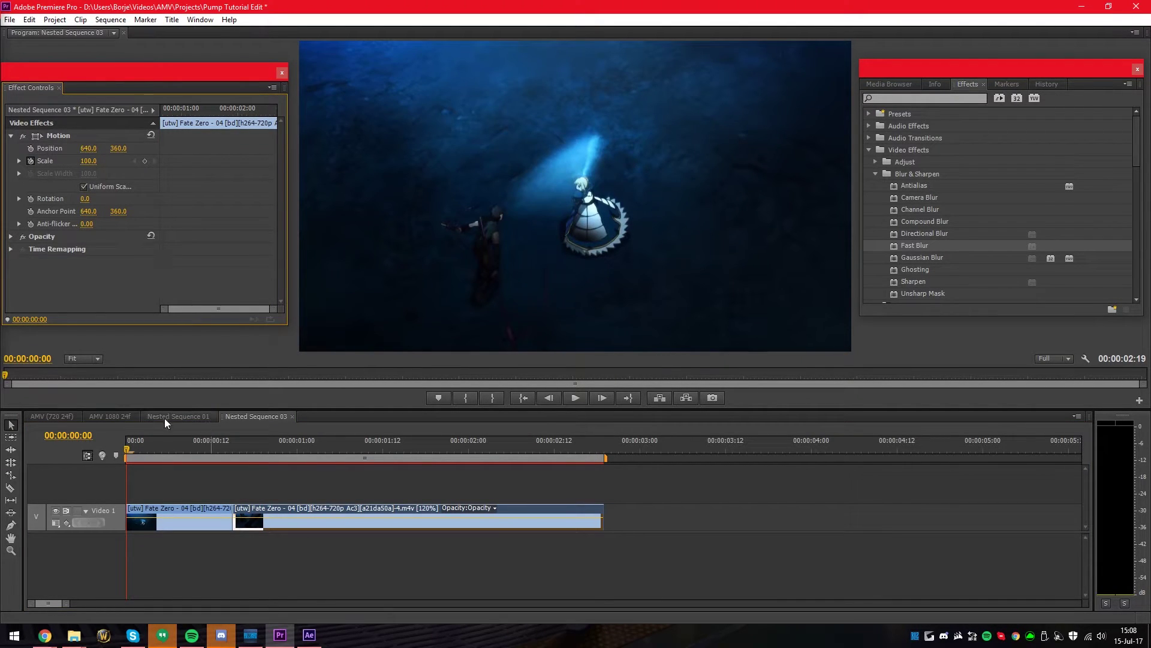
Step: Return to the AMV (720 24f) sequence and start Scale animation on Nested Sequence 03 with a keyframe at 00:00:12:12
{"action": "left_click", "coordinate": [52, 416]}
{"action": "left_click_drag", "start_coordinate": [473, 452], "coordinate": [485, 457]}
{"action": "left_click", "coordinate": [503, 508]}
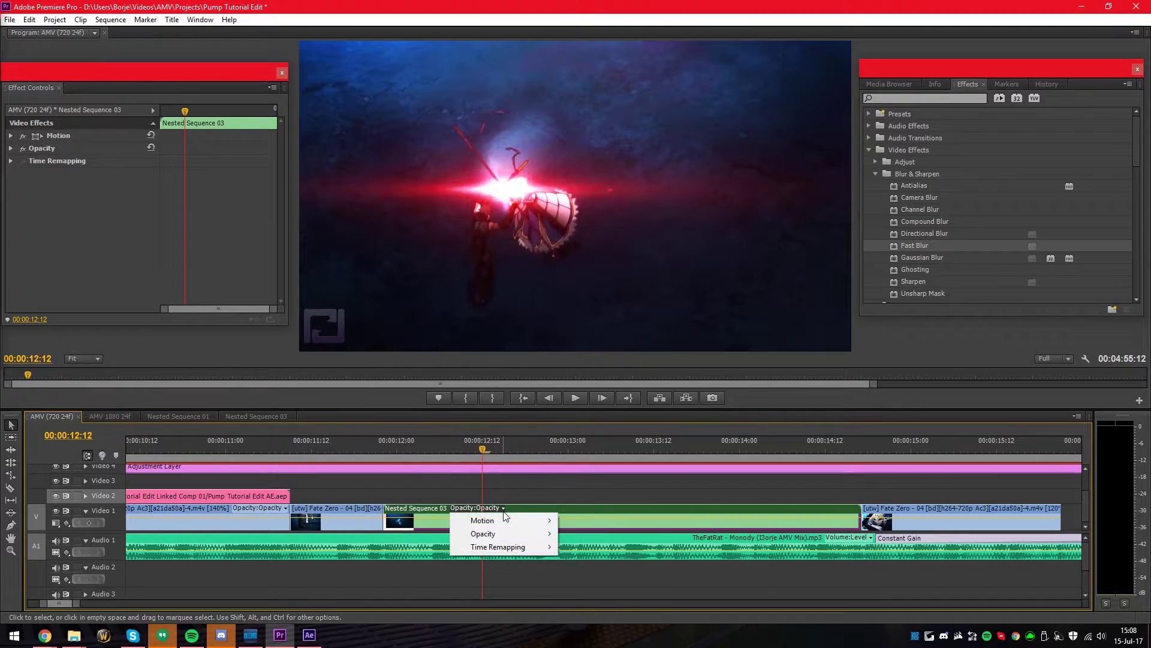
{"action": "left_click", "coordinate": [571, 515]}
{"action": "key", "text": "Right"}
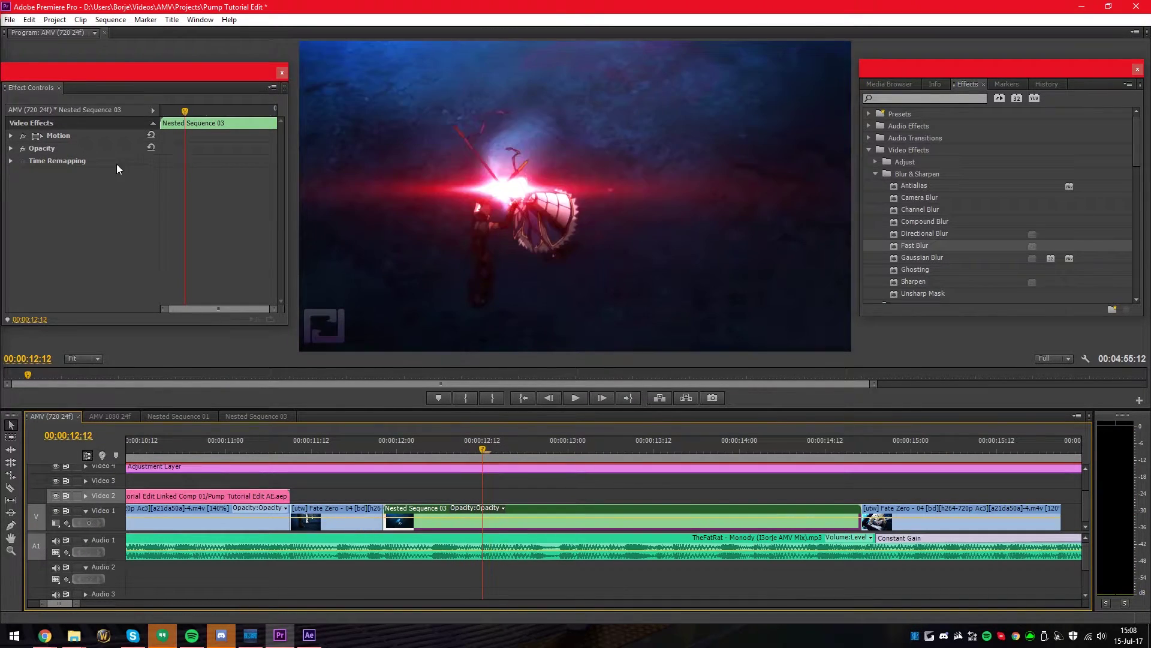
{"action": "left_click", "coordinate": [10, 161]}
{"action": "left_click", "coordinate": [10, 161]}
{"action": "left_click", "coordinate": [10, 136]}
{"action": "key", "text": "Left"}
{"action": "key", "text": "Right"}
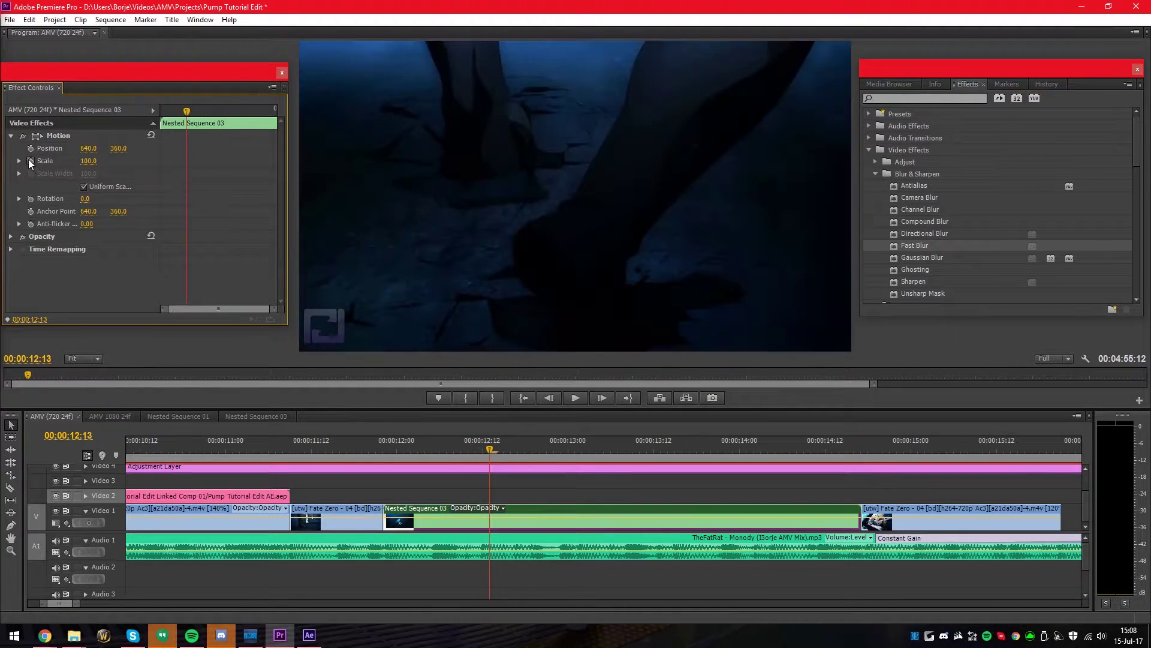
{"action": "key", "text": "Left"}
{"action": "left_click", "coordinate": [31, 161]}
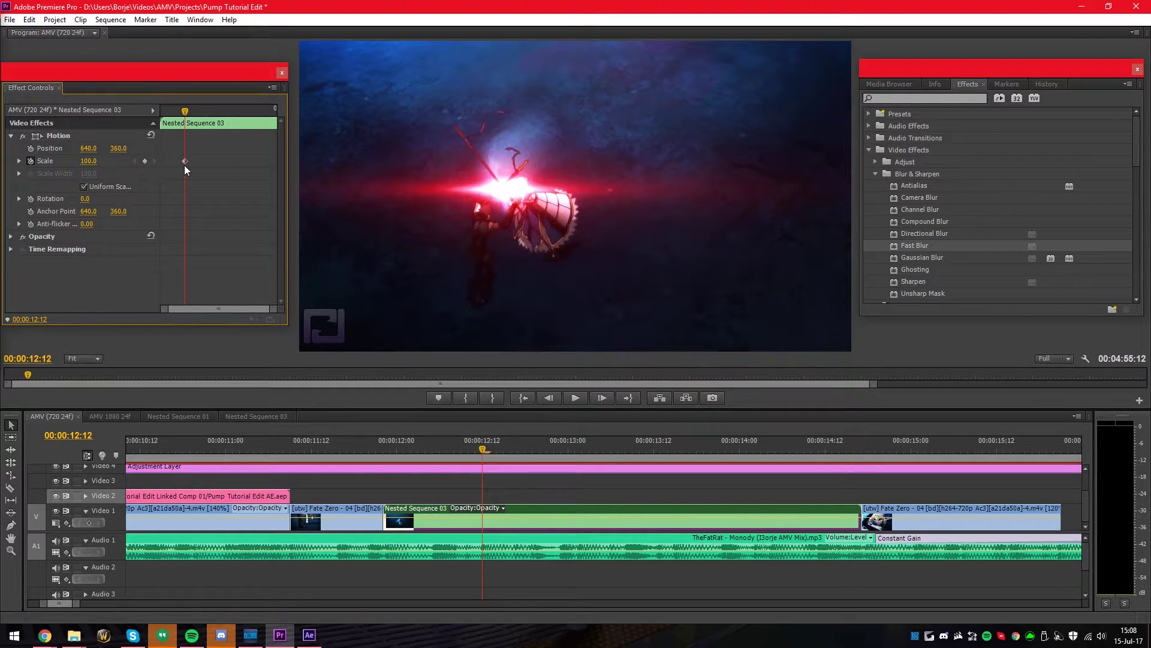
Step: Add a Scale keyframe of 102 at 00:00:12:09 on Nested Sequence 03, and set the 00:00:12:12 keyframe to 184
{"action": "key", "text": "Right"}
{"action": "key", "text": "Left"}
{"action": "key", "text": "Right"}
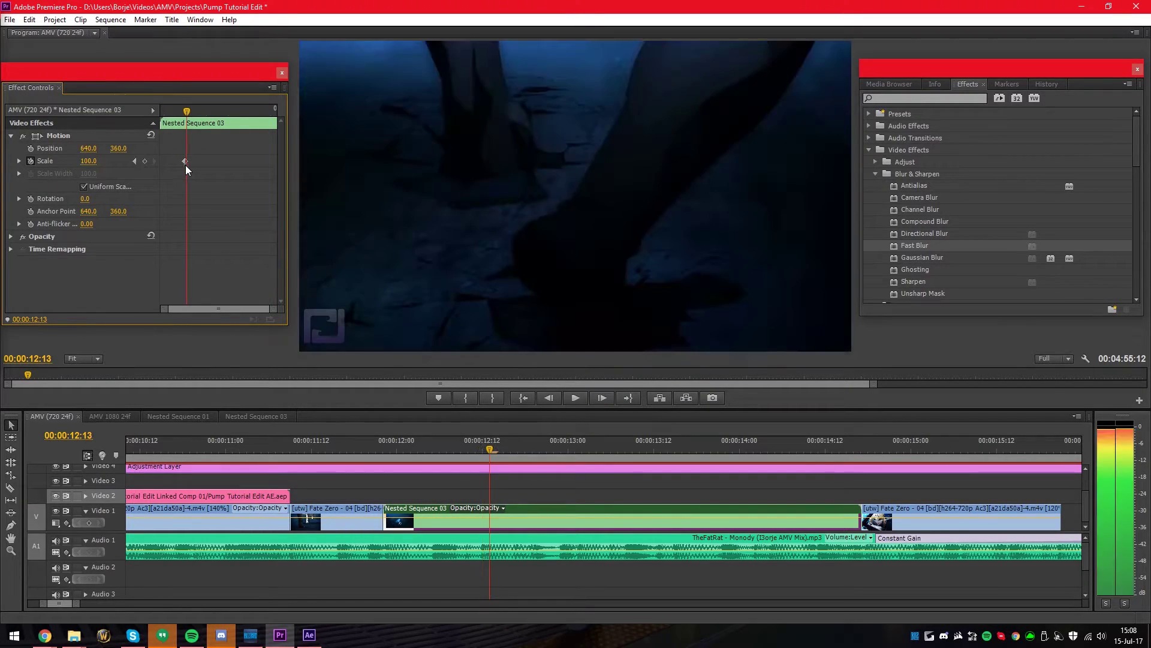
{"action": "key", "text": "Left"}
{"action": "key", "text": "Left"}
{"action": "key", "text": "Left"}
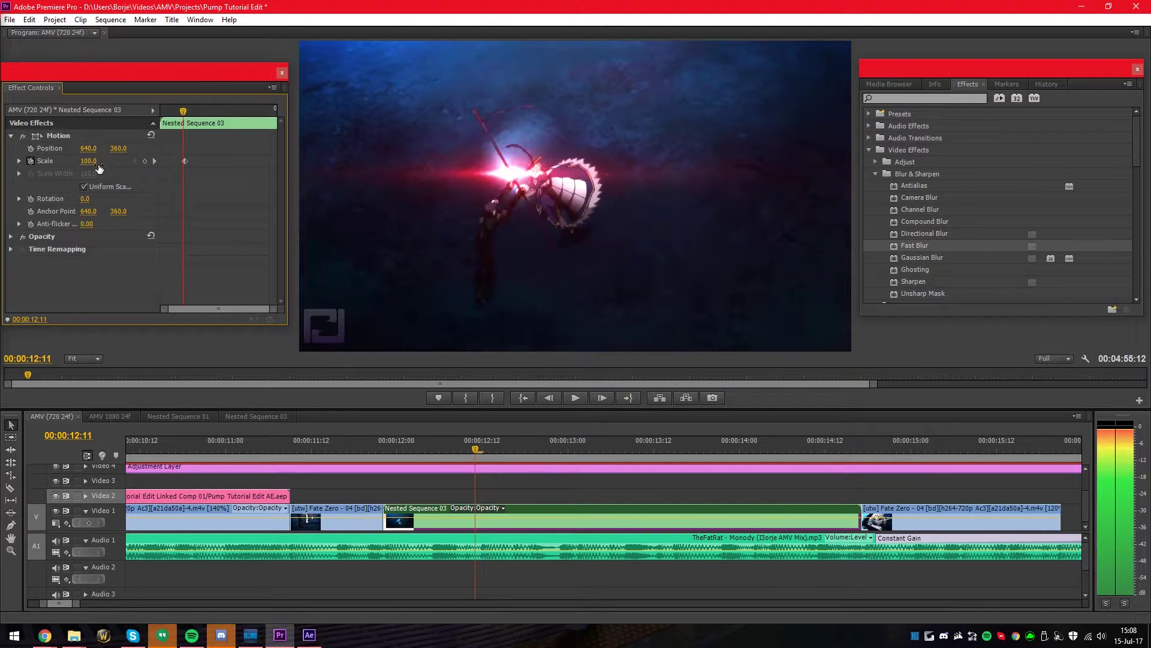
{"action": "key", "text": "Left"}
{"action": "left_click_drag", "start_coordinate": [87, 160], "coordinate": [133, 160]}
{"action": "key", "text": "Right"}
{"action": "left_click", "coordinate": [154, 161]}
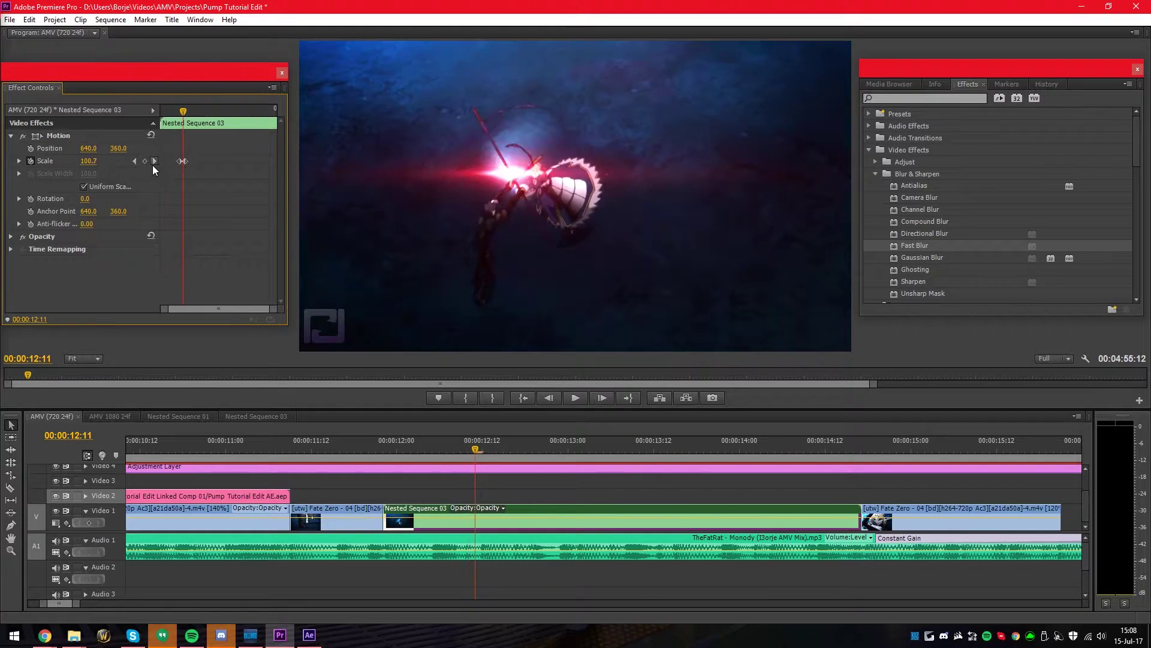
{"action": "left_click_drag", "start_coordinate": [88, 161], "coordinate": [94, 160]}
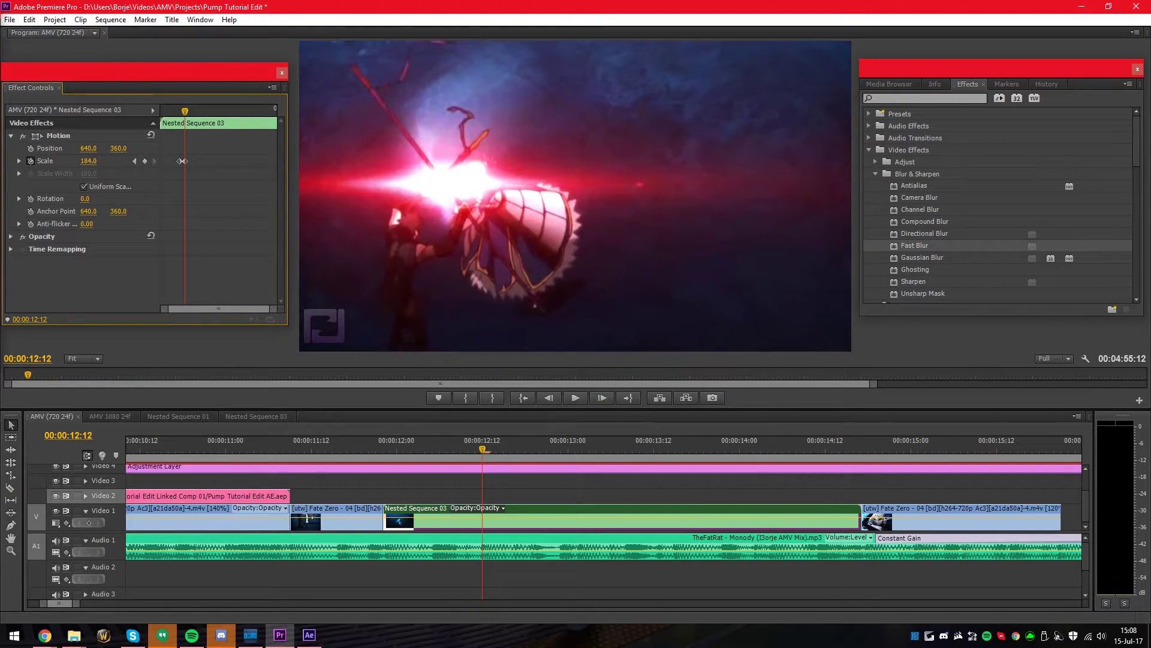
Step: Add a Scale keyframe of 100 at 00:00:12:16 on Nested Sequence 03 to end the pump
{"action": "left_click", "coordinate": [136, 160]}
{"action": "key", "text": "Right"}
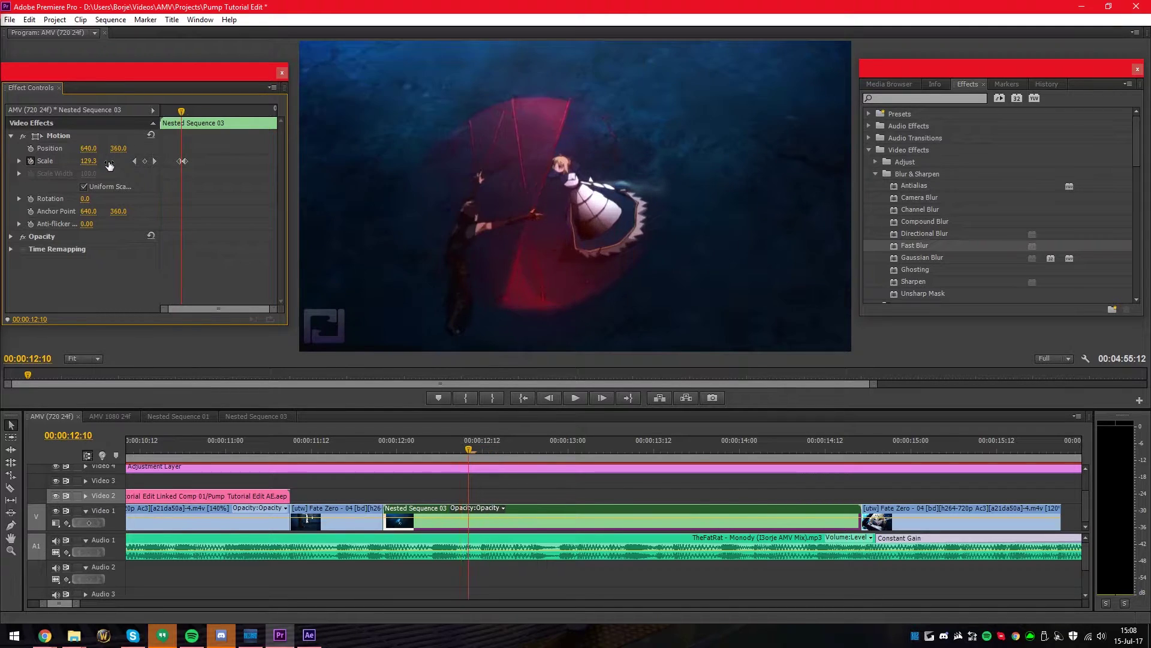
{"action": "key", "text": "Right"}
{"action": "key", "text": "Right"}
{"action": "key", "text": "Right"}
{"action": "key", "text": "Right"}
{"action": "key", "text": "Right"}
{"action": "key", "text": "Right"}
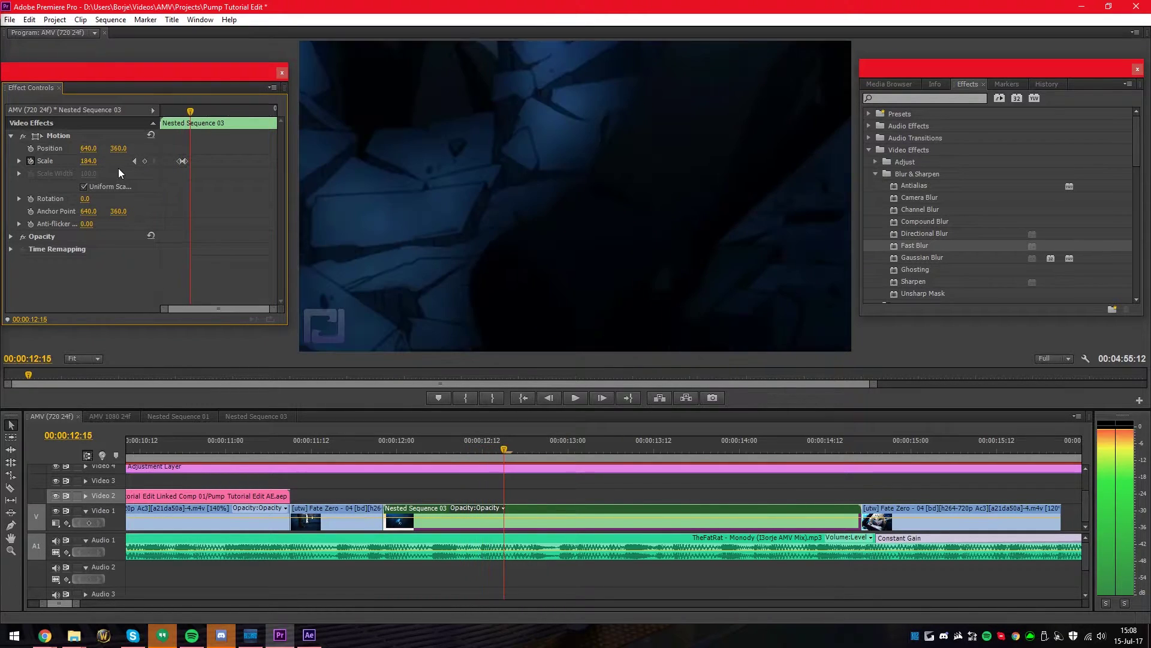
{"action": "left_click", "coordinate": [88, 161]}
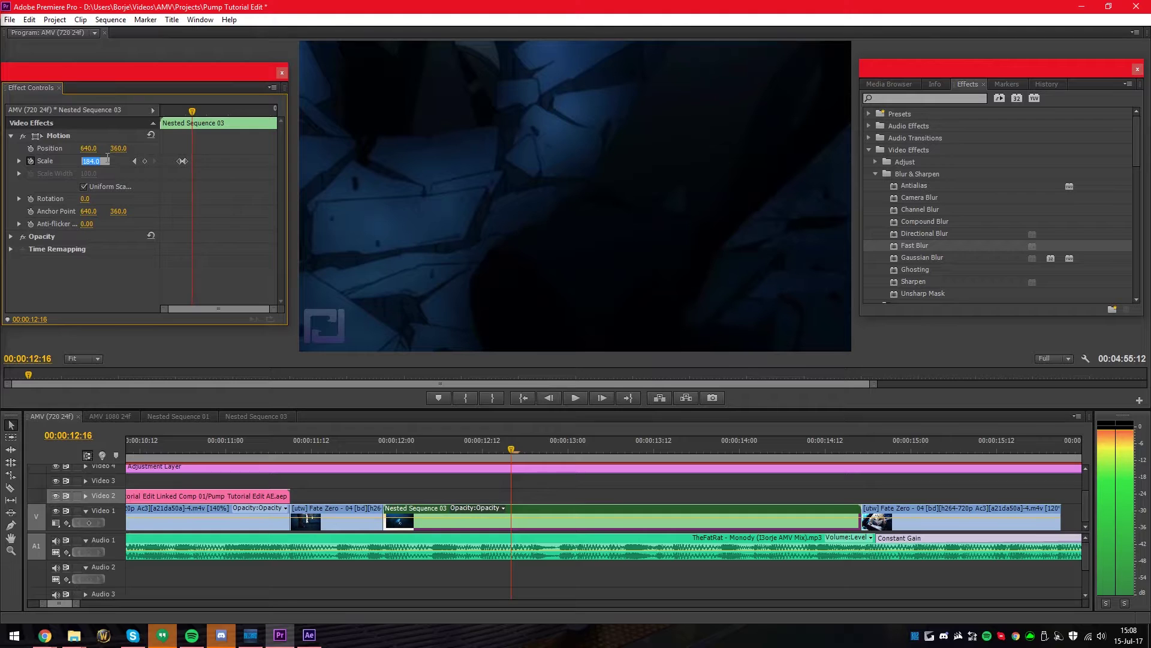
{"action": "type", "text": "100"}
{"action": "key", "text": "Return"}
Step: Play back the Scale pump across the cut in Nested Sequence 03, and return to 00:00:11:21
{"action": "left_click_drag", "start_coordinate": [482, 448], "coordinate": [448, 451]}
{"action": "key", "text": "space"}
{"action": "key", "text": "space"}
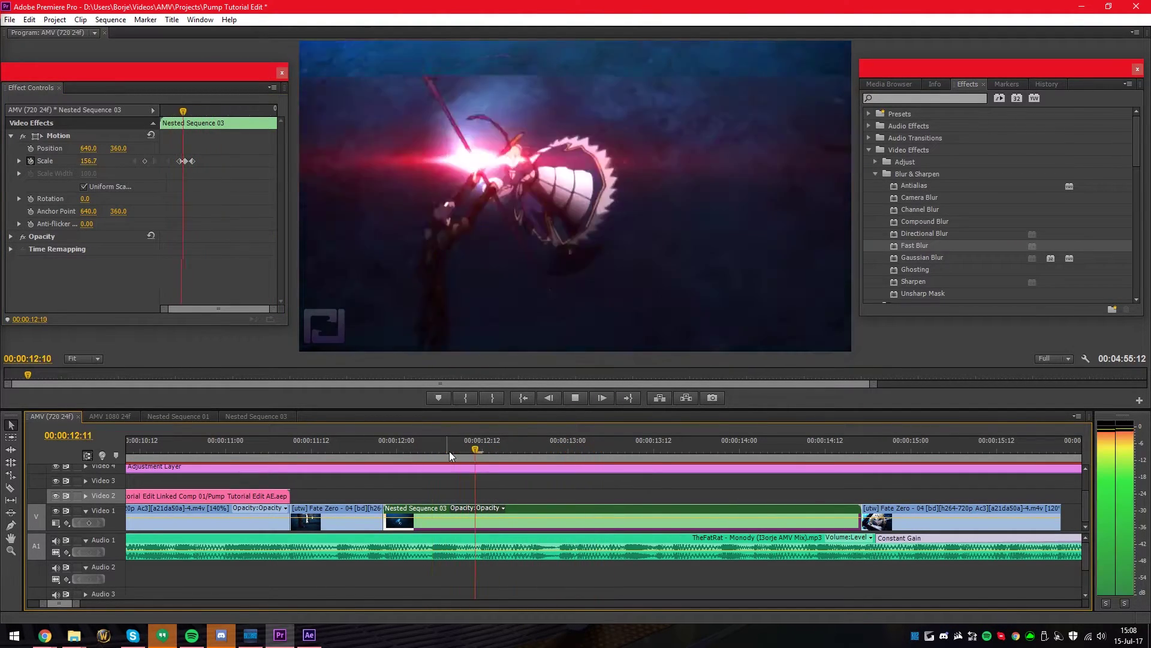
{"action": "left_click", "coordinate": [378, 452]}
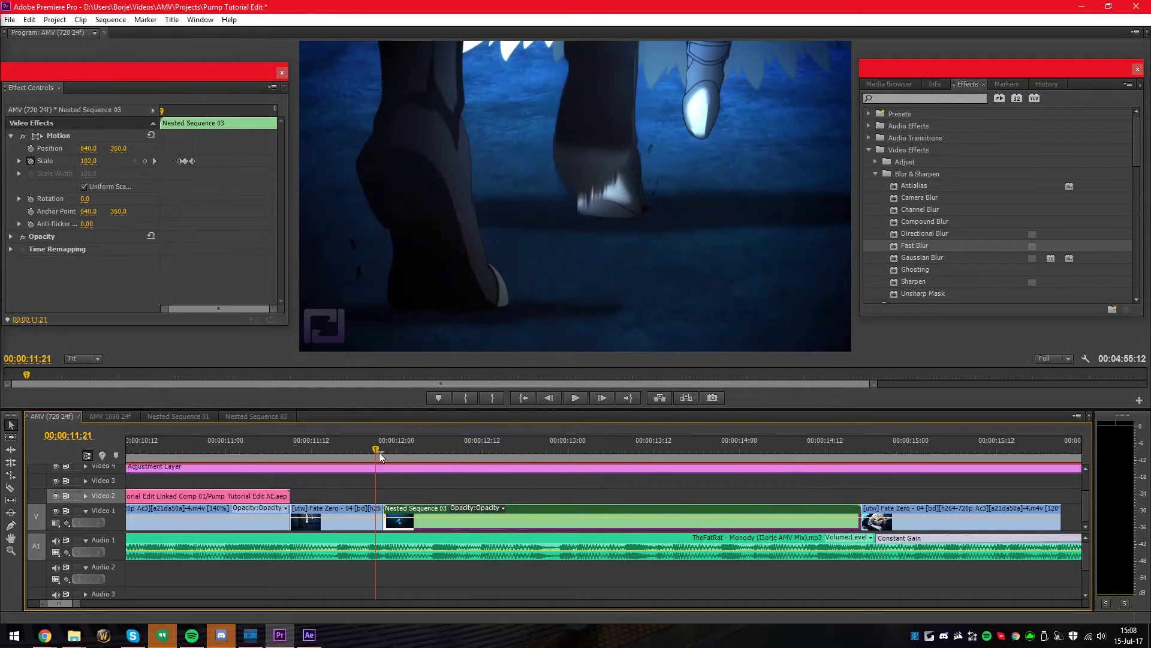
Step: Change the interpolation of the 00:00:12:12 Scale keyframe to Auto Bezier
{"action": "left_click", "coordinate": [490, 451]}
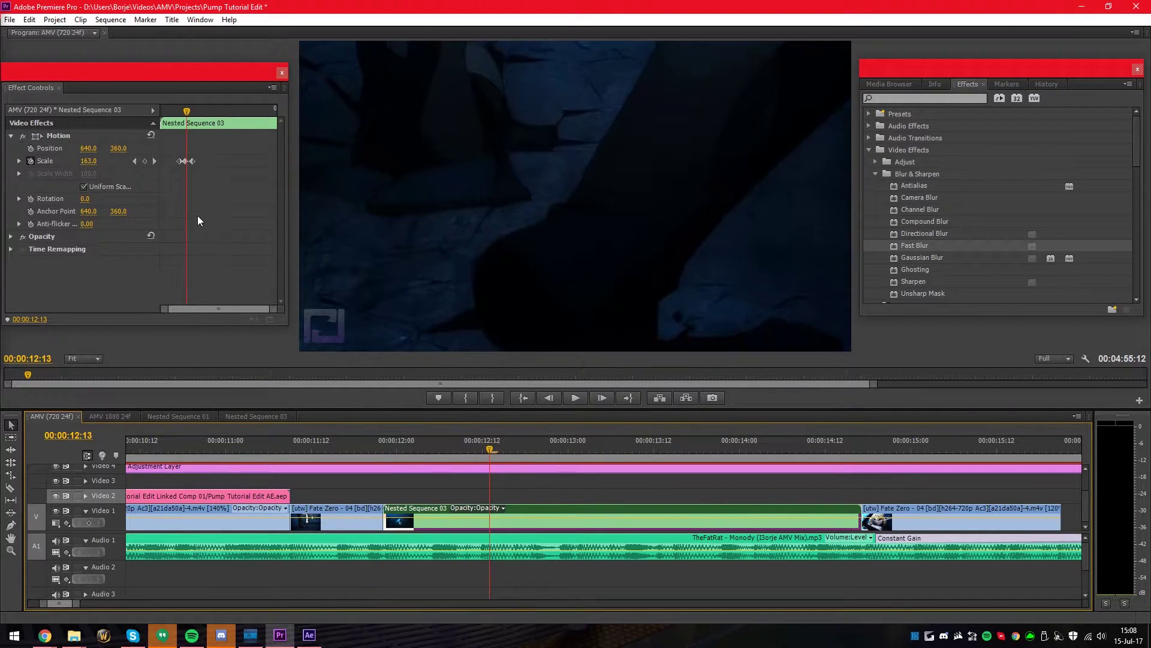
{"action": "key", "text": "Left"}
{"action": "right_click", "coordinate": [186, 167]}
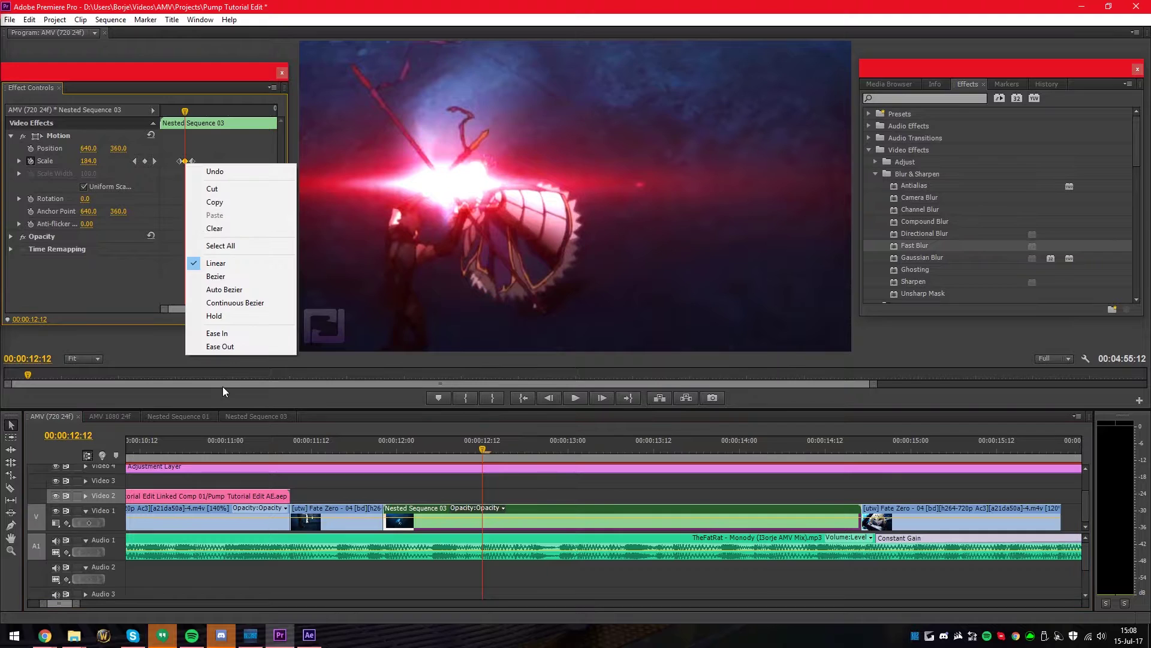
{"action": "left_click", "coordinate": [240, 290]}
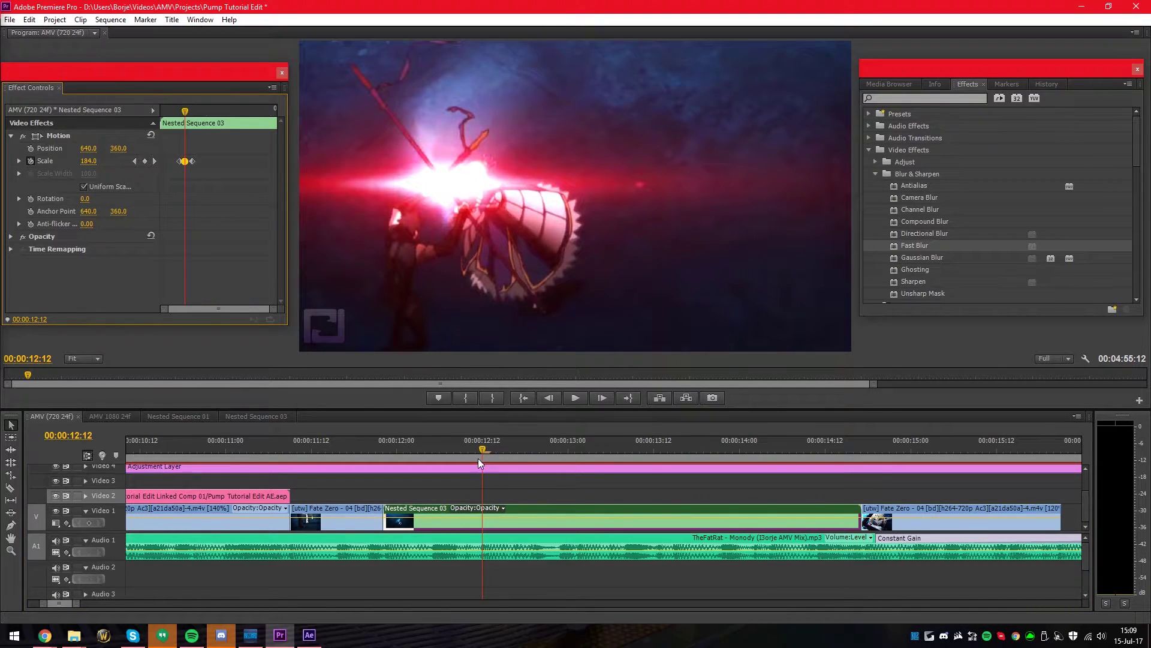
Step: Replay the smoothed pump across the cut, and scrub through it to 00:00:12:16
{"action": "left_click", "coordinate": [437, 448]}
{"action": "key", "text": "space"}
{"action": "left_click", "coordinate": [426, 446]}
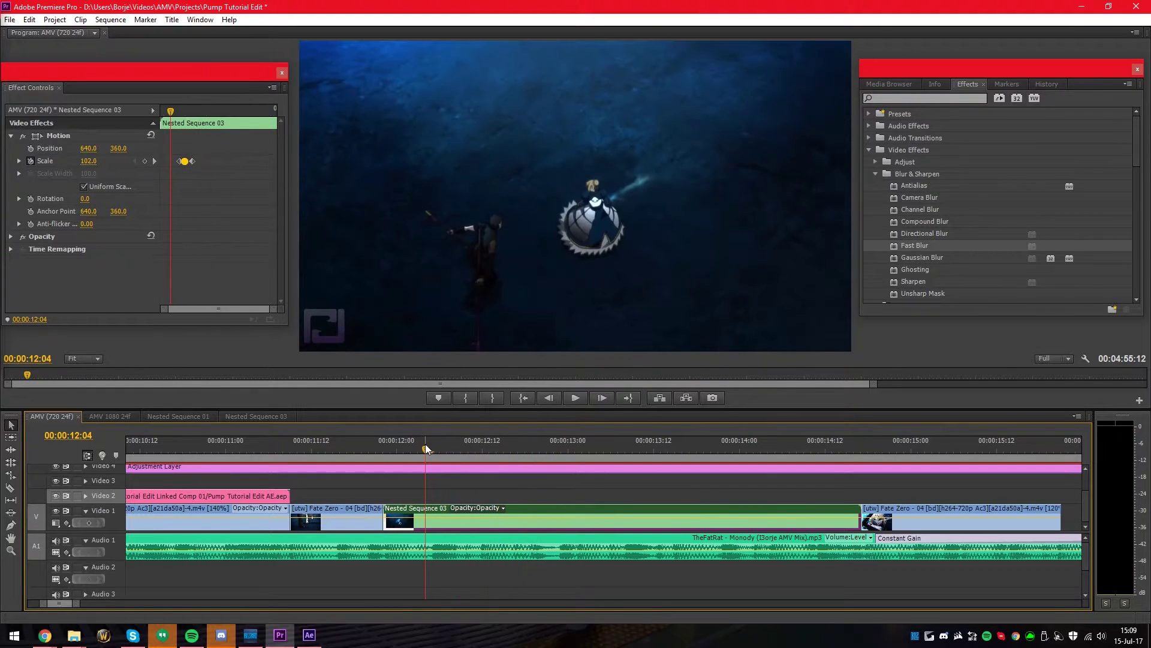
{"action": "left_click_drag", "start_coordinate": [469, 448], "coordinate": [509, 450]}
Step: Undo the Scale pump and the nesting so the two original clips are back on Video 1
{"action": "scroll", "coordinate": [613, 487], "scroll_direction": "down", "scroll_amount": 4, "text": "alt"}
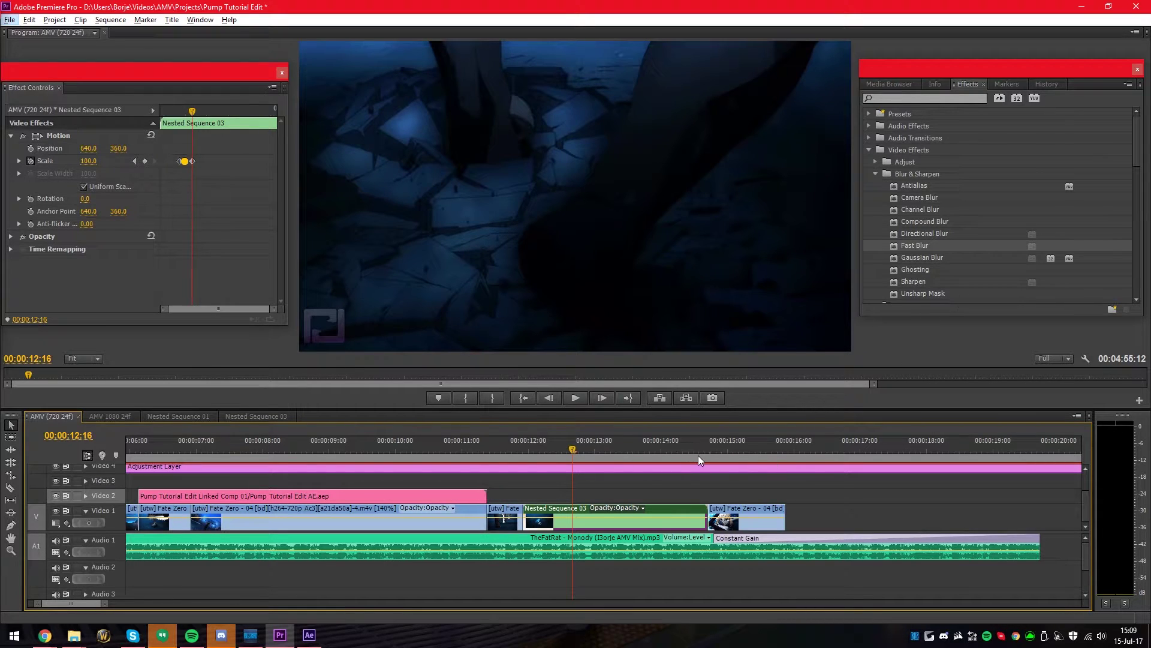
{"action": "key", "text": "ctrl+z"}
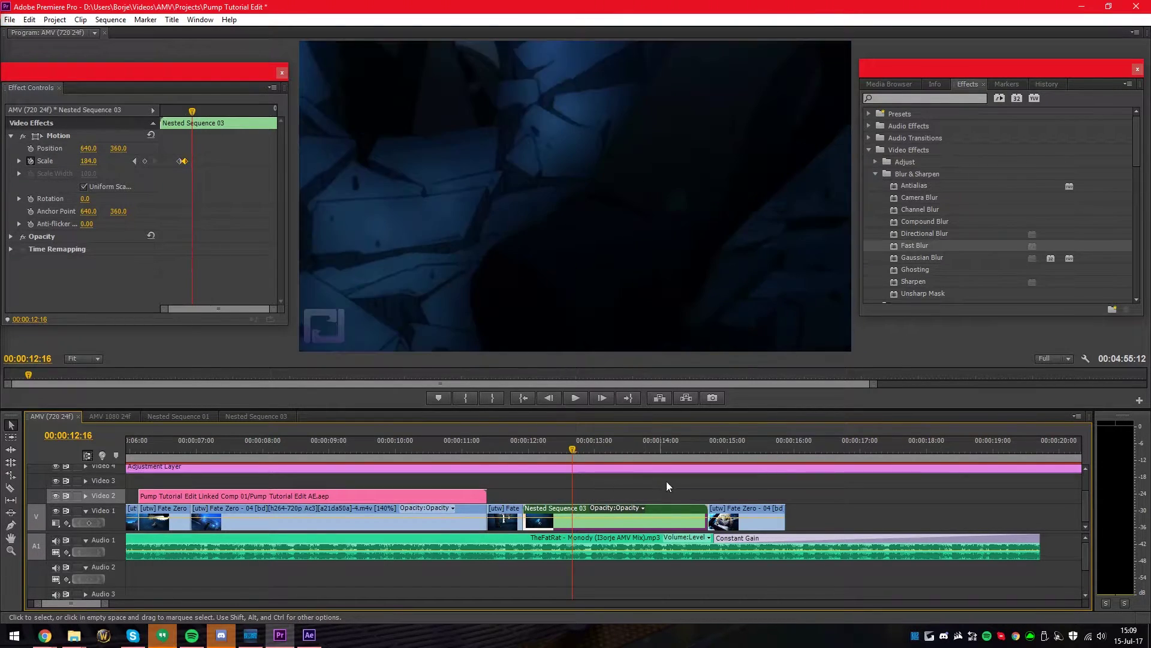
{"action": "key", "text": "ctrl+z"}
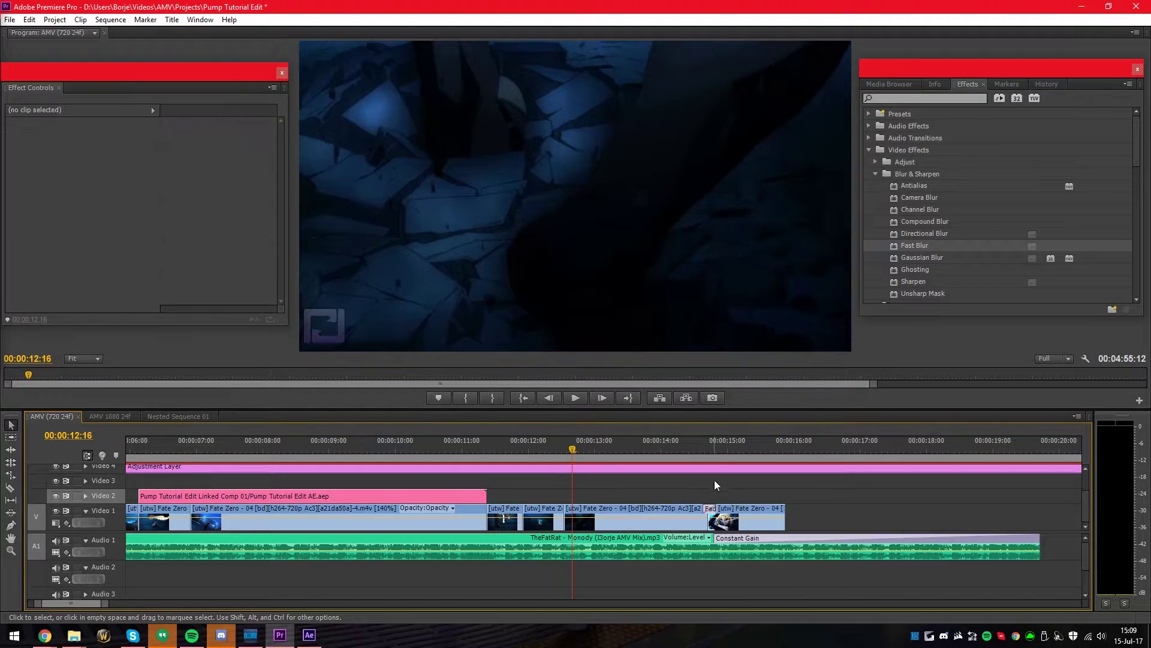
Step: View the frame at 00:00:14:13 before the Fade Out transition with the timeline enlarged around it
{"action": "left_click", "coordinate": [696, 448]}
{"action": "scroll", "coordinate": [730, 512], "scroll_direction": "up", "scroll_amount": 3}
{"action": "scroll", "coordinate": [729, 511], "scroll_direction": "up", "scroll_amount": 2}
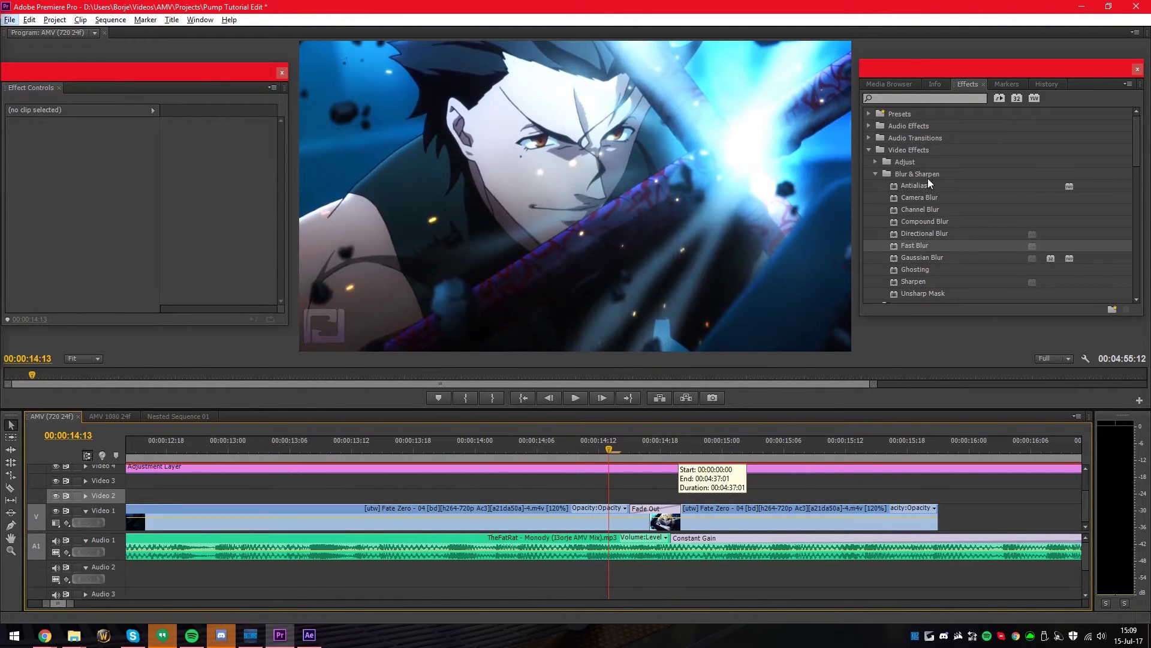
Step: Examine the Universe Transitions Legacy 1.1 effects among the Video Transitions, and go to 00:00:14:11 before the Fade Out transition
{"action": "left_click", "coordinate": [874, 173]}
{"action": "scroll", "coordinate": [948, 260], "scroll_direction": "down", "scroll_amount": 4}
{"action": "scroll", "coordinate": [930, 237], "scroll_direction": "up", "scroll_amount": 4}
{"action": "left_click", "coordinate": [869, 150]}
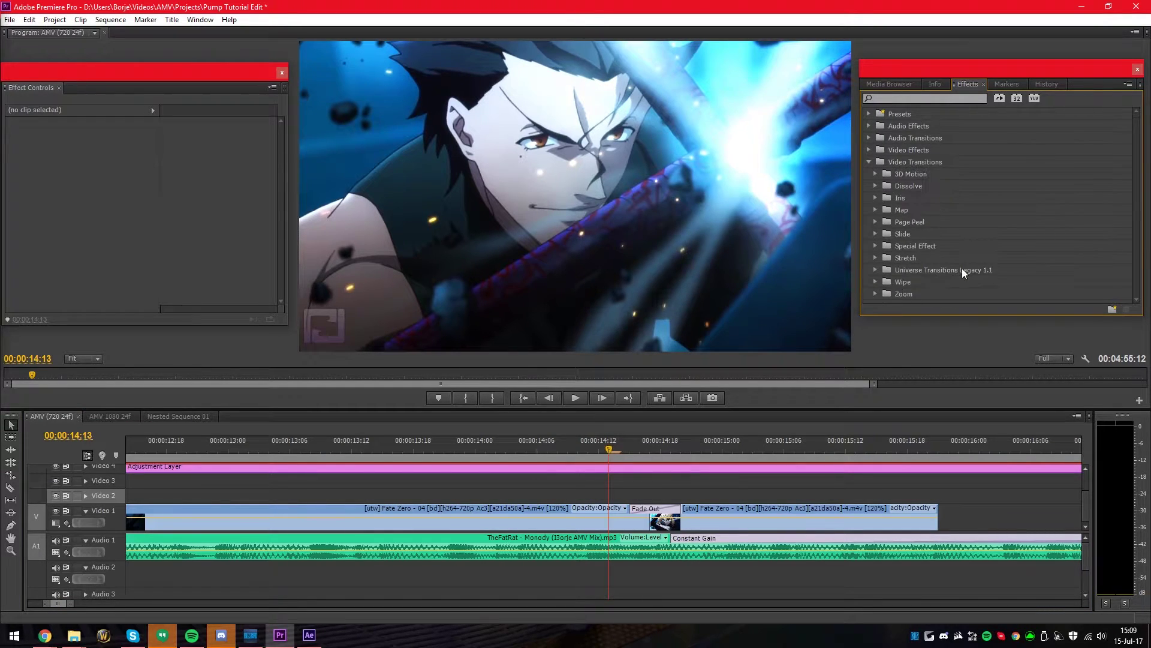
{"action": "left_click", "coordinate": [871, 270]}
{"action": "scroll", "coordinate": [945, 275], "scroll_direction": "down", "scroll_amount": 5}
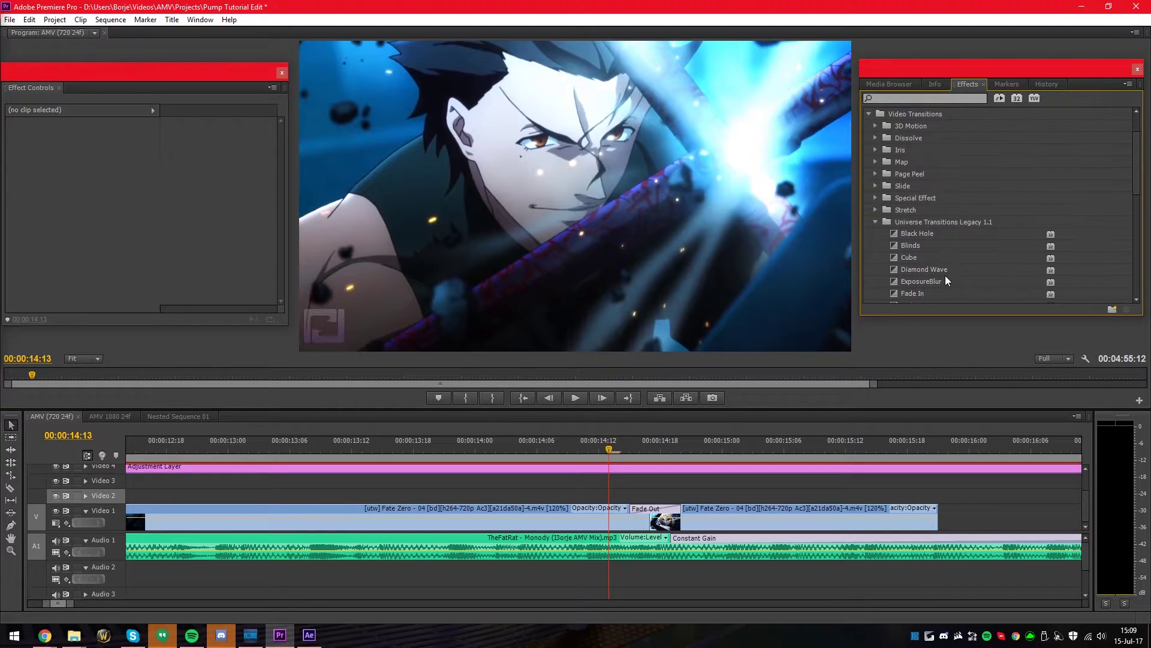
{"action": "mouse_move", "coordinate": [1136, 212]}
{"action": "left_mouse_down"}
{"action": "mouse_move", "coordinate": [1138, 193]}
{"action": "mouse_move", "coordinate": [1137, 232]}
{"action": "left_mouse_up"}
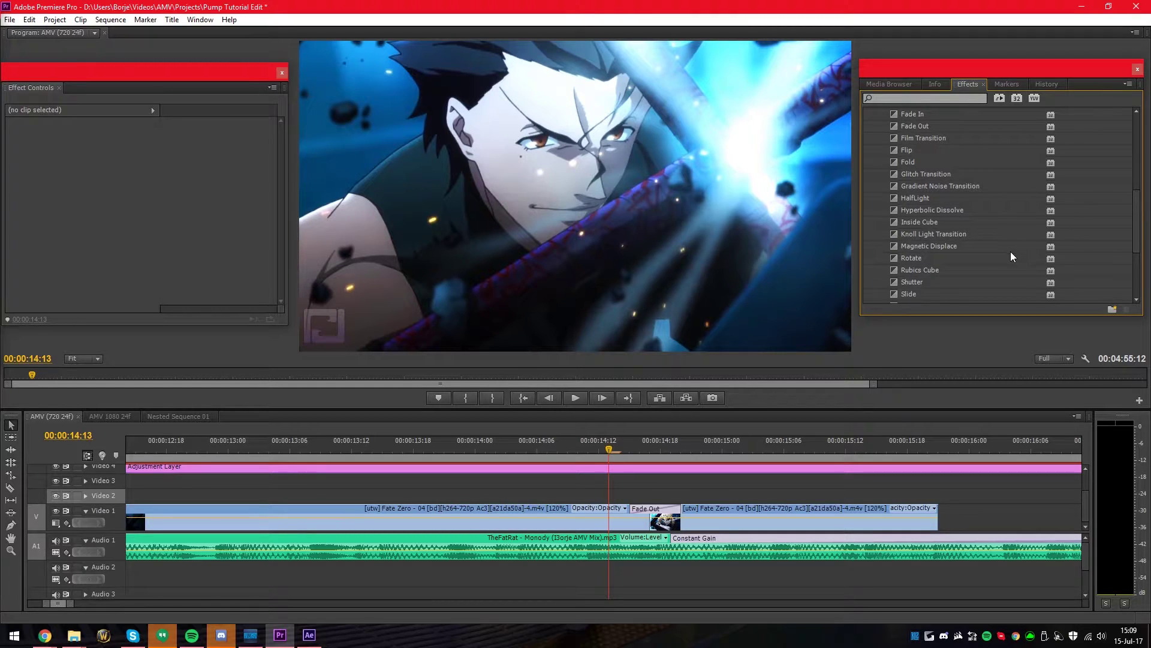
{"action": "scroll", "coordinate": [990, 267], "scroll_direction": "down", "scroll_amount": 5}
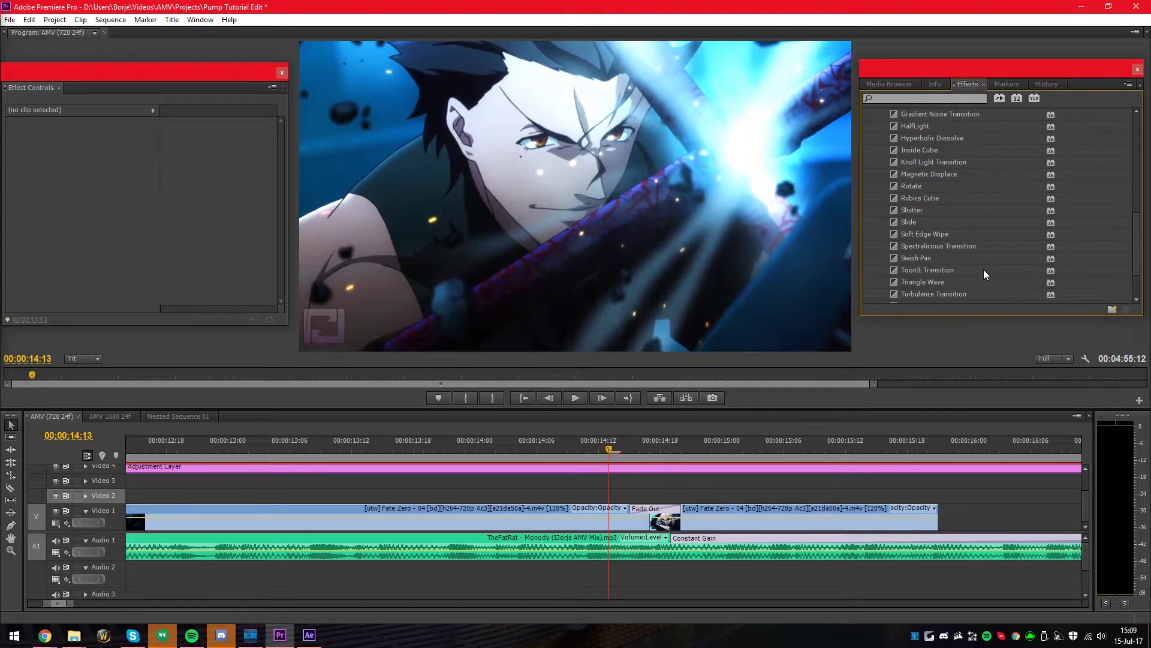
{"action": "scroll", "coordinate": [942, 227], "scroll_direction": "up", "scroll_amount": 8}
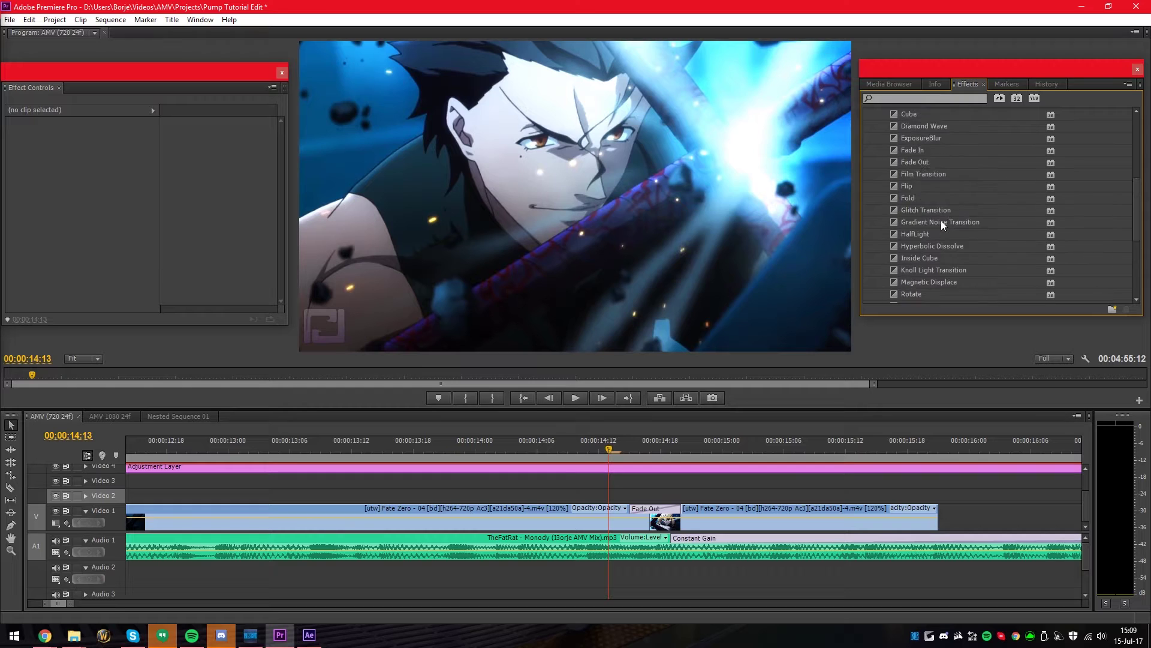
{"action": "scroll", "coordinate": [933, 230], "scroll_direction": "down", "scroll_amount": 3}
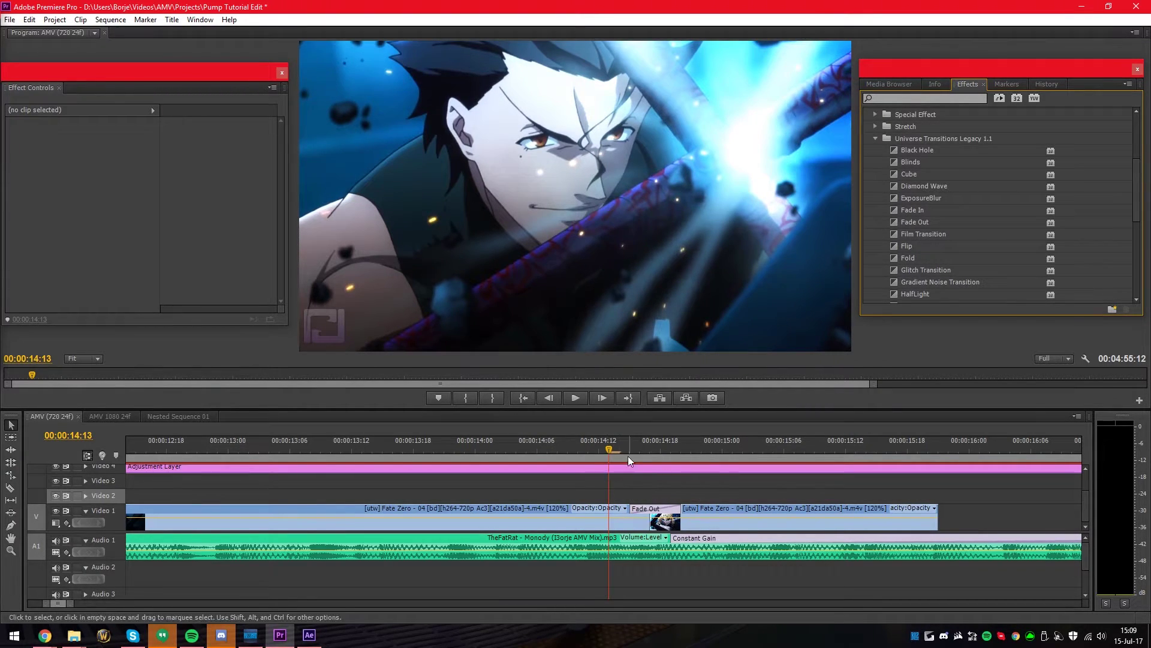
{"action": "left_click", "coordinate": [588, 450]}
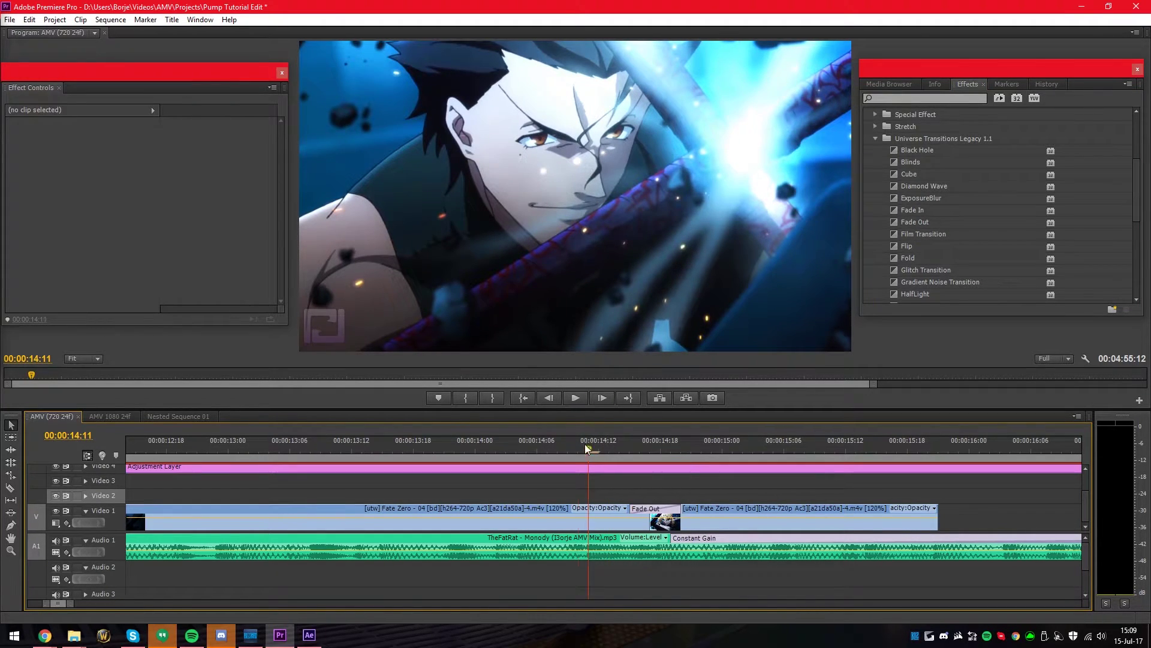
Step: Play the Fade Out transition from 00:00:14:01 and return to just before the cut
{"action": "key", "text": "Left"}
{"action": "left_click", "coordinate": [489, 451]}
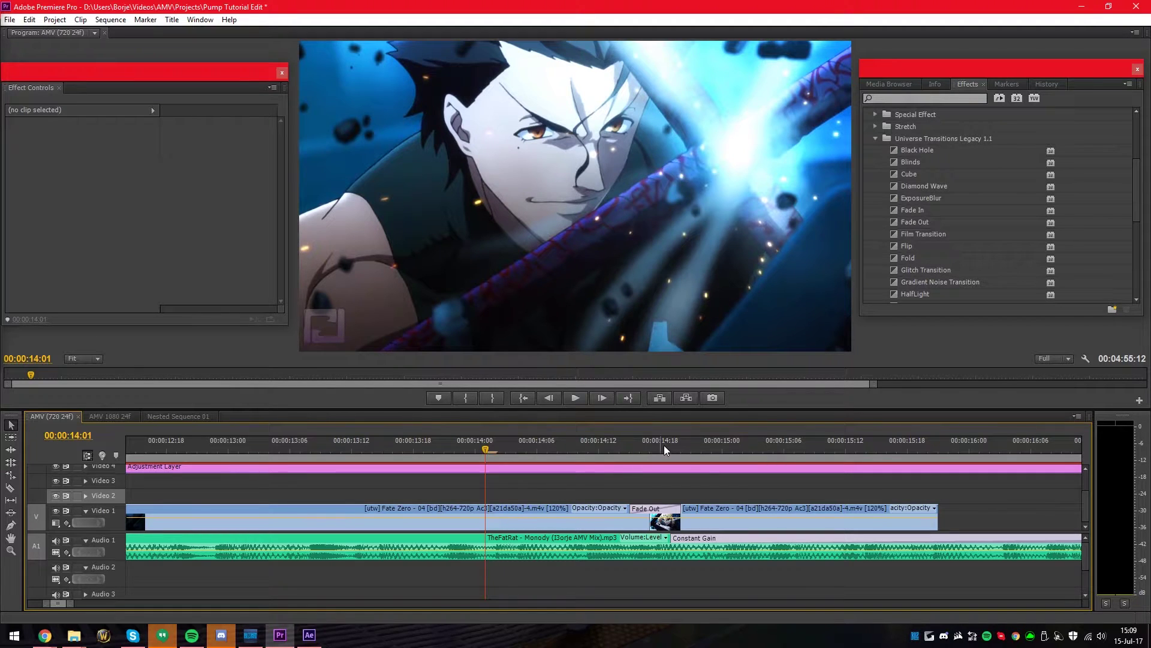
{"action": "key", "text": "space"}
{"action": "left_click_drag", "start_coordinate": [646, 445], "coordinate": [579, 451]}
Step: Replace the Fade Out on the Video 1 cut with the Fade In transition and play it
{"action": "left_click_drag", "start_coordinate": [912, 210], "coordinate": [655, 516]}
{"action": "key", "text": "space"}
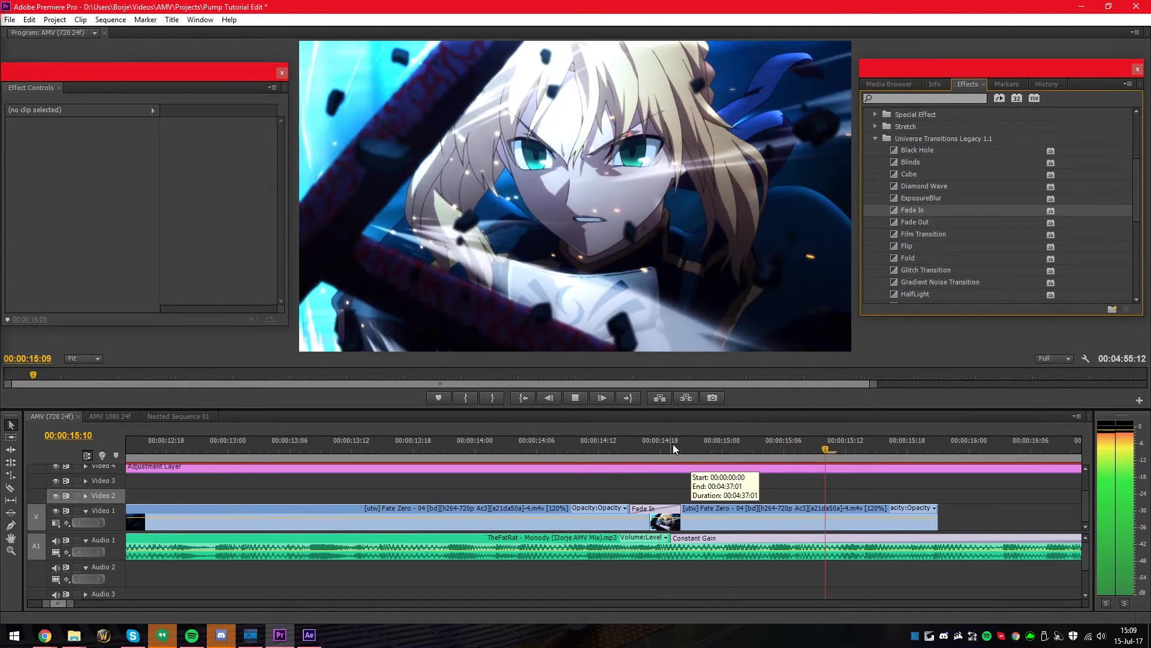
{"action": "key", "text": "space"}
Step: Put the Fade Out transition back on the cut and review it from 00:00:14:11 to 00:00:14:22
{"action": "left_click_drag", "start_coordinate": [914, 223], "coordinate": [627, 480]}
{"action": "left_click", "coordinate": [591, 445]}
{"action": "key", "text": "space"}
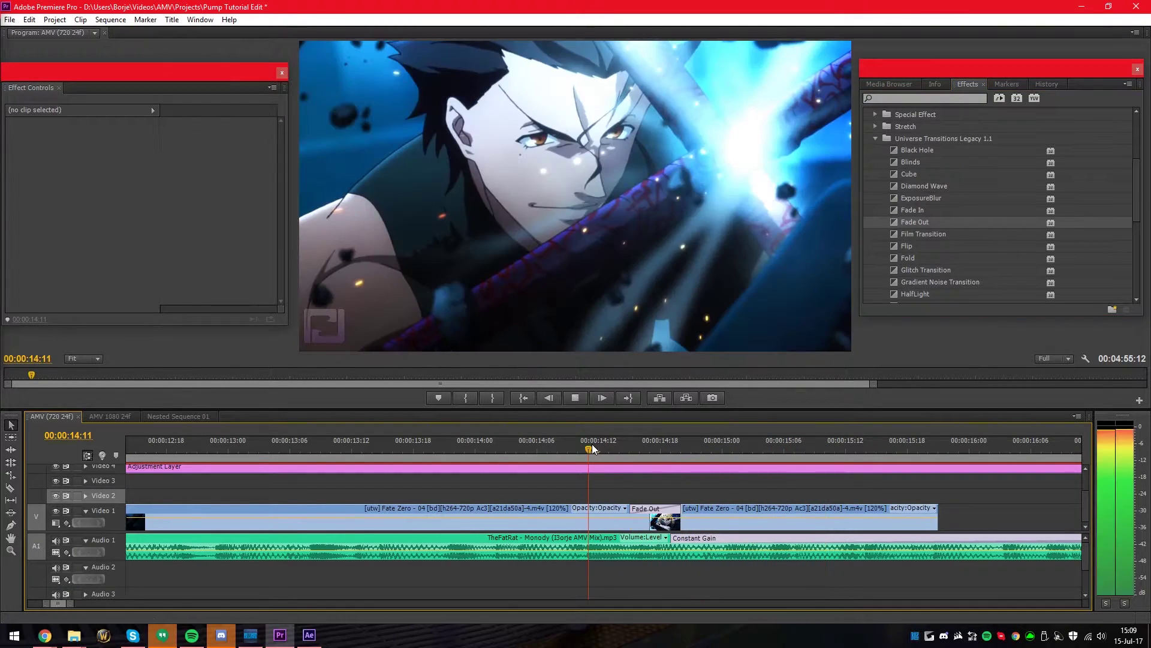
{"action": "left_click", "coordinate": [601, 448]}
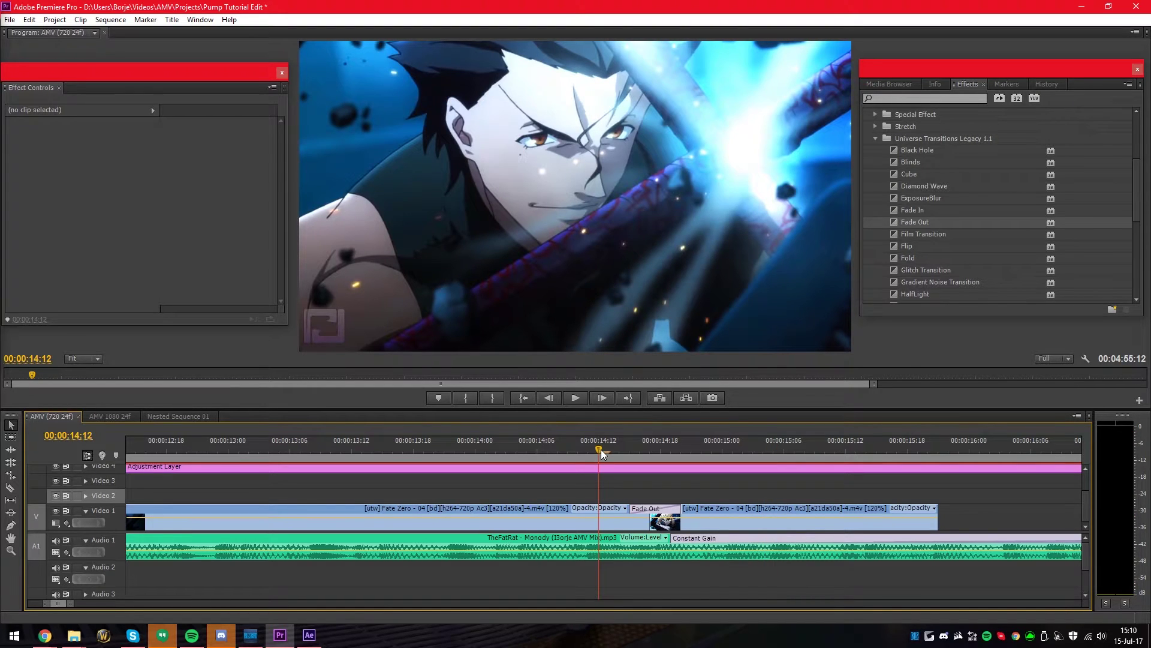
{"action": "left_click_drag", "start_coordinate": [624, 447], "coordinate": [702, 457]}
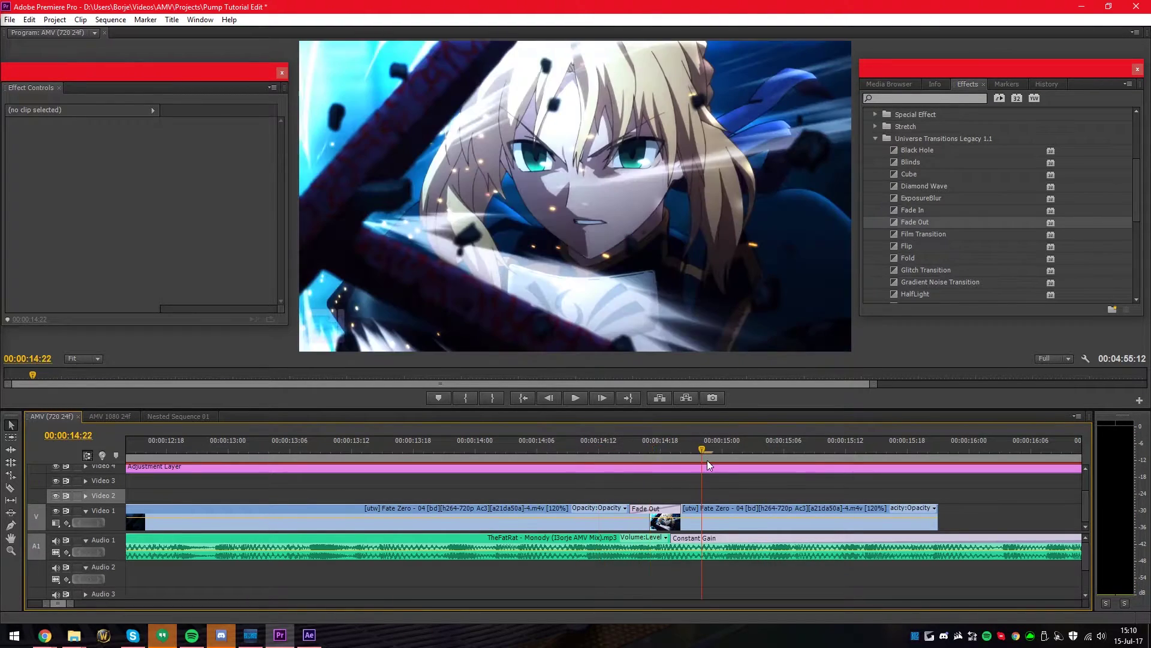
{"action": "left_click", "coordinate": [670, 449]}
Step: Examine the linked comp clip on Video 2 at 00:00:09:05 and the short Video 1 clips that follow it
{"action": "scroll", "coordinate": [741, 465], "scroll_direction": "down", "scroll_amount": 3}
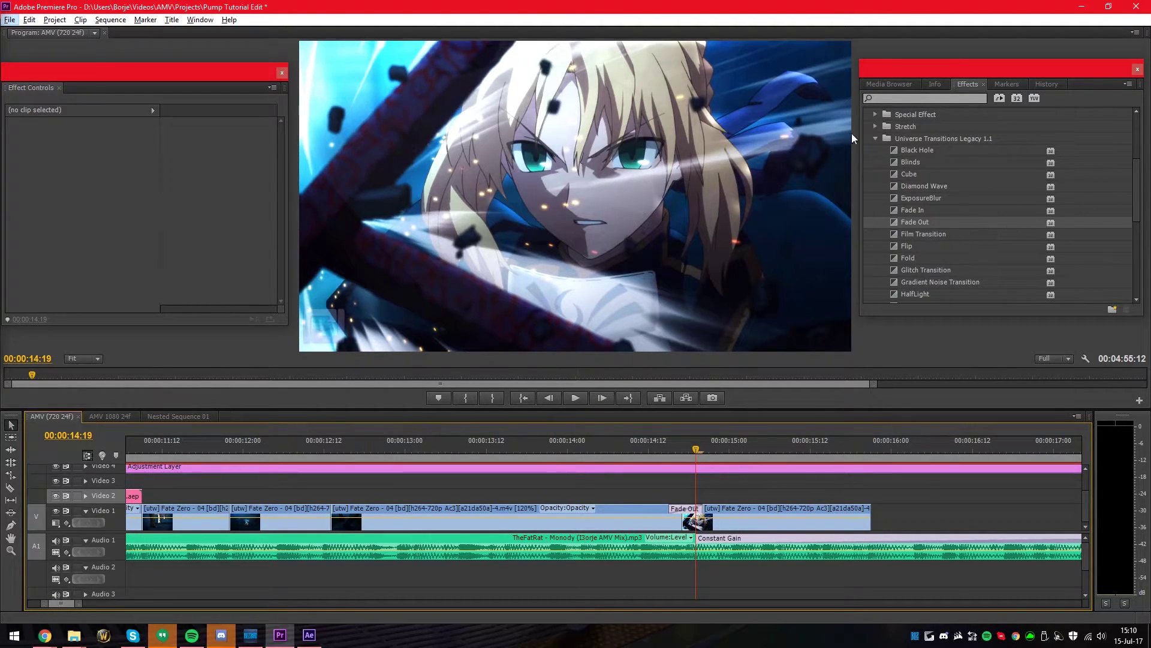
{"action": "scroll", "coordinate": [873, 136], "scroll_direction": "up", "scroll_amount": 5}
{"action": "scroll", "coordinate": [466, 479], "scroll_direction": "down", "scroll_amount": 3}
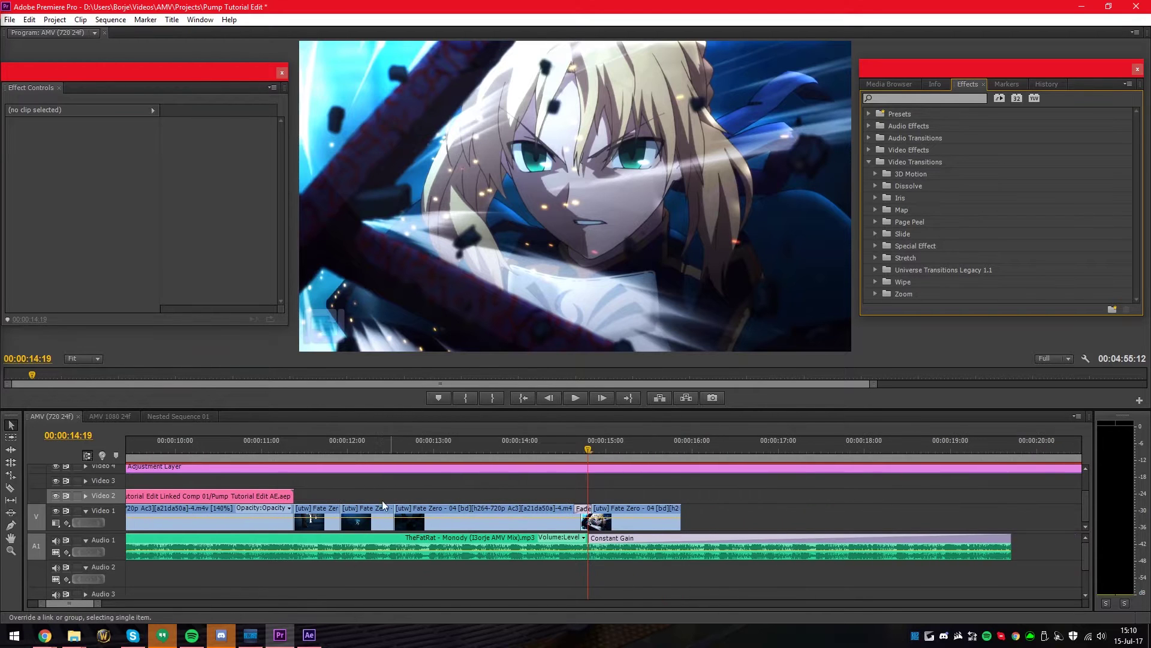
{"action": "left_click_drag", "start_coordinate": [70, 602], "coordinate": [61, 603]}
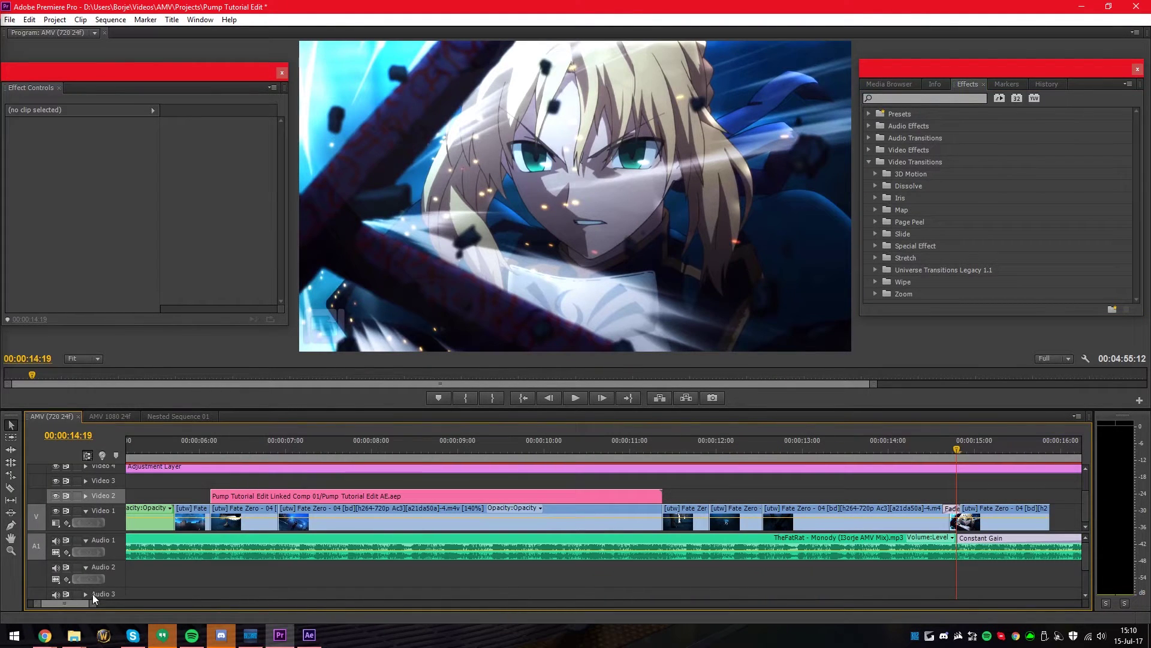
{"action": "left_click", "coordinate": [476, 454]}
{"action": "left_click", "coordinate": [569, 498]}
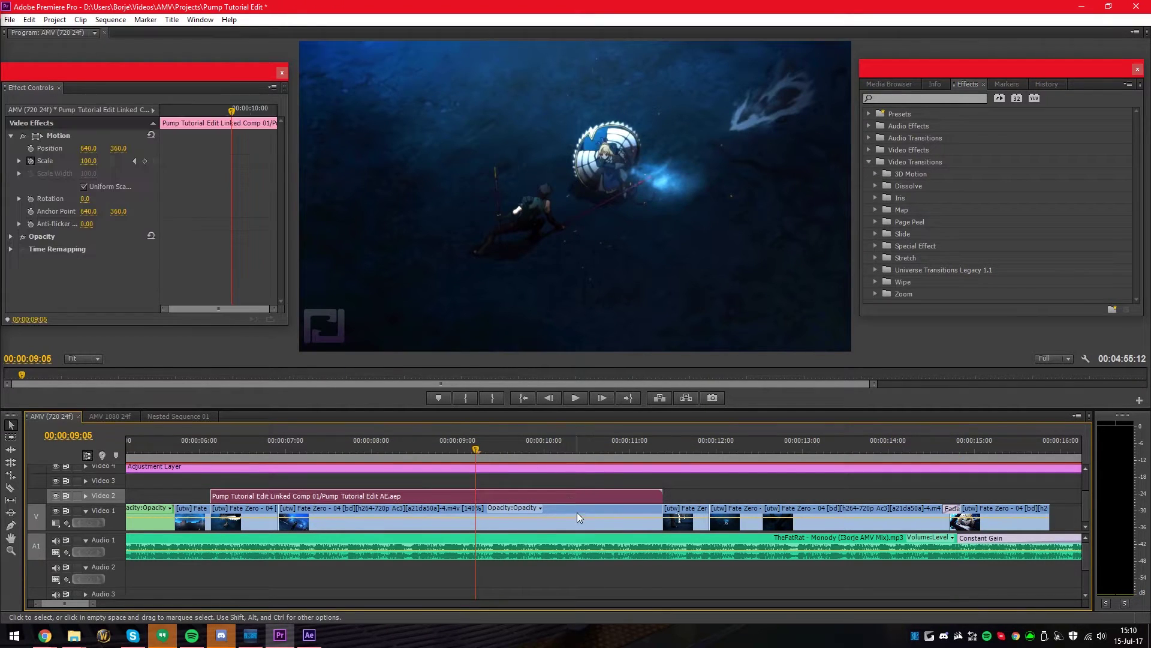
{"action": "left_click_drag", "start_coordinate": [769, 501], "coordinate": [744, 510]}
{"action": "left_click", "coordinate": [755, 467]}
{"action": "left_click", "coordinate": [763, 452]}
{"action": "left_click", "coordinate": [811, 492]}
{"action": "left_click_drag", "start_coordinate": [807, 489], "coordinate": [738, 511]}
Step: Delete the Fade Out transition between the last two clips on Video 1
{"action": "left_click", "coordinate": [859, 452]}
{"action": "scroll", "coordinate": [944, 503], "scroll_direction": "up", "scroll_amount": 3}
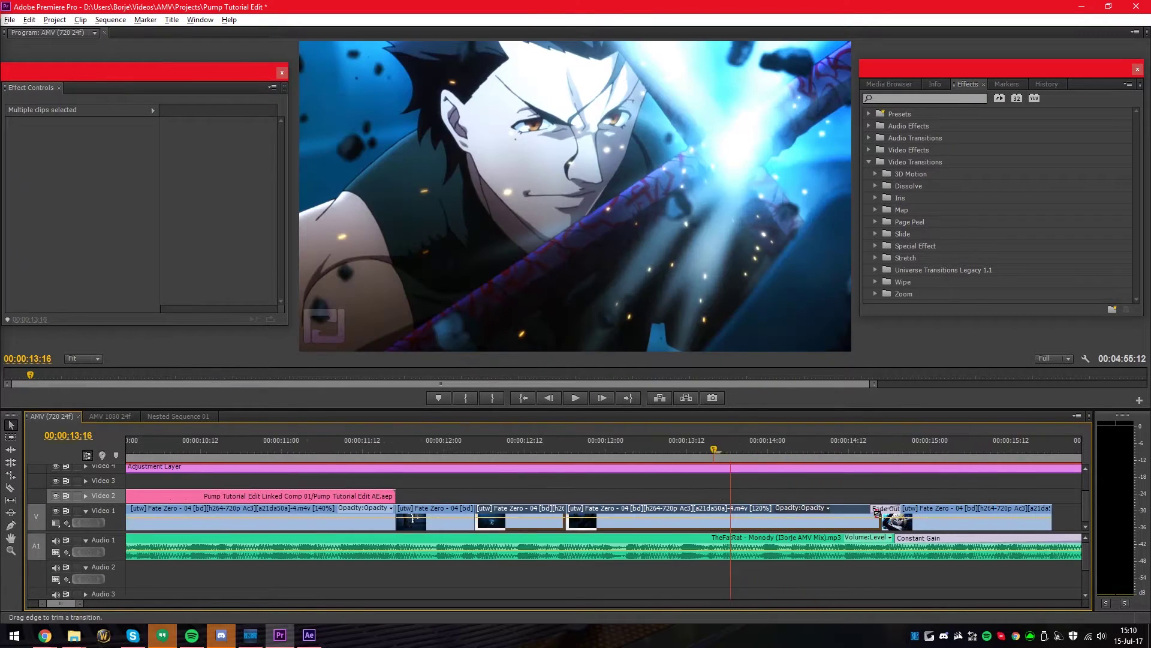
{"action": "left_click", "coordinate": [889, 508]}
{"action": "key", "text": "Delete"}
Step: Split the second-to-last Video 1 clip at 00:00:13:12
{"action": "left_click_drag", "start_coordinate": [874, 460], "coordinate": [666, 451]}
{"action": "key", "text": "c"}
{"action": "left_click", "coordinate": [667, 516]}
{"action": "key", "text": "v"}
Step: Replace the two clips after 00:00:13:12 with an After Effects composition and view it in After Effects at 0:00:01:03
{"action": "scroll", "coordinate": [792, 561], "scroll_direction": "down", "scroll_amount": 3}
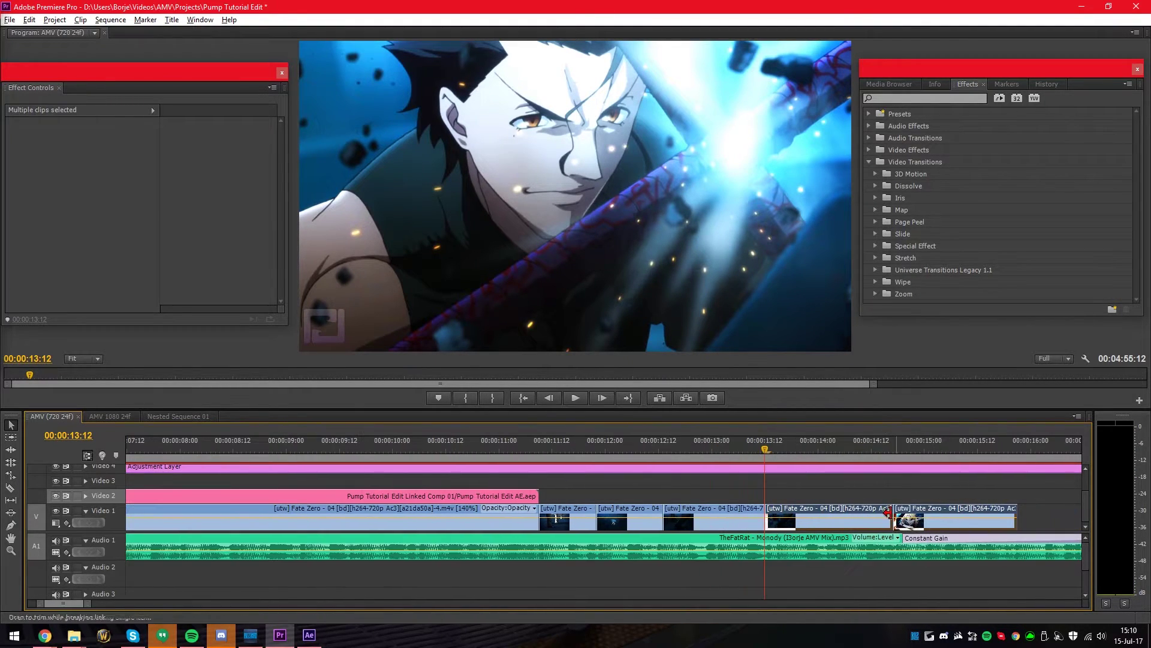
{"action": "right_click", "coordinate": [937, 509]}
{"action": "left_click", "coordinate": [979, 497]}
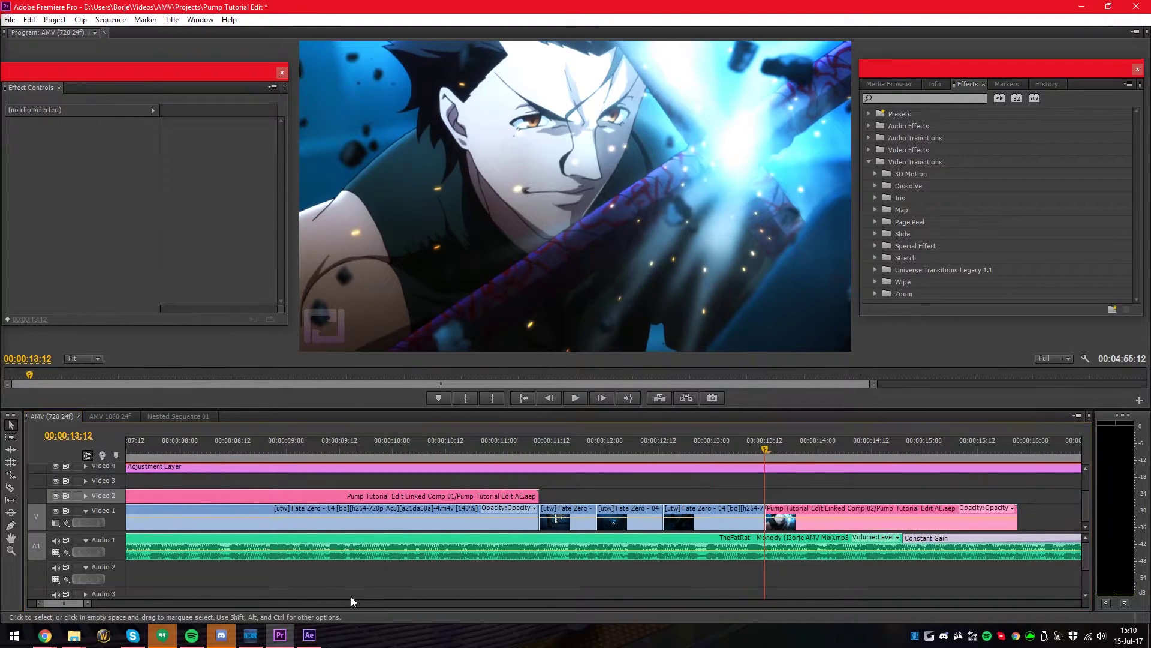
{"action": "left_click", "coordinate": [309, 635]}
{"action": "left_click_drag", "start_coordinate": [655, 447], "coordinate": [663, 449]}
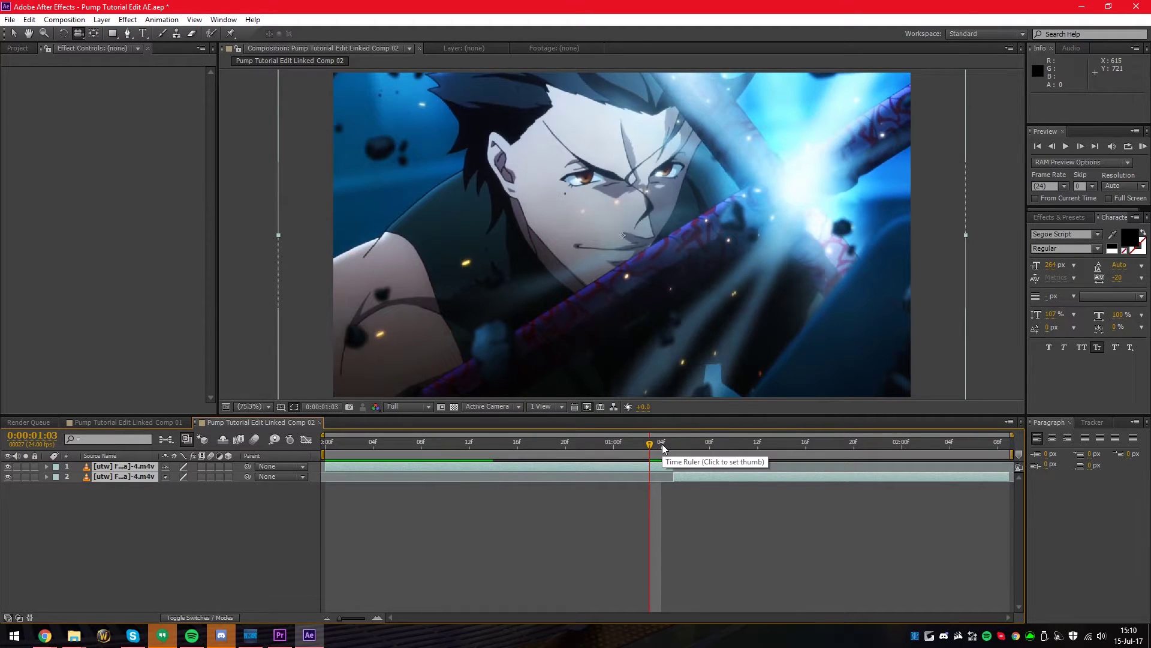
Step: Examine the two layers around the cut in Pump Tutorial Edit Linked Comp 02, comparing them with the Premiere Pro timeline
{"action": "left_click", "coordinate": [297, 524]}
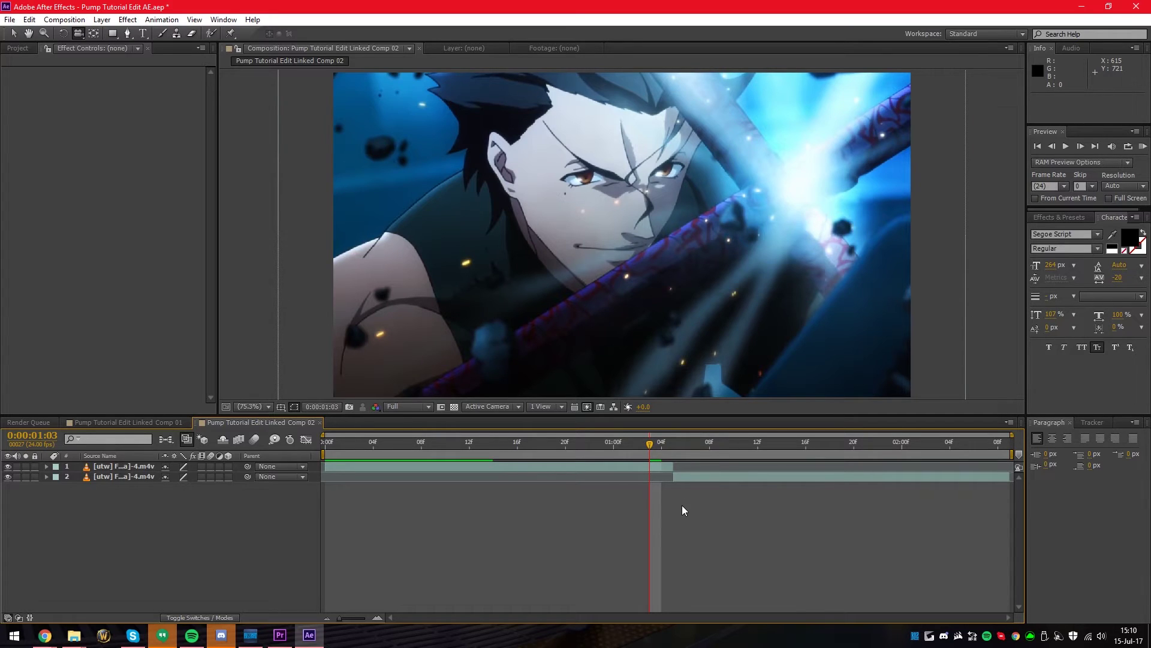
{"action": "scroll", "coordinate": [684, 510], "scroll_direction": "up", "scroll_amount": 2}
{"action": "key", "text": "alt+Tab"}
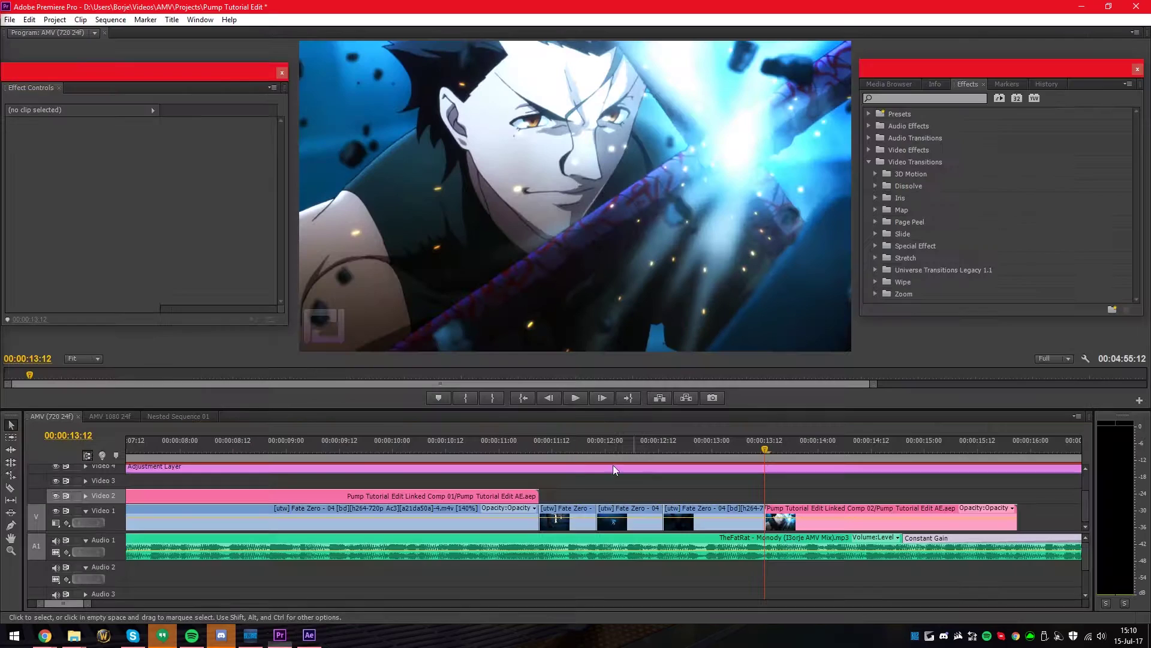
{"action": "key", "text": "alt+Tab"}
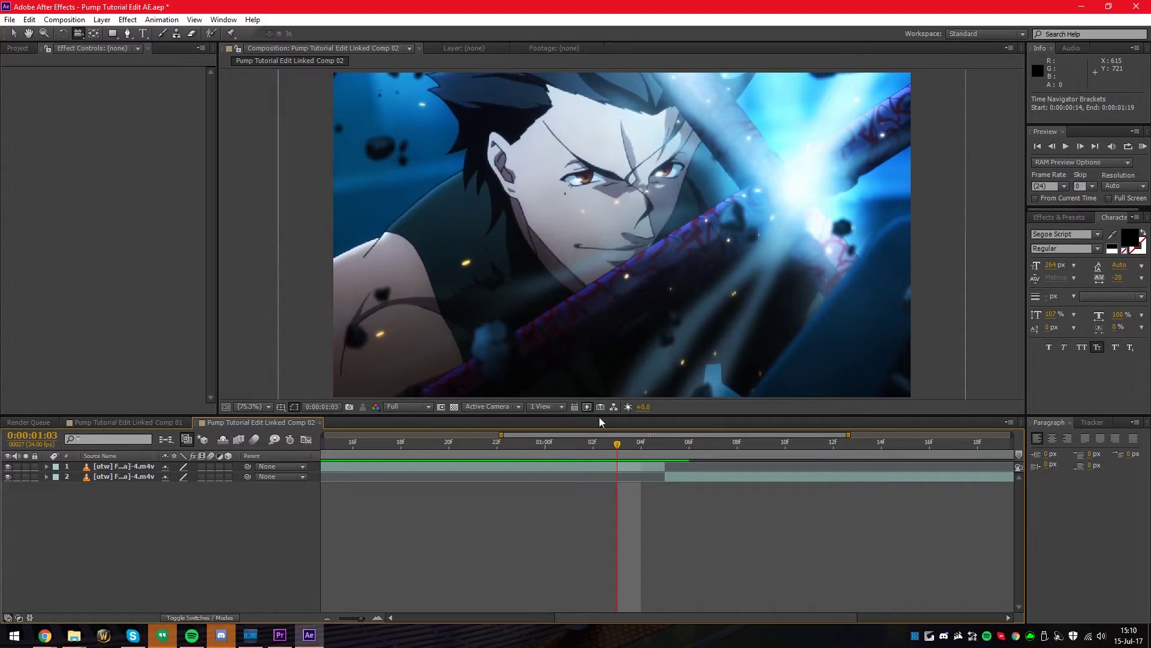
{"action": "left_click", "coordinate": [626, 469]}
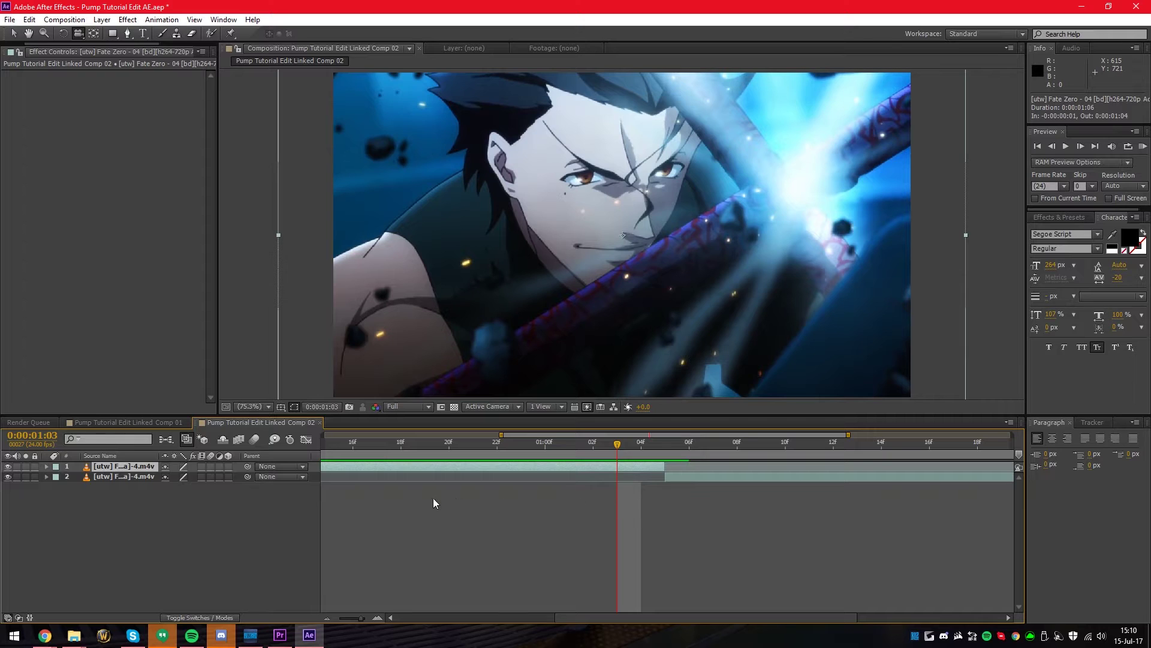
{"action": "left_click_drag", "start_coordinate": [284, 498], "coordinate": [126, 468]}
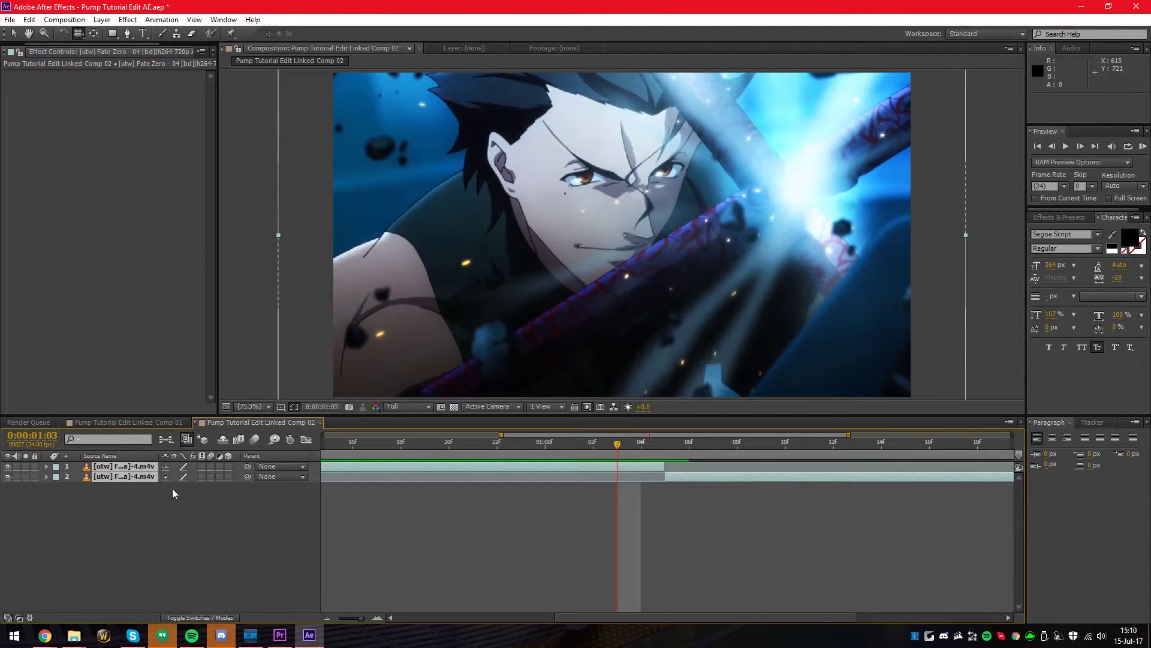
{"action": "key", "text": "alt+Tab"}
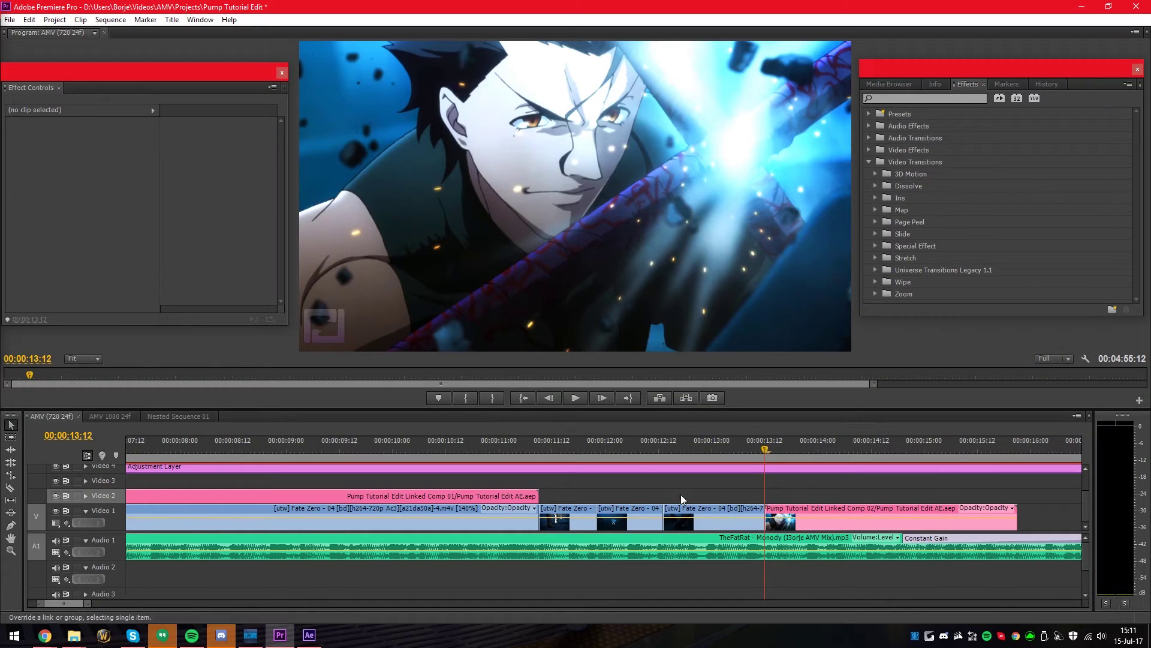
{"action": "key", "text": "alt+Tab"}
{"action": "key", "text": "alt+Tab"}
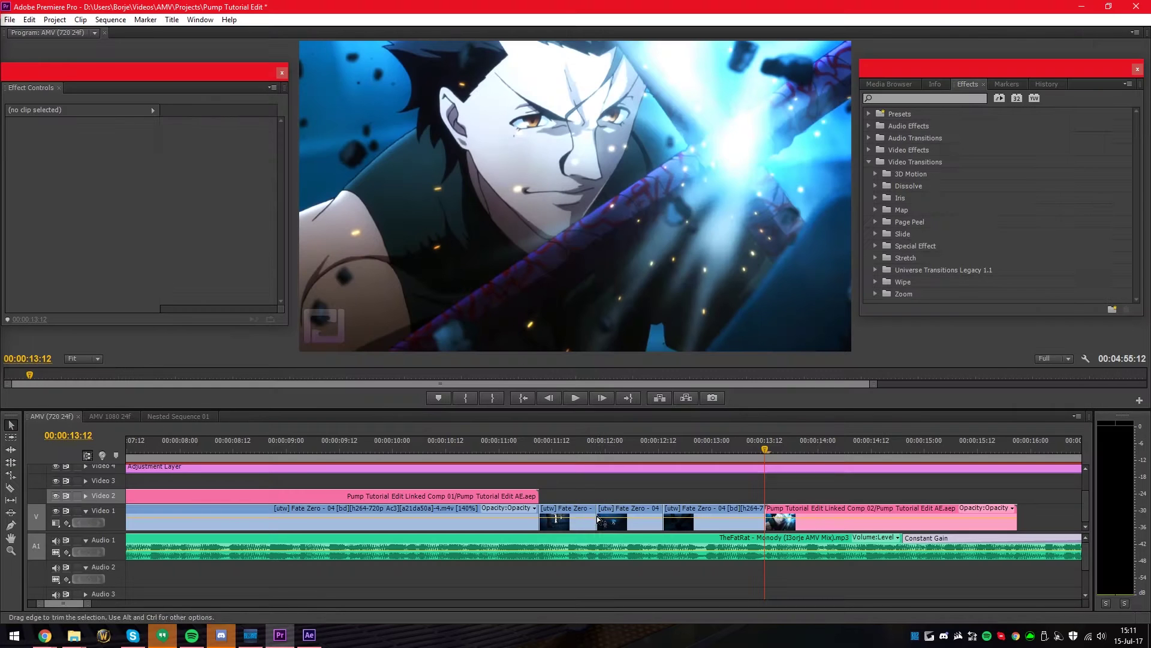
Step: Copy the second clip from Nested Sequence 01 and paste it on Video 2 of AMV (720 24f), past the last clip
{"action": "left_click", "coordinate": [301, 497]}
{"action": "left_click_drag", "start_coordinate": [88, 604], "coordinate": [79, 604]}
{"action": "double_click", "coordinate": [355, 508]}
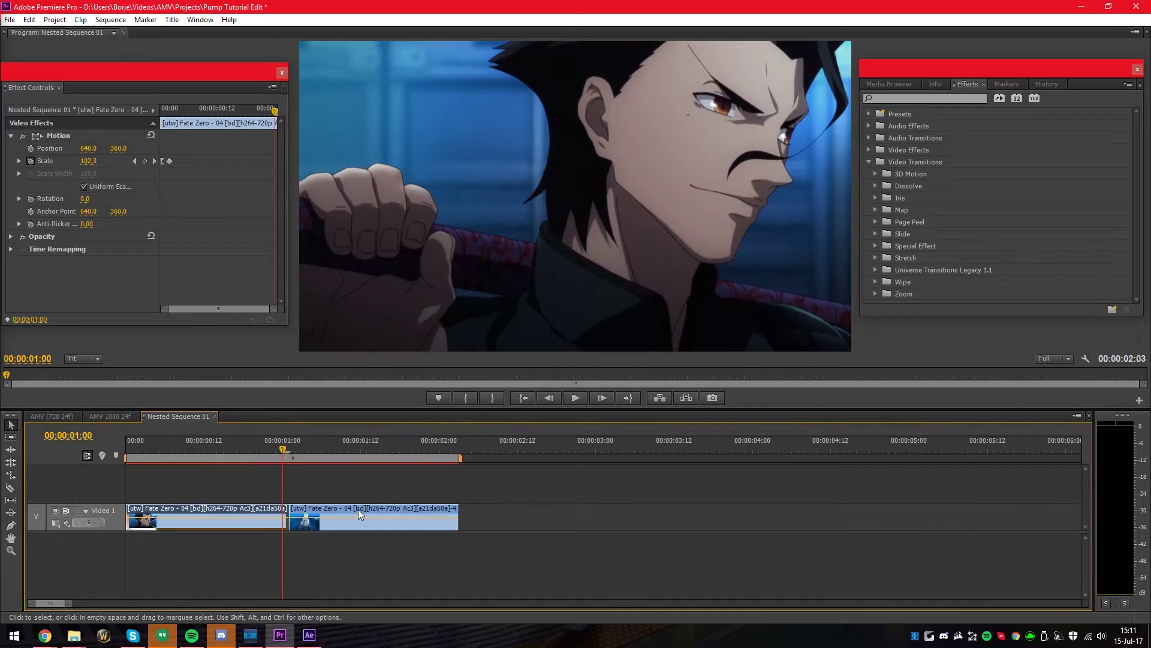
{"action": "left_click", "coordinate": [381, 444]}
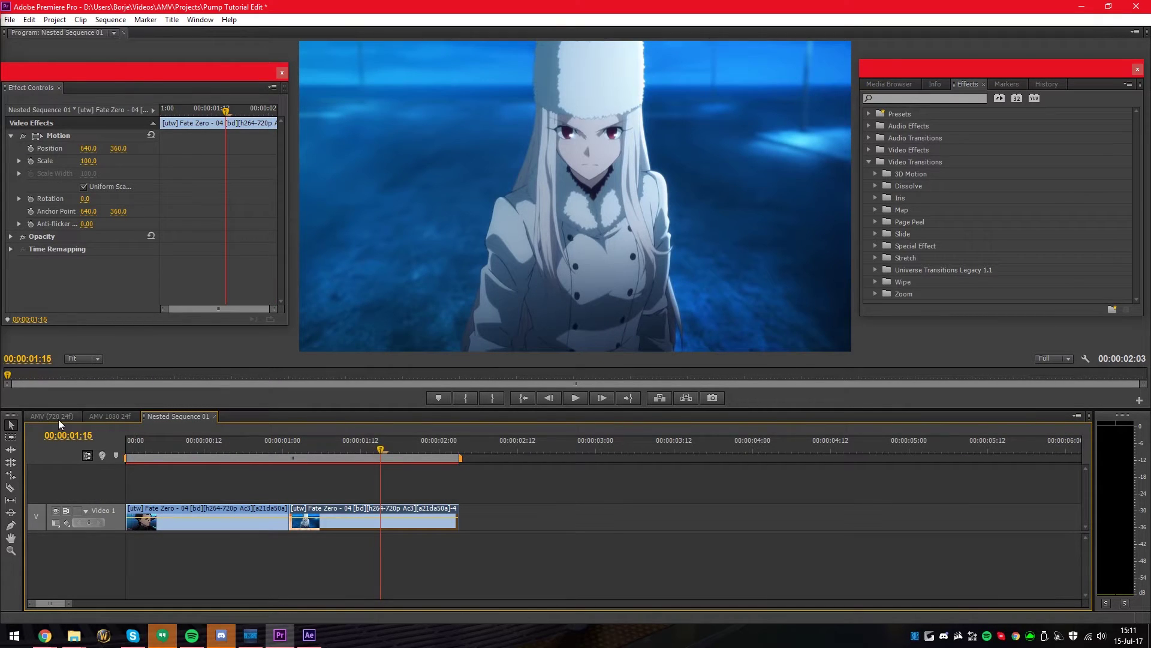
{"action": "left_click", "coordinate": [59, 419]}
{"action": "left_click_drag", "start_coordinate": [724, 448], "coordinate": [766, 451]}
{"action": "key", "text": "ctrl+v"}
{"action": "left_click", "coordinate": [754, 447]}
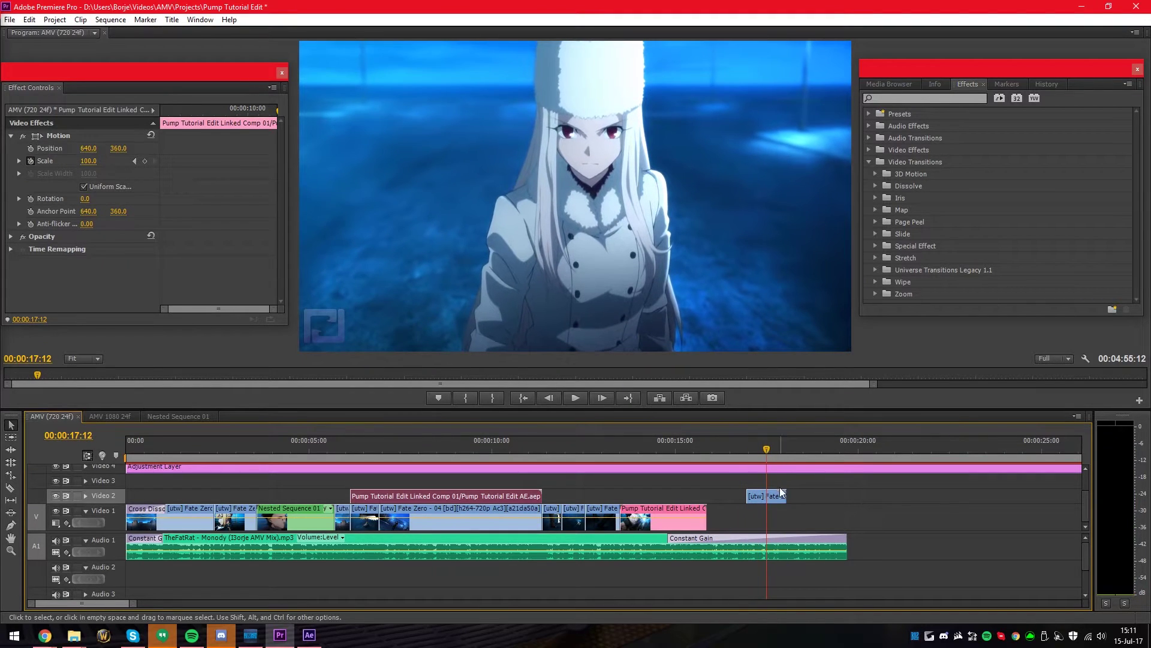
Step: Replace the pasted Video 2 clip with an After Effects composition
{"action": "left_click", "coordinate": [772, 499]}
{"action": "scroll", "coordinate": [770, 498], "scroll_direction": "up", "scroll_amount": 2}
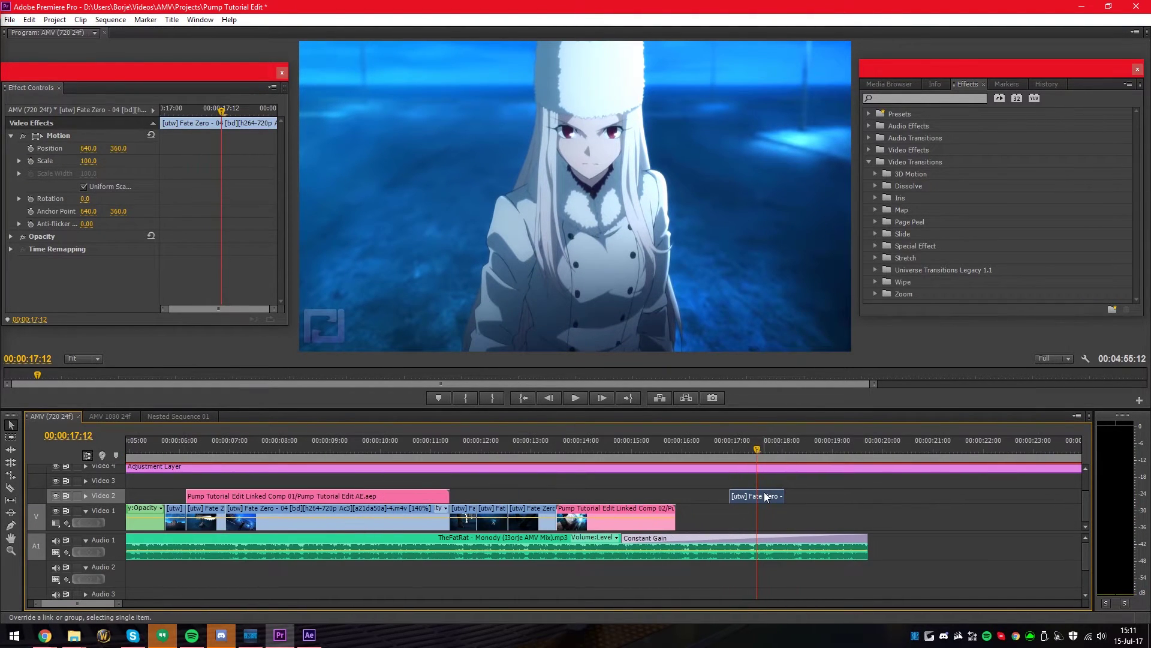
{"action": "right_click", "coordinate": [767, 497]}
{"action": "left_click", "coordinate": [801, 458]}
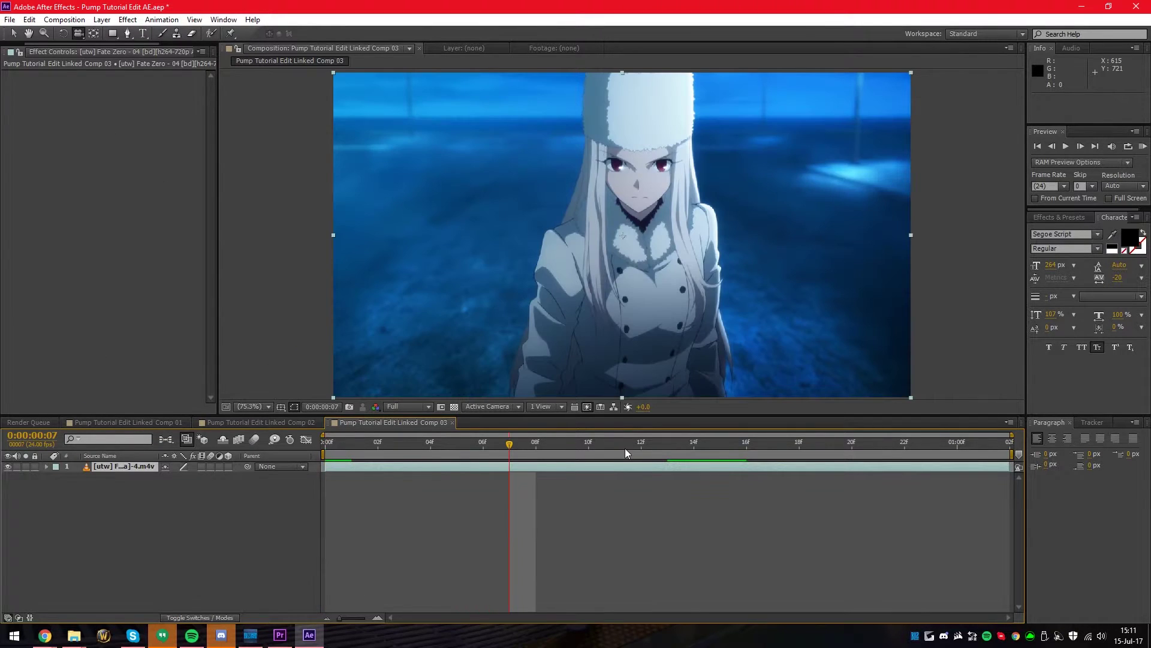
Step: Add a Scale keyframe of 183% to the clip layer at 0:00:00:07
{"action": "key", "text": "s"}
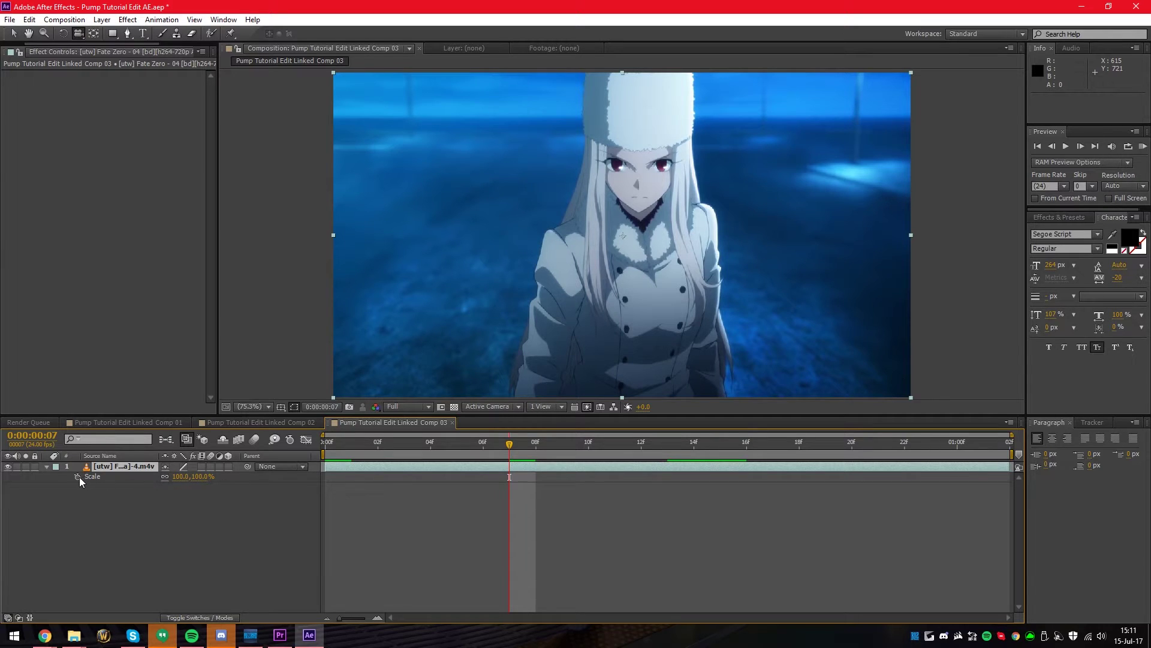
{"action": "left_click", "coordinate": [77, 476]}
{"action": "left_click_drag", "start_coordinate": [187, 476], "coordinate": [339, 484]}
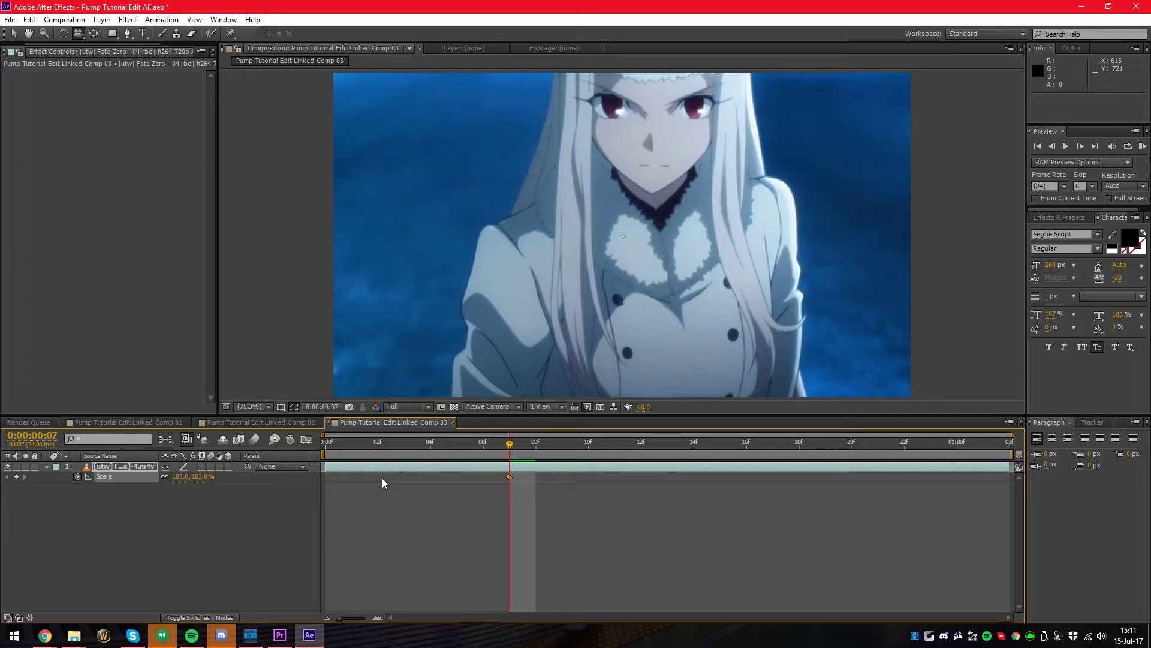
Step: Set the layer's Scale to 100% at 0:00:00:05, two frames before the zoomed keyframe
{"action": "key", "text": "Page_Up"}
{"action": "key", "text": "Page_Up"}
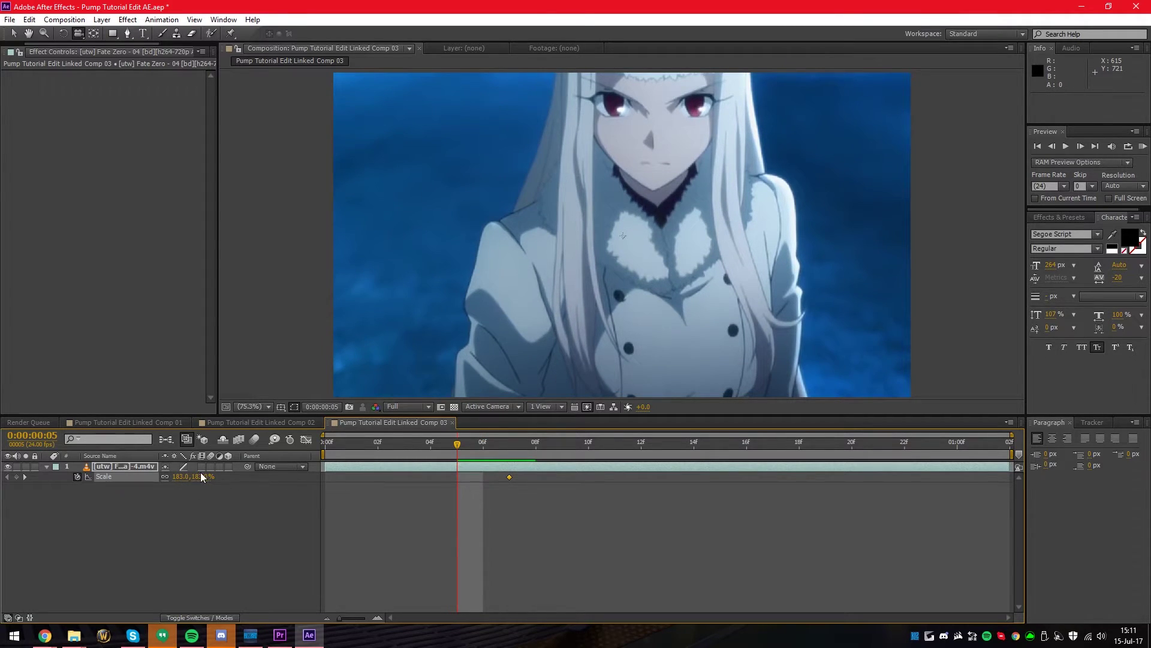
{"action": "left_click", "coordinate": [198, 477]}
{"action": "type", "text": "100"}
{"action": "key", "text": "Return"}
Step: Add a third Scale keyframe at 0:00:00:09 to end the pump
{"action": "key", "text": "Page_Down"}
{"action": "key", "text": "Page_Down"}
{"action": "key", "text": "Page_Down"}
{"action": "key", "text": "Page_Down"}
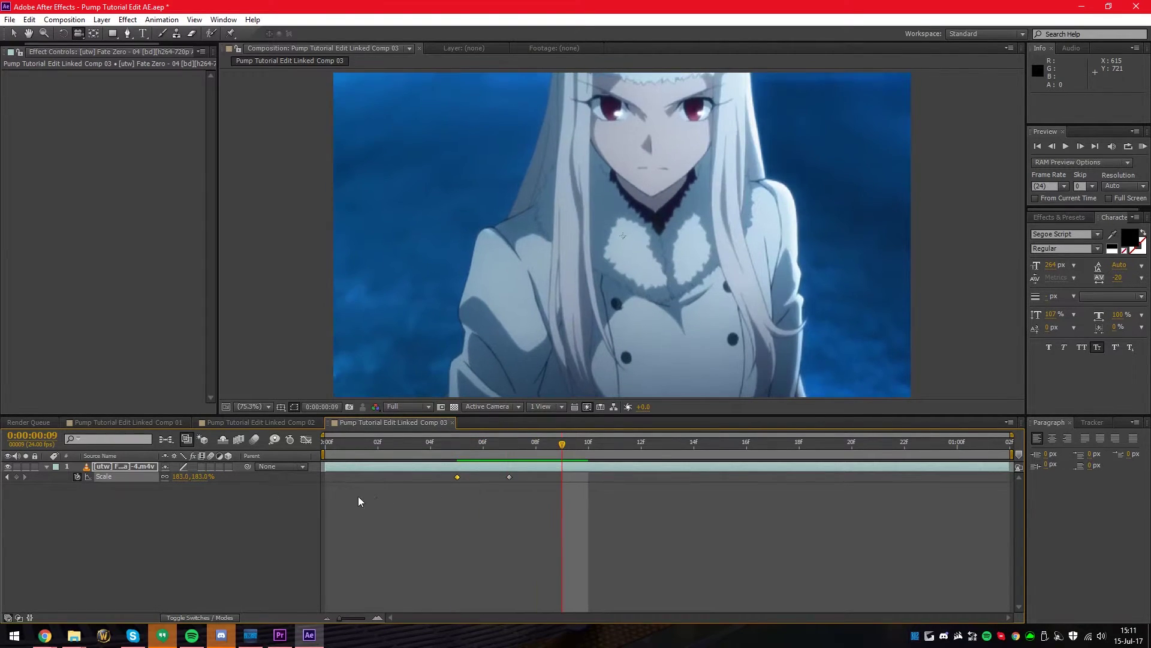
{"action": "left_click", "coordinate": [181, 476]}
{"action": "left_click", "coordinate": [209, 507]}
Step: Apply Easy Ease to all three Scale keyframes and preview the pump from the start of the composition
{"action": "left_click", "coordinate": [510, 448]}
{"action": "left_click", "coordinate": [510, 478]}
{"action": "key", "text": "F9"}
{"action": "left_click", "coordinate": [567, 483]}
{"action": "left_click", "coordinate": [563, 478]}
{"action": "key", "text": "F9"}
{"action": "left_click", "coordinate": [456, 478]}
{"action": "key", "text": "F9"}
{"action": "left_click_drag", "start_coordinate": [451, 446], "coordinate": [321, 459]}
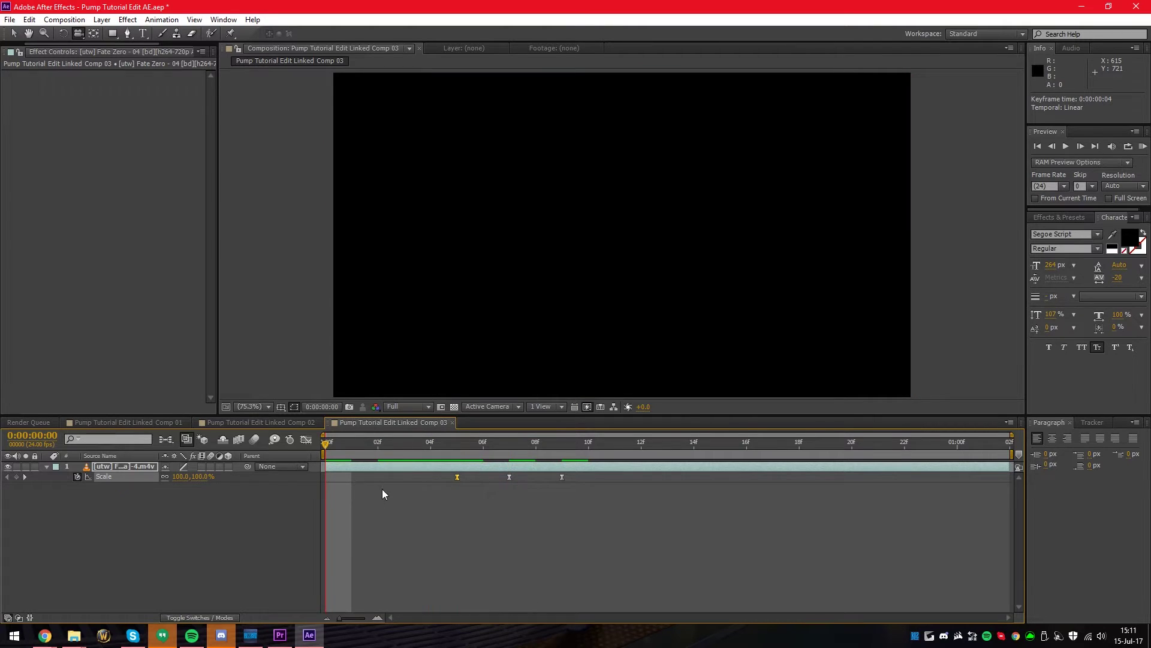
{"action": "key", "text": "space"}
Step: Move the first Scale keyframe to 0:00:00:04 and the last to 0:00:00:10, then preview and view the frame at 0:00:00:07
{"action": "left_click_drag", "start_coordinate": [565, 478], "coordinate": [588, 478]}
{"action": "left_click_drag", "start_coordinate": [458, 477], "coordinate": [430, 476]}
{"action": "key", "text": "space"}
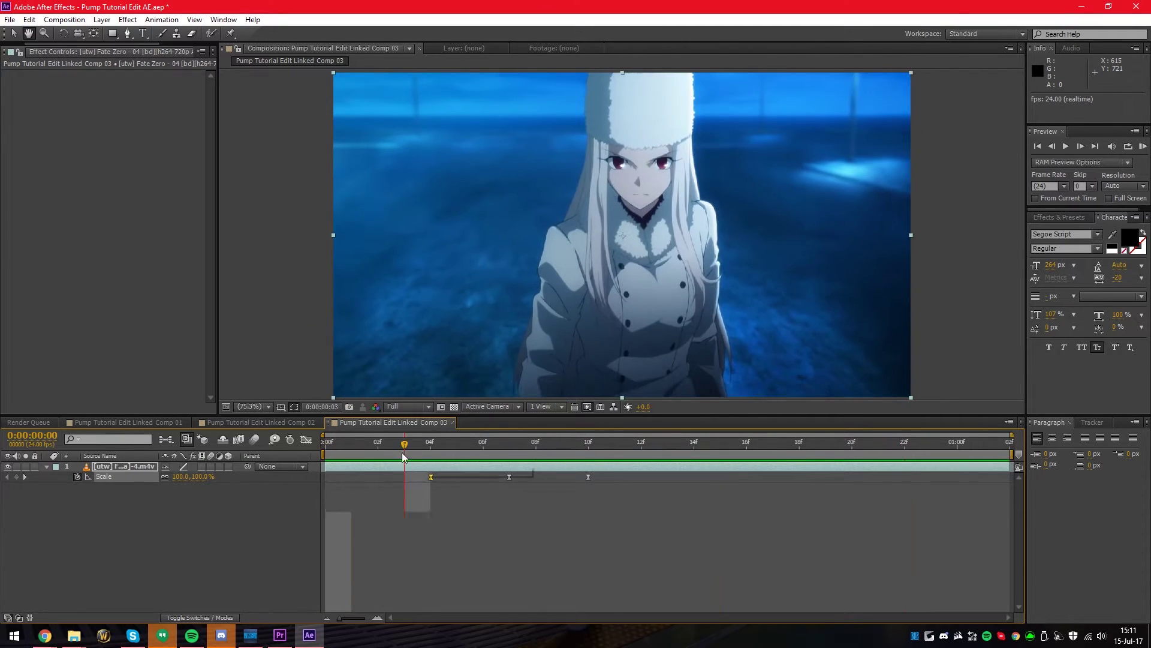
{"action": "left_click", "coordinate": [509, 444]}
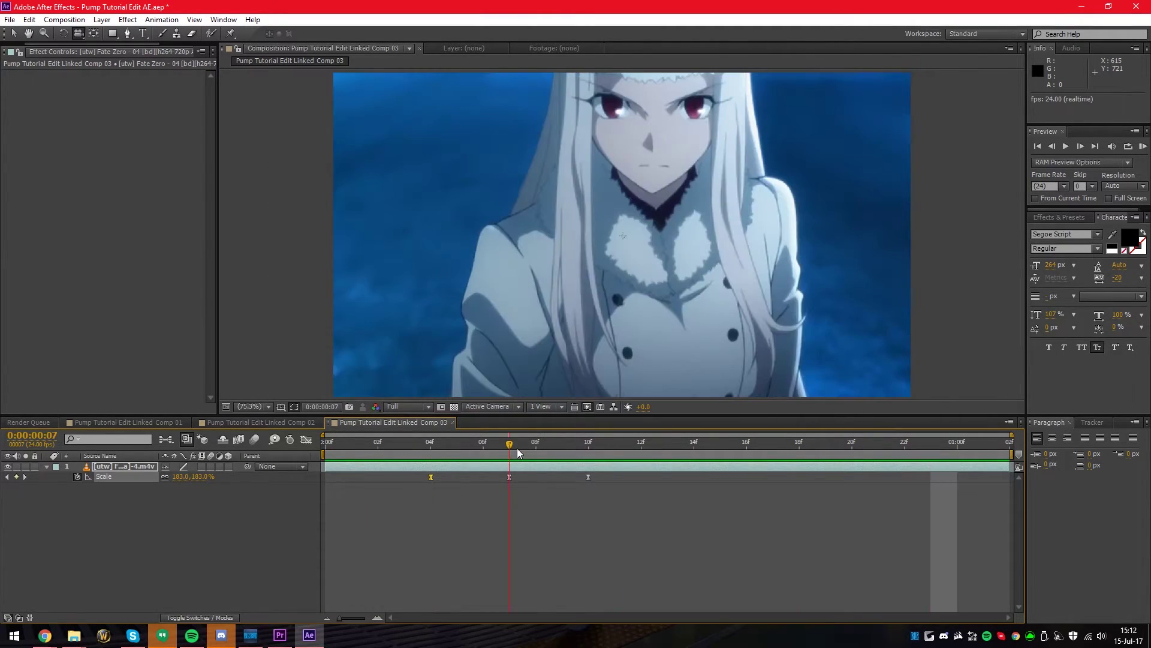
Step: Pre-compose both clip layers of Pump Tutorial Edit Linked Comp 02 into Pre-comp 1, moving all attributes into the new composition
{"action": "left_click", "coordinate": [308, 423]}
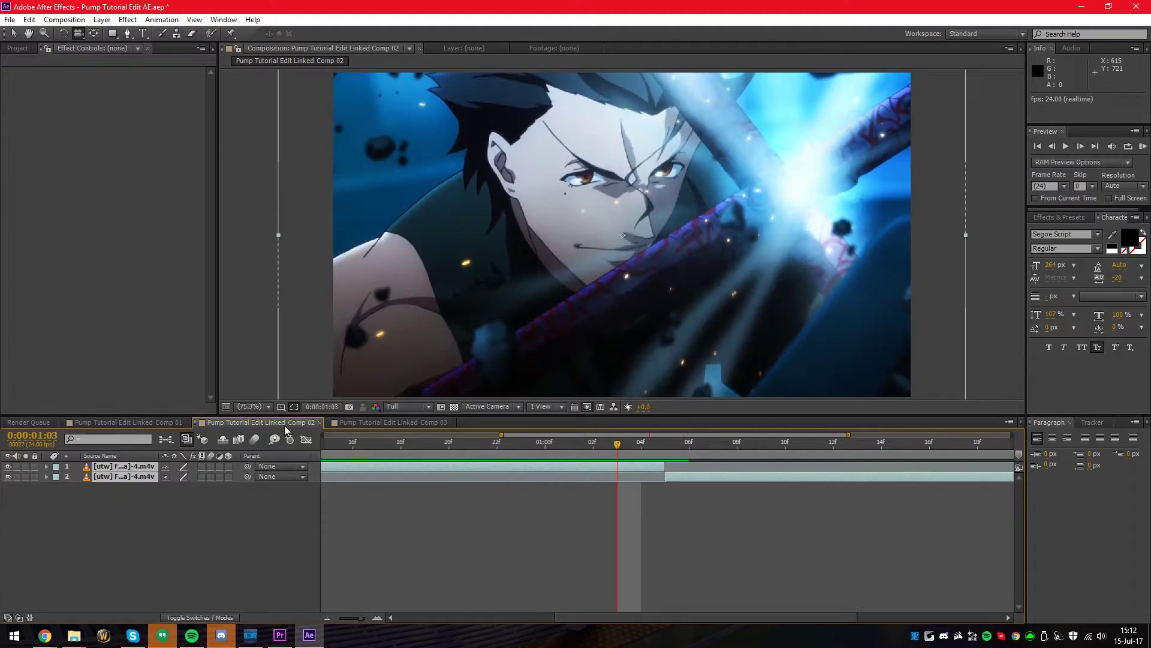
{"action": "left_click_drag", "start_coordinate": [141, 505], "coordinate": [110, 475]}
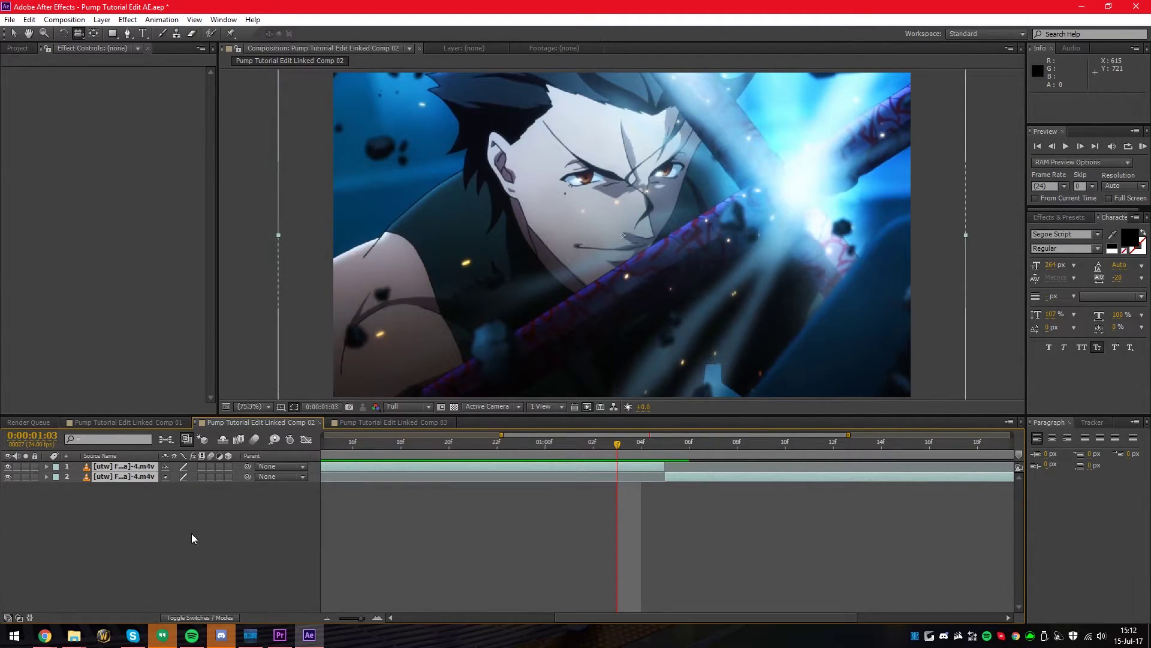
{"action": "right_click", "coordinate": [121, 477]}
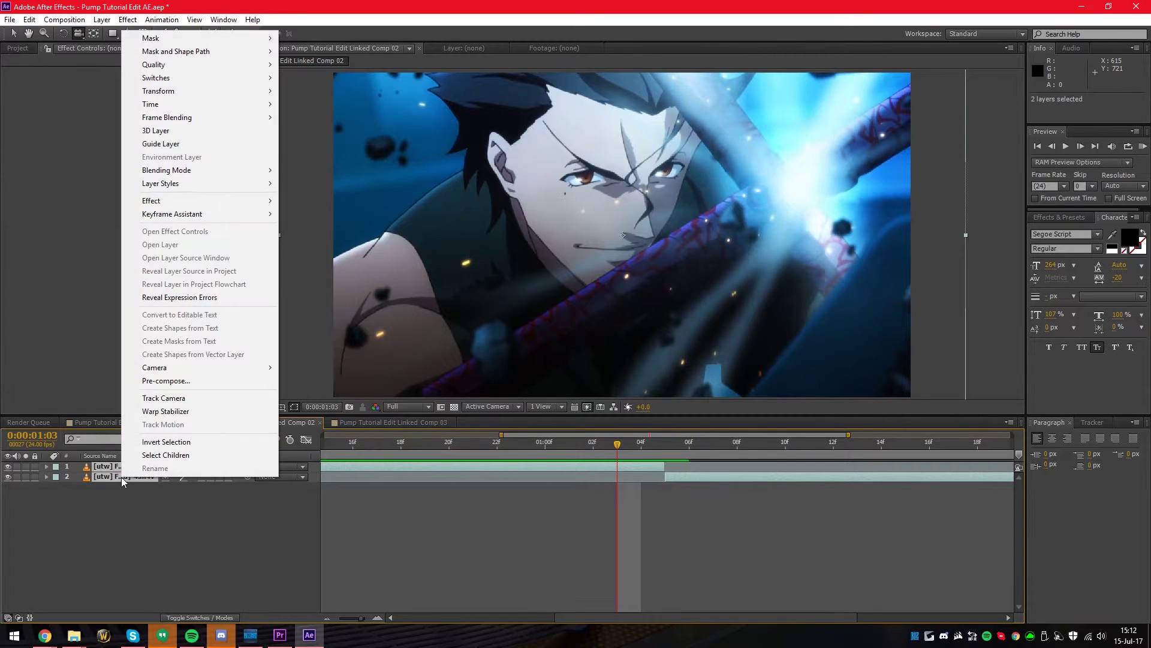
{"action": "left_click", "coordinate": [206, 382]}
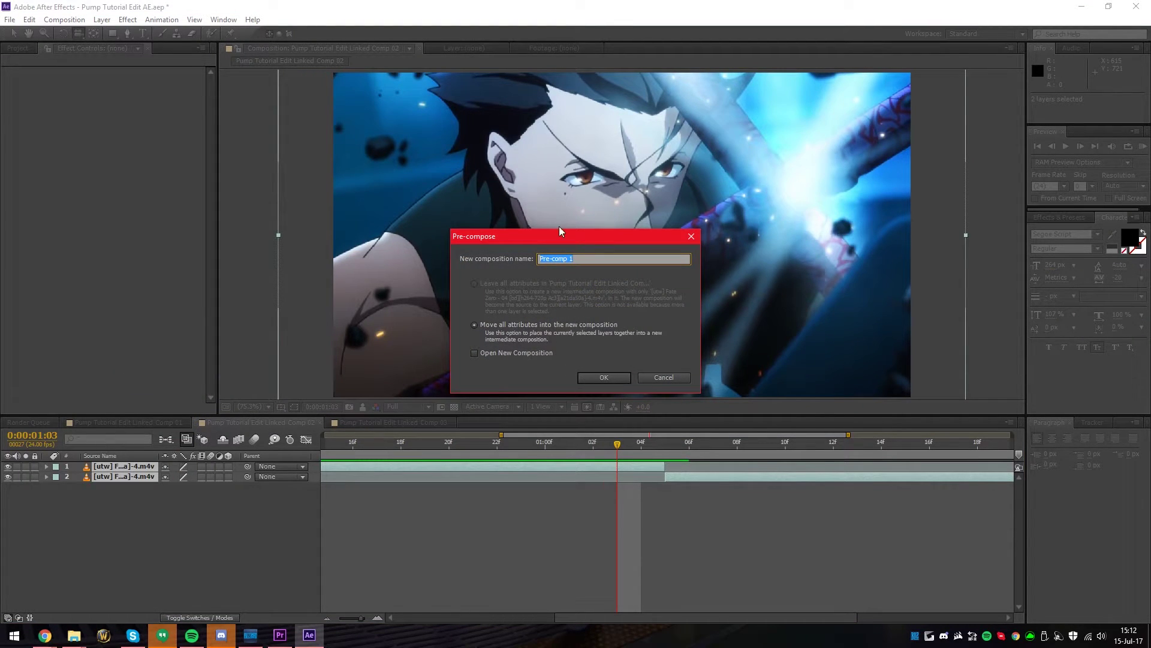
{"action": "left_click", "coordinate": [605, 377]}
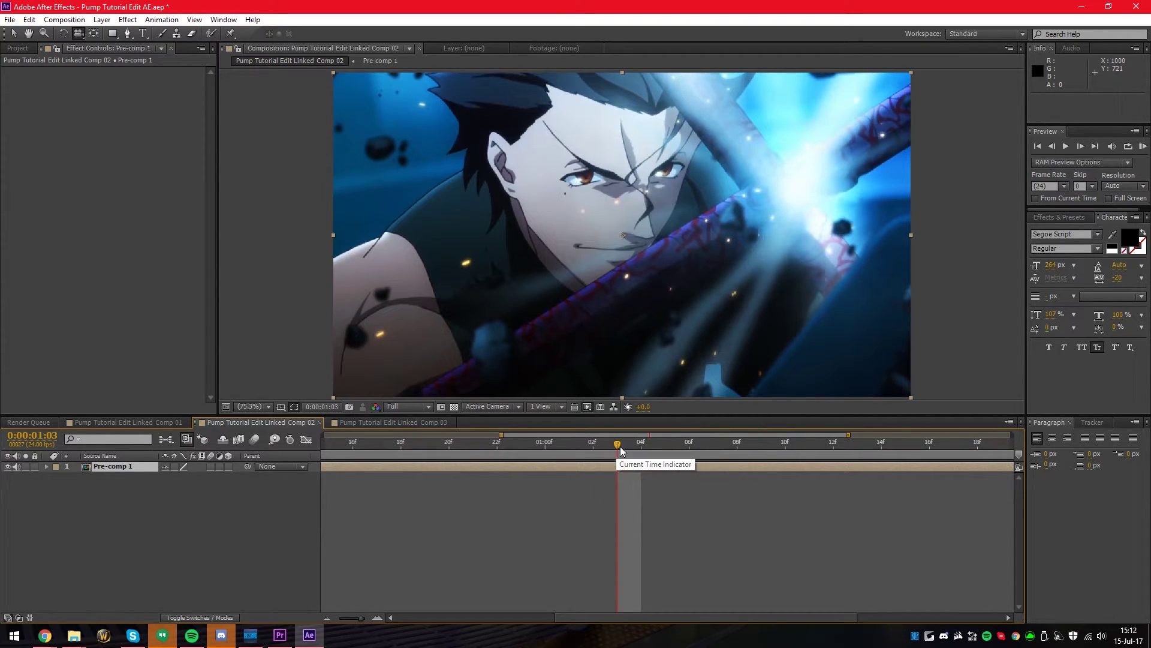
Step: Look at the layers inside Pre-comp 1, return to Linked Comp 02 and view the frame at 0:00:01:05
{"action": "double_click", "coordinate": [107, 468]}
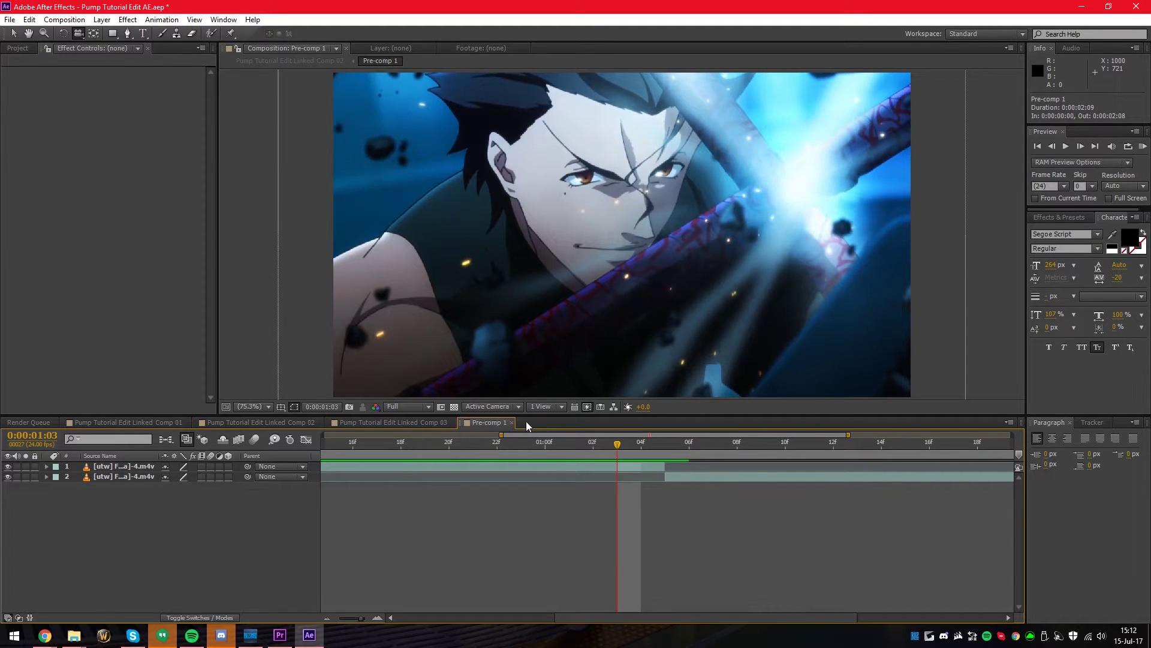
{"action": "left_click", "coordinate": [512, 422]}
{"action": "left_click", "coordinate": [261, 422]}
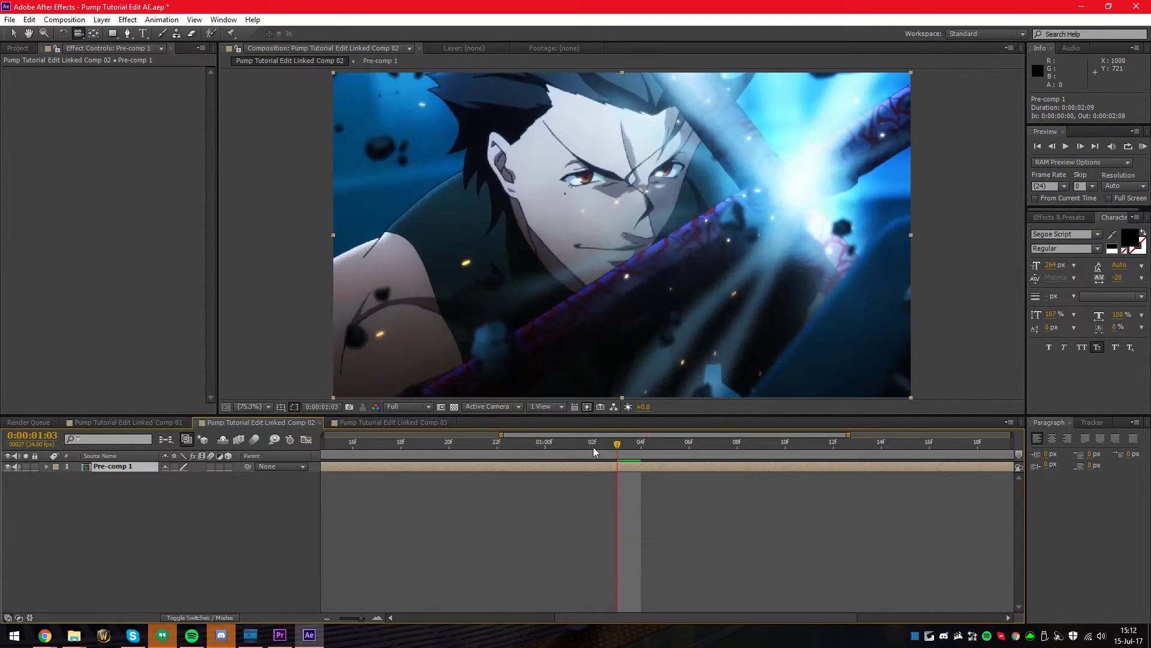
{"action": "left_click_drag", "start_coordinate": [620, 448], "coordinate": [670, 445]}
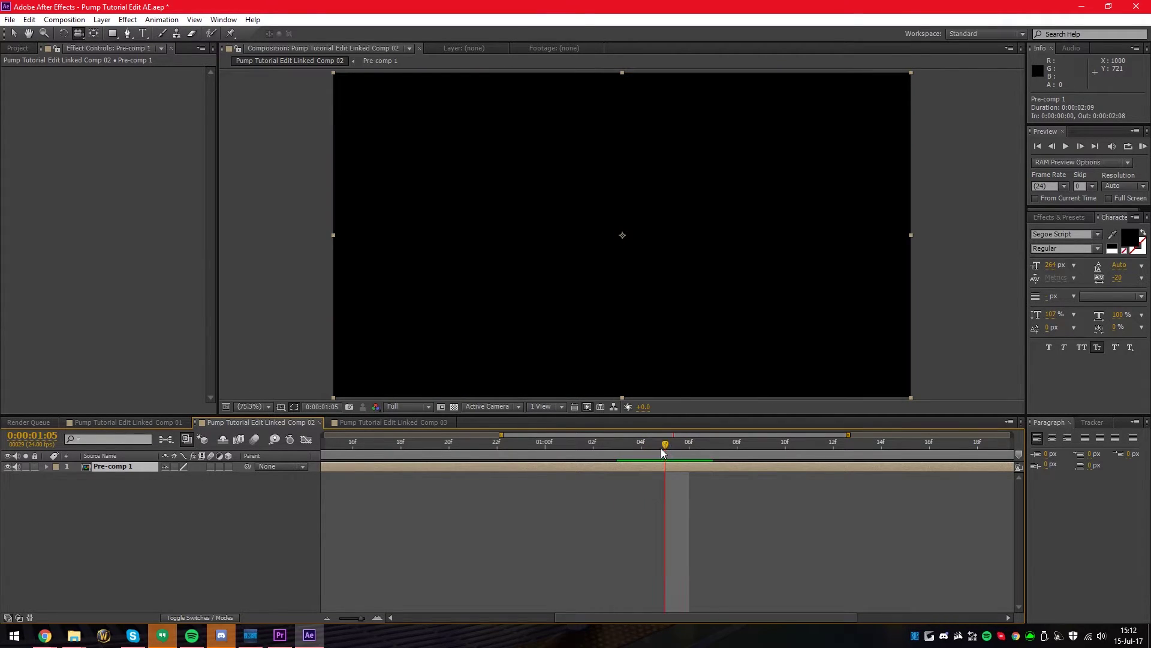
{"action": "left_click", "coordinate": [408, 422]}
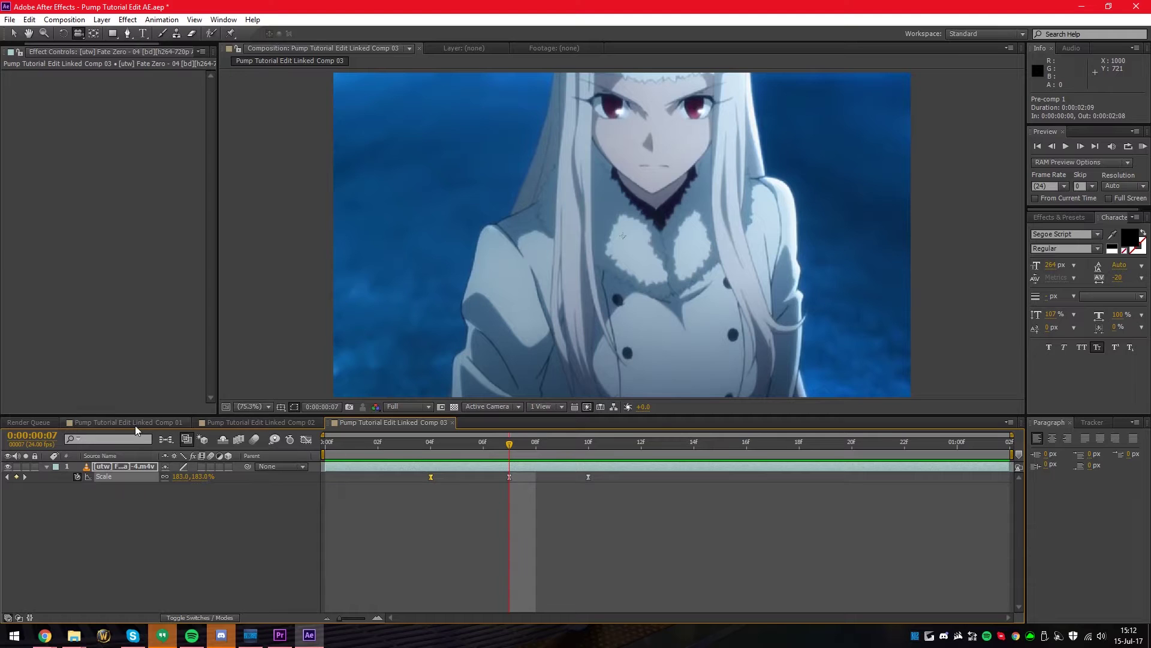
{"action": "left_click", "coordinate": [142, 422]}
{"action": "left_click", "coordinate": [293, 422]}
{"action": "left_click", "coordinate": [360, 422]}
{"action": "left_click", "coordinate": [258, 422]}
Step: Inside Pre-comp 1, extend the end of the first clip by one frame to cover 0:00:01:05, and return to Linked Comp 02
{"action": "double_click", "coordinate": [85, 468]}
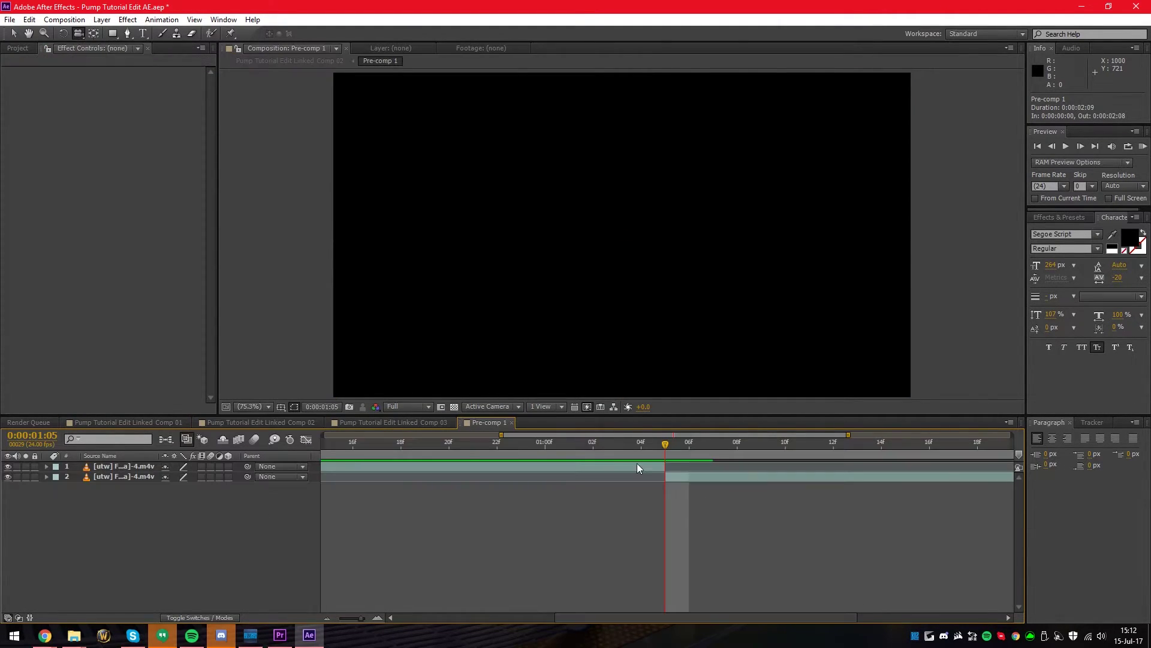
{"action": "left_click_drag", "start_coordinate": [666, 466], "coordinate": [666, 479]}
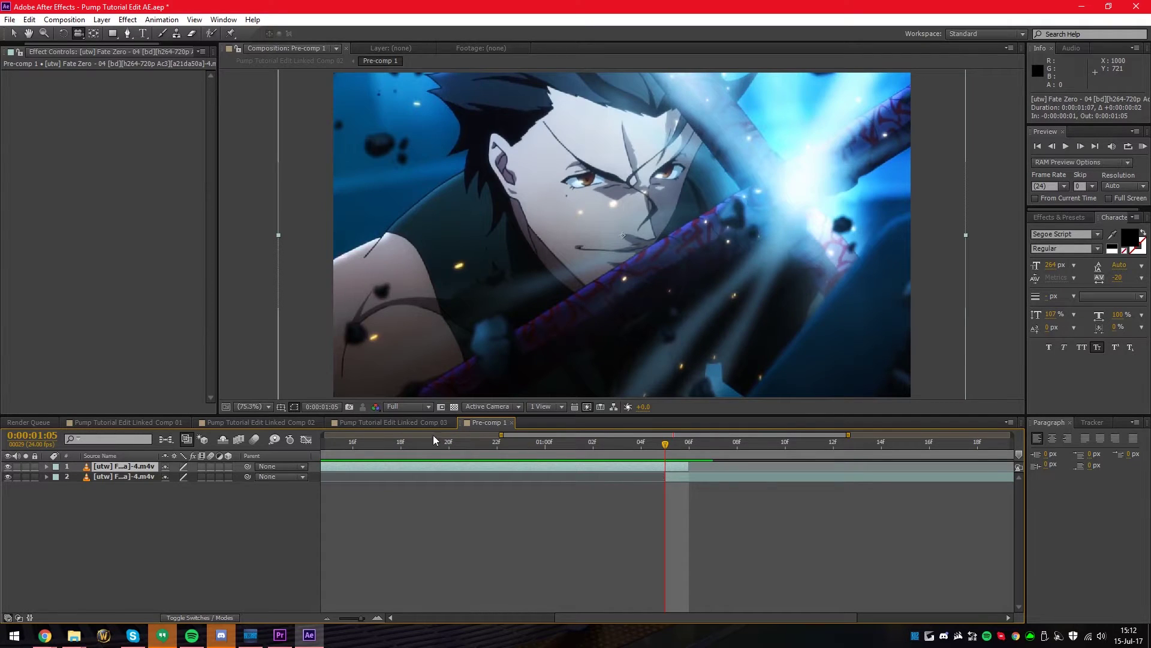
{"action": "left_click", "coordinate": [291, 422]}
Step: Set the Scale of Pre-comp 1 to 175% with a keyframe at 0:00:01:05
{"action": "left_click_drag", "start_coordinate": [668, 435], "coordinate": [638, 448]}
{"action": "left_click", "coordinate": [656, 468]}
{"action": "key", "text": "s"}
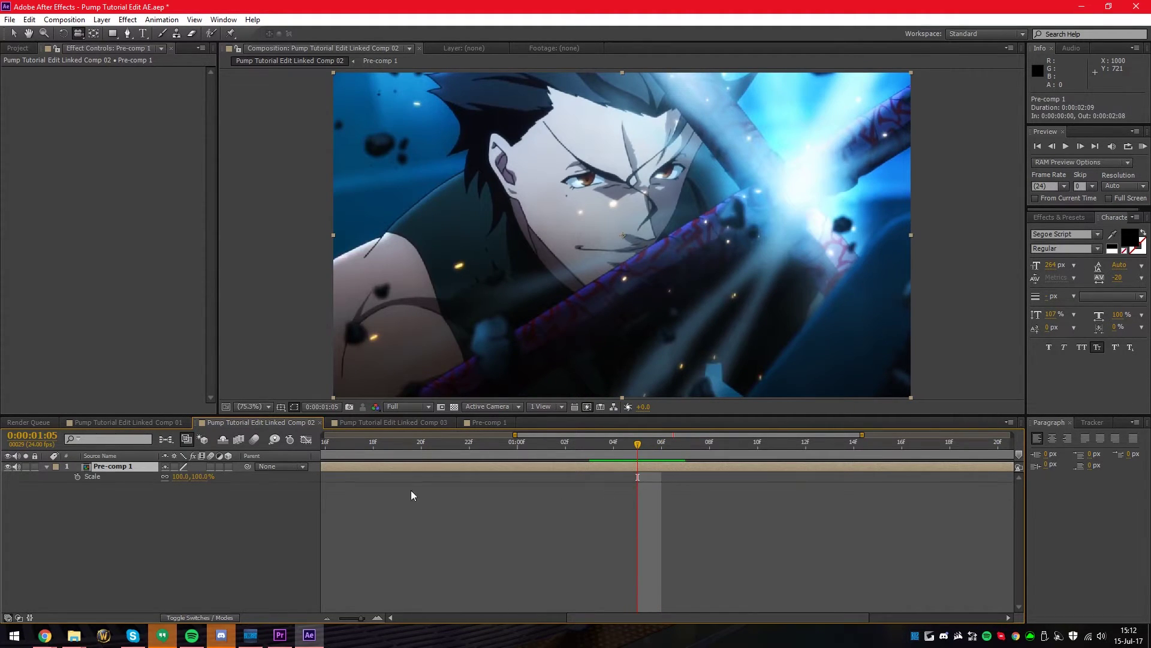
{"action": "left_click_drag", "start_coordinate": [178, 477], "coordinate": [223, 479]}
{"action": "left_click", "coordinate": [90, 479]}
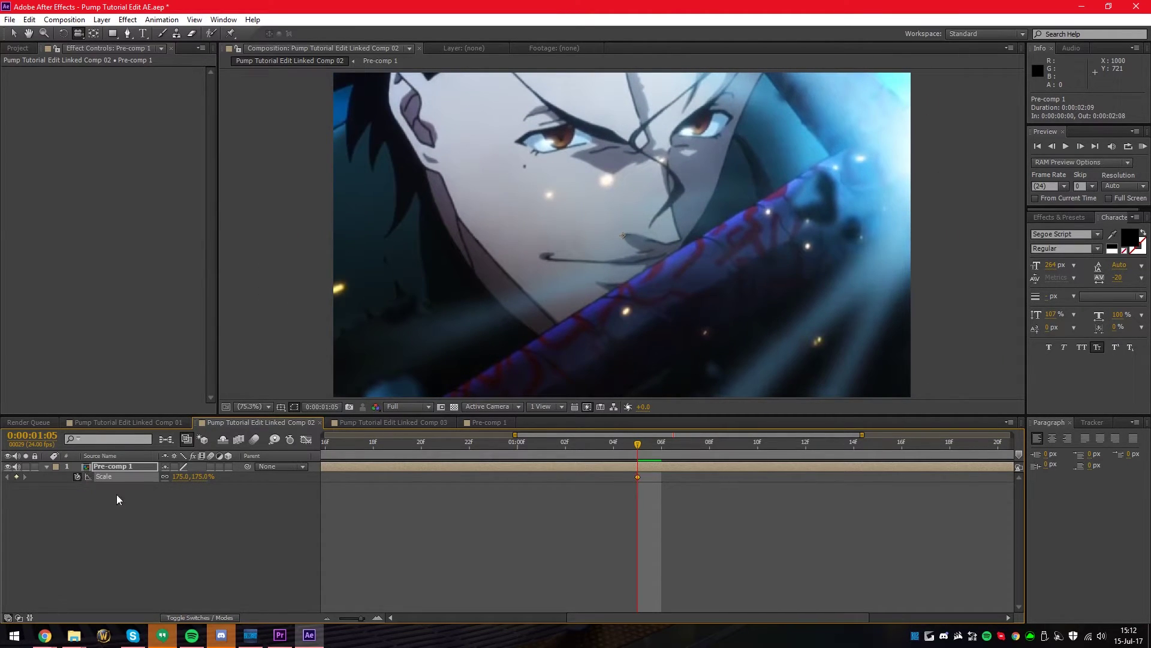
Step: Add 100% Scale keyframes to Pre-comp 1 at 0:00:01:02 and 0:00:01:09, on either side of the zoomed keyframe
{"action": "key", "text": "Page_Up"}
{"action": "key", "text": "Page_Up"}
{"action": "key", "text": "Page_Up"}
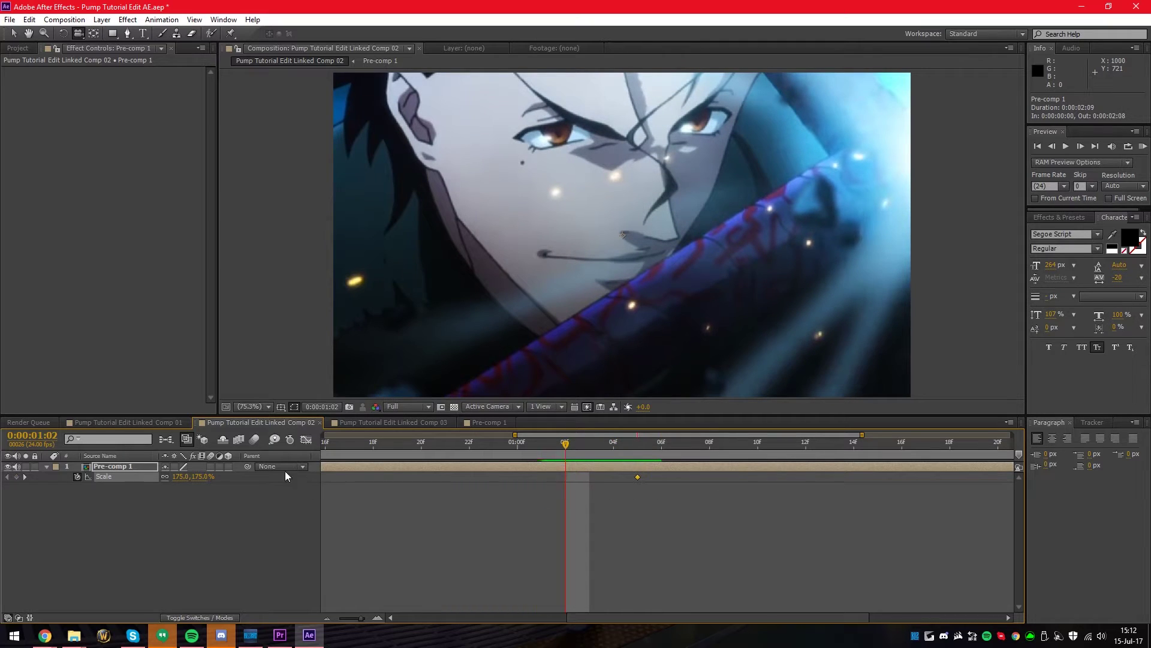
{"action": "left_click", "coordinate": [203, 477]}
{"action": "type", "text": "100"}
{"action": "key", "text": "Return"}
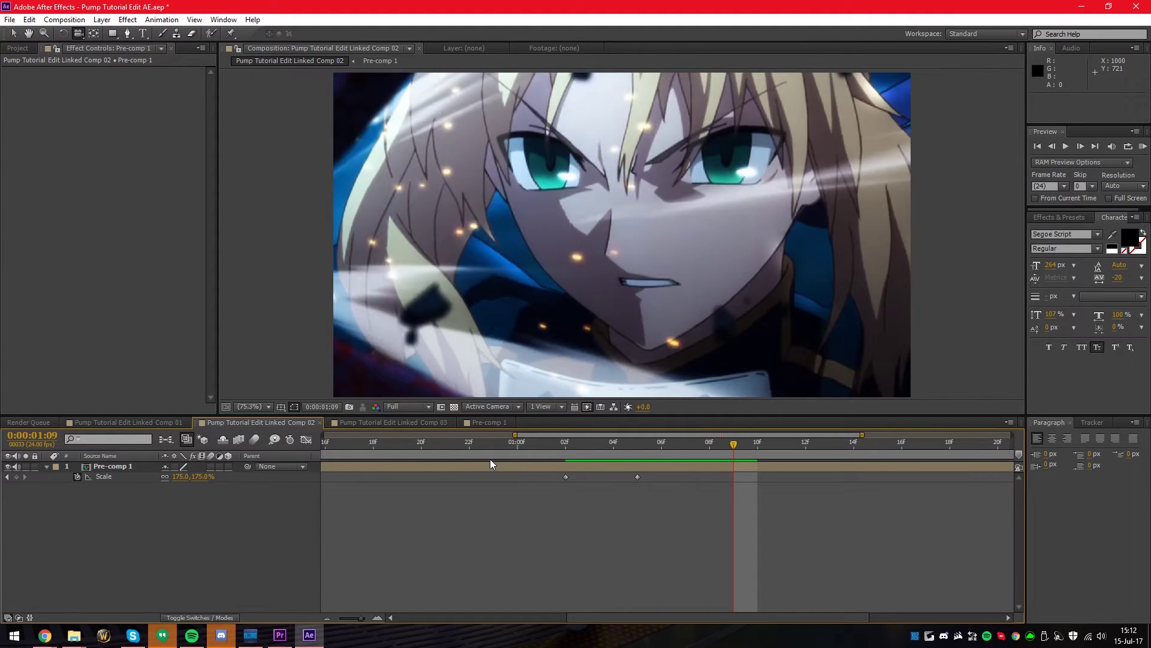
{"action": "left_click", "coordinate": [203, 477]}
{"action": "key", "text": "Return"}
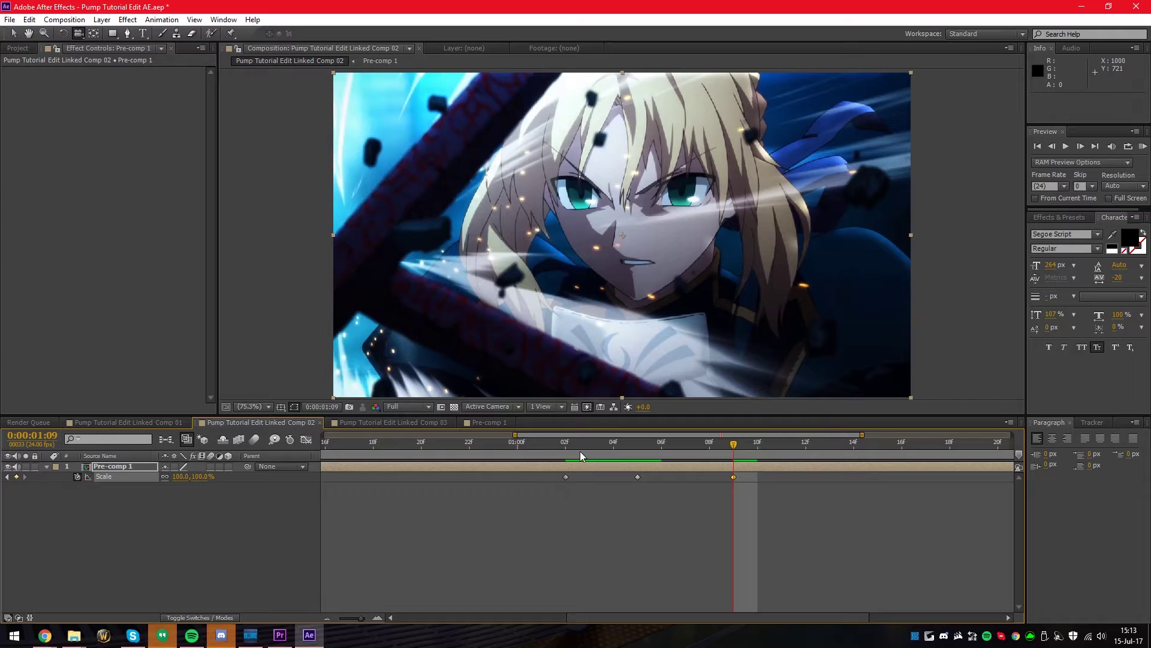
Step: Apply Easy Ease to all three Scale keyframes of Pre-comp 1
{"action": "left_click", "coordinate": [568, 446]}
{"action": "left_click_drag", "start_coordinate": [795, 496], "coordinate": [541, 475]}
{"action": "key", "text": "F9"}
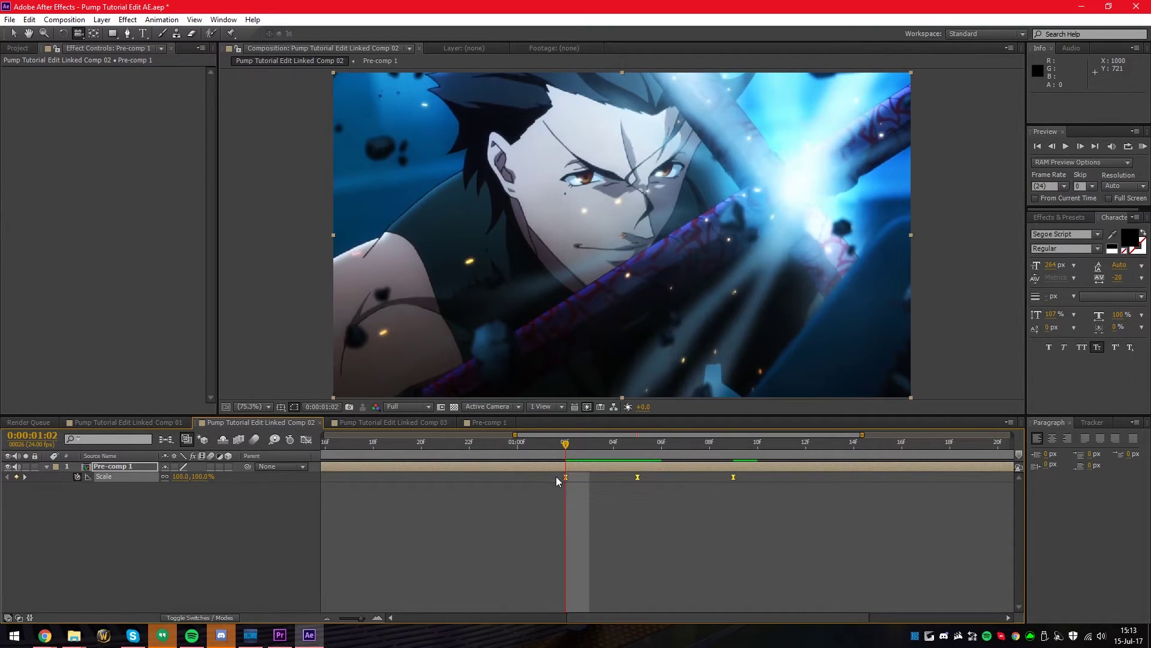
{"action": "left_click", "coordinate": [634, 501]}
Step: Preview the pump transition in Linked Comp 02 from the start and view the frames at 0:00:01:05 and 0:00:01:02
{"action": "left_click", "coordinate": [492, 447]}
{"action": "key", "text": "minus"}
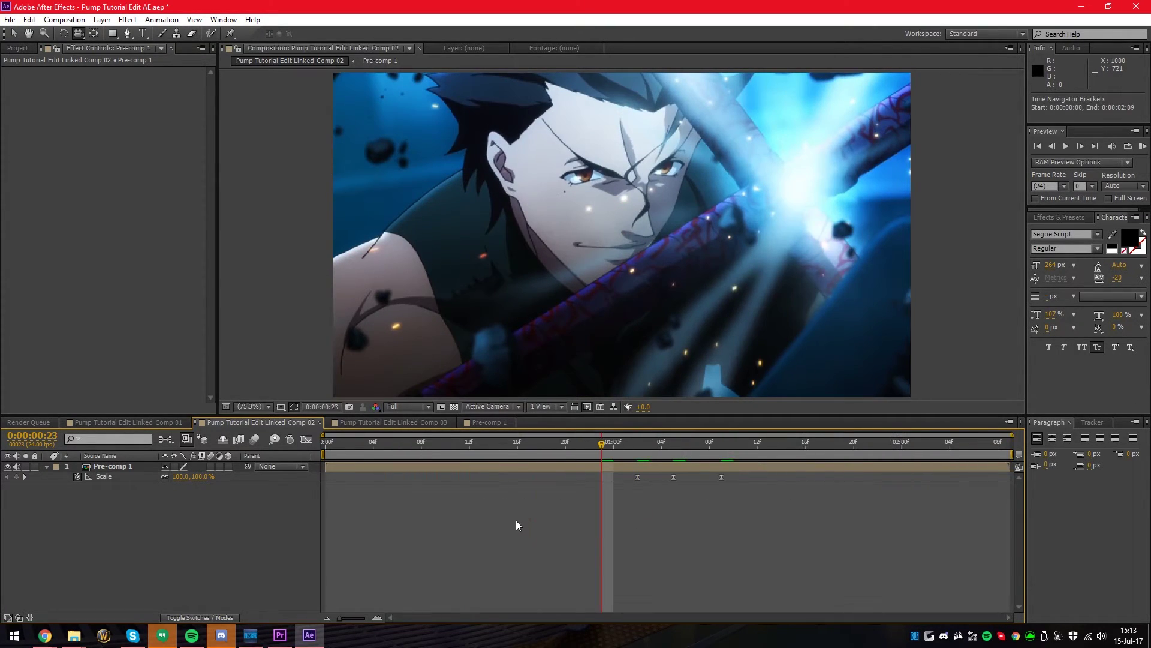
{"action": "key", "text": "KP_0"}
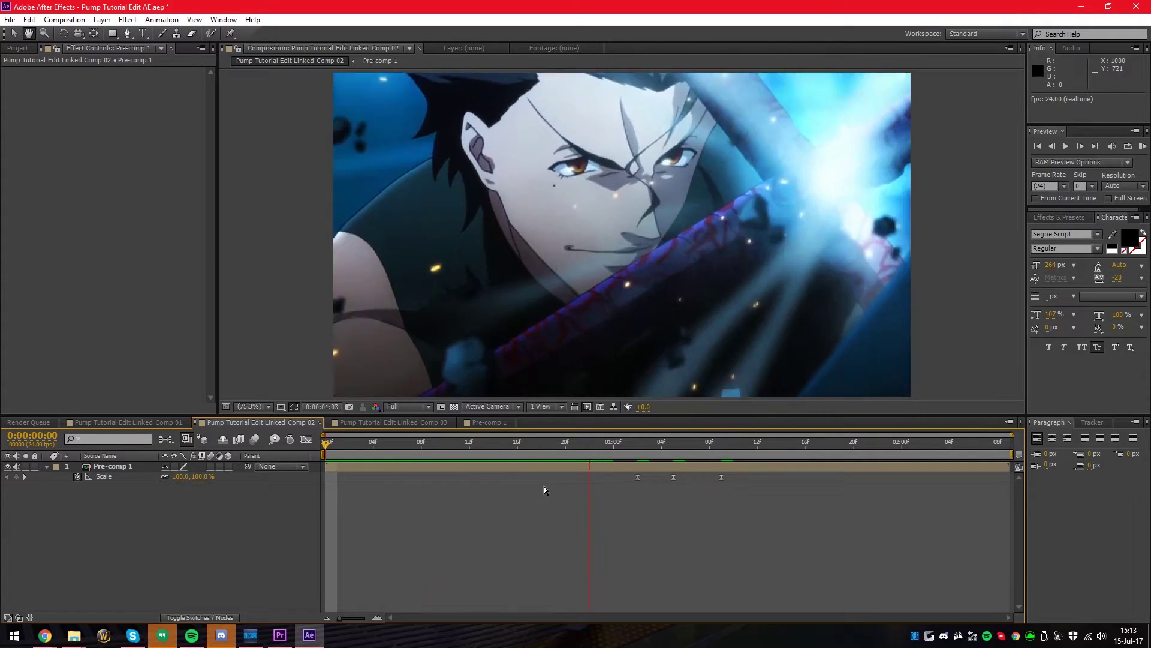
{"action": "key", "text": "space"}
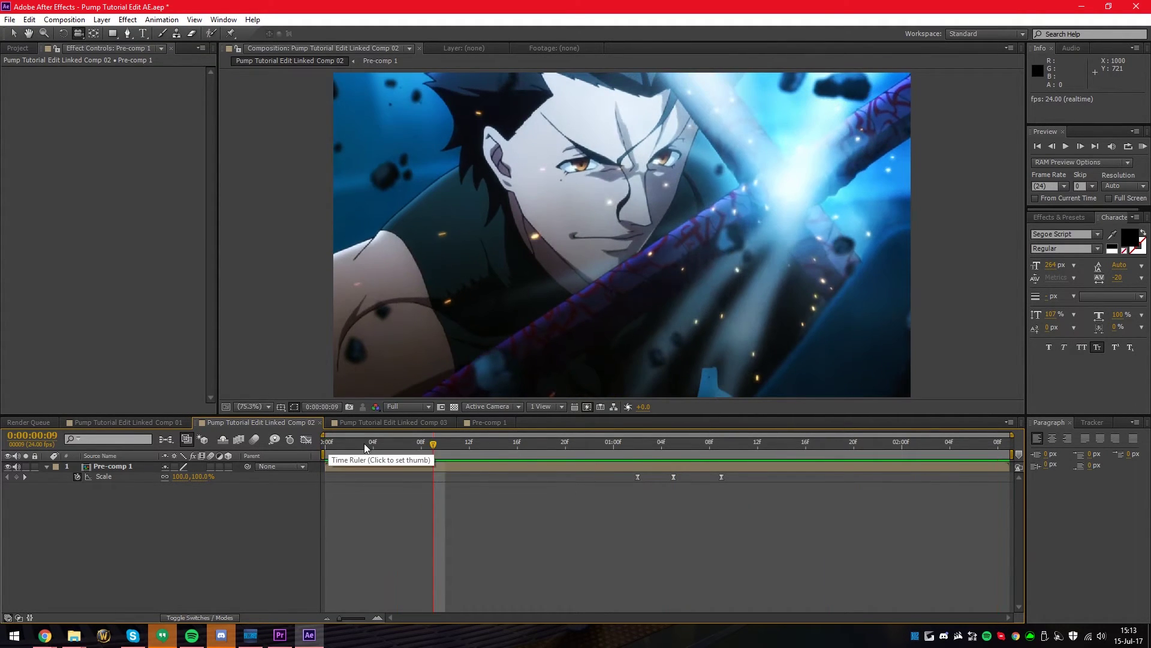
{"action": "key", "text": "KP_0"}
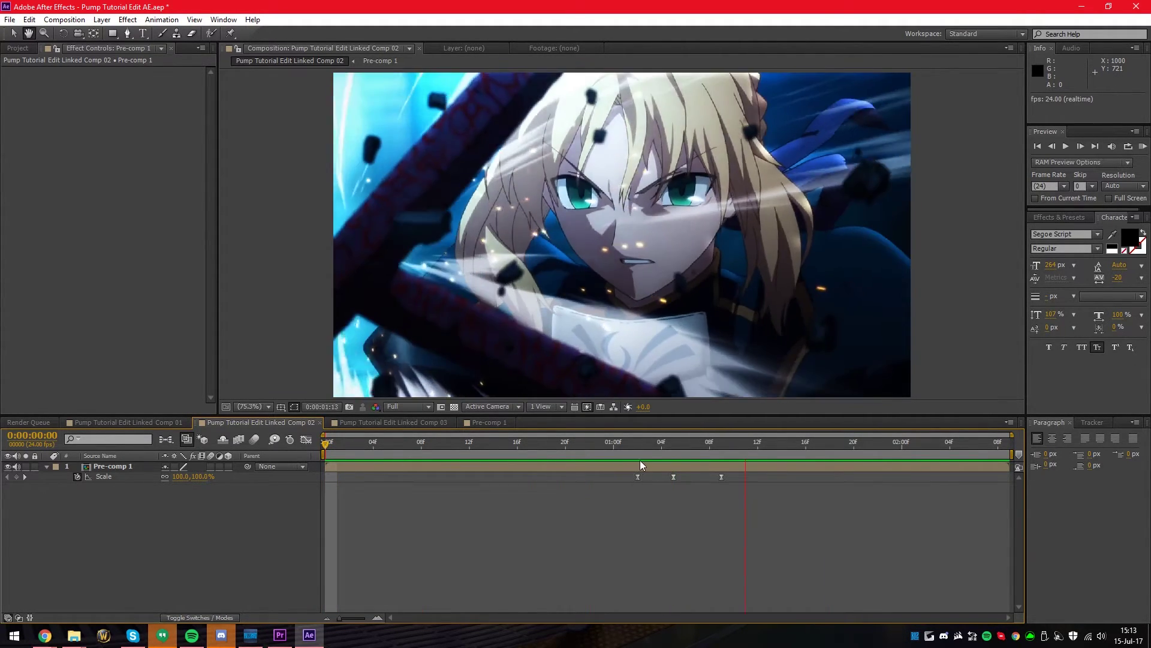
{"action": "key", "text": "space"}
{"action": "left_click", "coordinate": [673, 448]}
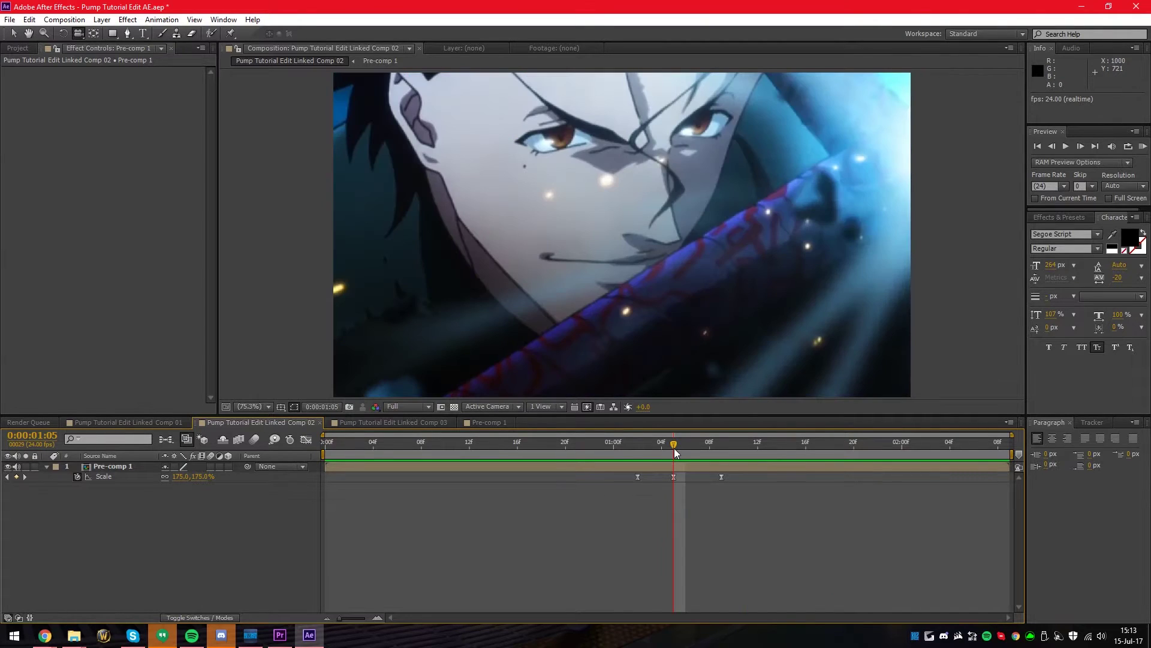
{"action": "left_click", "coordinate": [650, 447]}
{"action": "left_click_drag", "start_coordinate": [650, 447], "coordinate": [639, 446]}
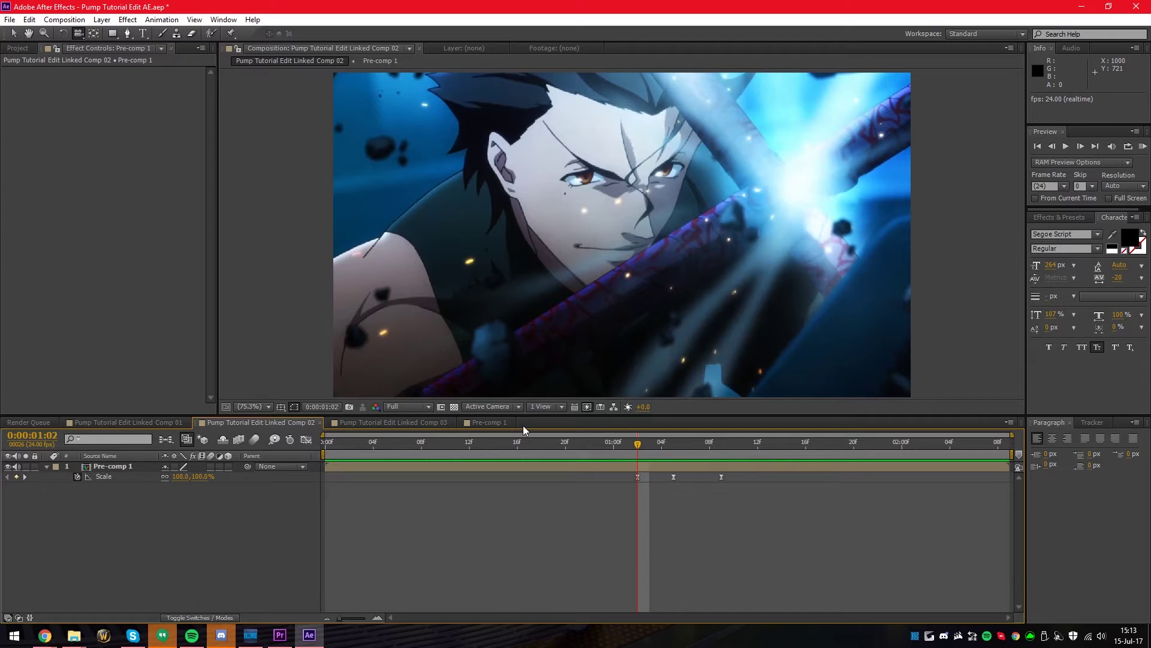
{"action": "left_click", "coordinate": [307, 439]}
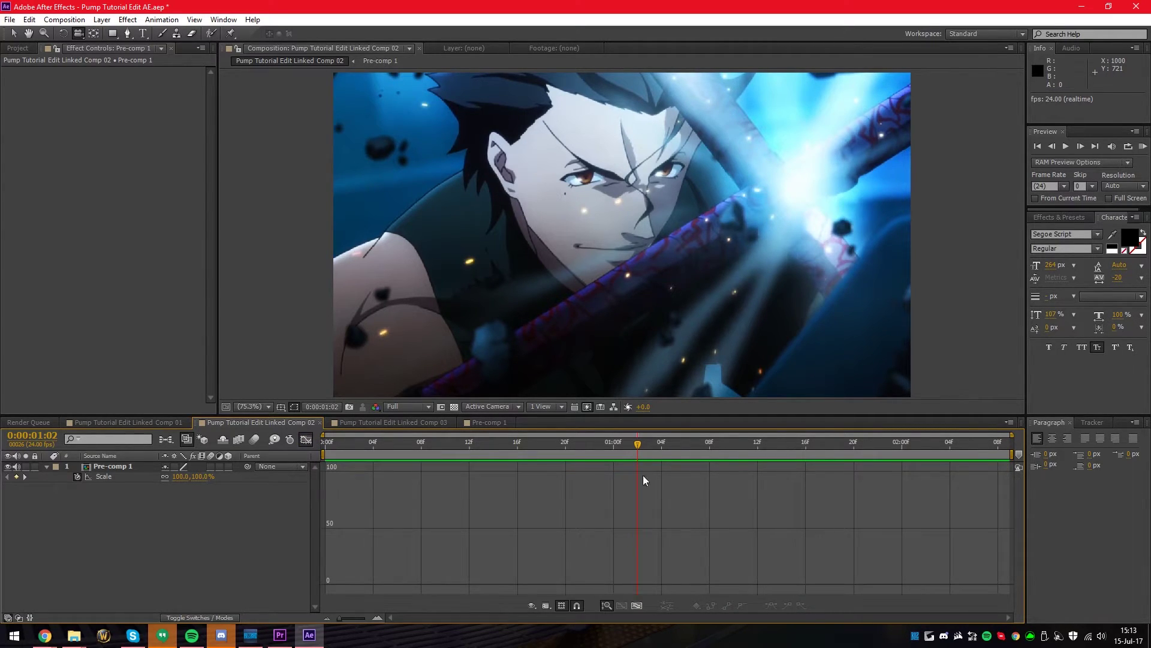
{"action": "left_click", "coordinate": [147, 468]}
{"action": "scroll", "coordinate": [671, 522], "scroll_direction": "up", "scroll_amount": 3}
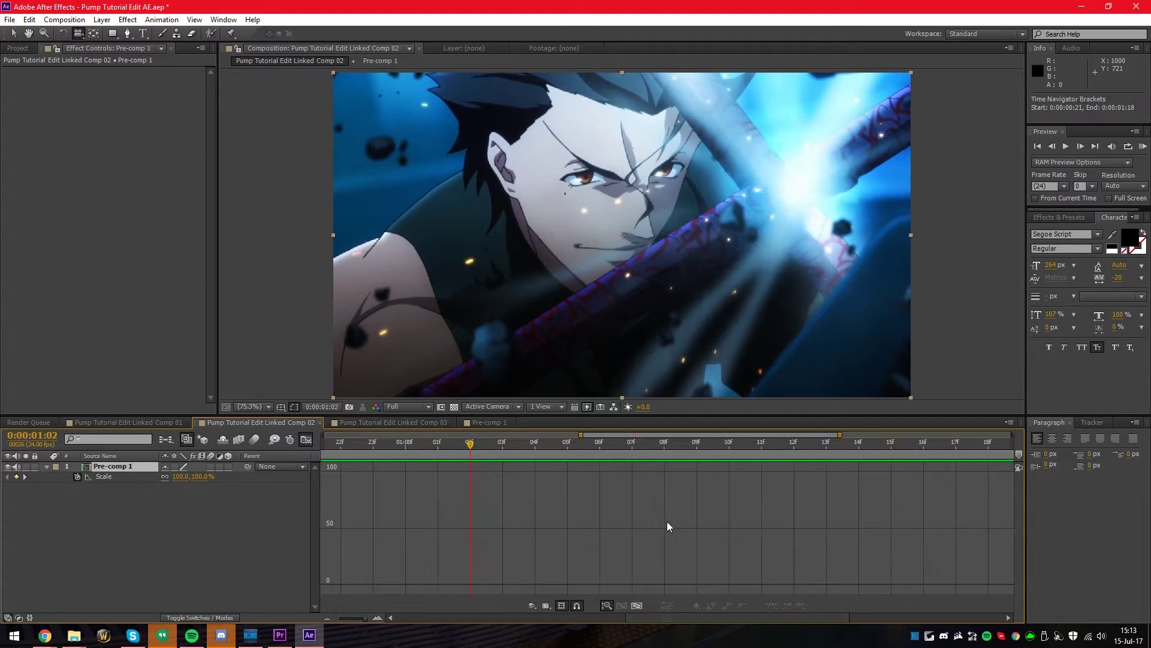
{"action": "scroll", "coordinate": [551, 543], "scroll_direction": "down", "scroll_amount": 2}
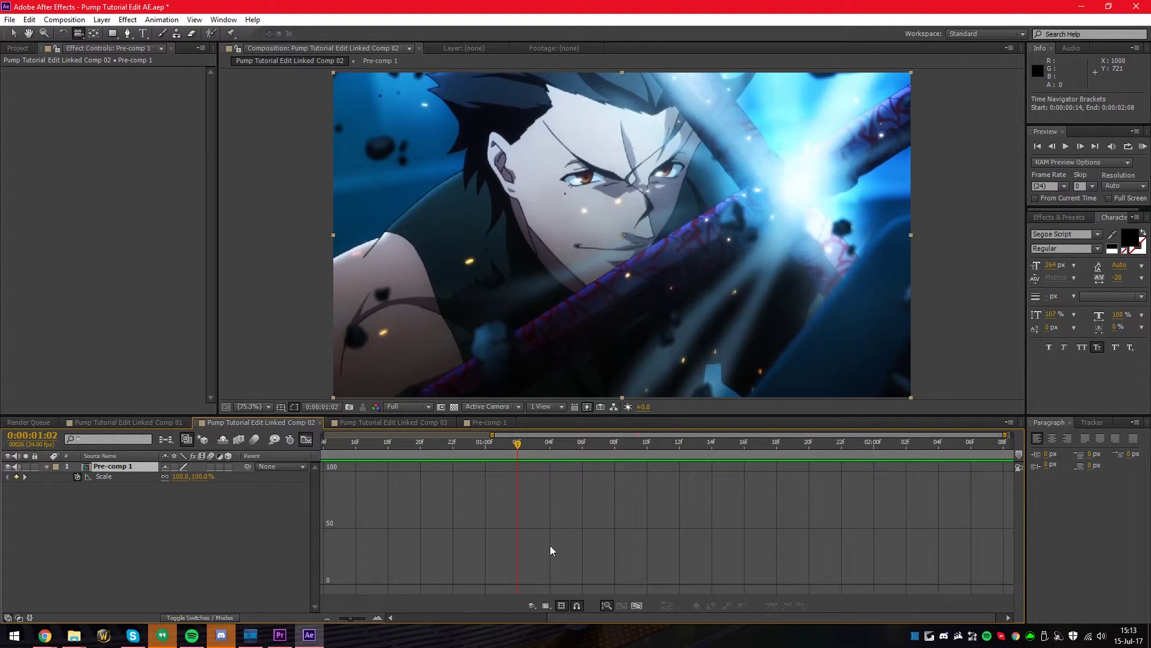
{"action": "left_click", "coordinate": [304, 438]}
Step: Show the Scale curve of Pre-comp 1 in the Graph Editor, select its rising segment and scrub through the pump
{"action": "left_click", "coordinate": [563, 445]}
{"action": "left_click", "coordinate": [567, 478]}
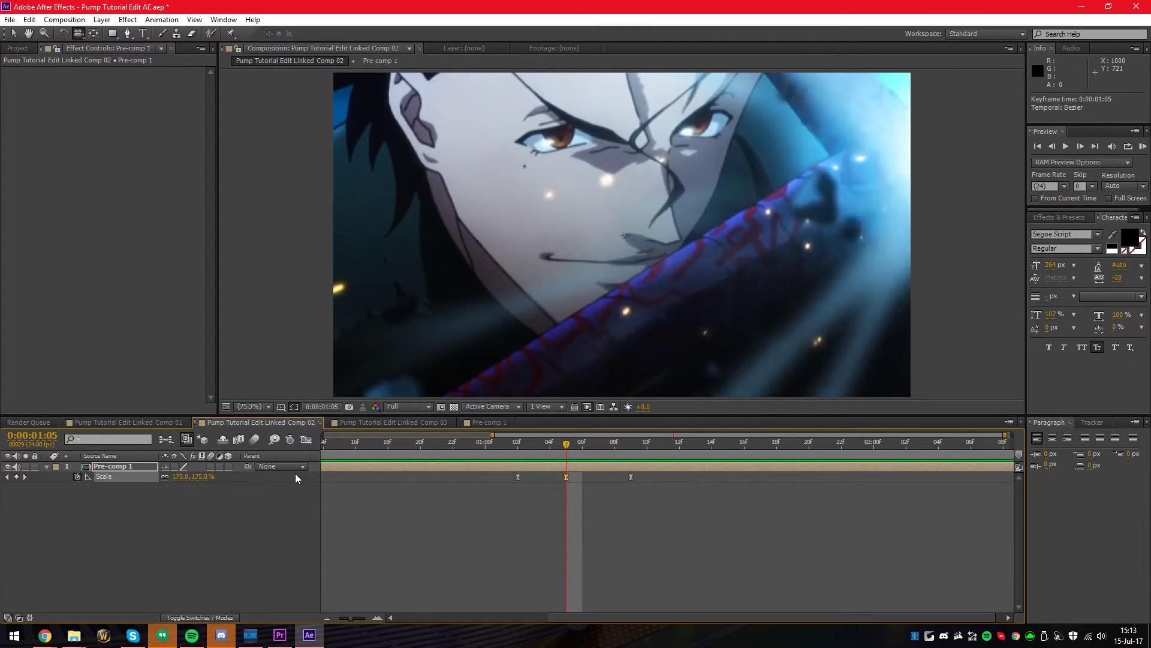
{"action": "left_click", "coordinate": [306, 440]}
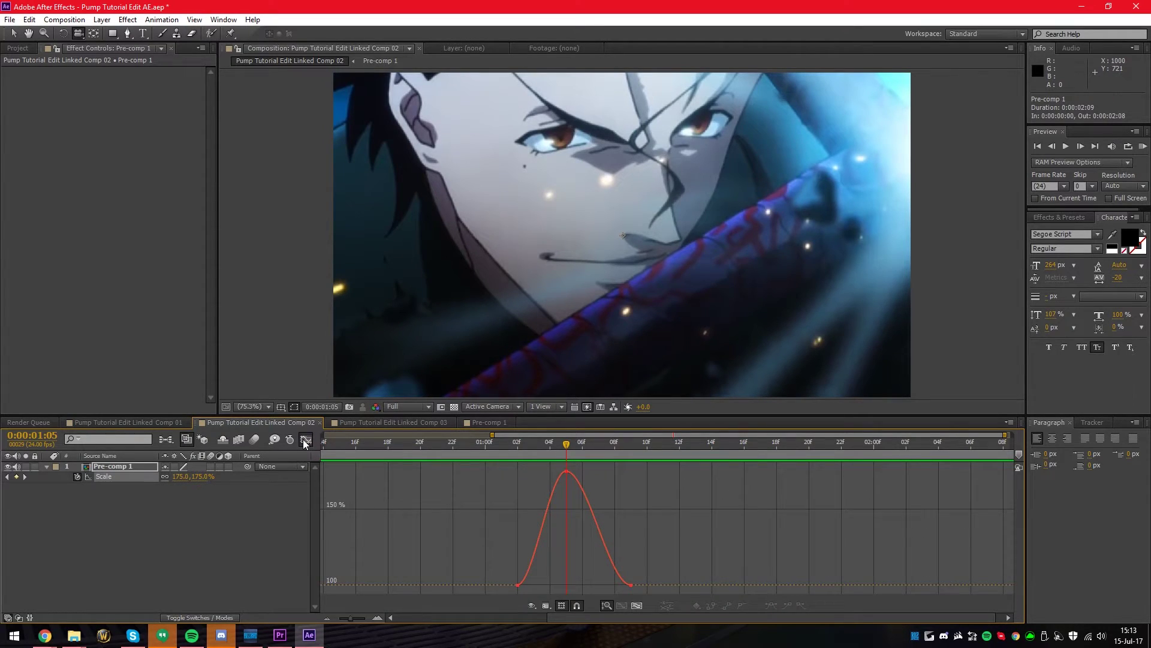
{"action": "left_click", "coordinate": [557, 495]}
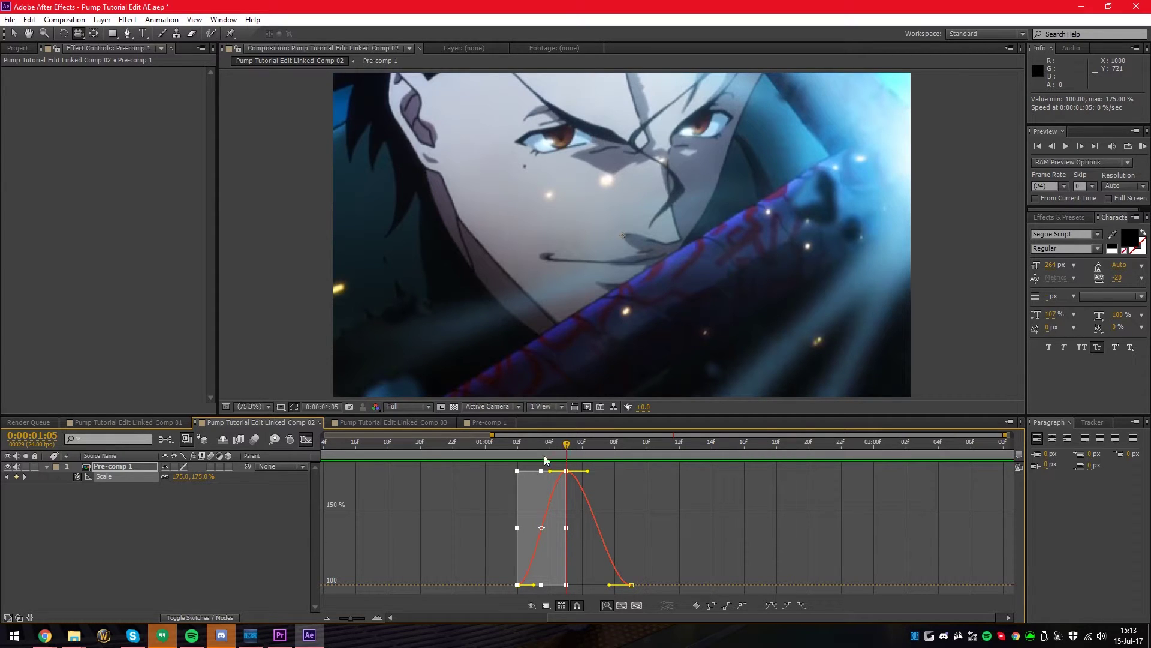
{"action": "left_click_drag", "start_coordinate": [515, 455], "coordinate": [646, 449]}
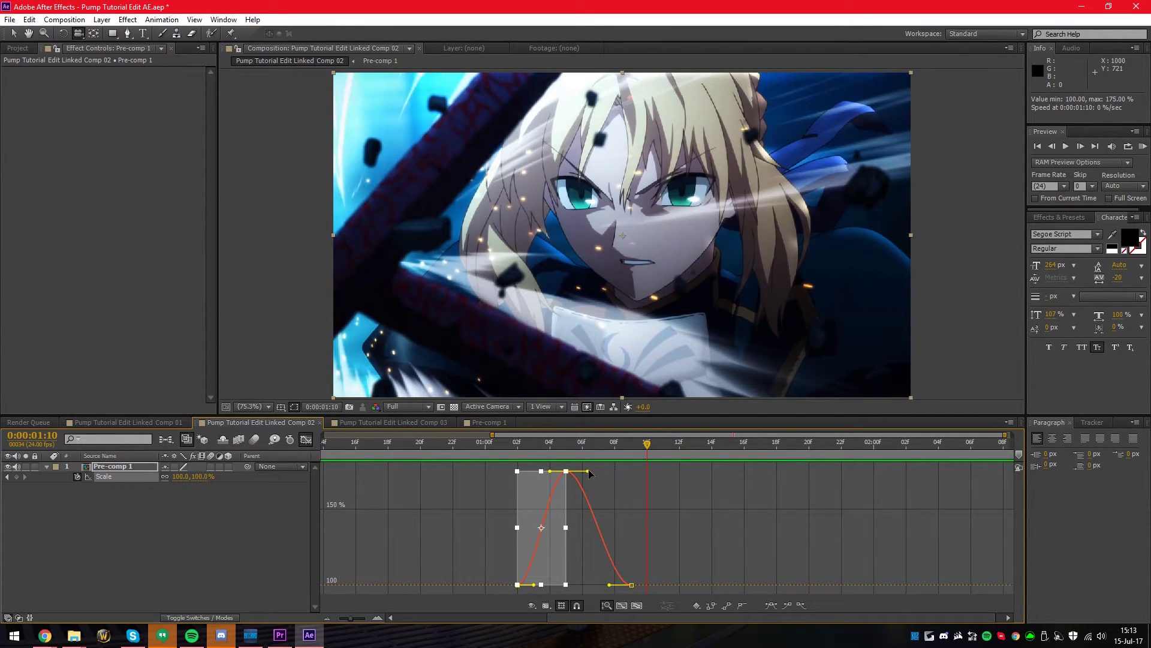
Step: Lengthen the outer Scale keyframes' handles toward the peak, angle the peak's handles downward for a sharper curve, and preview it
{"action": "left_click_drag", "start_coordinate": [533, 584], "coordinate": [566, 584]}
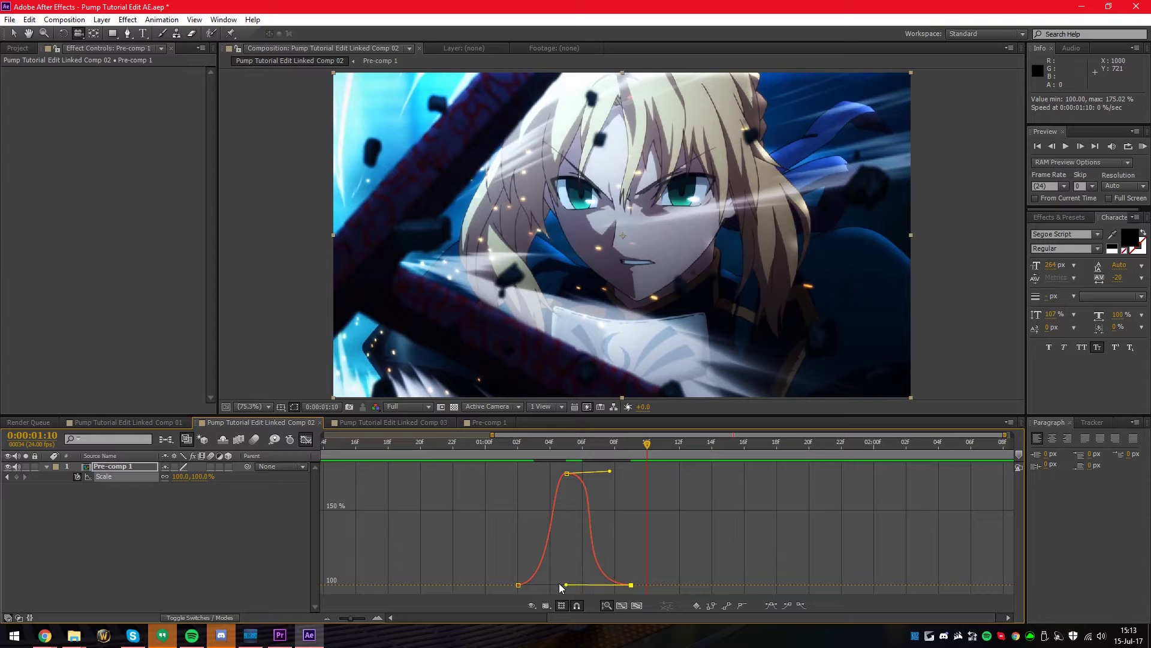
{"action": "left_click", "coordinate": [608, 474]}
{"action": "left_click_drag", "start_coordinate": [607, 475], "coordinate": [306, 446]}
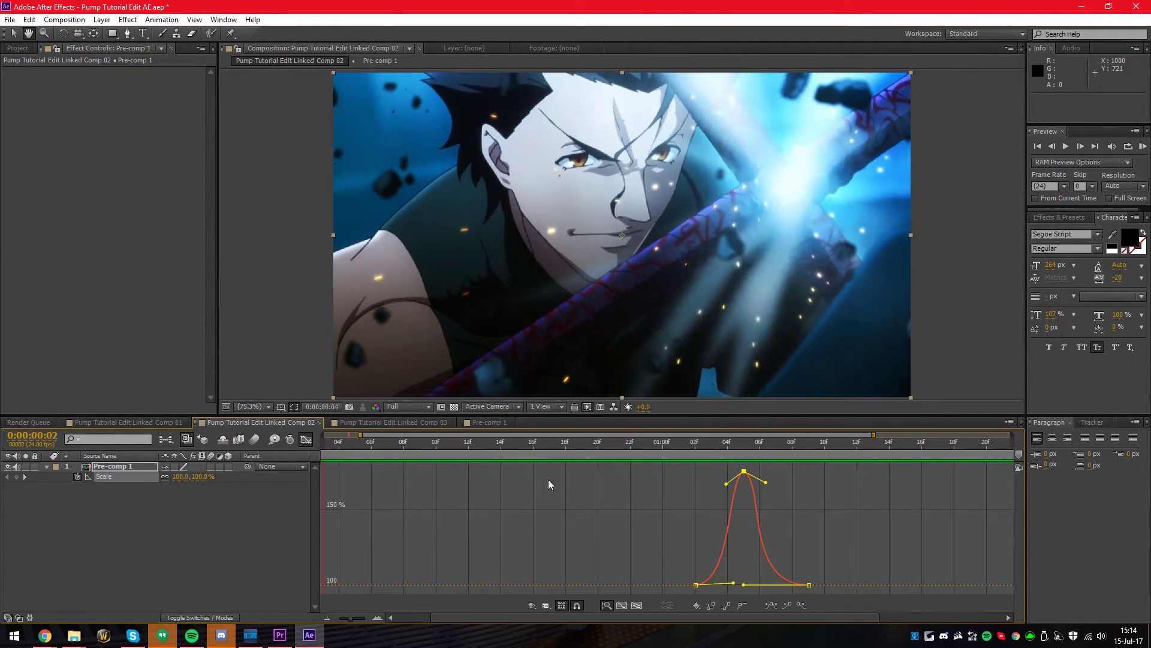
{"action": "key", "text": "space"}
Step: Shorten the handles of the peak keyframe at 0:00:01:05 and flatten the first Scale keyframe's outgoing handle to the 100% line
{"action": "left_click_drag", "start_coordinate": [696, 454], "coordinate": [555, 448]}
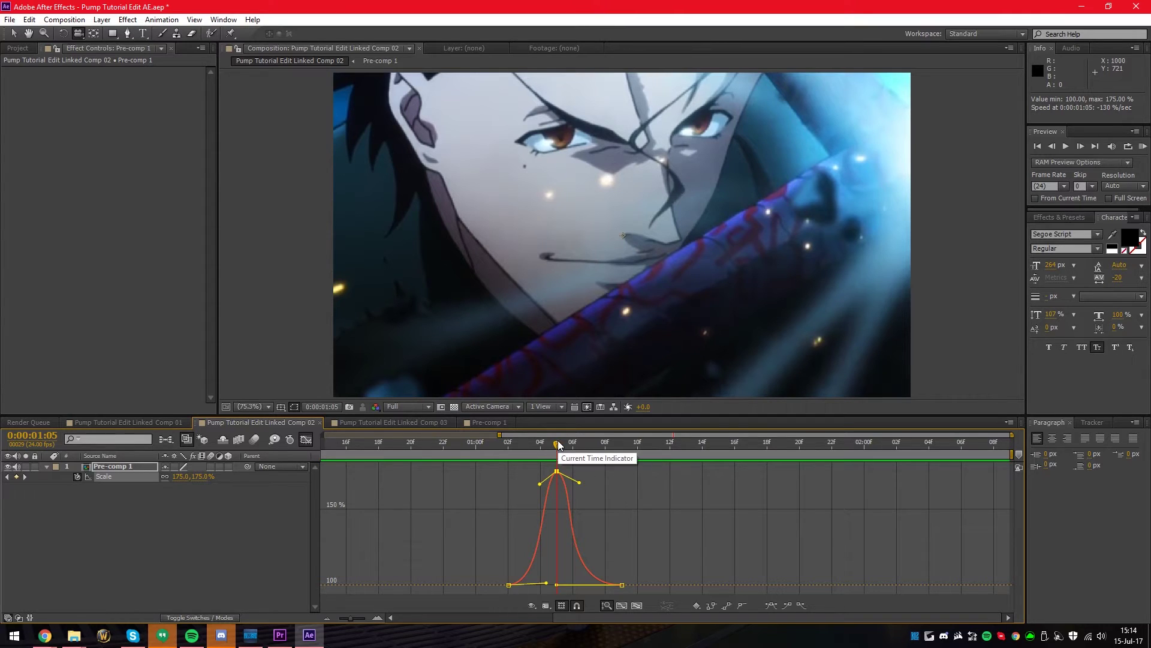
{"action": "left_click_drag", "start_coordinate": [539, 483], "coordinate": [499, 441]}
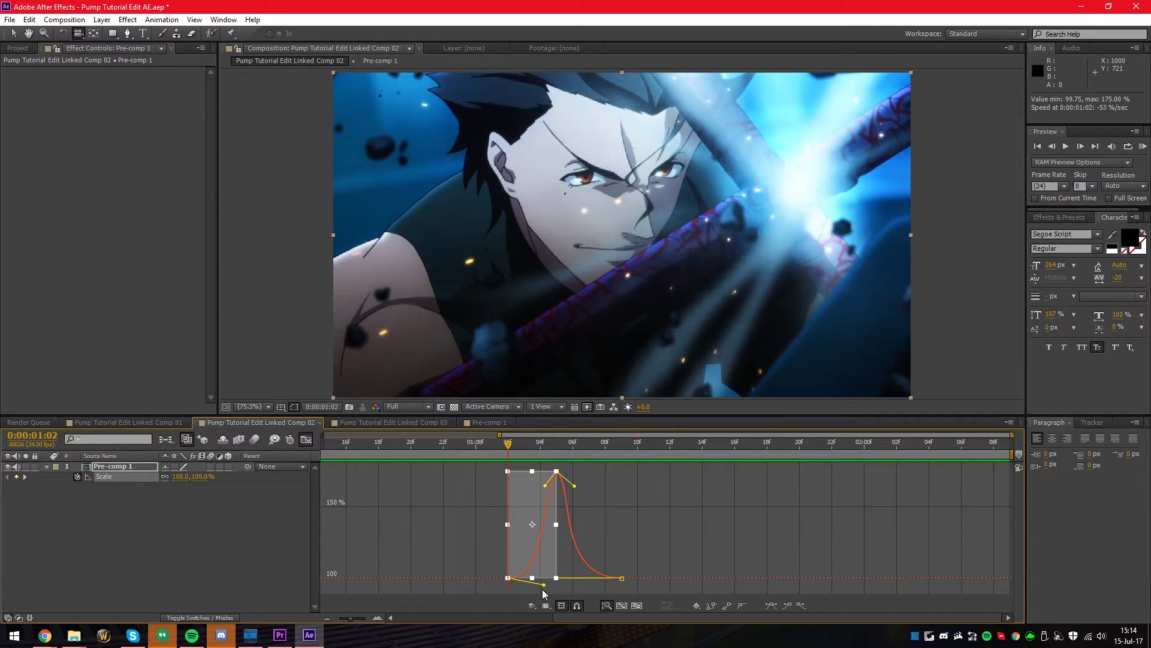
{"action": "left_click_drag", "start_coordinate": [544, 586], "coordinate": [543, 578]}
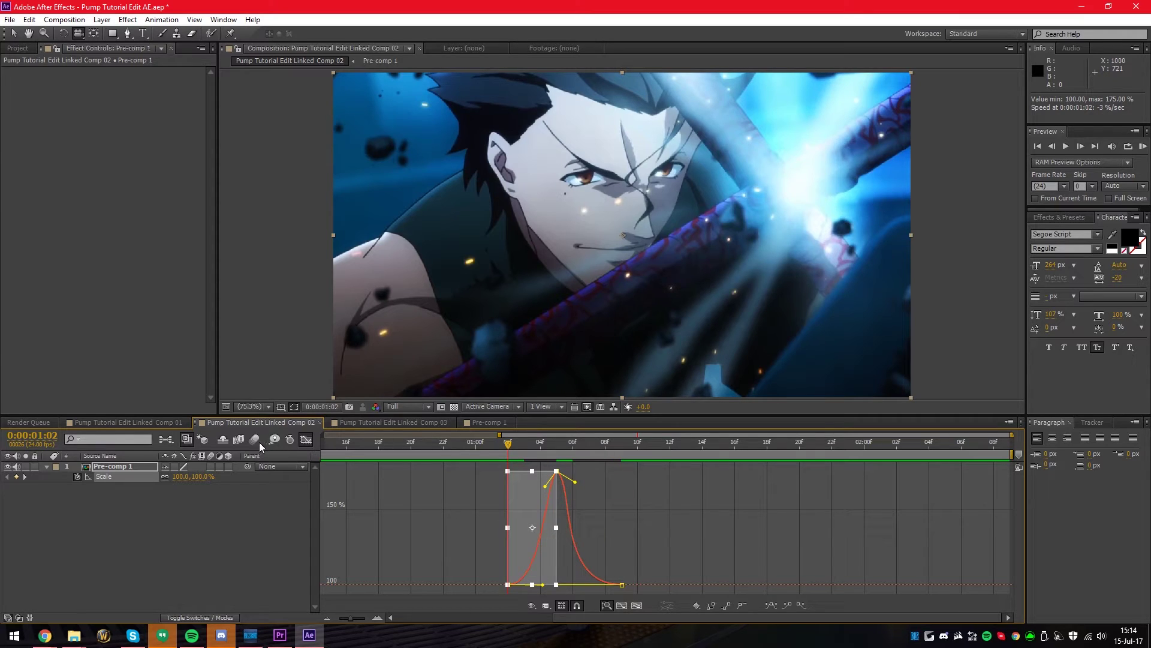
Step: Leave the Graph Editor, enable motion blur for the composition and the Pre-comp 1 layer, and preview the pump
{"action": "left_click", "coordinate": [306, 439]}
{"action": "left_click", "coordinate": [584, 488]}
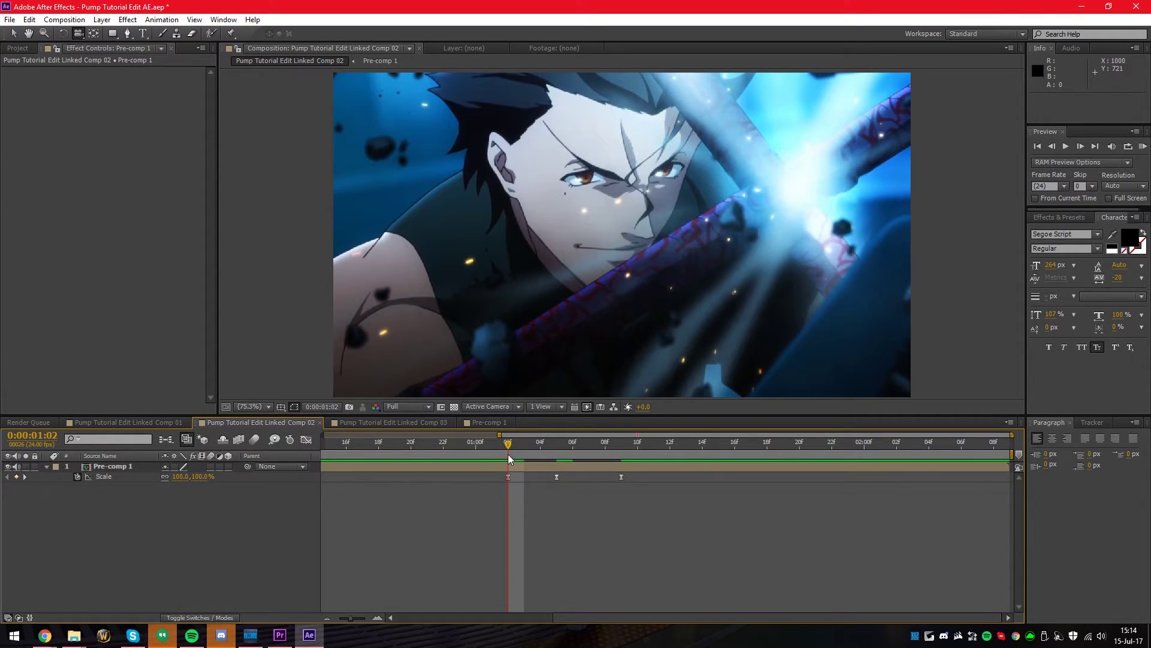
{"action": "left_click", "coordinate": [256, 440]}
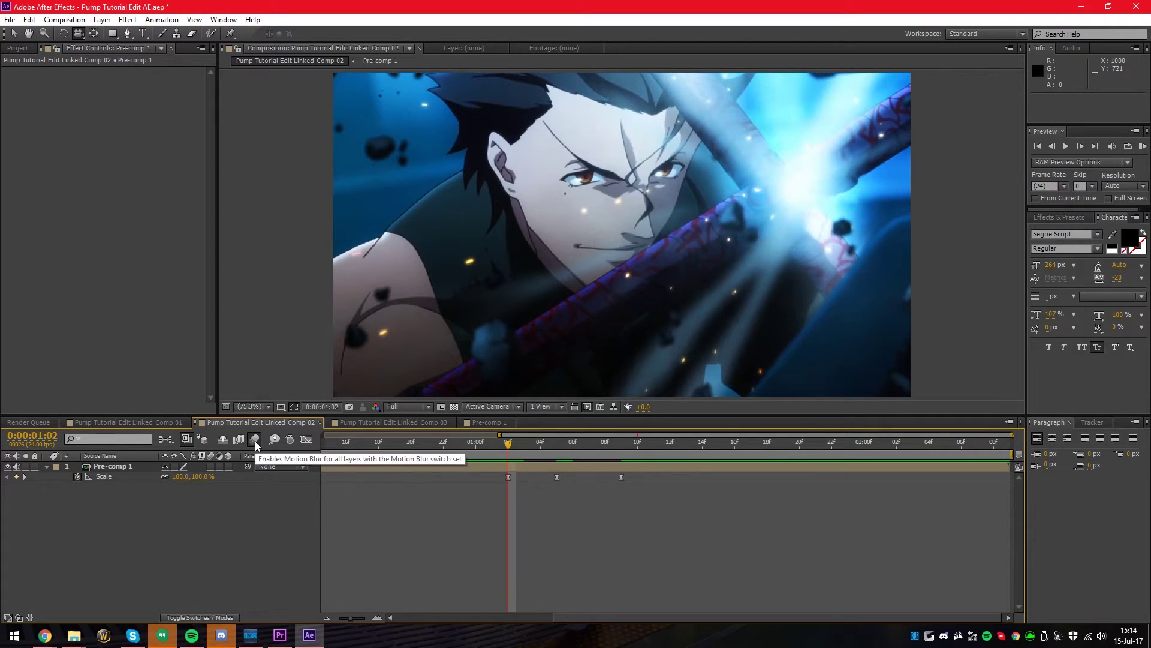
{"action": "left_click", "coordinate": [208, 465]}
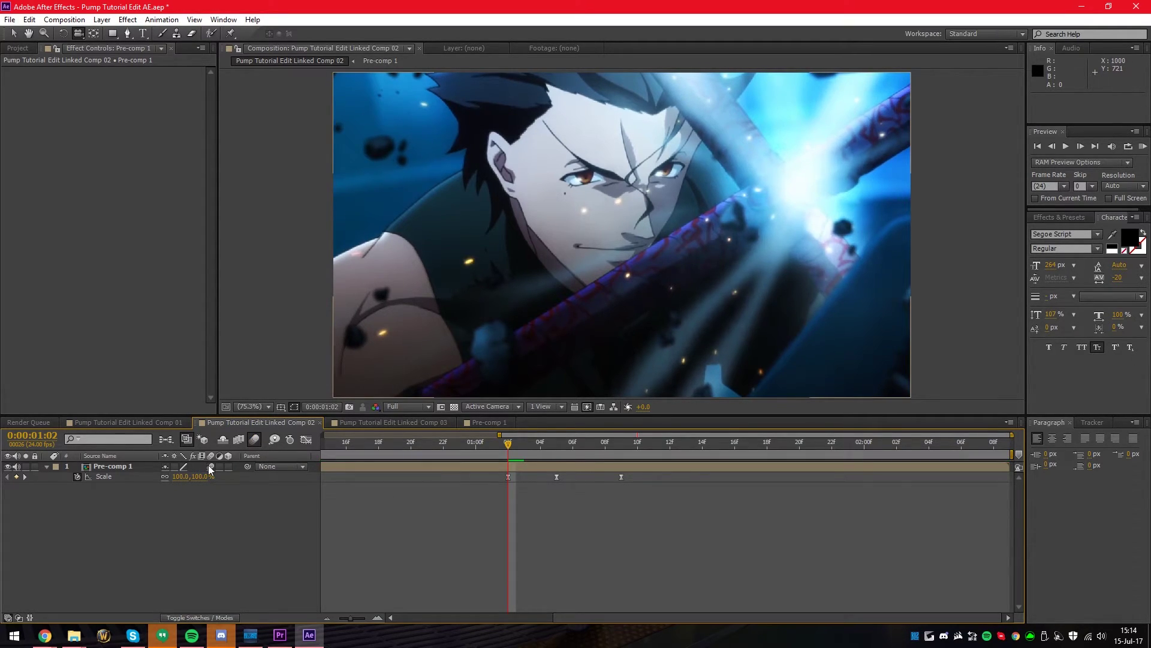
{"action": "left_click", "coordinate": [491, 440]}
{"action": "key", "text": "KP_0"}
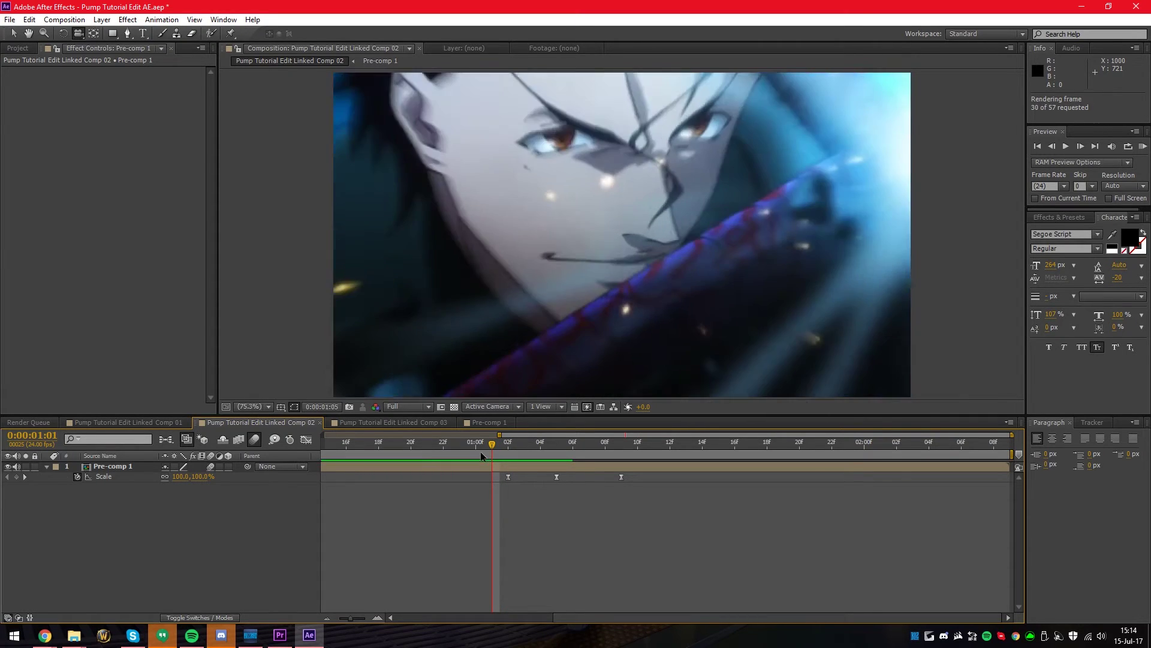
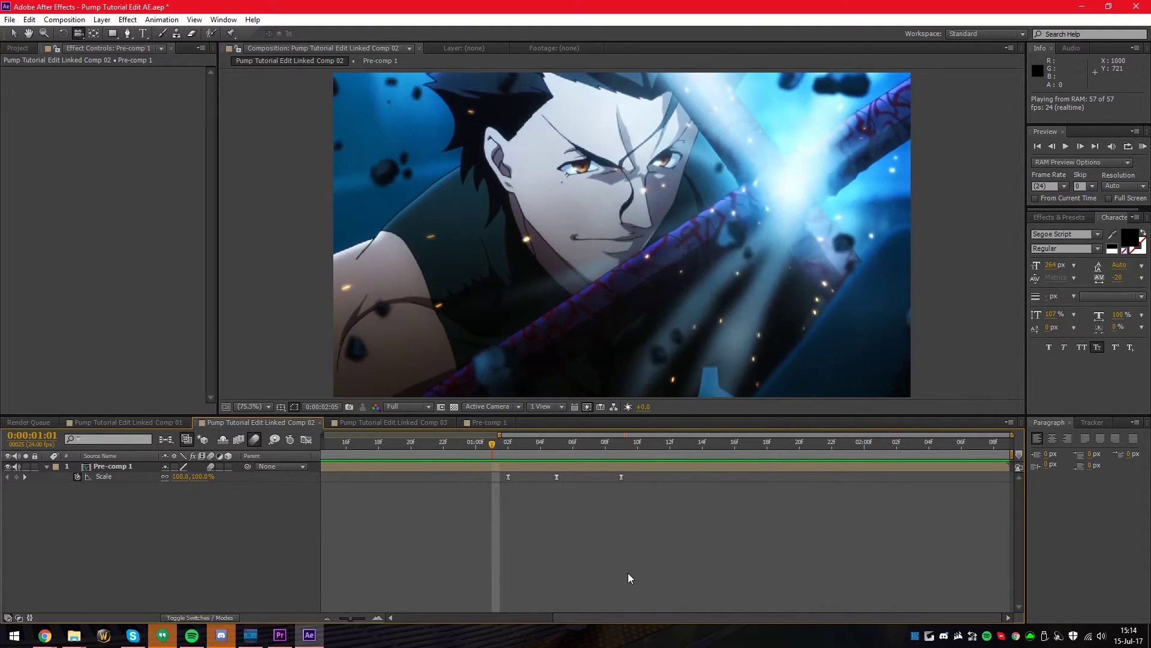
Step: Switch to Premiere Pro and play the edit from 00:00:12:20 through the Linked Comp 02 pump
{"action": "key", "text": "alt+Tab"}
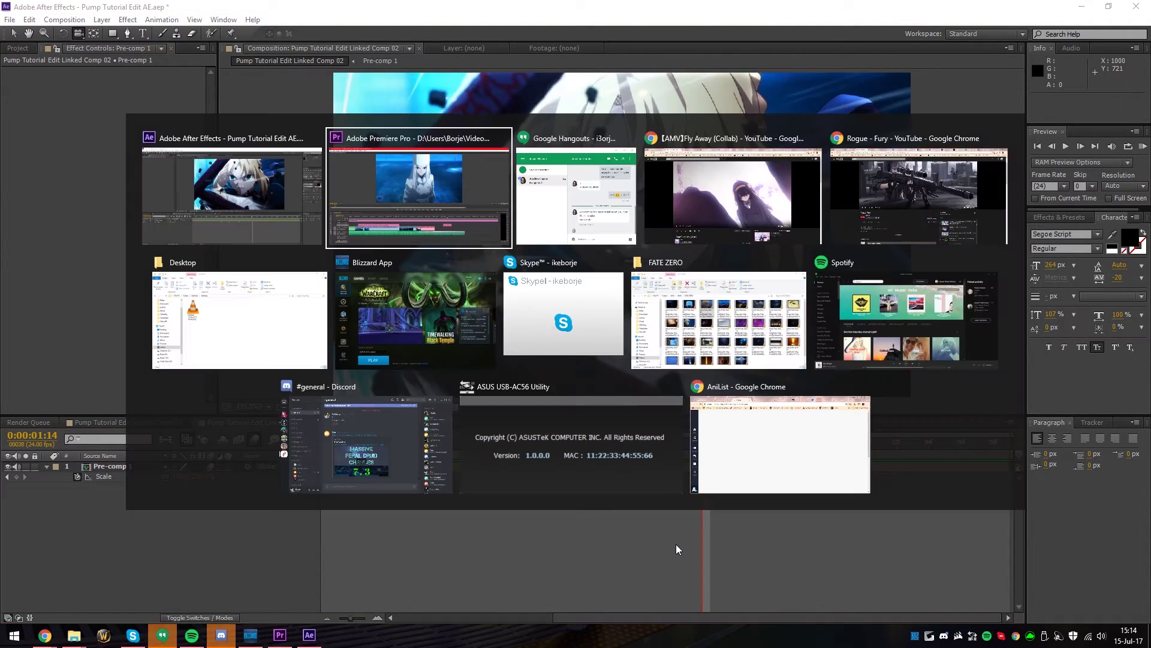
{"action": "left_click", "coordinate": [523, 445]}
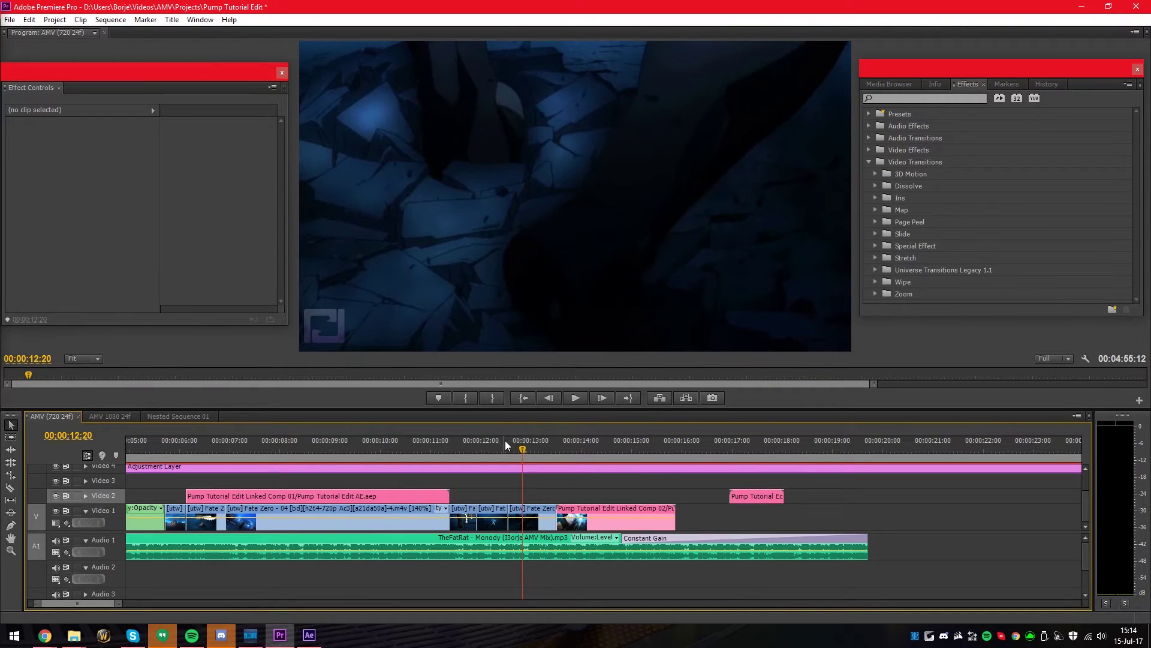
{"action": "key", "text": "space"}
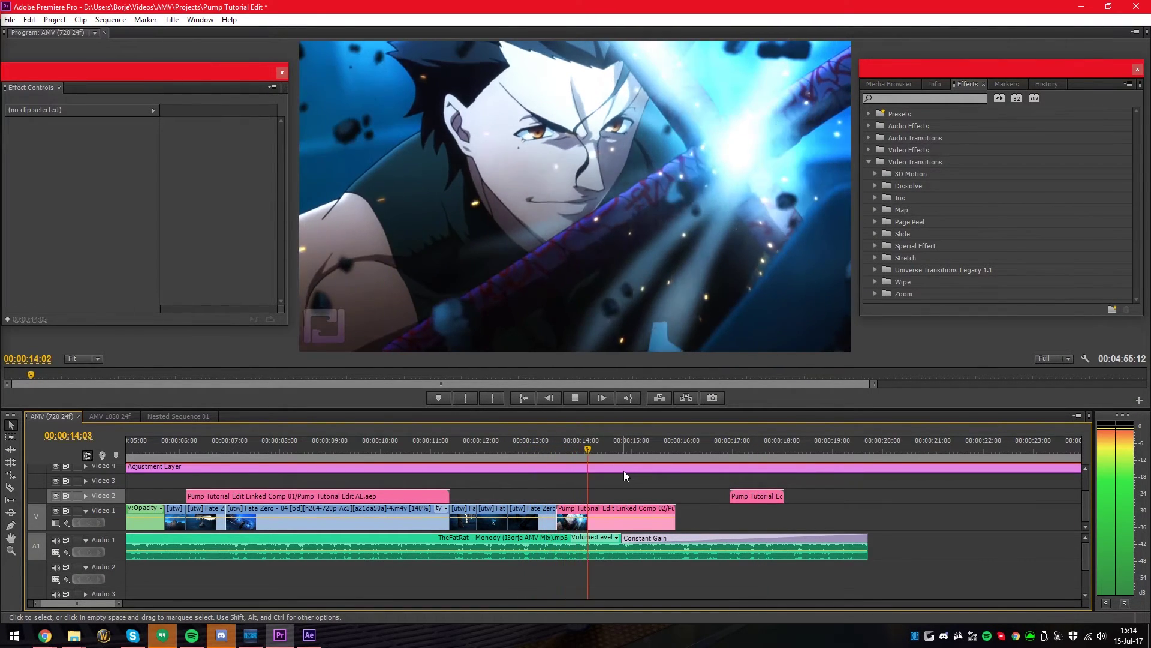
{"action": "left_click", "coordinate": [580, 444]}
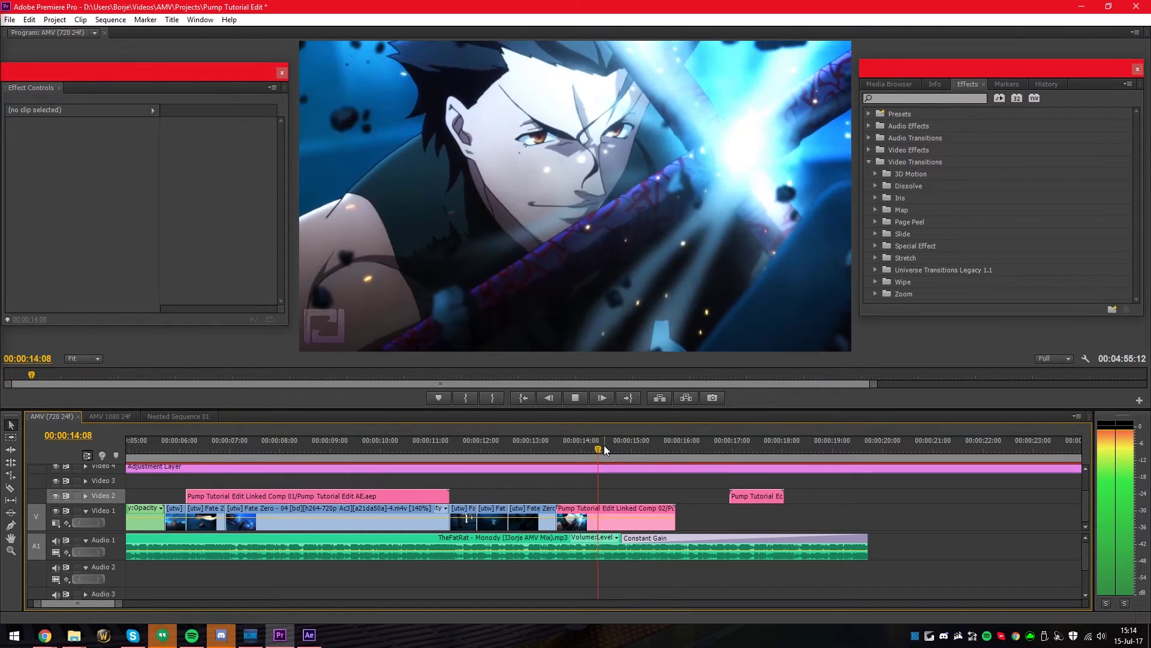
{"action": "key", "text": "space"}
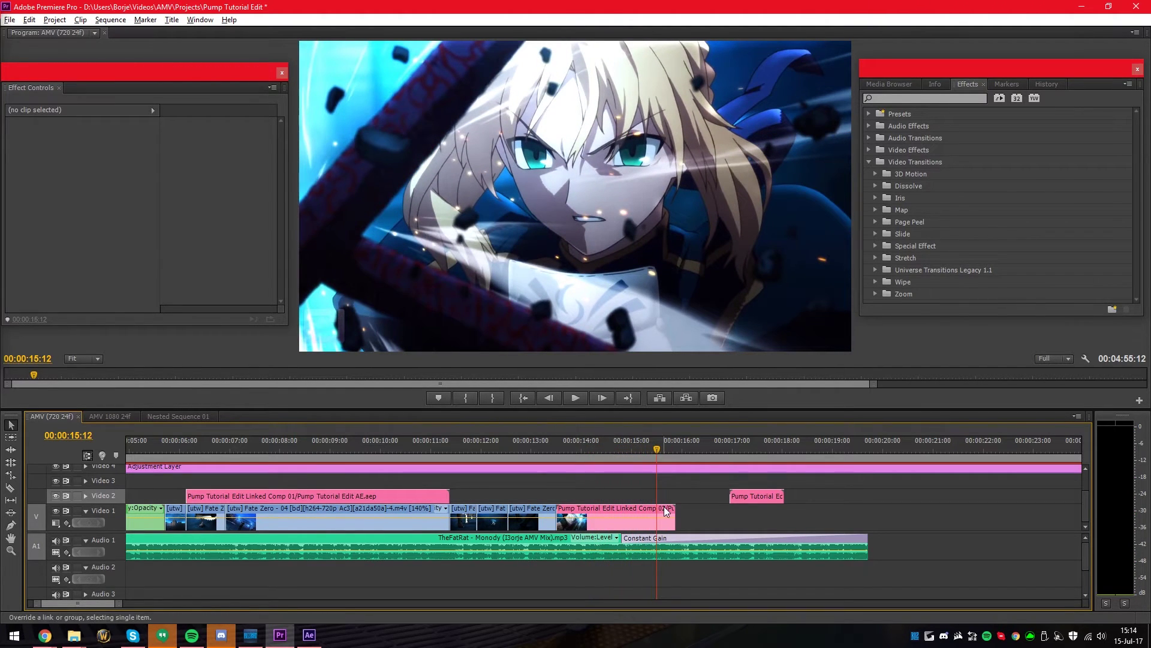
Step: Play the early part of the AMV edit and the Linked Comp 02 section to compare the pump transitions
{"action": "scroll", "coordinate": [381, 556], "scroll_direction": "down", "scroll_amount": 2, "text": "alt"}
{"action": "left_click", "coordinate": [168, 446]}
{"action": "key", "text": "space"}
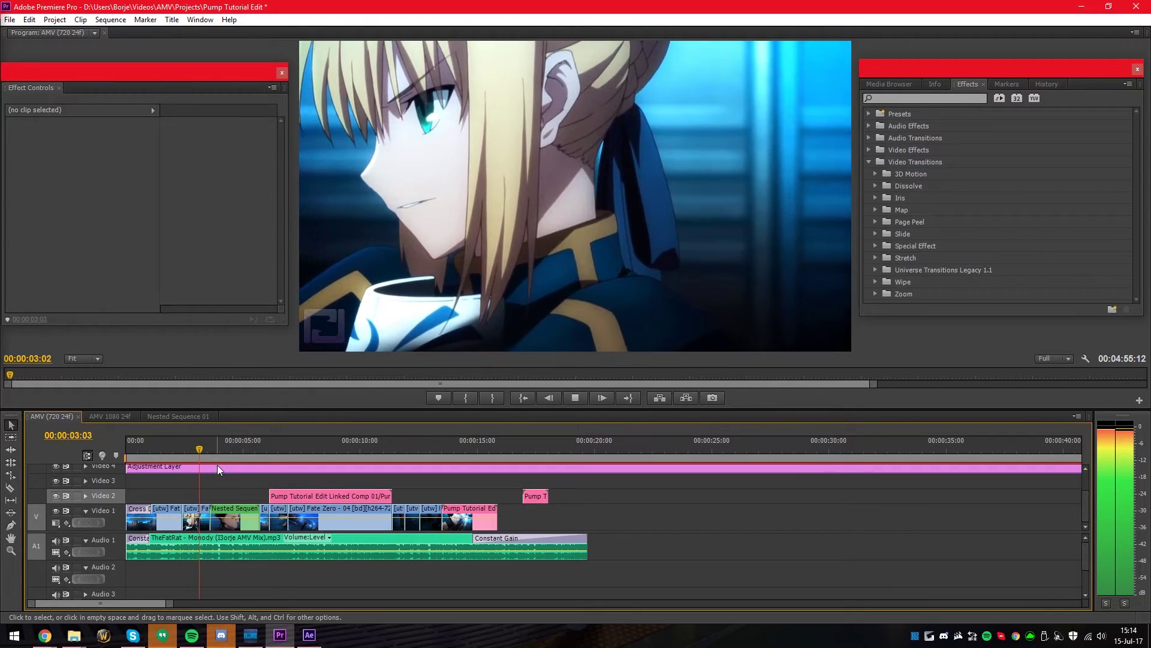
{"action": "left_click", "coordinate": [202, 449]}
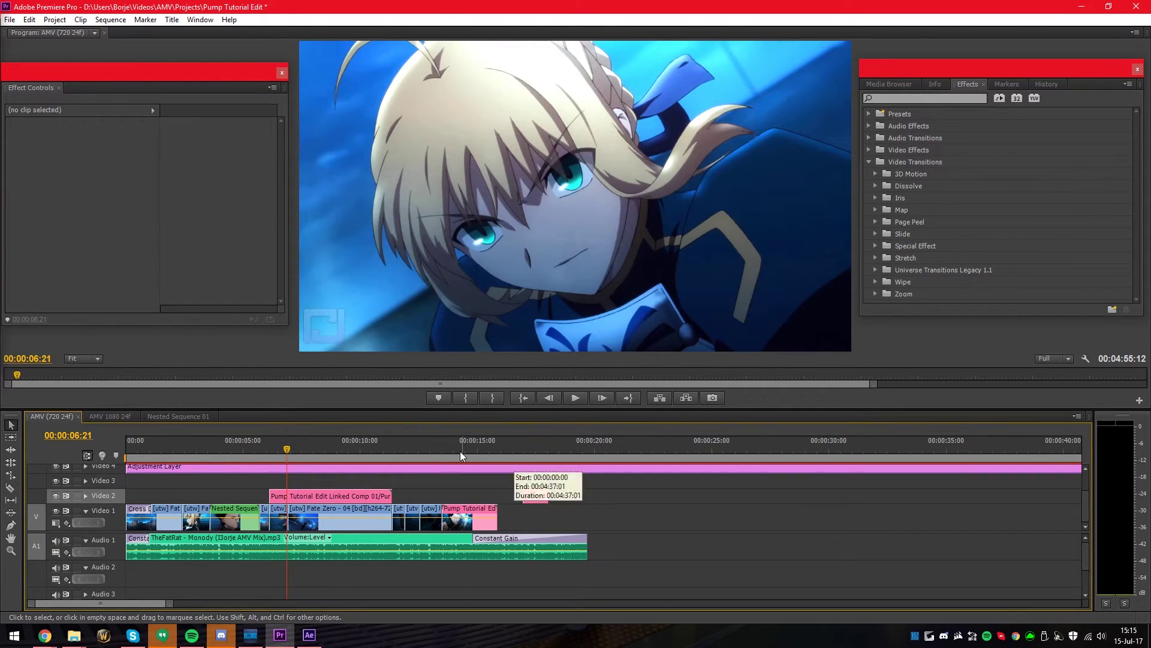
{"action": "left_click", "coordinate": [459, 451]}
{"action": "key", "text": "space"}
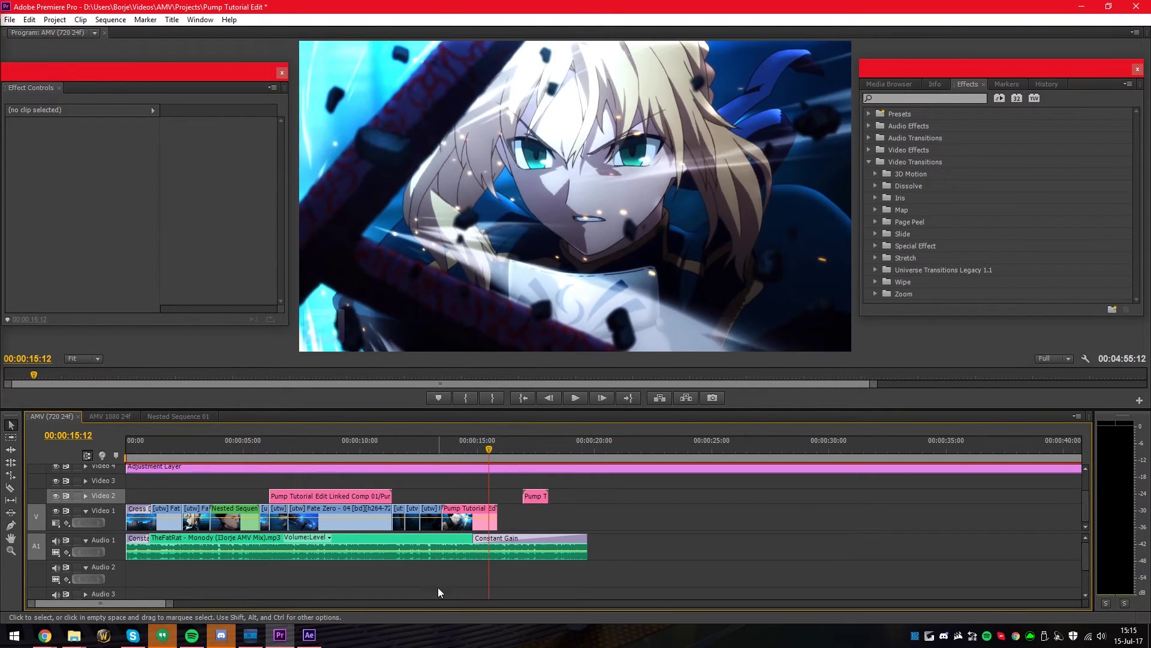
{"action": "left_click", "coordinate": [319, 638]}
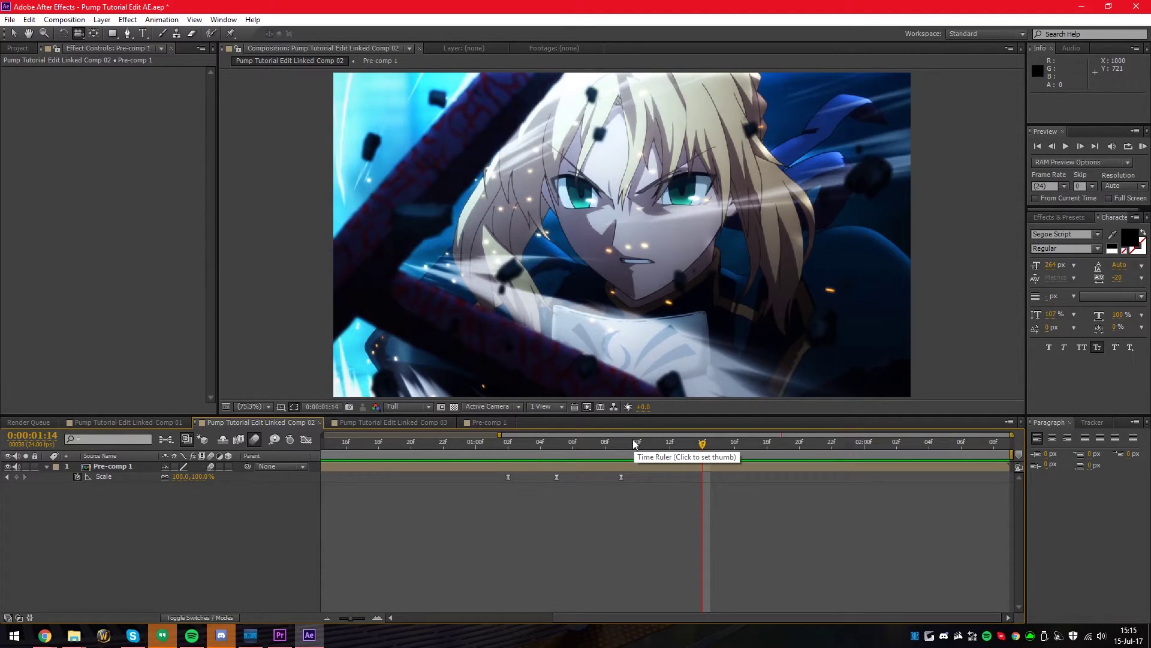
{"action": "key", "text": "alt+Tab"}
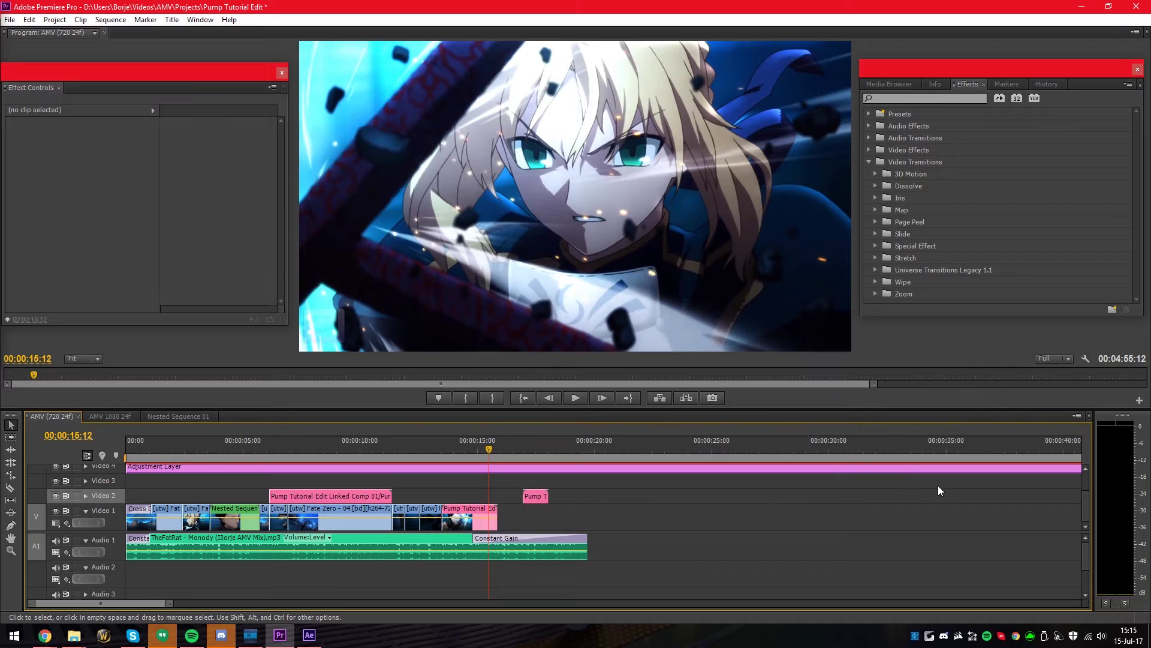
{"action": "left_click_drag", "start_coordinate": [677, 491], "coordinate": [171, 553]}
{"action": "left_click", "coordinate": [685, 527]}
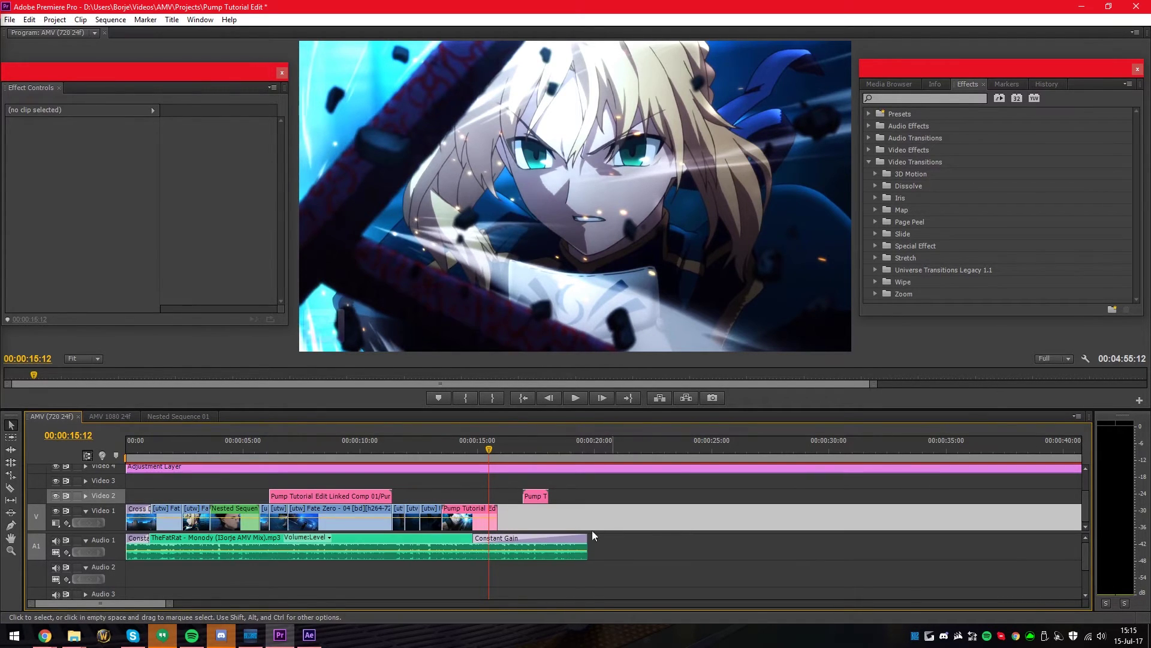
{"action": "left_click", "coordinate": [309, 634]}
{"action": "left_click", "coordinate": [501, 451]}
{"action": "left_click_drag", "start_coordinate": [502, 449], "coordinate": [632, 449]}
{"action": "left_click", "coordinate": [280, 635]}
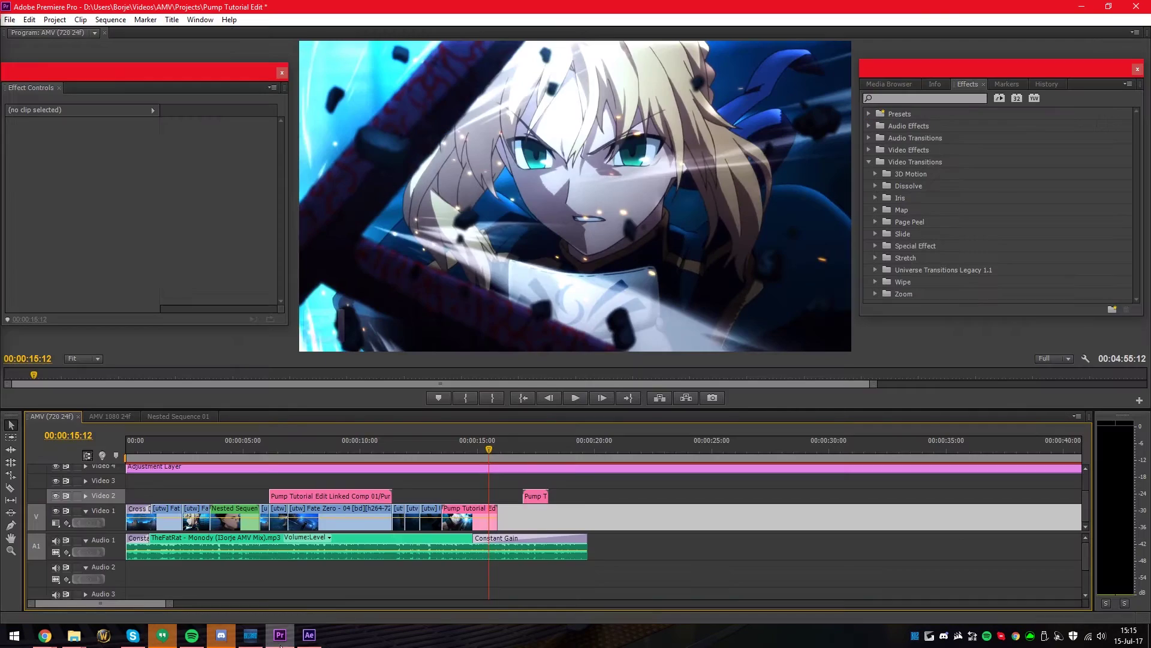
{"action": "left_click", "coordinate": [312, 639]}
{"action": "key", "text": "alt+Tab"}
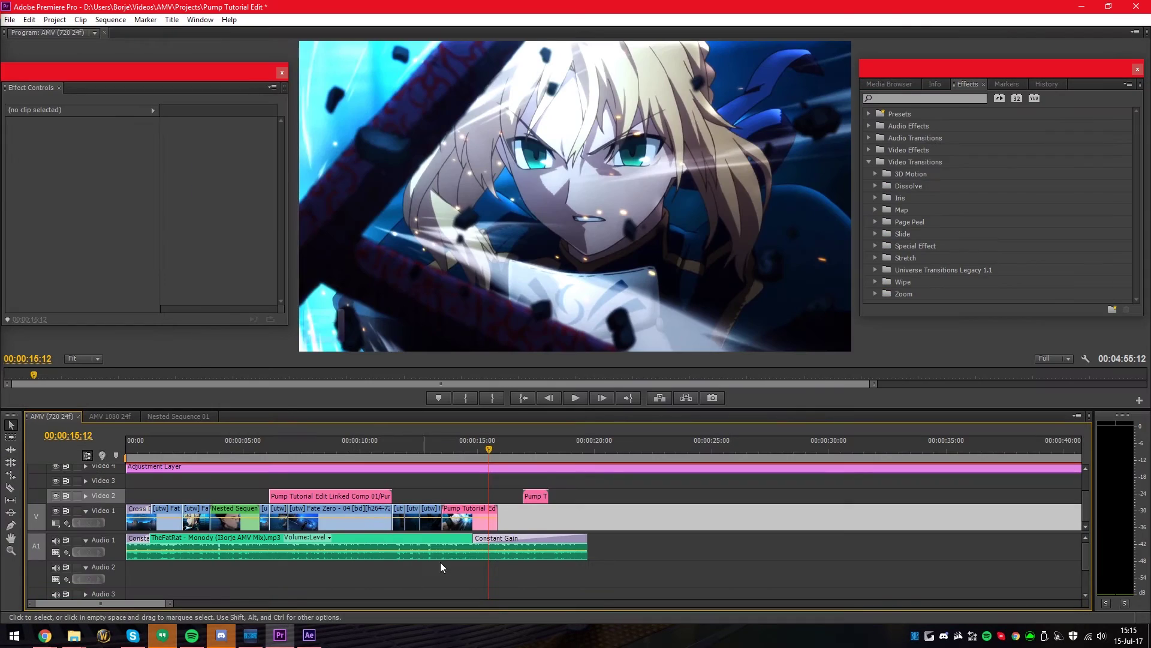
{"action": "key", "text": "alt+Tab"}
{"action": "left_click_drag", "start_coordinate": [533, 443], "coordinate": [583, 441]}
{"action": "key", "text": "alt+Tab"}
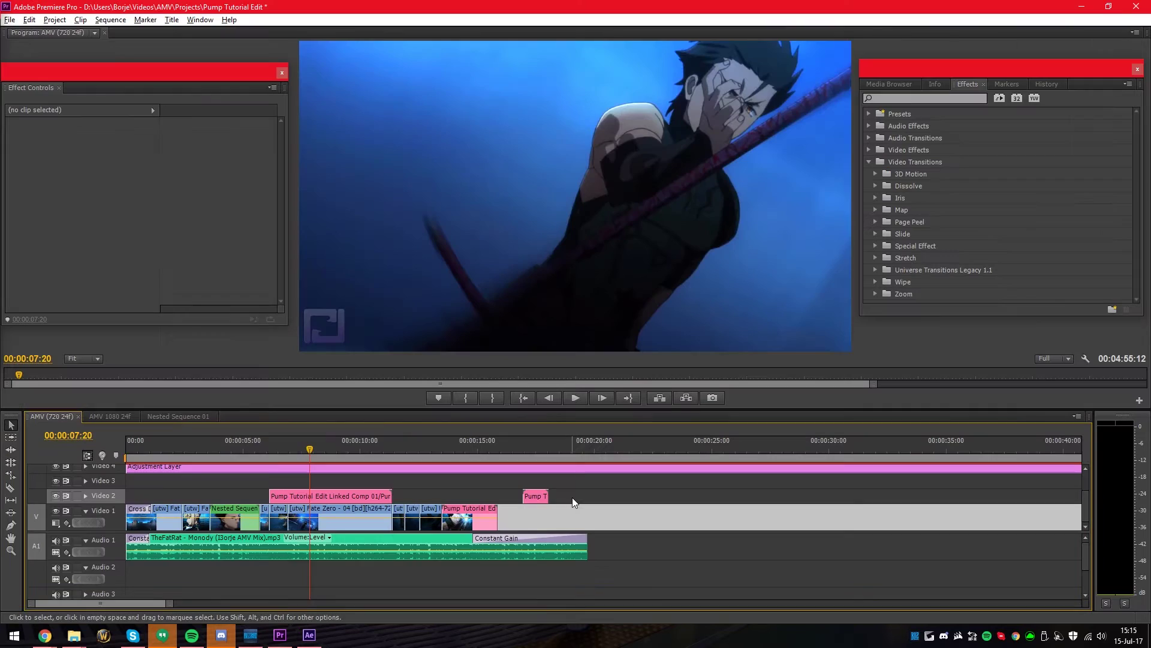
{"action": "scroll", "coordinate": [553, 484], "scroll_direction": "down", "scroll_amount": 2}
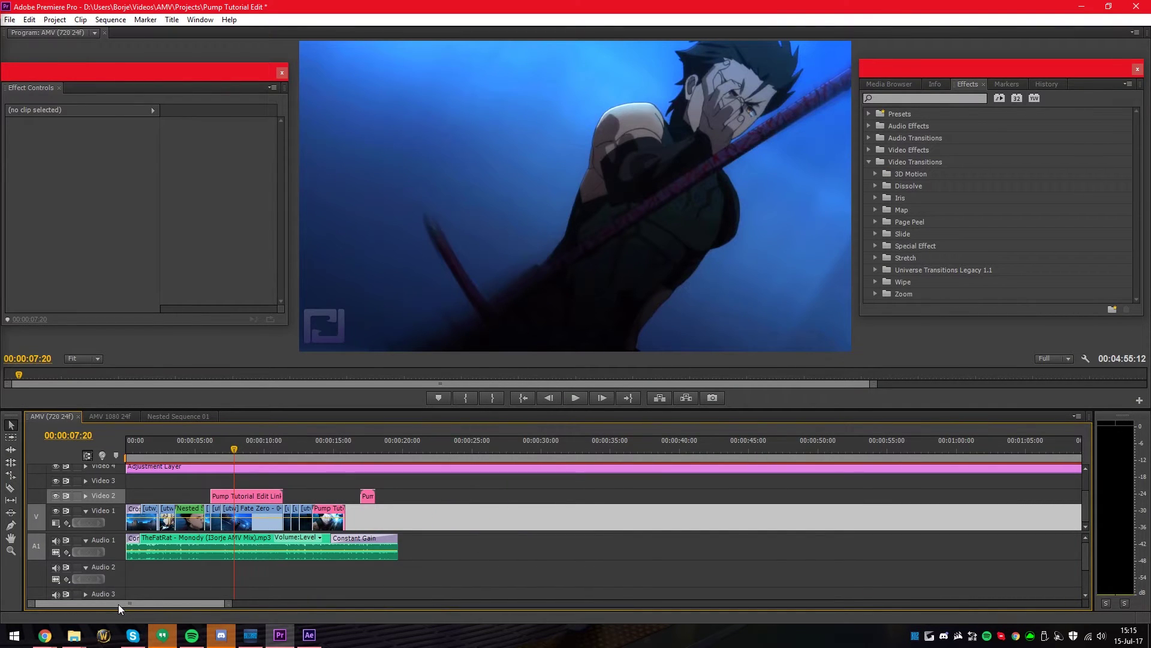
Step: Switch to After Effects and apply the Wiggle - position animation preset to the Pre-comp 1 layer
{"action": "left_click", "coordinate": [308, 634]}
{"action": "left_click_drag", "start_coordinate": [508, 447], "coordinate": [702, 460]}
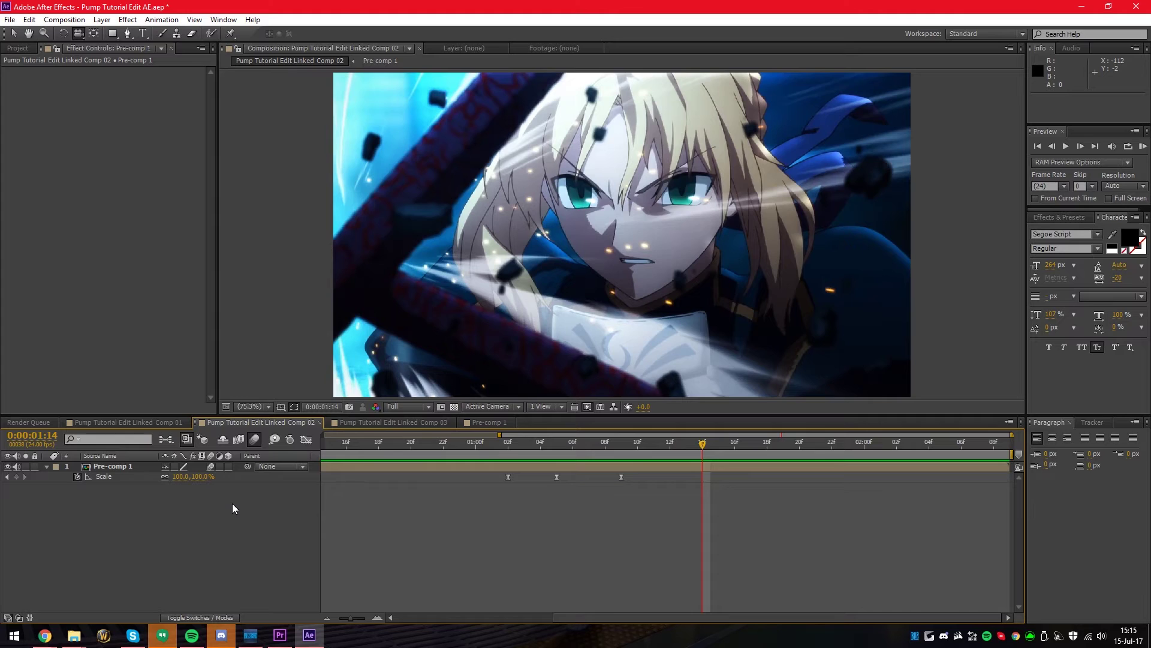
{"action": "left_click", "coordinate": [232, 467]}
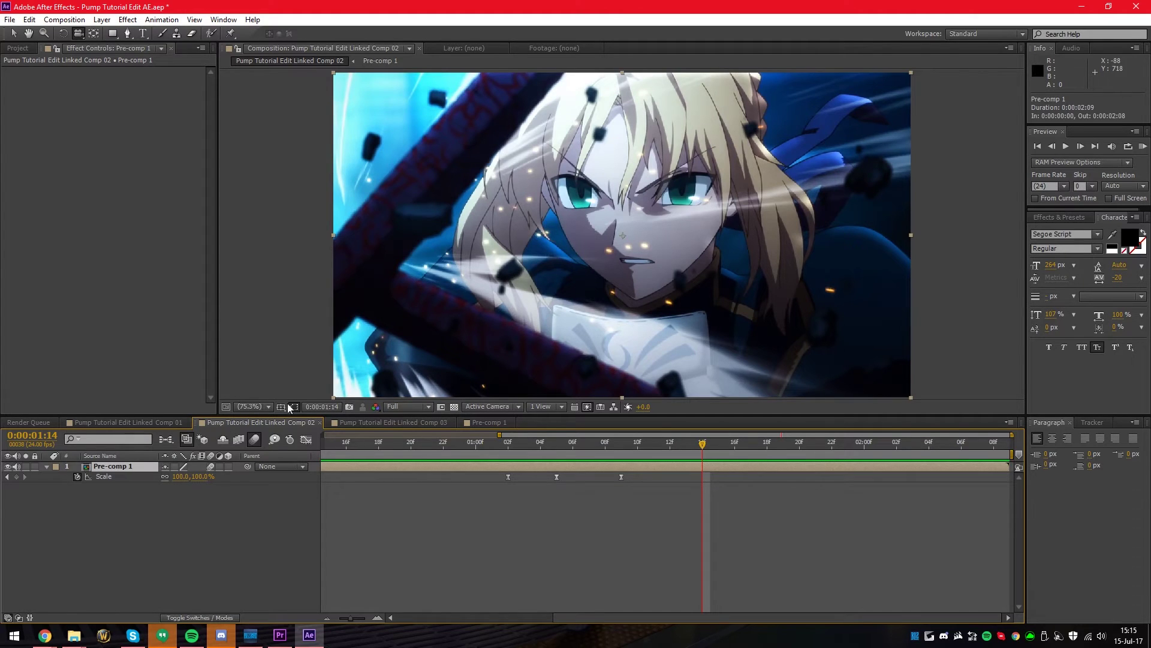
{"action": "left_click", "coordinate": [1059, 217]}
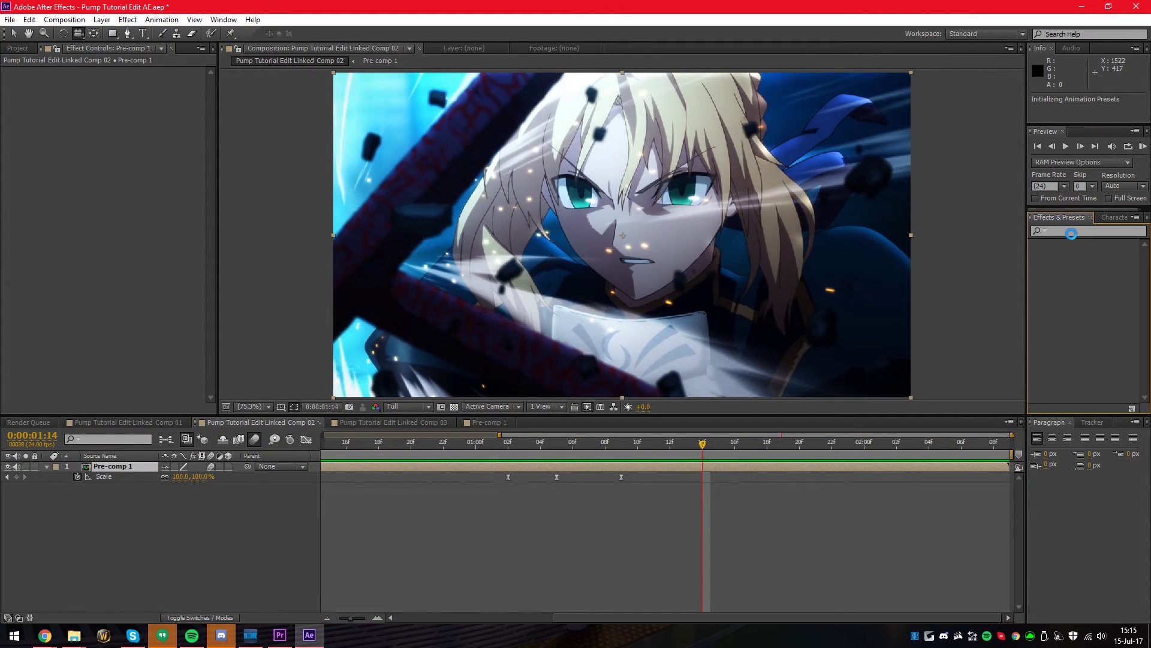
{"action": "left_click", "coordinate": [1079, 231]}
{"action": "type", "text": "wiggle"}
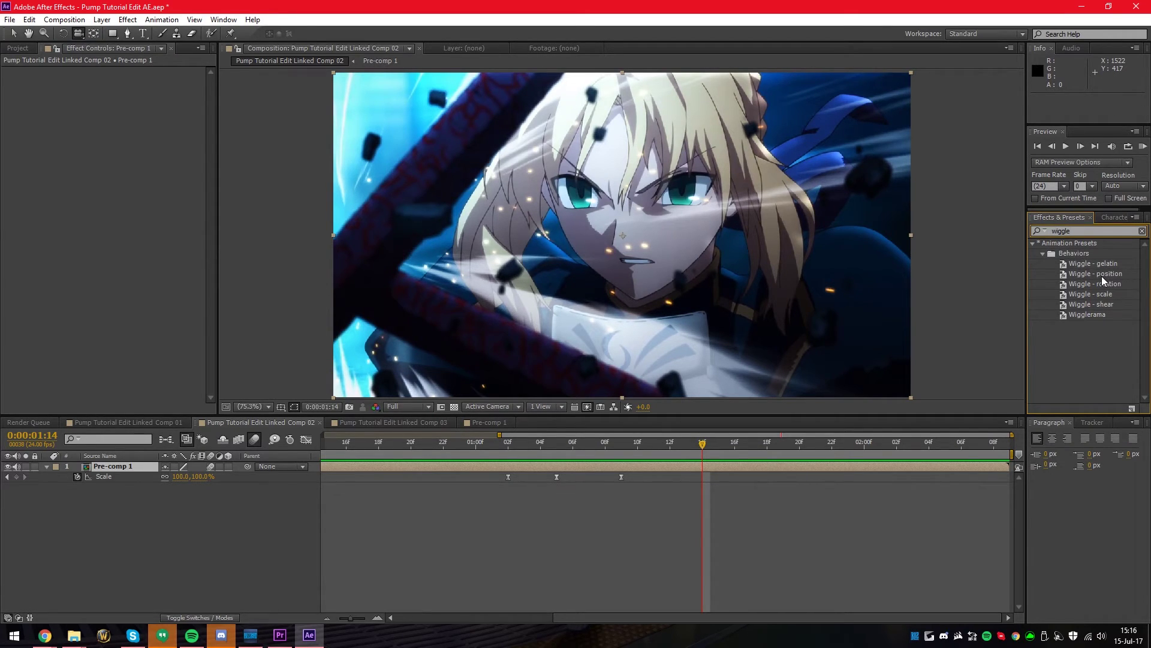
{"action": "left_click_drag", "start_coordinate": [1097, 274], "coordinate": [126, 472]}
Step: Look up the Twitch effect in the Video Copilot effect category
{"action": "left_click", "coordinate": [128, 19]}
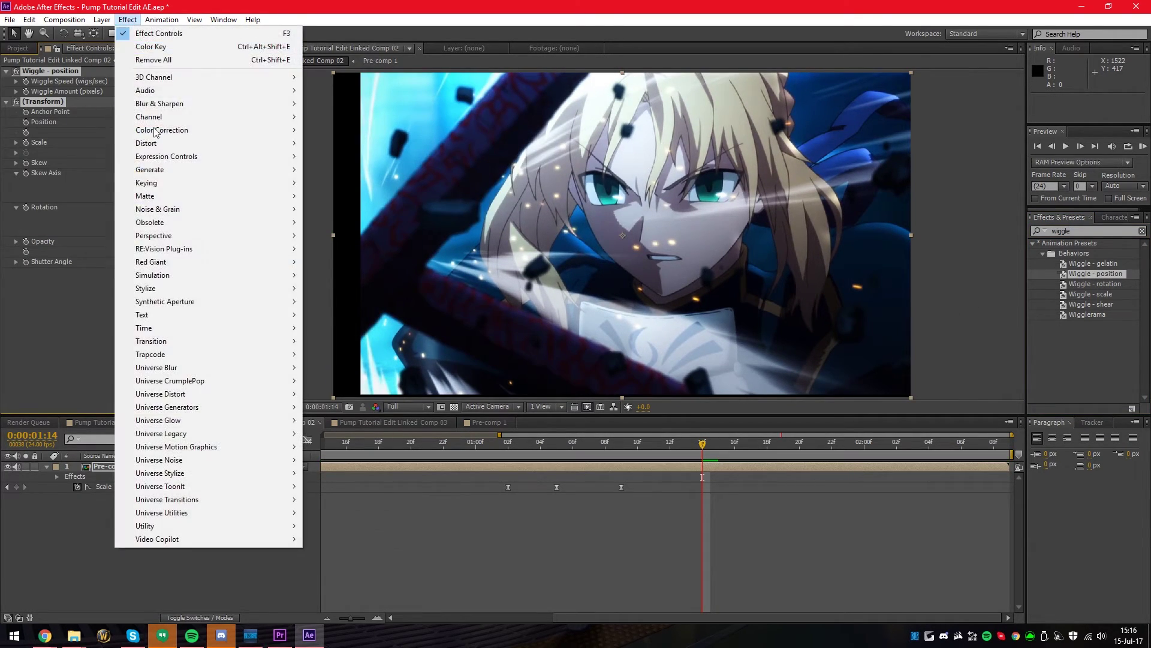
{"action": "mouse_move", "coordinate": [197, 540]}
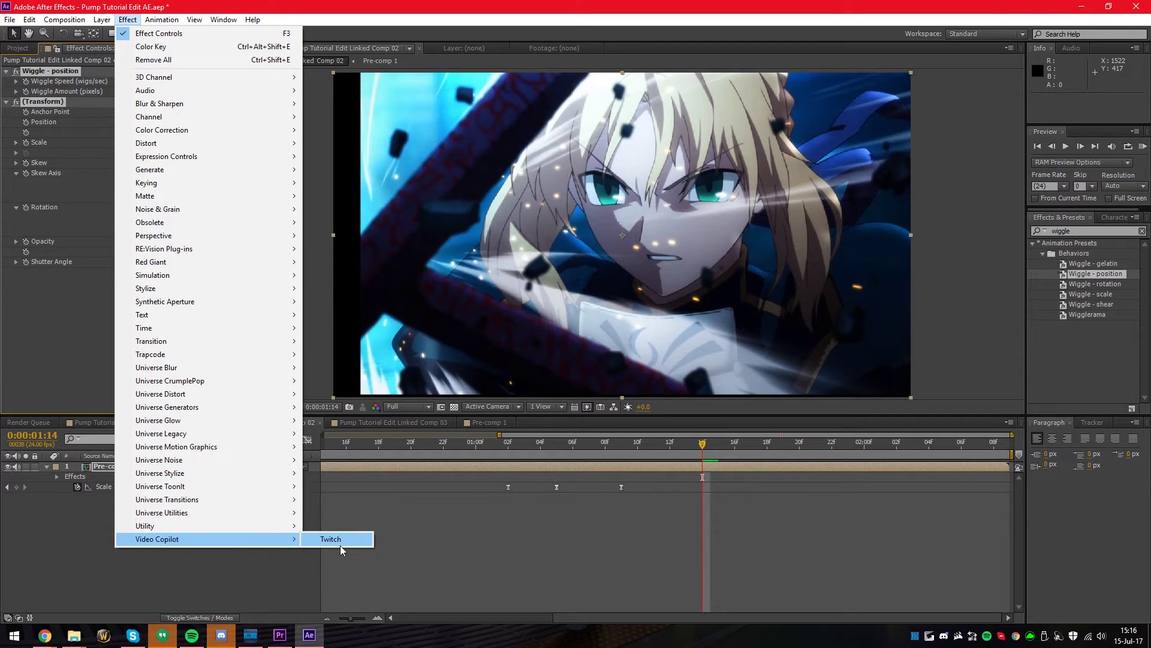
{"action": "left_click", "coordinate": [99, 330]}
Step: Scrub through the wiggle and set the Scale keyframe at 0:00:01:02 to 105%
{"action": "left_click_drag", "start_coordinate": [411, 443], "coordinate": [652, 444]}
{"action": "left_click_drag", "start_coordinate": [493, 444], "coordinate": [509, 447]}
{"action": "left_click", "coordinate": [507, 486]}
{"action": "left_click", "coordinate": [174, 487]}
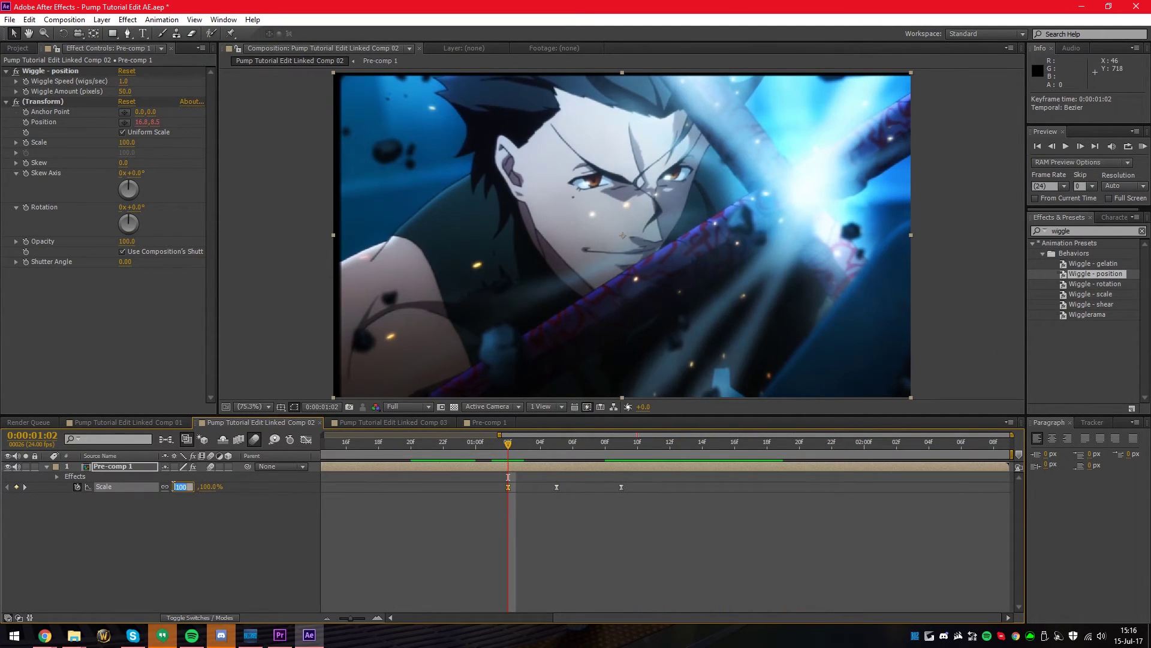
{"action": "key", "text": "Return"}
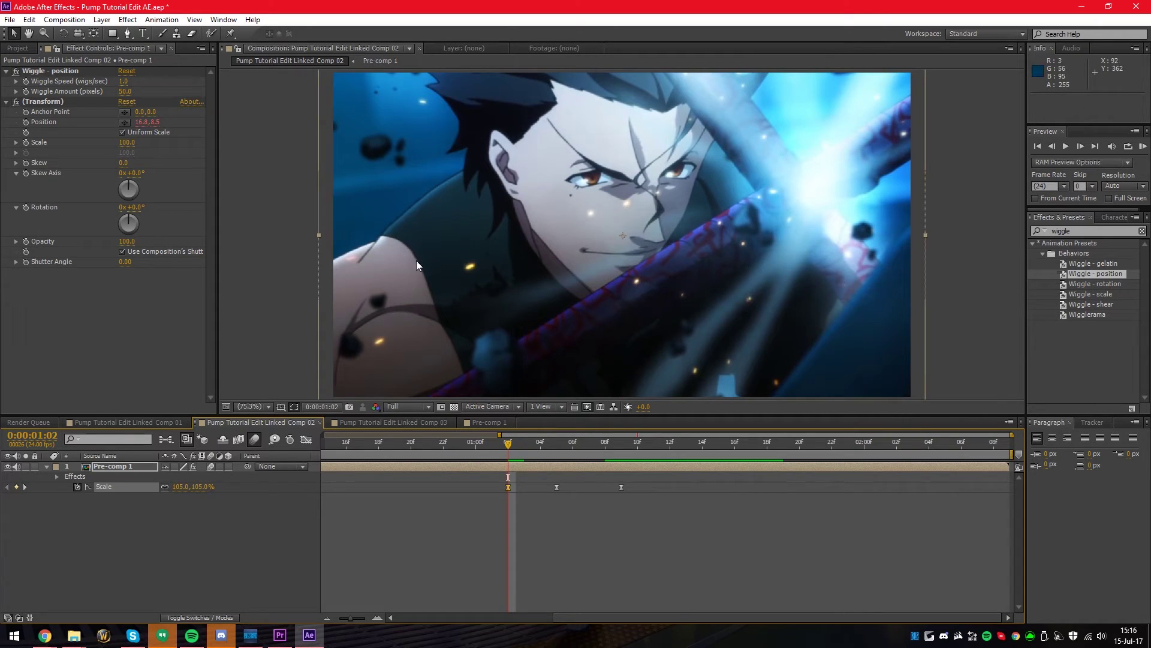
Step: Select the last Scale keyframe at 0:00:01:09 and open its Scale value for editing
{"action": "left_click", "coordinate": [622, 446]}
{"action": "left_click", "coordinate": [625, 491]}
{"action": "left_click", "coordinate": [623, 486]}
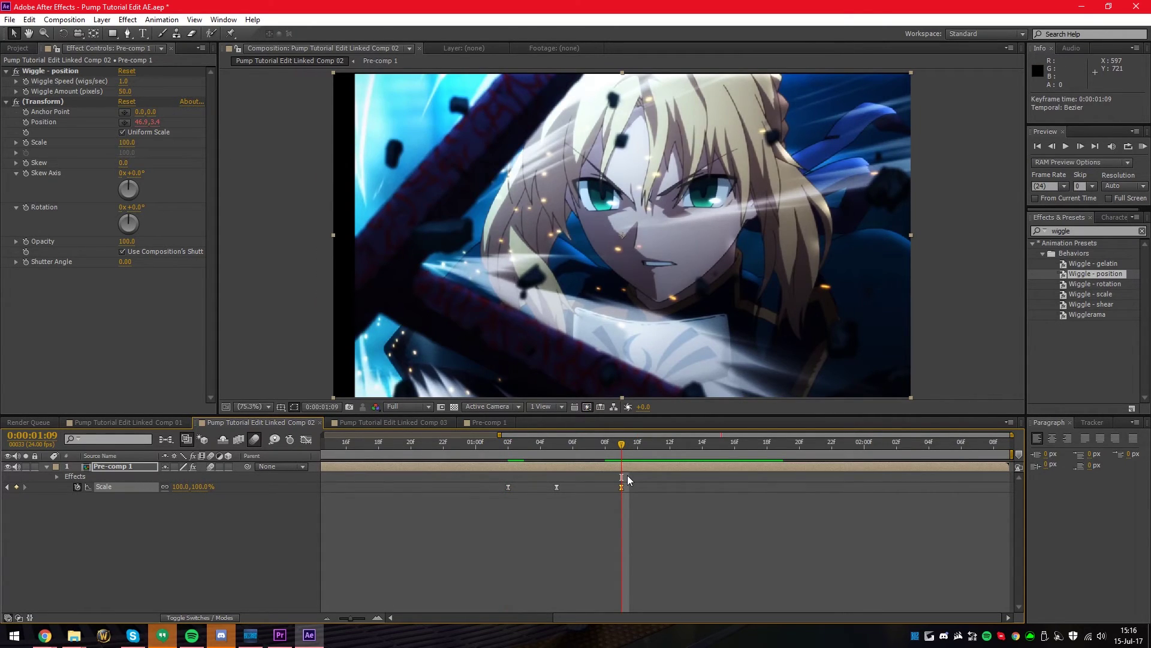
{"action": "left_click", "coordinate": [196, 486]}
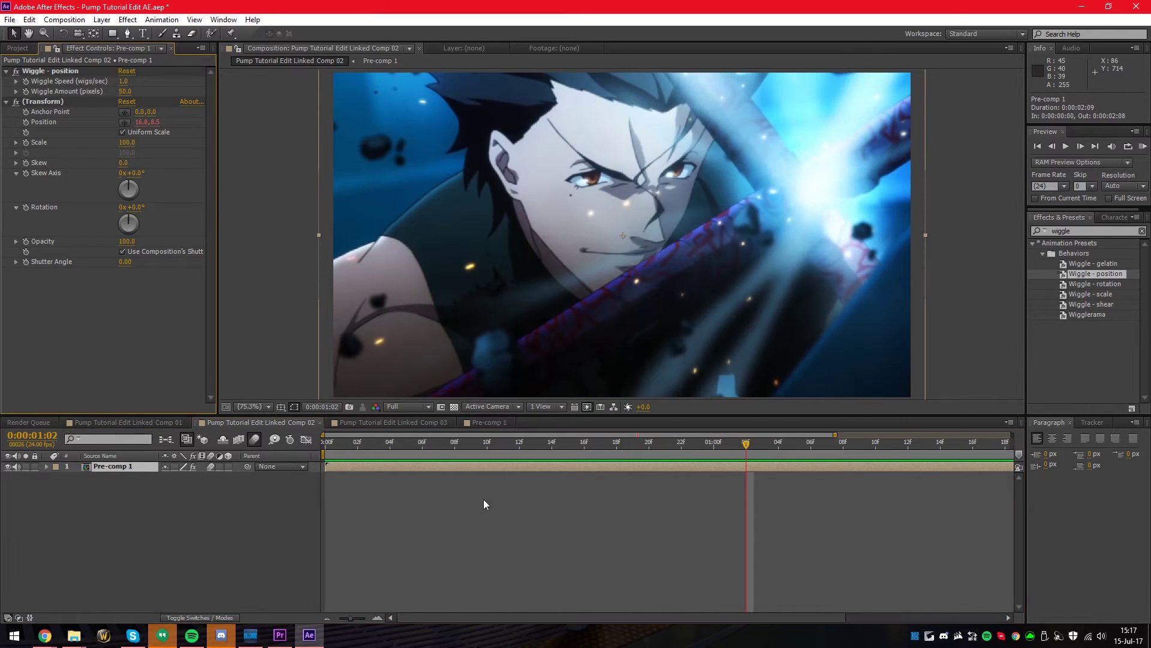
Step: Show the Scale keyframes of Pre-comp 1 and view the frames at 0:00:01:02 and 0:00:01:07
{"action": "left_click", "coordinate": [632, 444]}
{"action": "key", "text": "s"}
{"action": "left_click", "coordinate": [745, 445]}
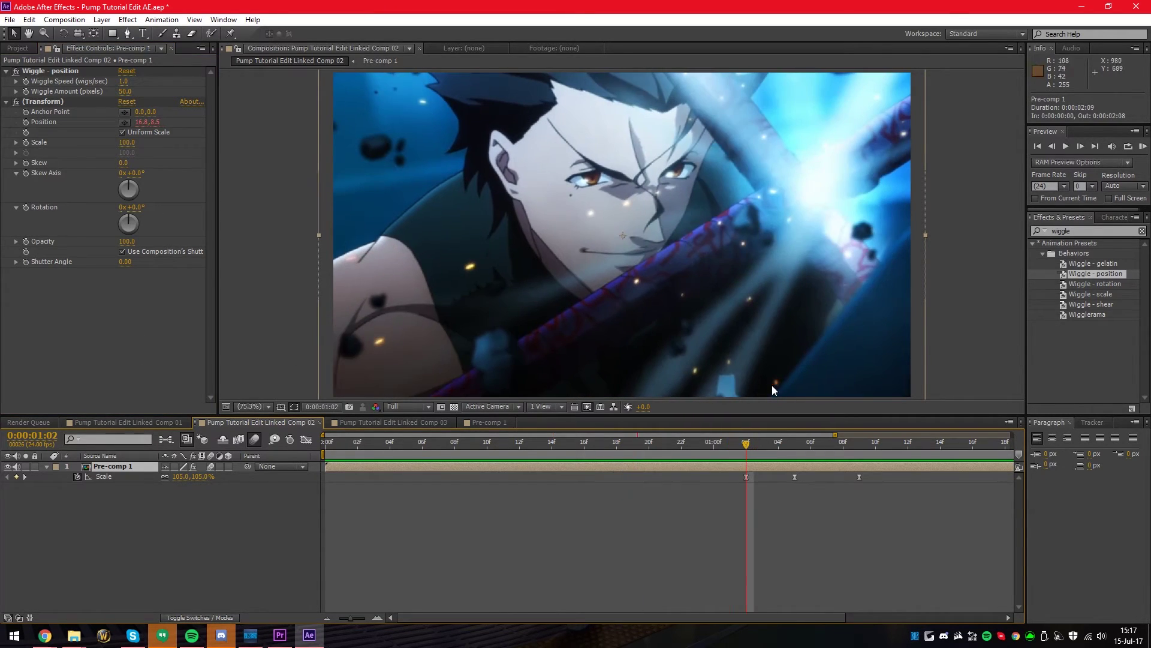
{"action": "left_click", "coordinate": [826, 444]}
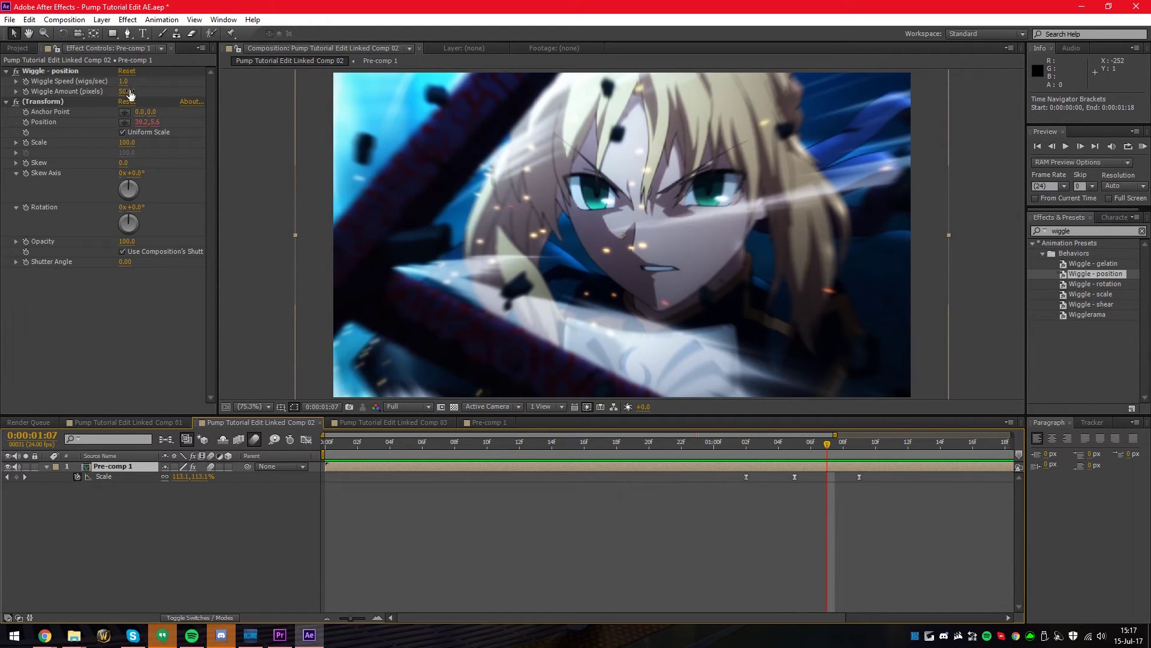
Step: Set the Wiggle Amount to 22 pixels and the Wiggle Speed to 2, and preview the composition from the start
{"action": "left_click_drag", "start_coordinate": [129, 93], "coordinate": [113, 93]}
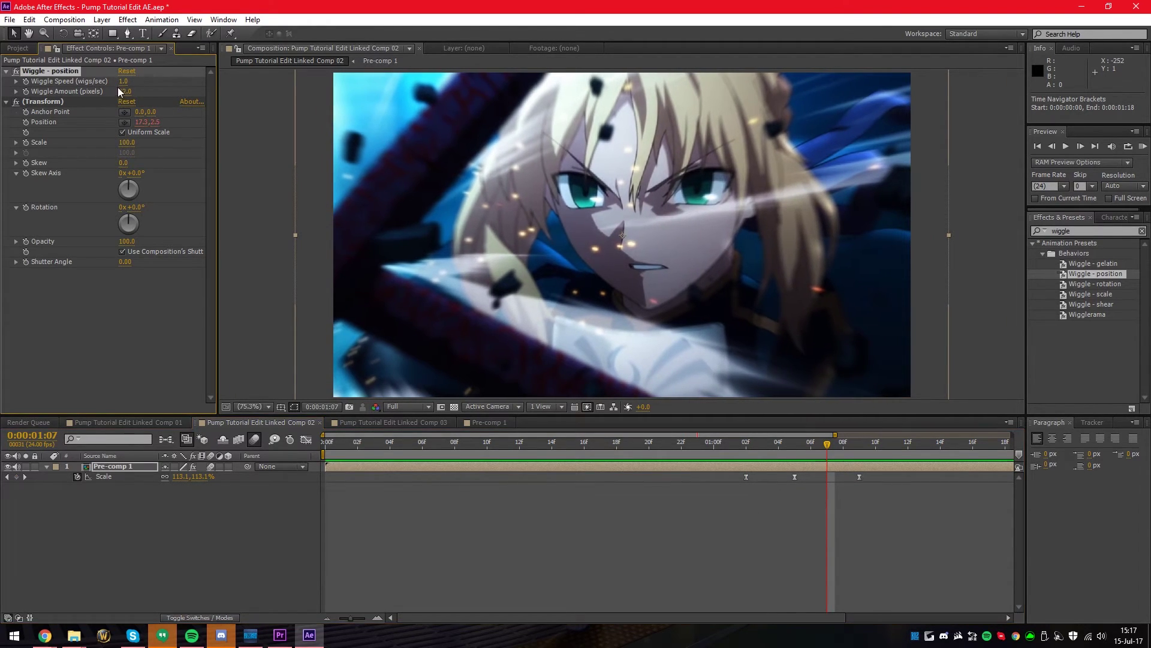
{"action": "left_click", "coordinate": [124, 81]}
{"action": "left_click", "coordinate": [154, 83]}
{"action": "left_click", "coordinate": [124, 81]}
{"action": "type", "text": "22"}
{"action": "left_click", "coordinate": [166, 85]}
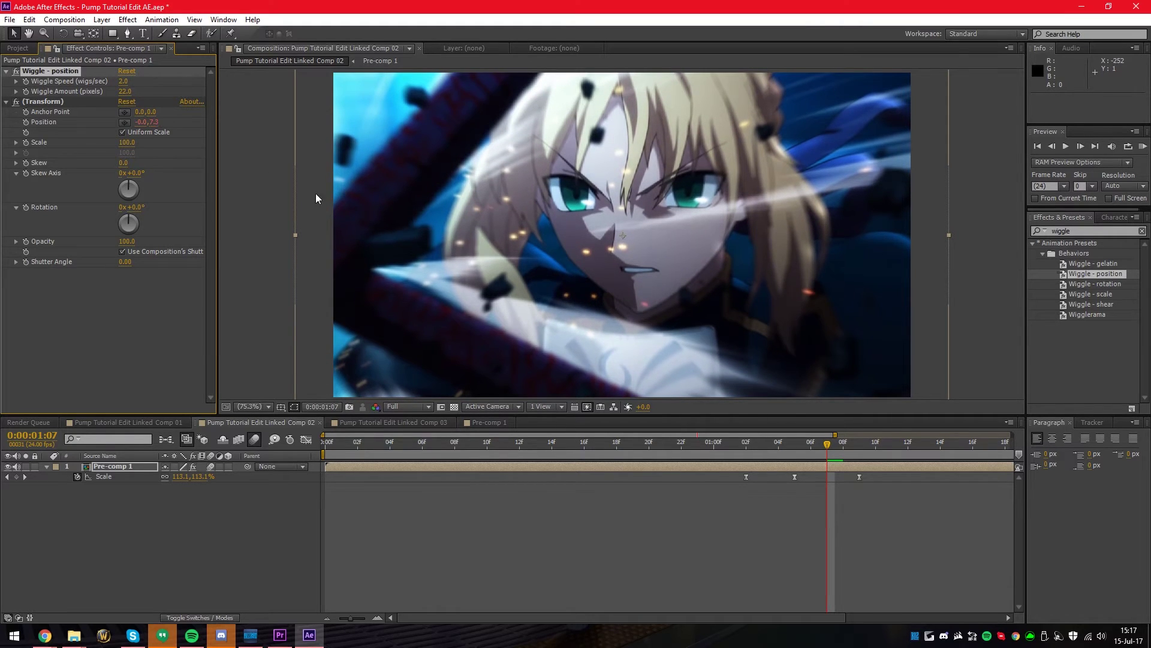
{"action": "key", "text": "Home"}
{"action": "key", "text": "space"}
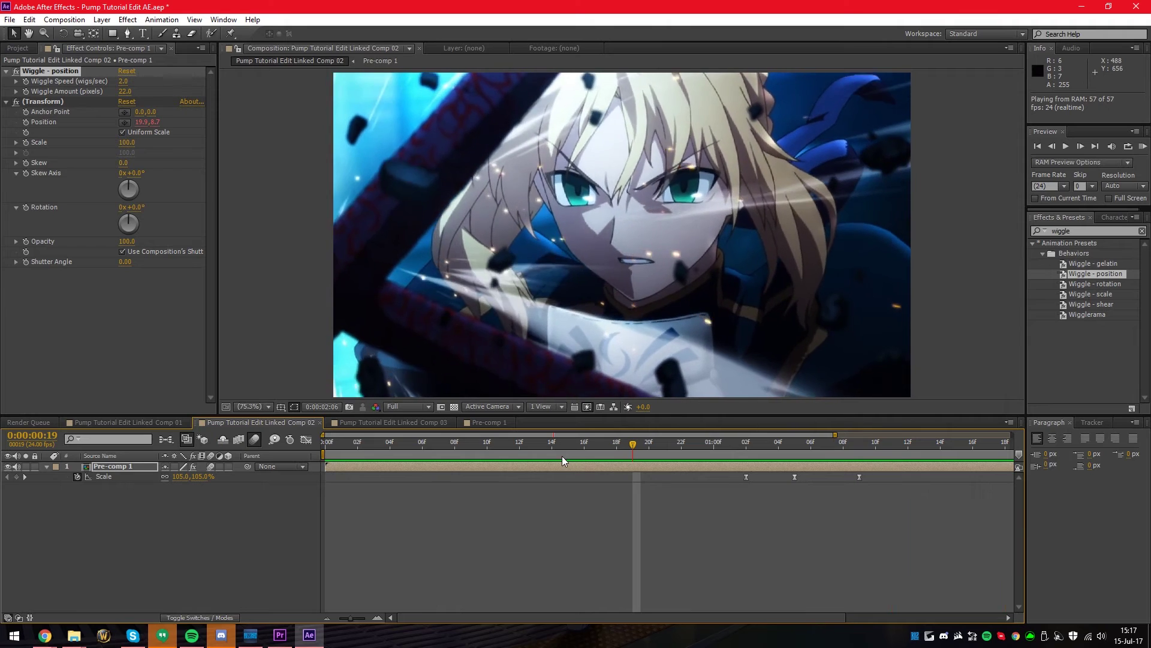
Step: Stop the preview, move to 0:00:01:10 and apply the Wiggle - scale preset to Pre-comp 1
{"action": "key", "text": "space"}
{"action": "left_click_drag", "start_coordinate": [337, 454], "coordinate": [881, 477]}
{"action": "left_click_drag", "start_coordinate": [1090, 294], "coordinate": [190, 297]}
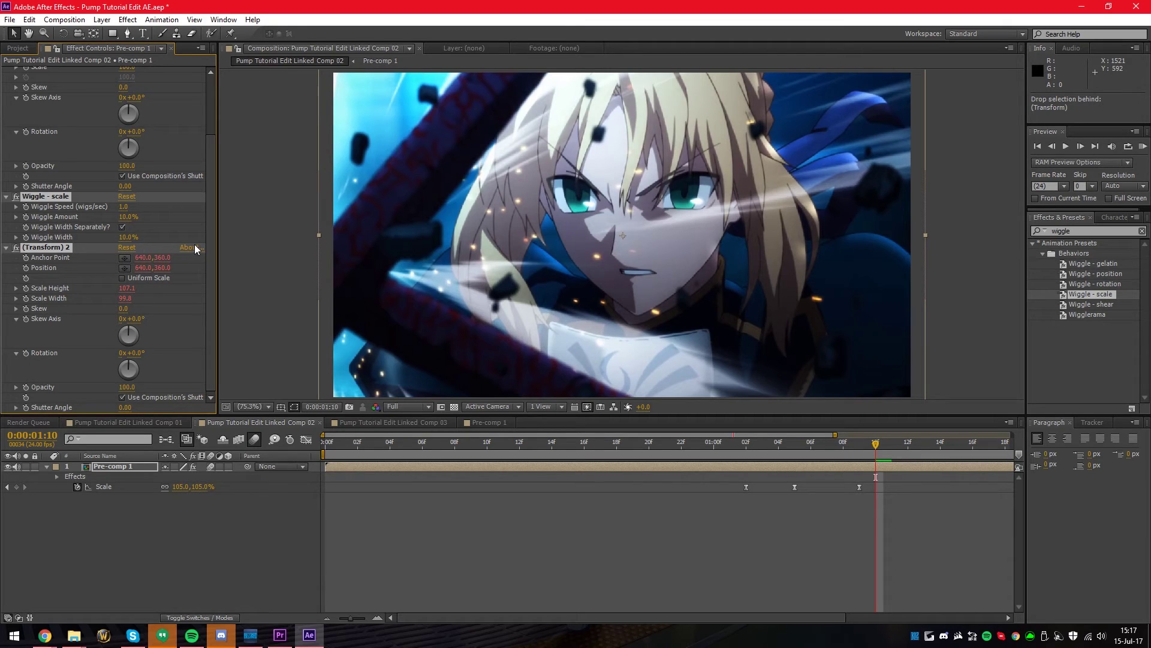
{"action": "left_click", "coordinate": [193, 223]}
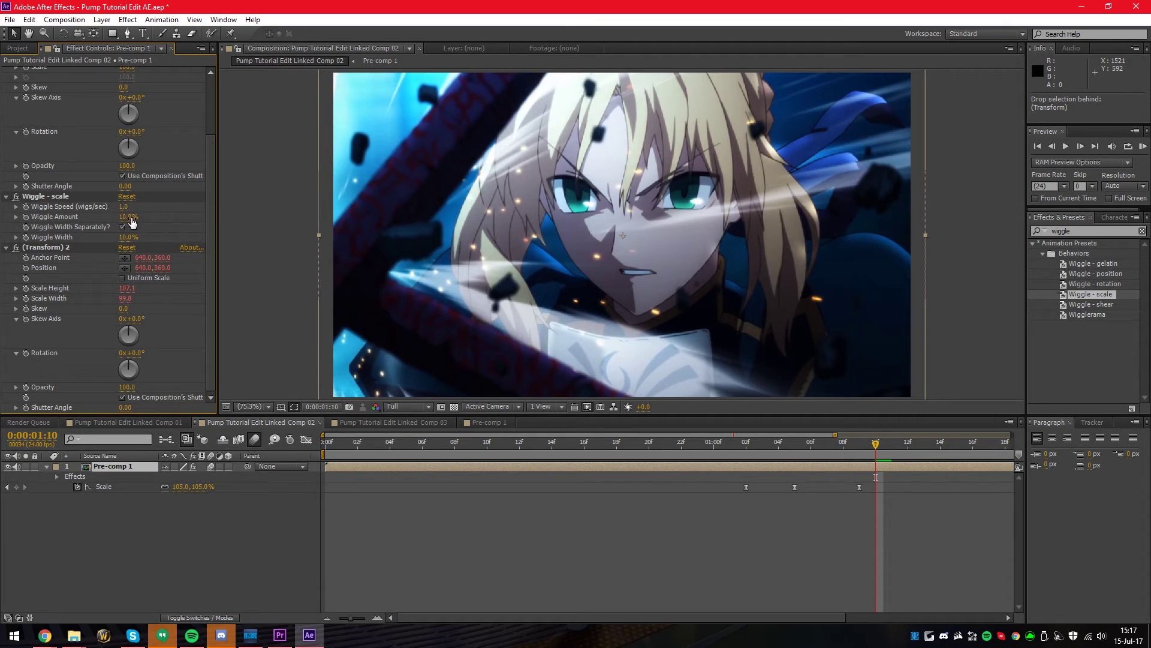
Step: Set the Wiggle Amount of Wiggle - scale to 5% and preview the composition
{"action": "left_click", "coordinate": [127, 216]}
{"action": "type", "text": "80"}
{"action": "key", "text": "Return"}
{"action": "type", "text": "5"}
{"action": "key", "text": "Return"}
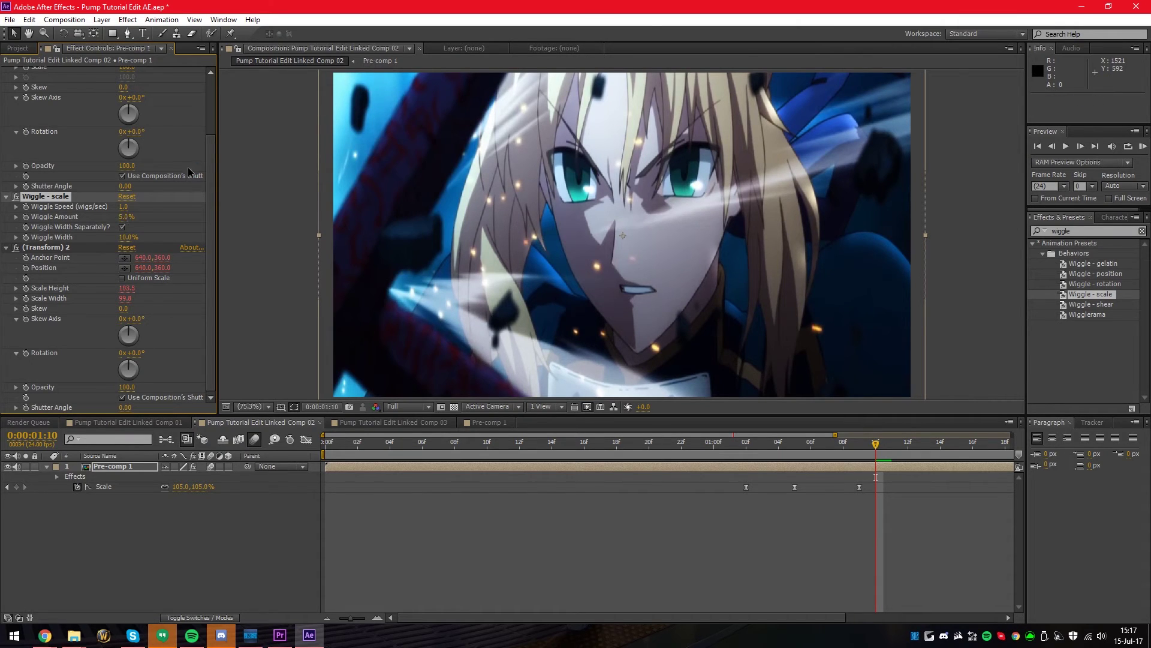
{"action": "left_click_drag", "start_coordinate": [372, 452], "coordinate": [452, 440]}
{"action": "key", "text": "KP_0"}
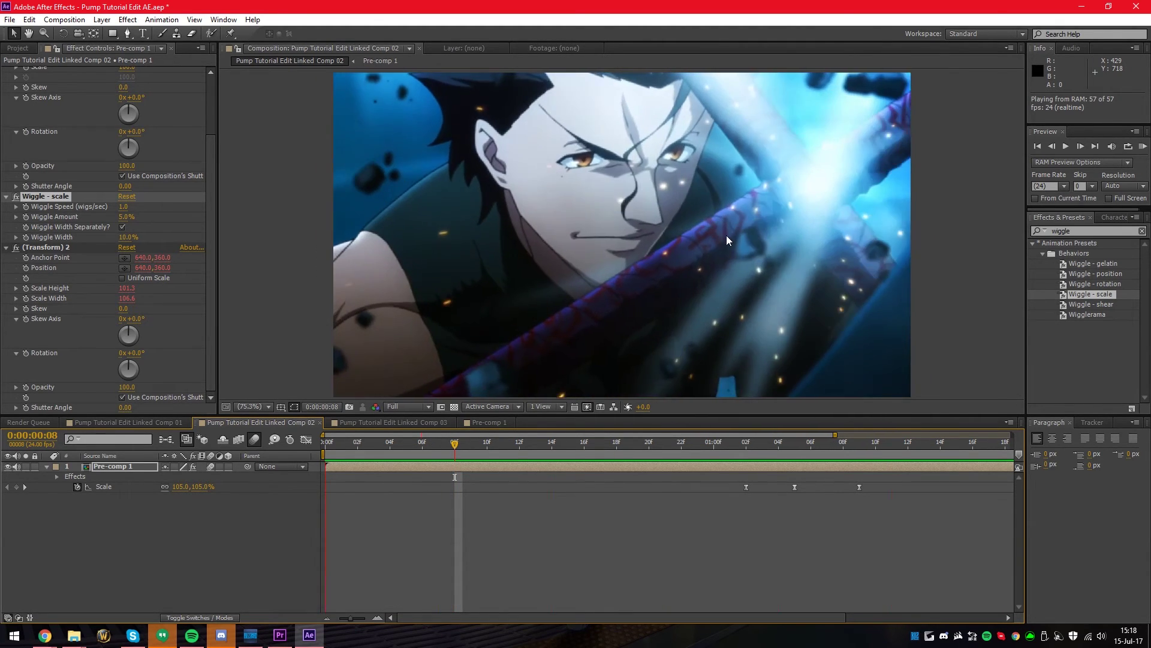
{"action": "key", "text": "space"}
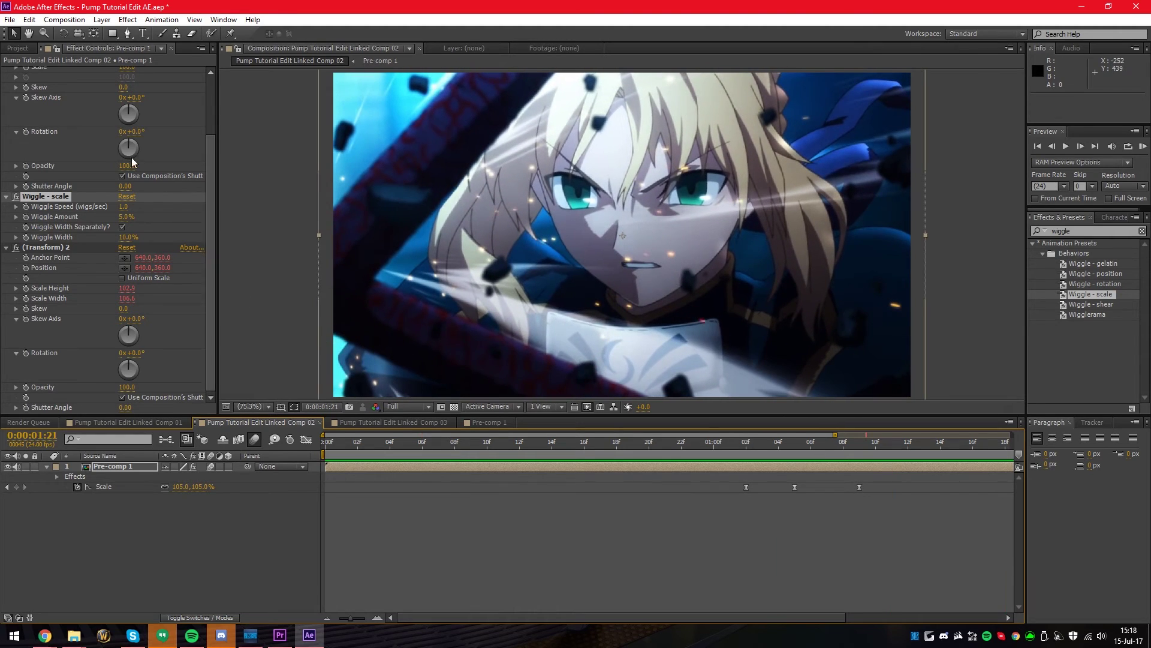
Step: Remove the Wiggle - scale effect and its linked second Transform effect from Pre-comp 1
{"action": "key", "text": "Delete"}
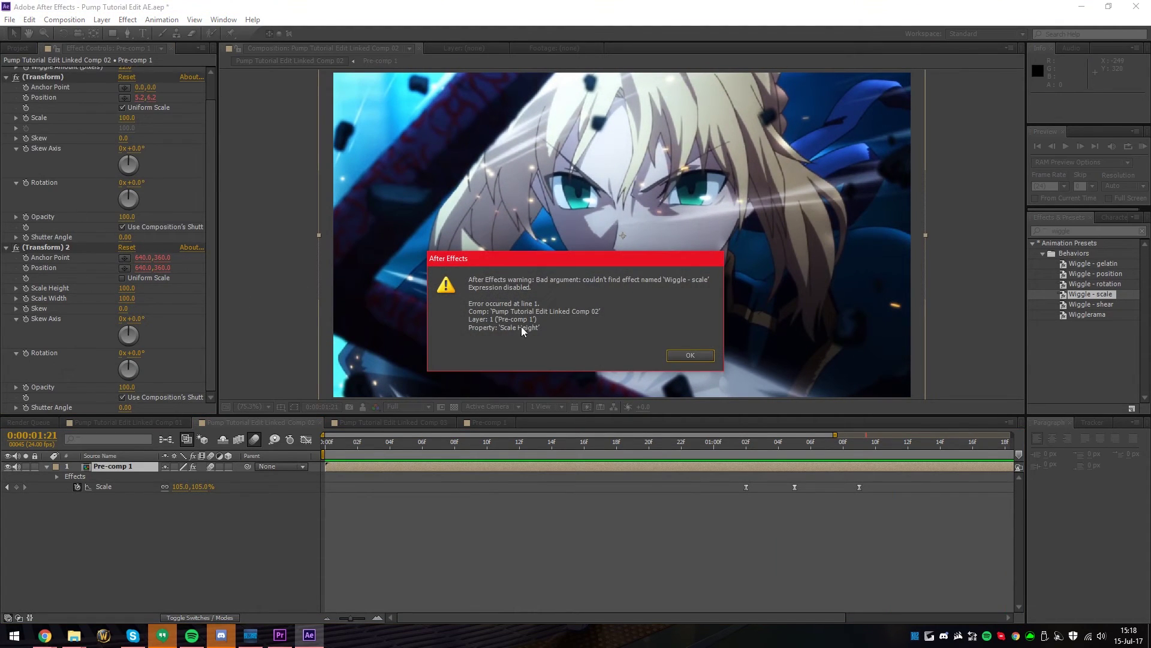
{"action": "key", "text": "Return"}
{"action": "left_click", "coordinate": [40, 250]}
{"action": "key", "text": "Delete"}
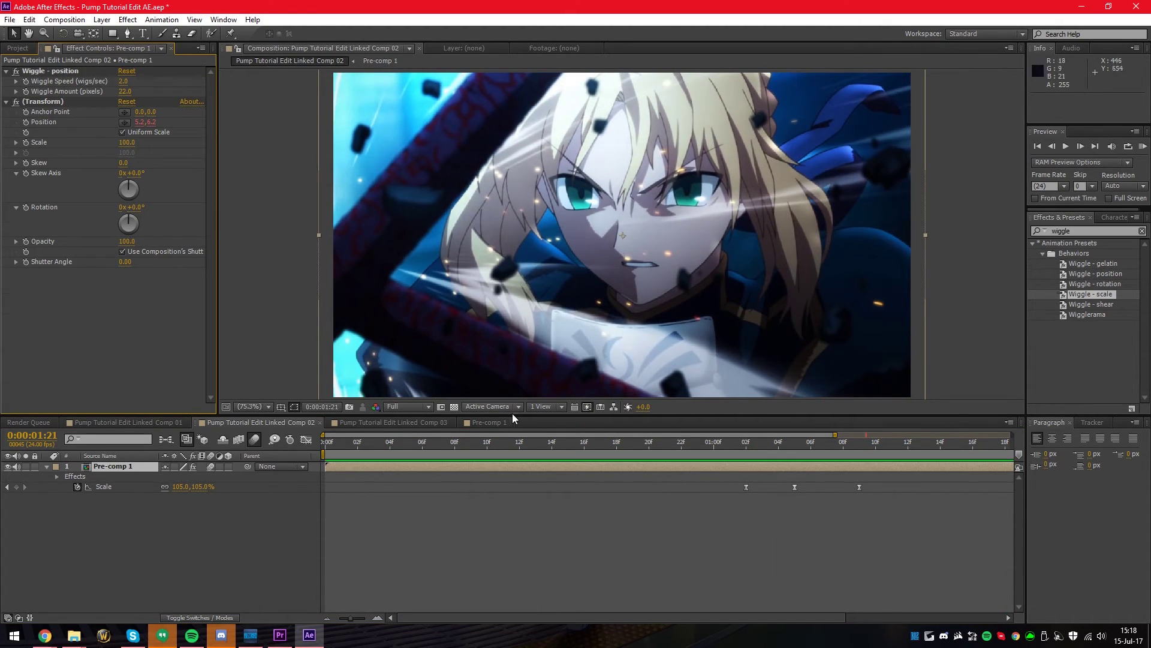
Step: Delete the Wiggle - position effect and its Transform effect from Pre-comp 1
{"action": "left_click", "coordinate": [50, 72]}
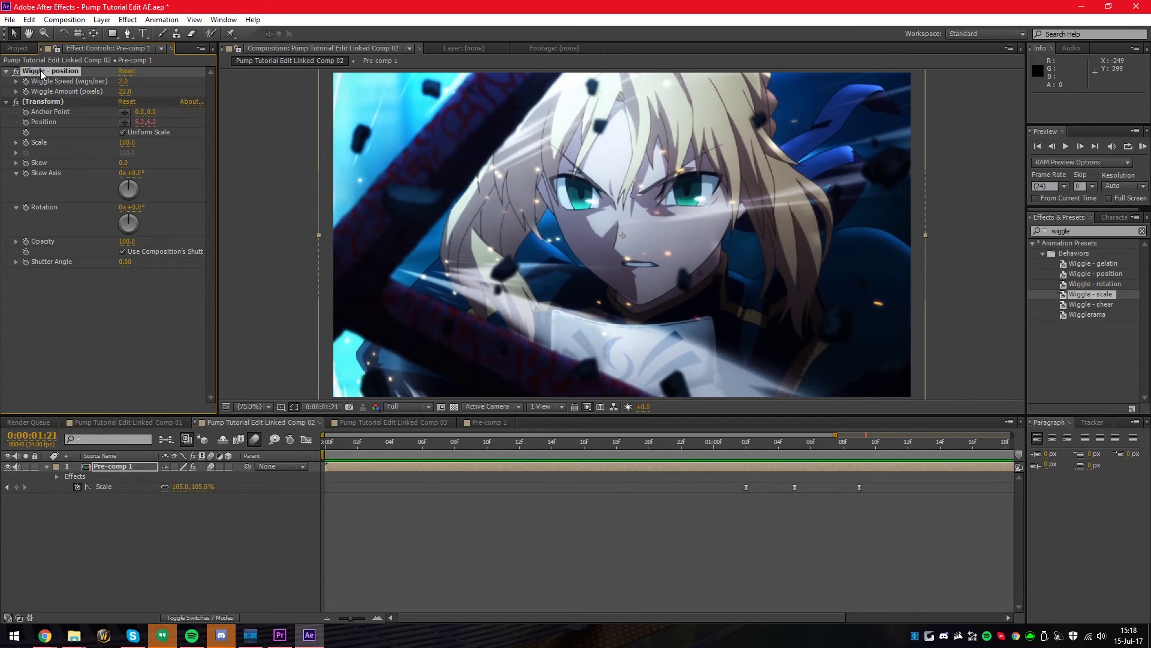
{"action": "key", "text": "Delete"}
{"action": "key", "text": "Return"}
{"action": "left_click", "coordinate": [60, 72]}
{"action": "key", "text": "Delete"}
Step: Apply the Video Copilot Twitch effect to Pre-comp 1 and enable its Scale and Slide operators
{"action": "left_click", "coordinate": [128, 19]}
{"action": "mouse_move", "coordinate": [232, 535]}
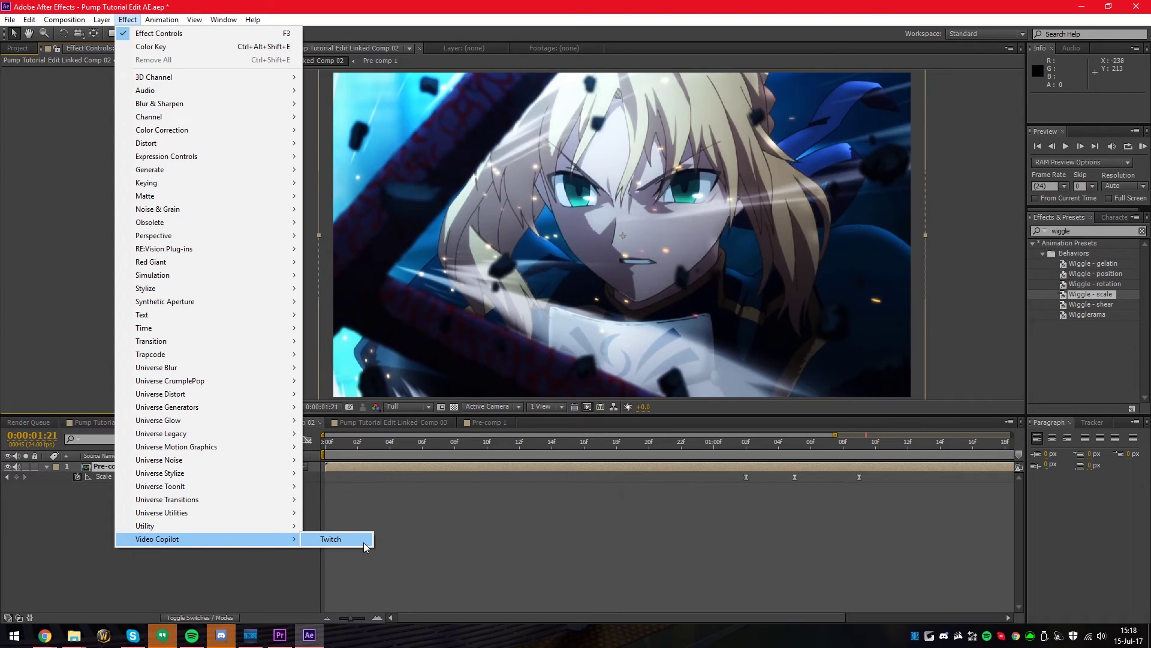
{"action": "left_click", "coordinate": [331, 538]}
{"action": "left_click", "coordinate": [16, 101]}
{"action": "left_click", "coordinate": [121, 142]}
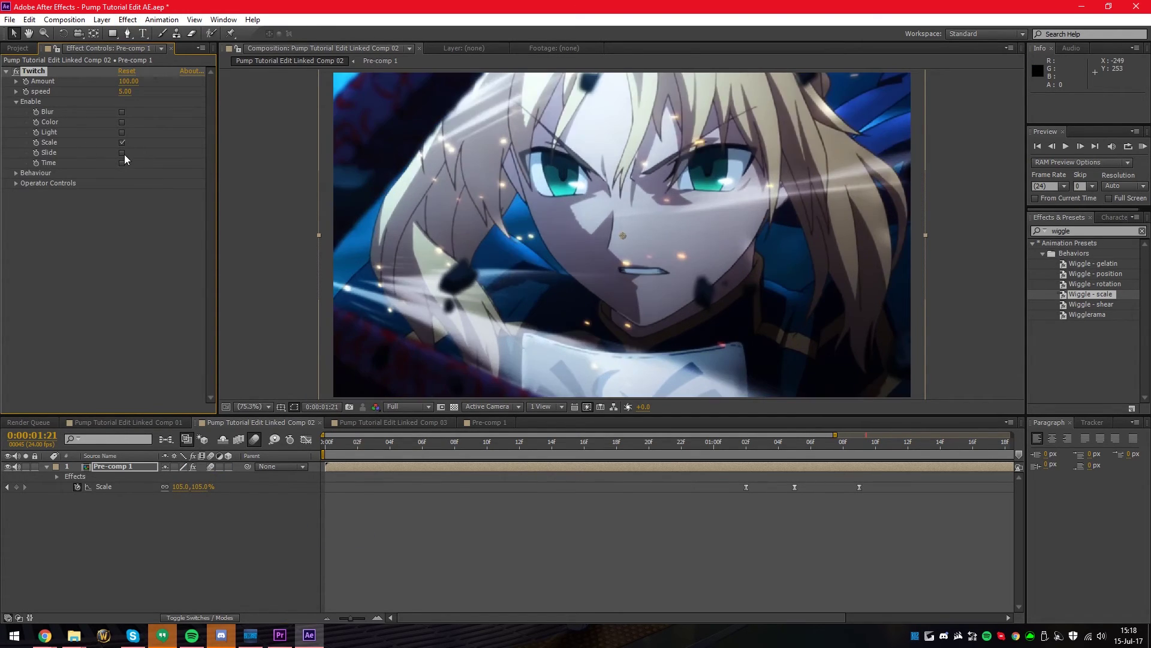
{"action": "left_click", "coordinate": [122, 152]}
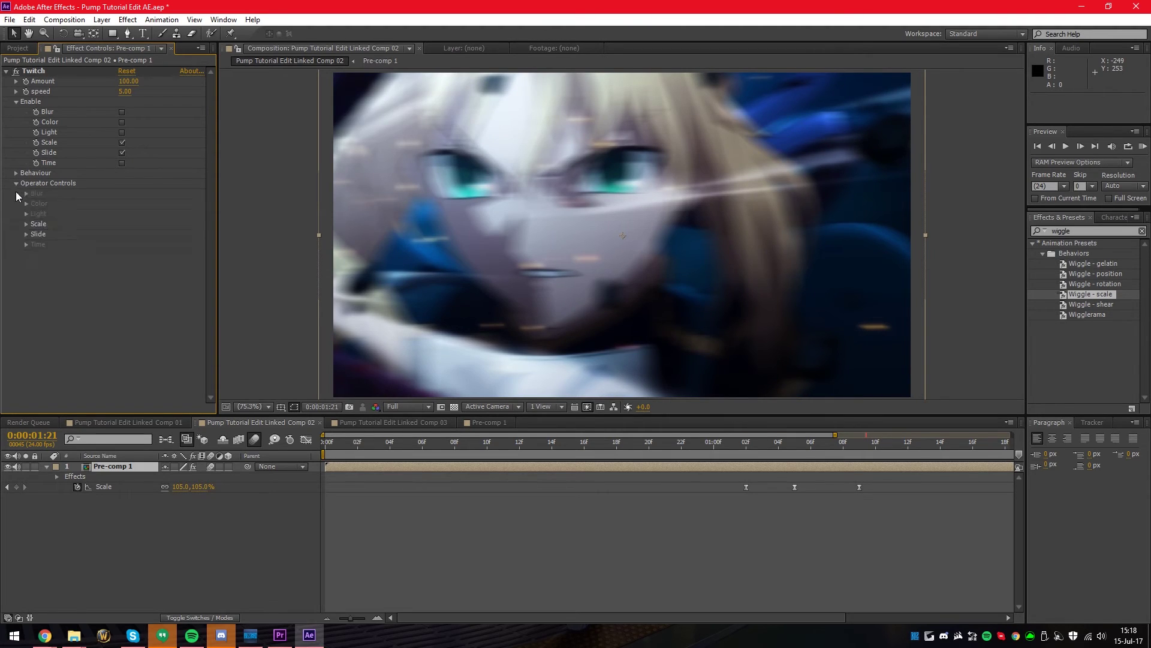
Step: Set Twitch's Scale Amount and Slide Amount to 10 each and preview the composition from the start
{"action": "left_click", "coordinate": [26, 225]}
{"action": "left_click", "coordinate": [26, 296]}
{"action": "left_click", "coordinate": [127, 234]}
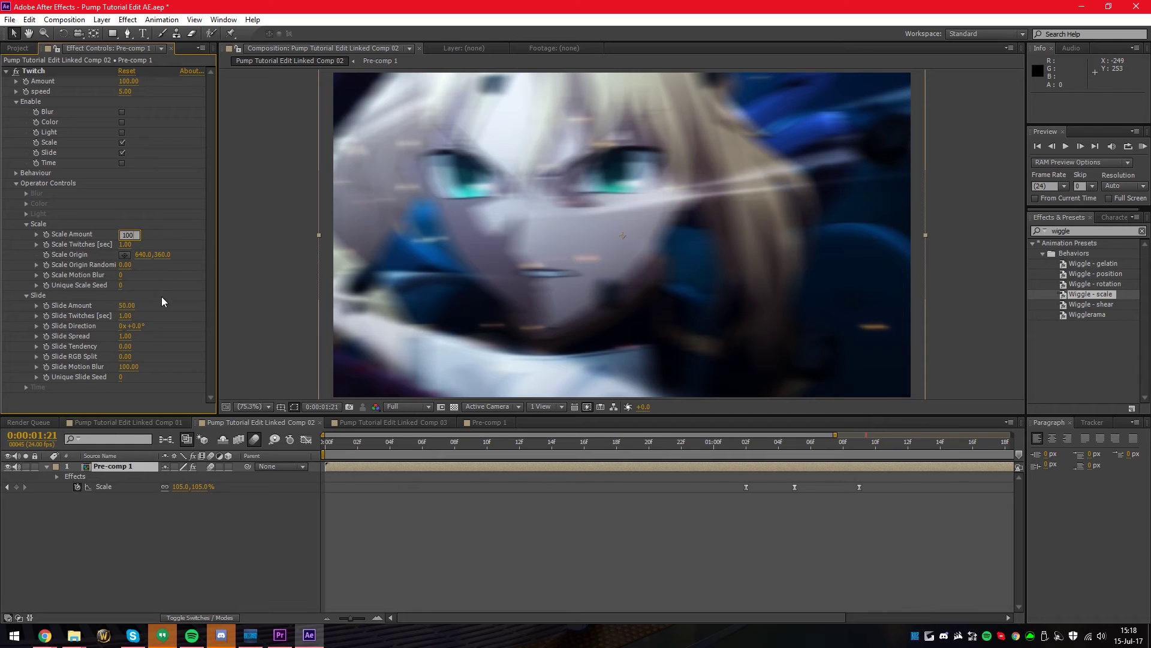
{"action": "key", "text": "Return"}
{"action": "left_click", "coordinate": [127, 306]}
{"action": "type", "text": "10"}
{"action": "key", "text": "Return"}
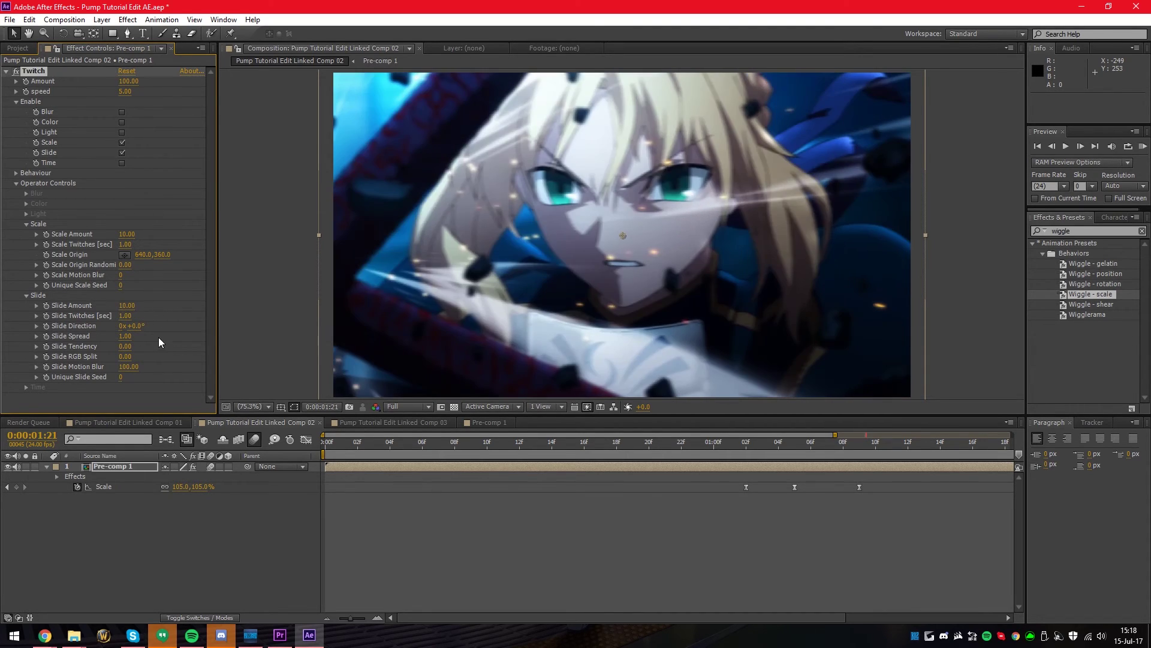
{"action": "key", "text": "KP_0"}
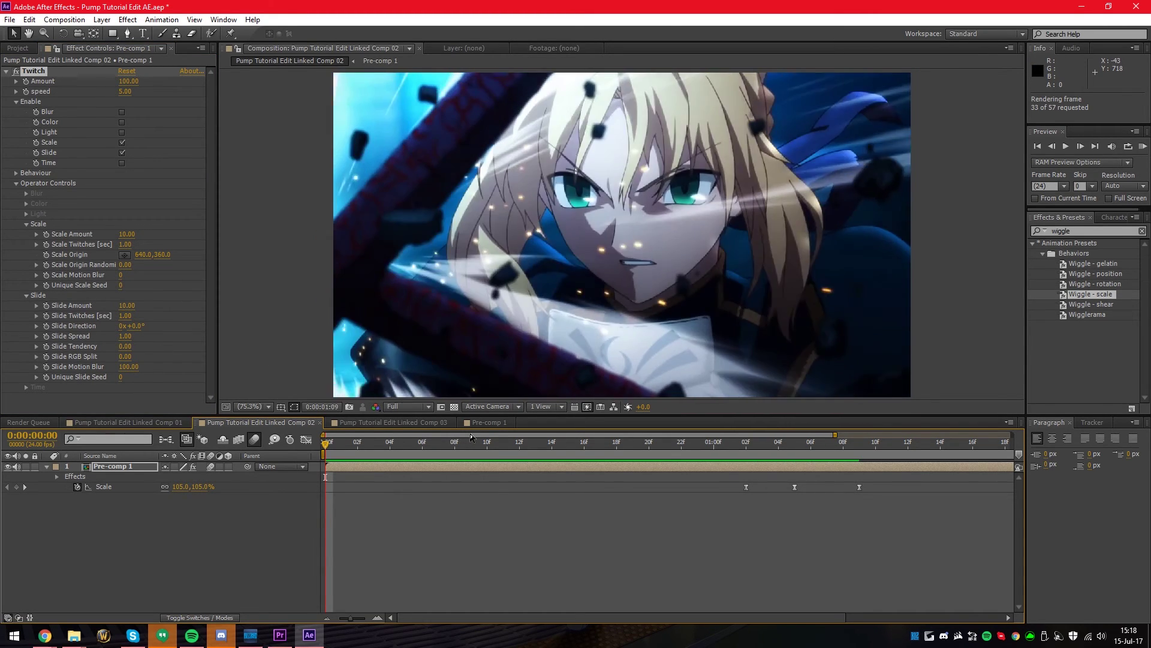
{"action": "key", "text": "space"}
Step: Set the Twitch speed to 2 and its overall Amount to 50, and preview the composition
{"action": "left_click", "coordinate": [127, 91]}
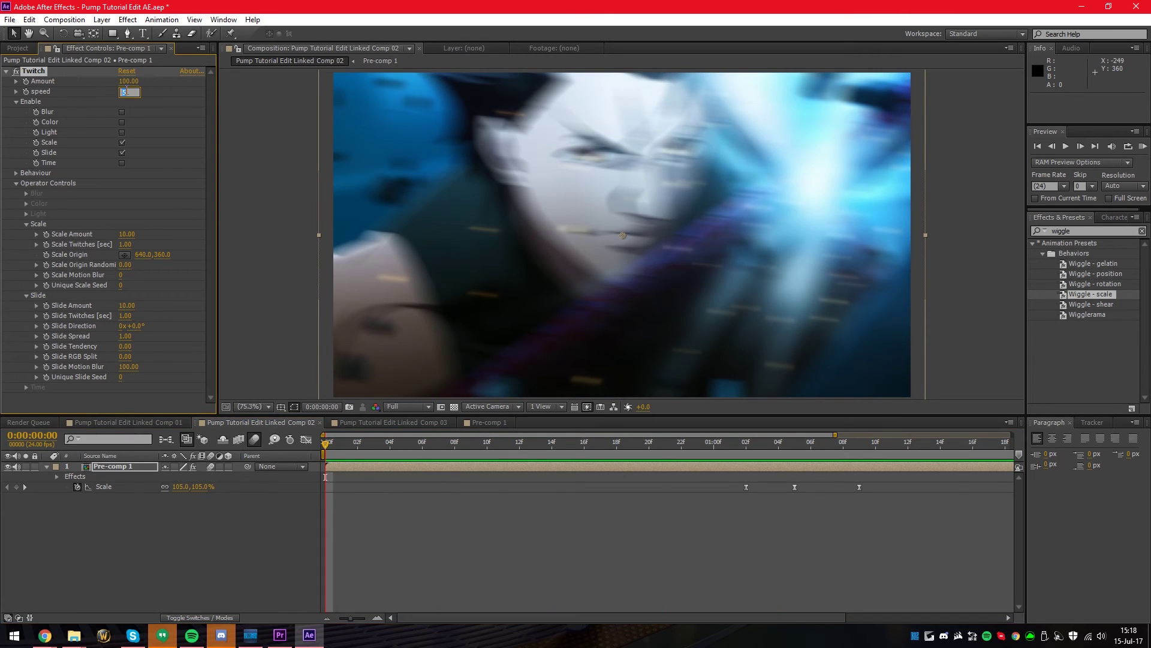
{"action": "type", "text": "2"}
{"action": "left_click", "coordinate": [160, 149]}
{"action": "left_click", "coordinate": [129, 81]}
{"action": "type", "text": "5"}
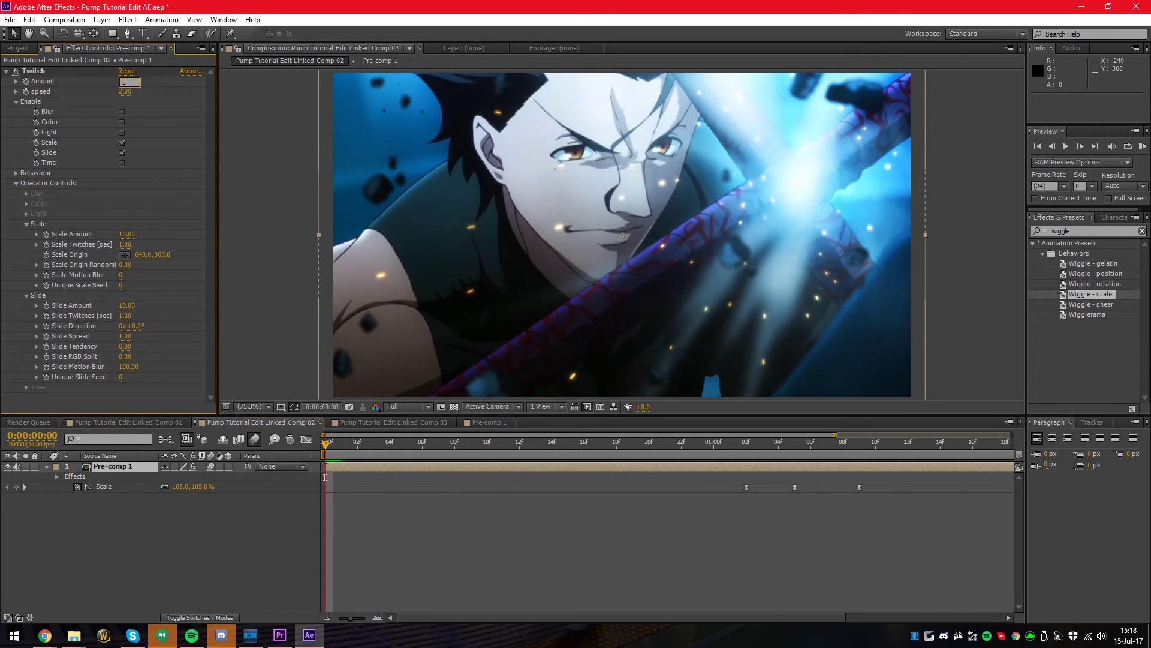
{"action": "type", "text": "0"}
{"action": "key", "text": "Return"}
{"action": "key", "text": "space"}
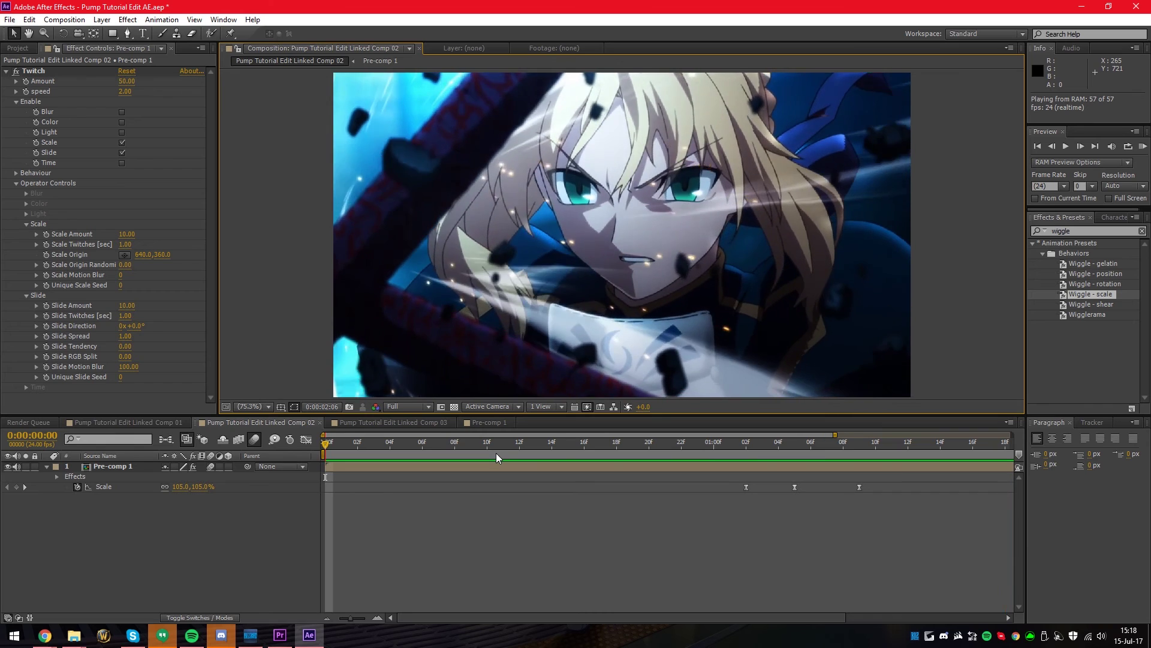
Step: Reduce the overall Twitch Amount to 17, set its speed to 4, and preview the composition
{"action": "left_click_drag", "start_coordinate": [501, 443], "coordinate": [513, 443]}
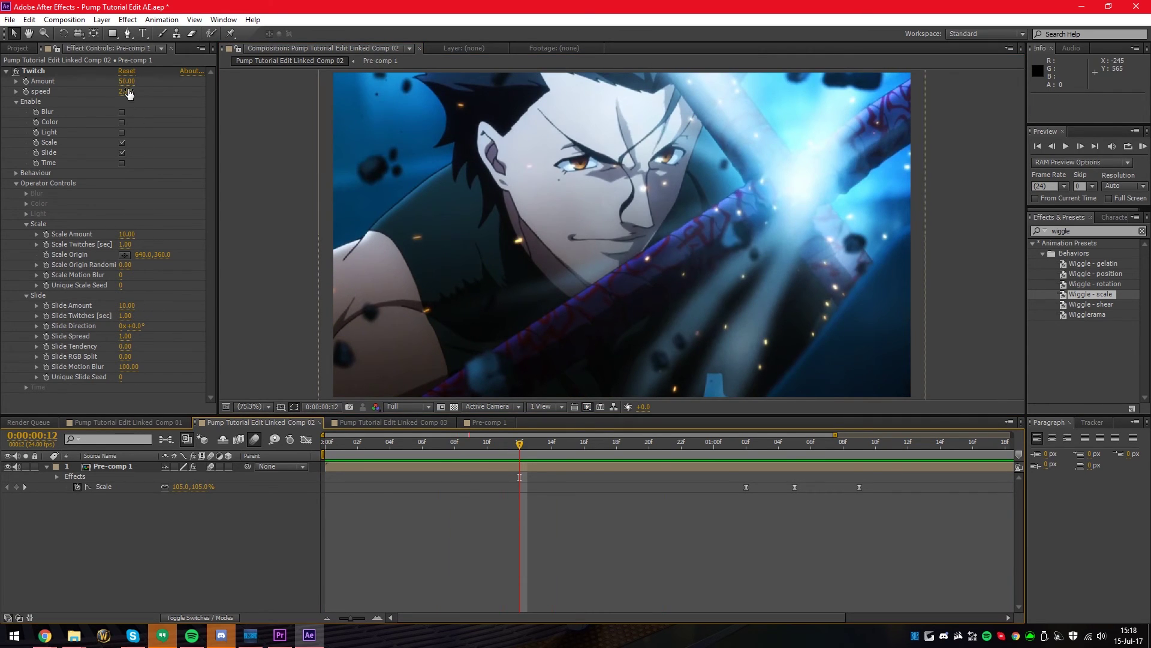
{"action": "left_click_drag", "start_coordinate": [127, 81], "coordinate": [111, 79]}
{"action": "left_click", "coordinate": [125, 91]}
{"action": "type", "text": "4"}
{"action": "key", "text": "Return"}
{"action": "key", "text": "space"}
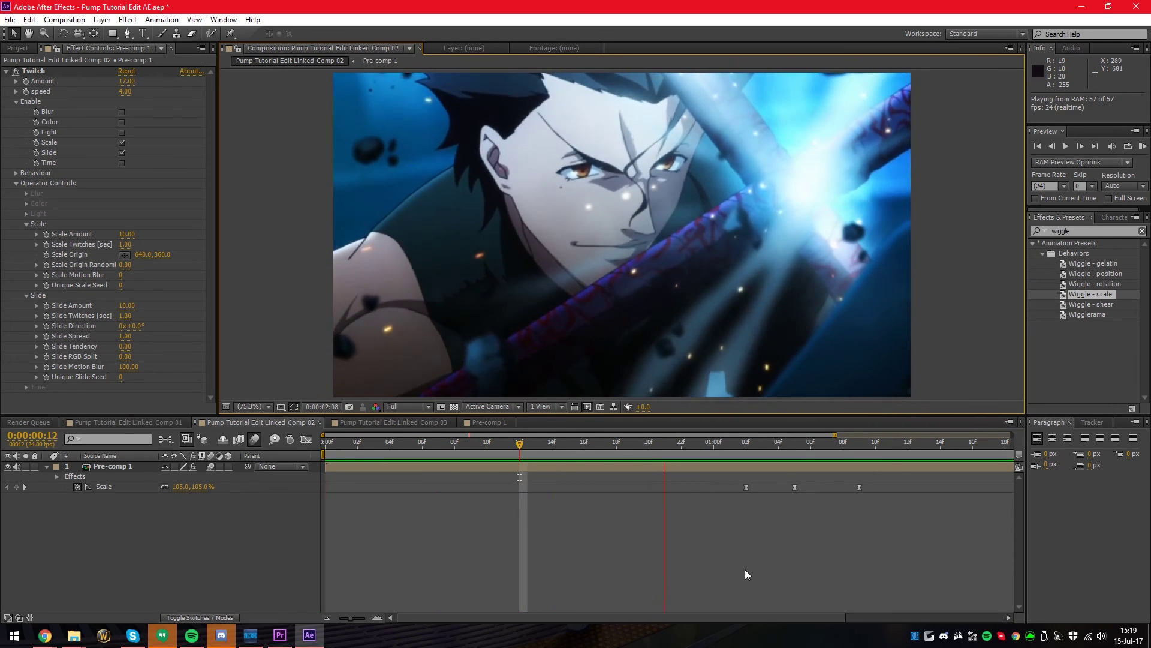
{"action": "key", "text": "space"}
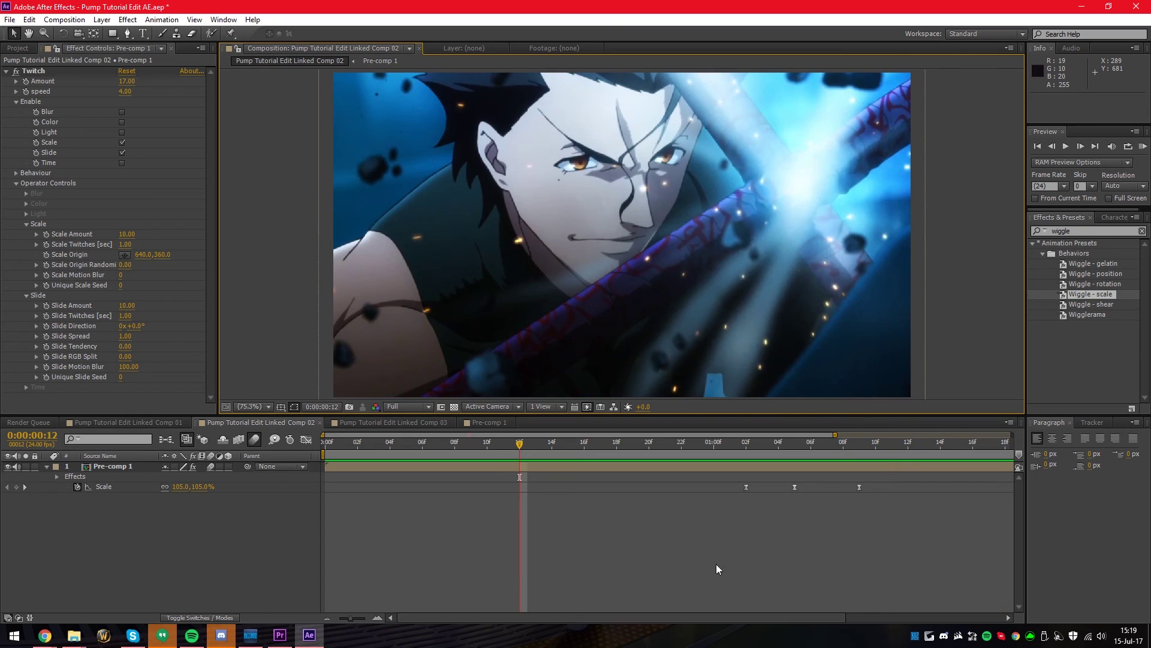
Step: Switch to Premiere Pro and play the AMV (720 24f) sequence across the last linked composition clip on Video 1
{"action": "left_click", "coordinate": [275, 634]}
{"action": "scroll", "coordinate": [343, 477], "scroll_direction": "up", "scroll_amount": 6}
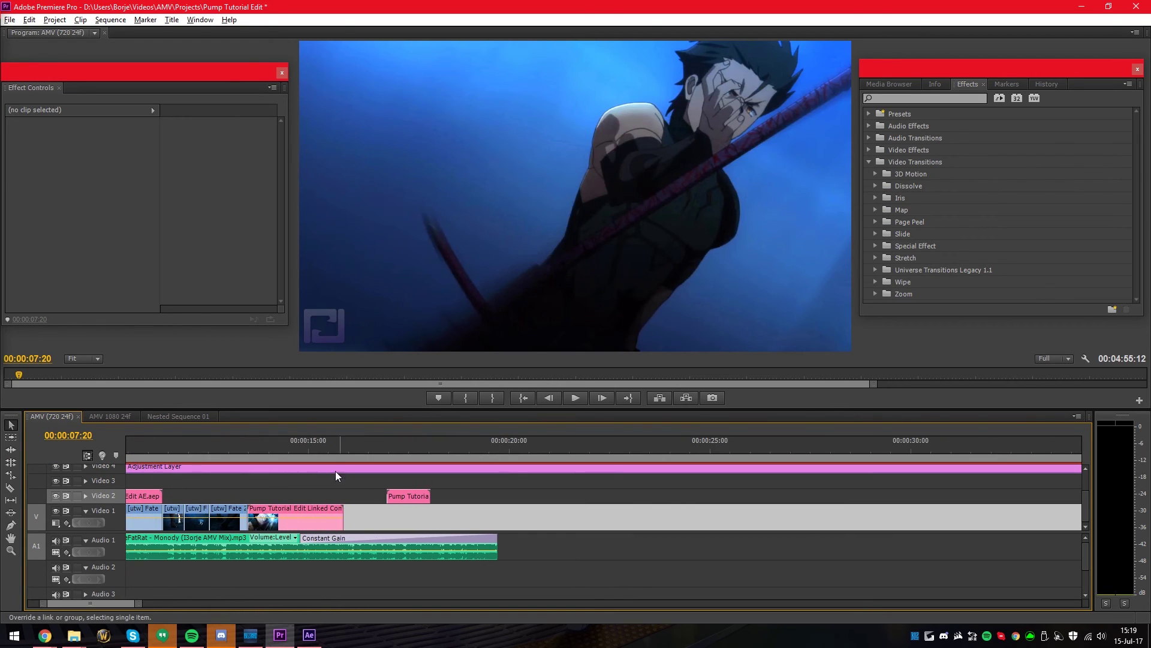
{"action": "left_click", "coordinate": [276, 446]}
{"action": "key", "text": "space"}
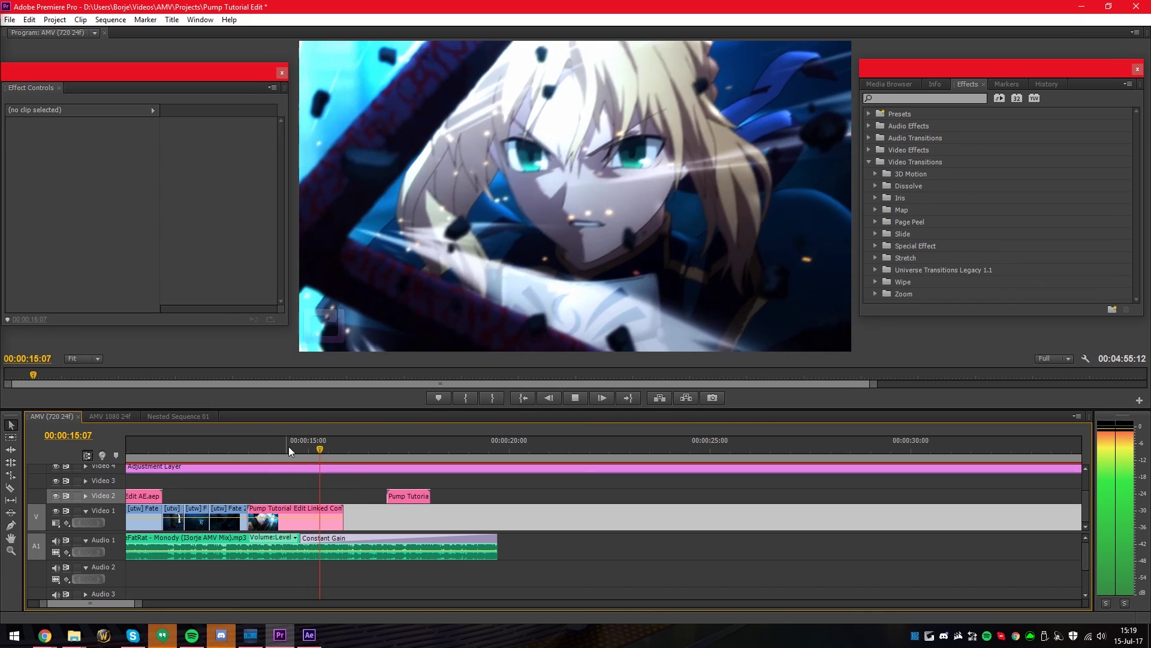
{"action": "left_click", "coordinate": [292, 446]}
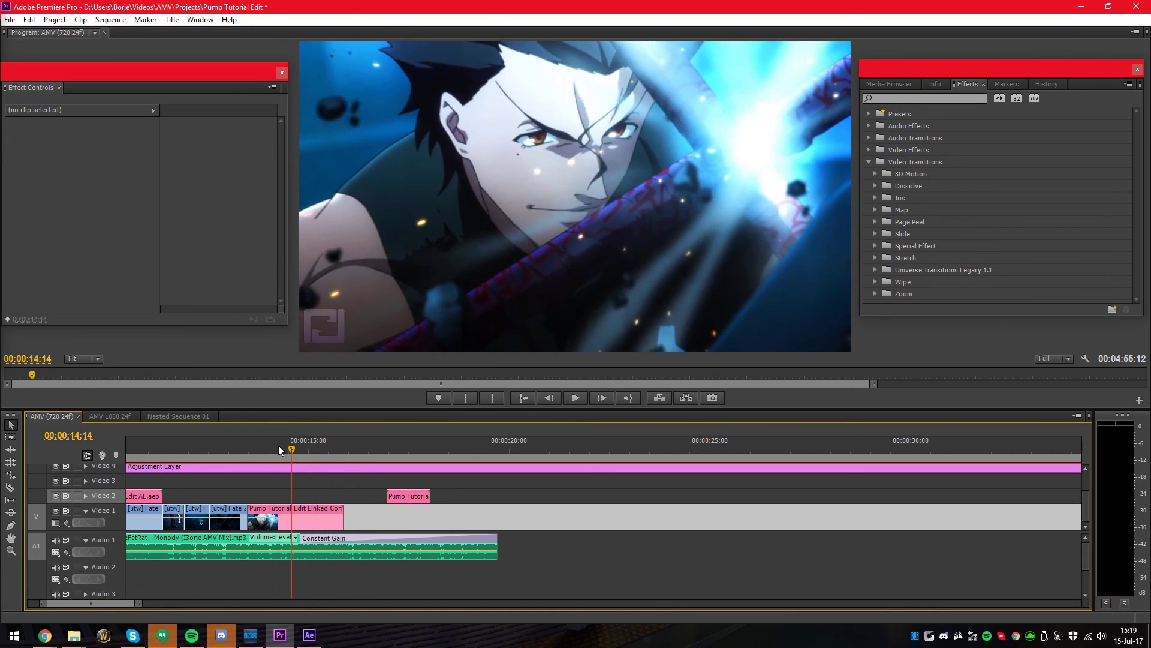
{"action": "mouse_move", "coordinate": [301, 634]}
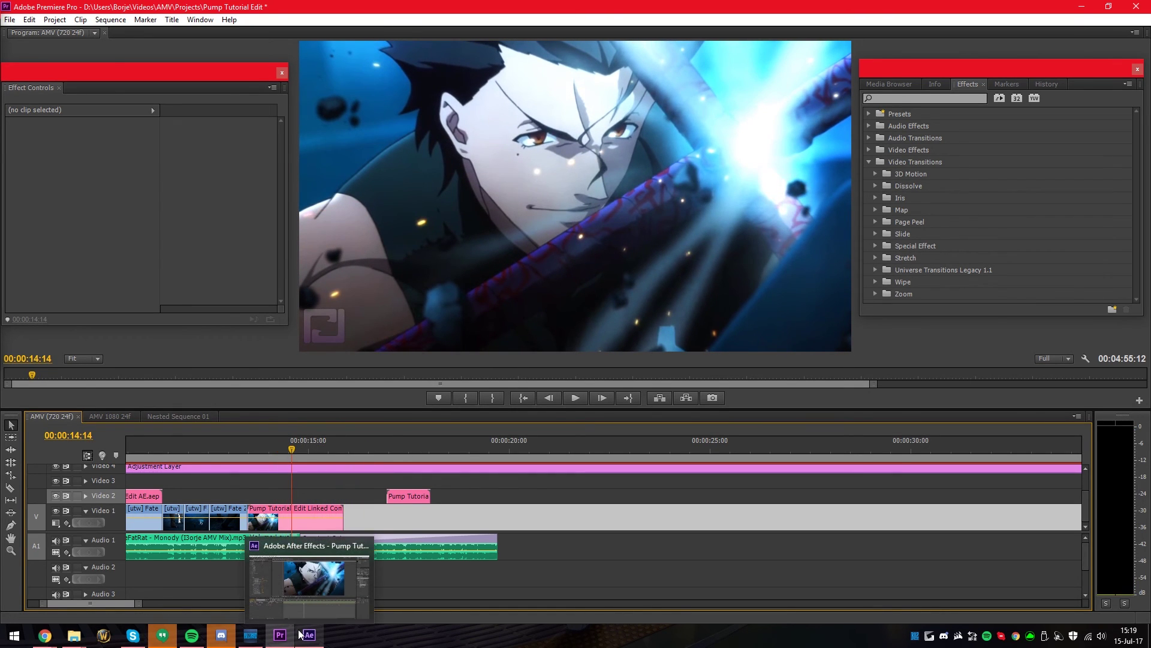
{"action": "left_click", "coordinate": [572, 516]}
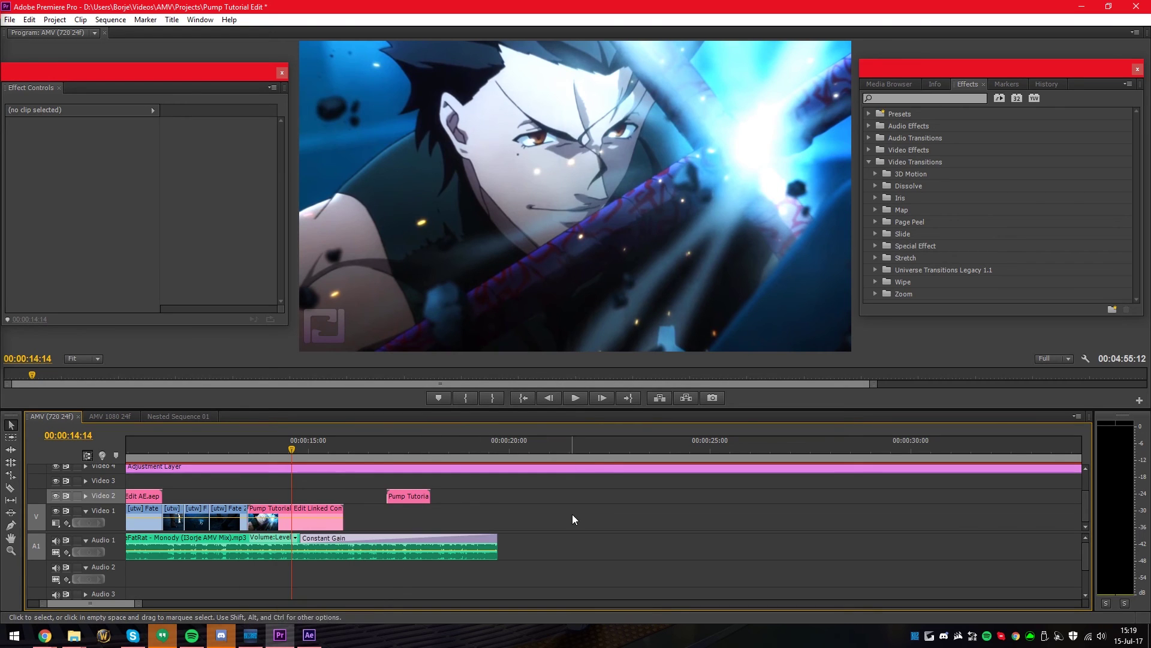
{"action": "left_click_drag", "start_coordinate": [106, 603], "coordinate": [95, 603]}
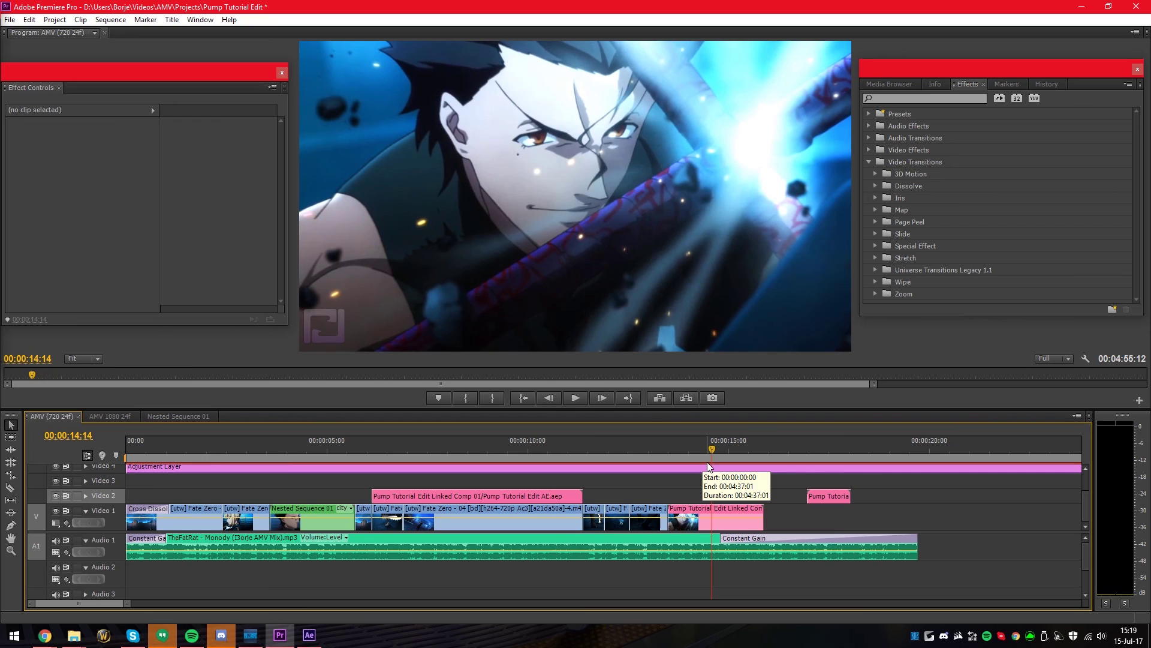